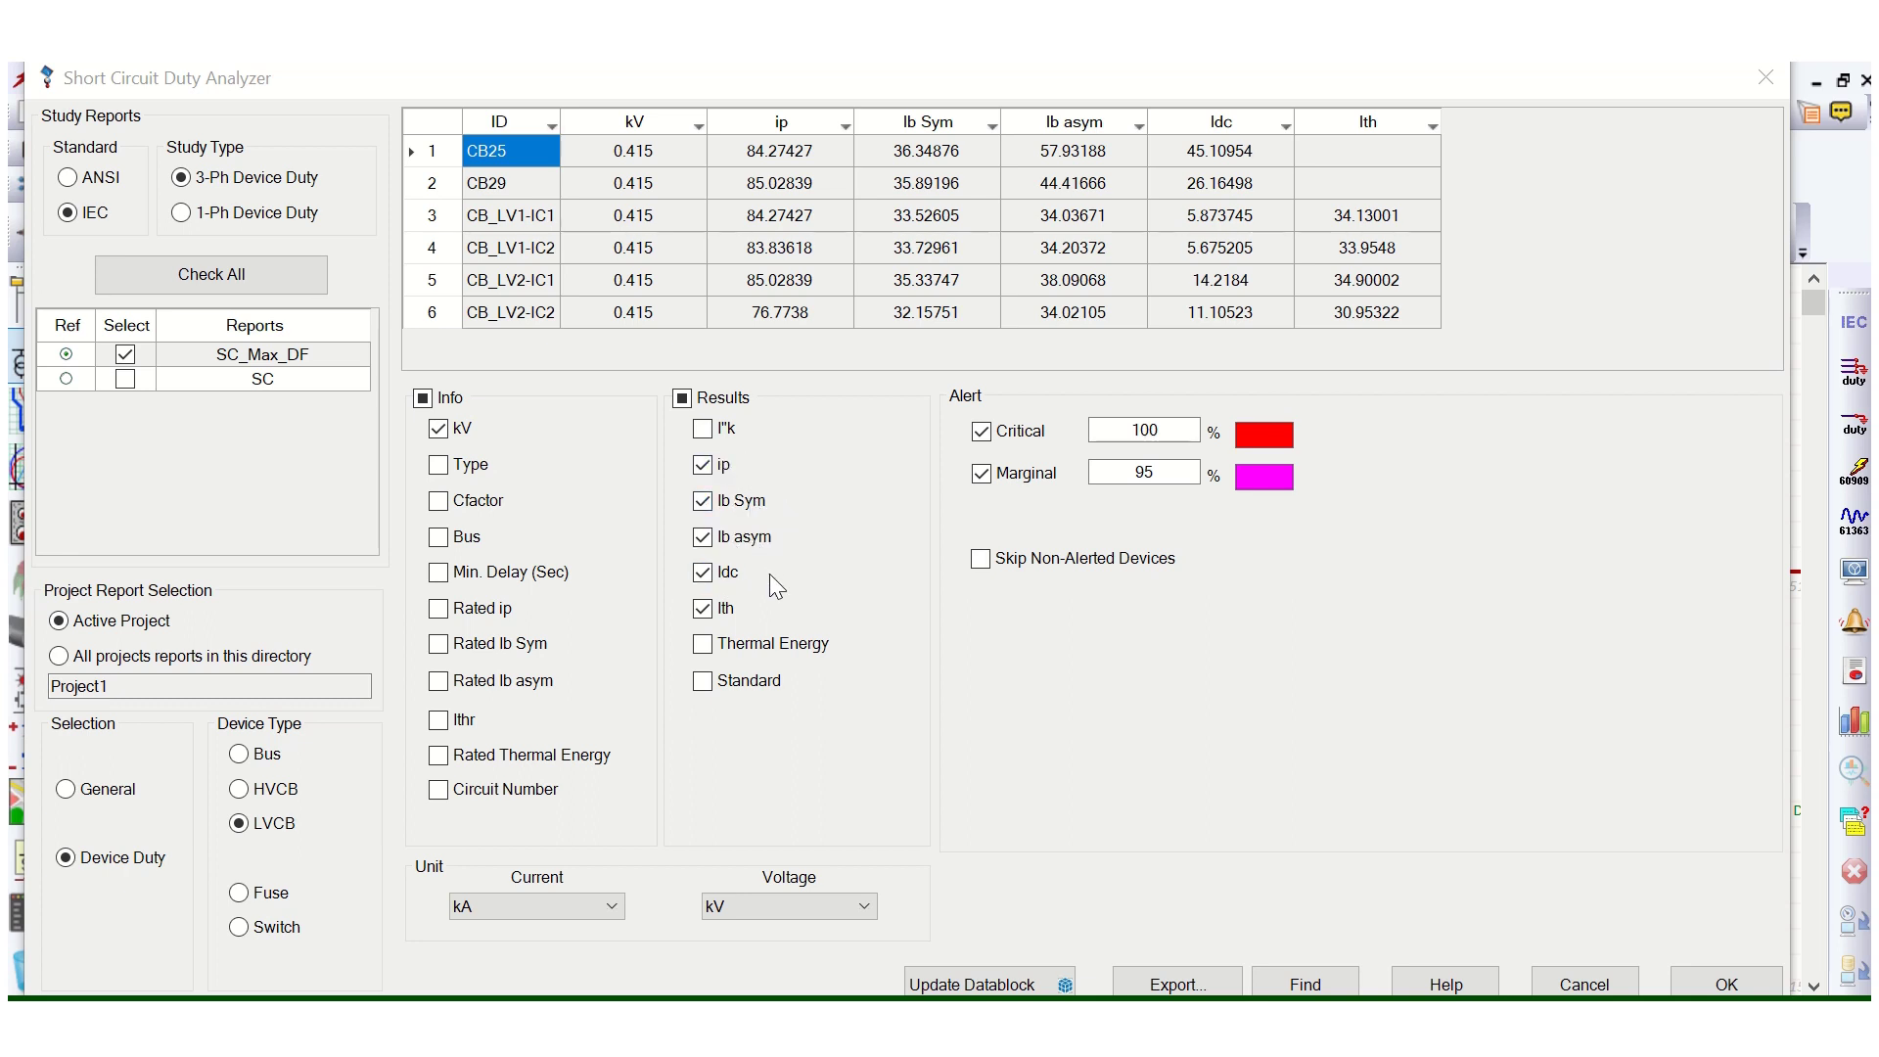
- Add the Rated ip, Rated Ib Sym, Rated Ib asym and Ithr columns to the LVCB duty report, review the table and close the analyzer
click(440, 609)
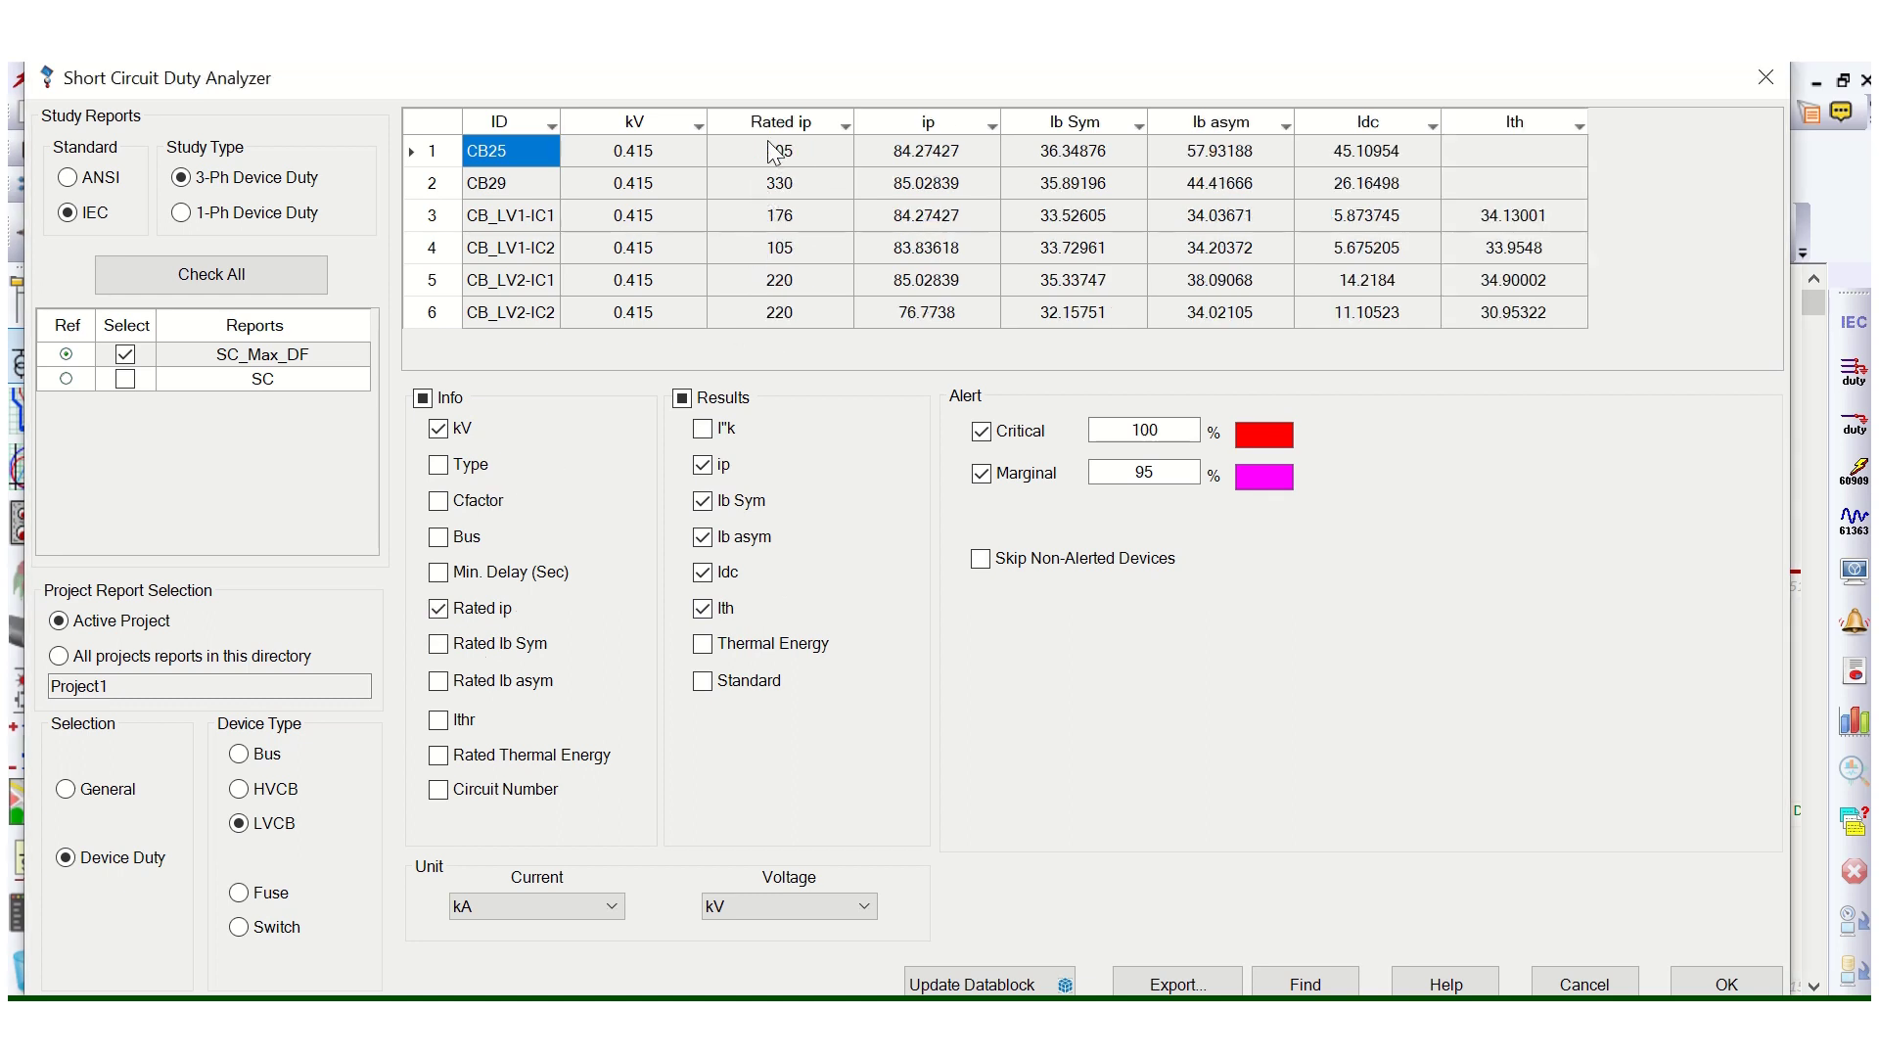
click(440, 645)
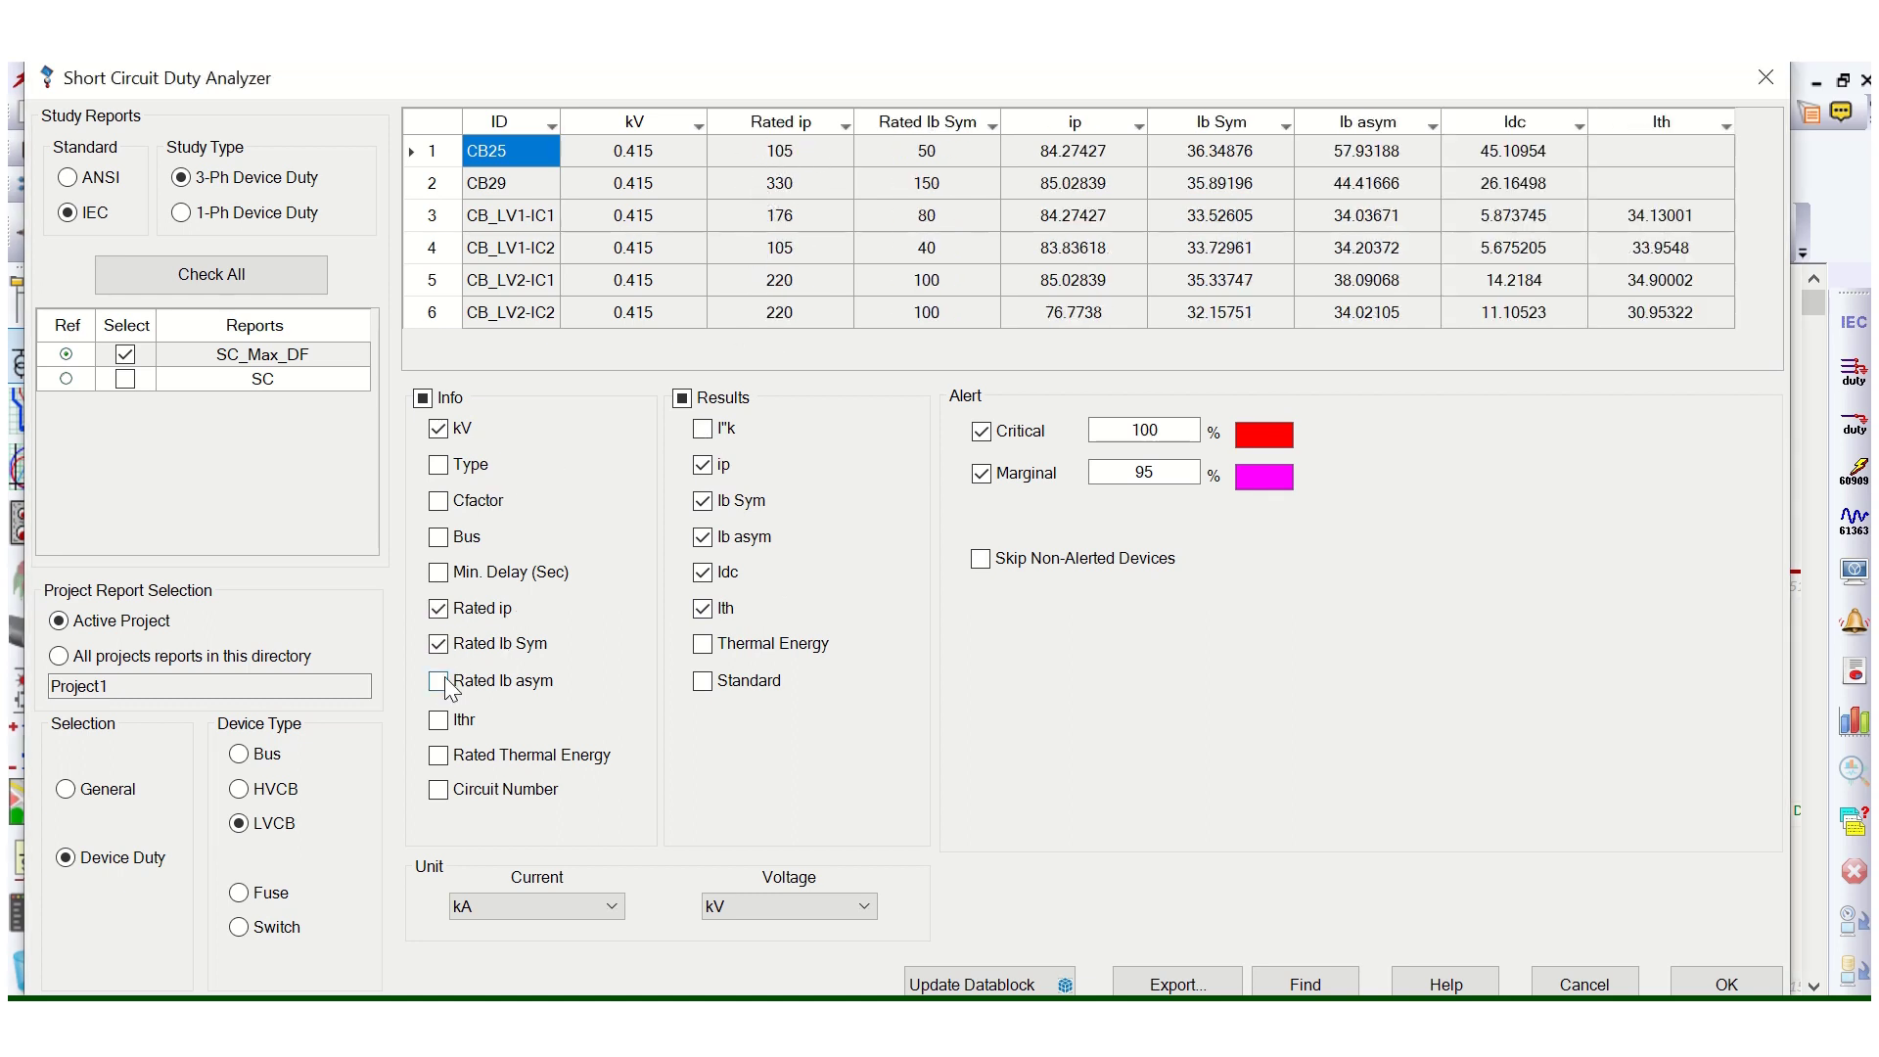
click(439, 682)
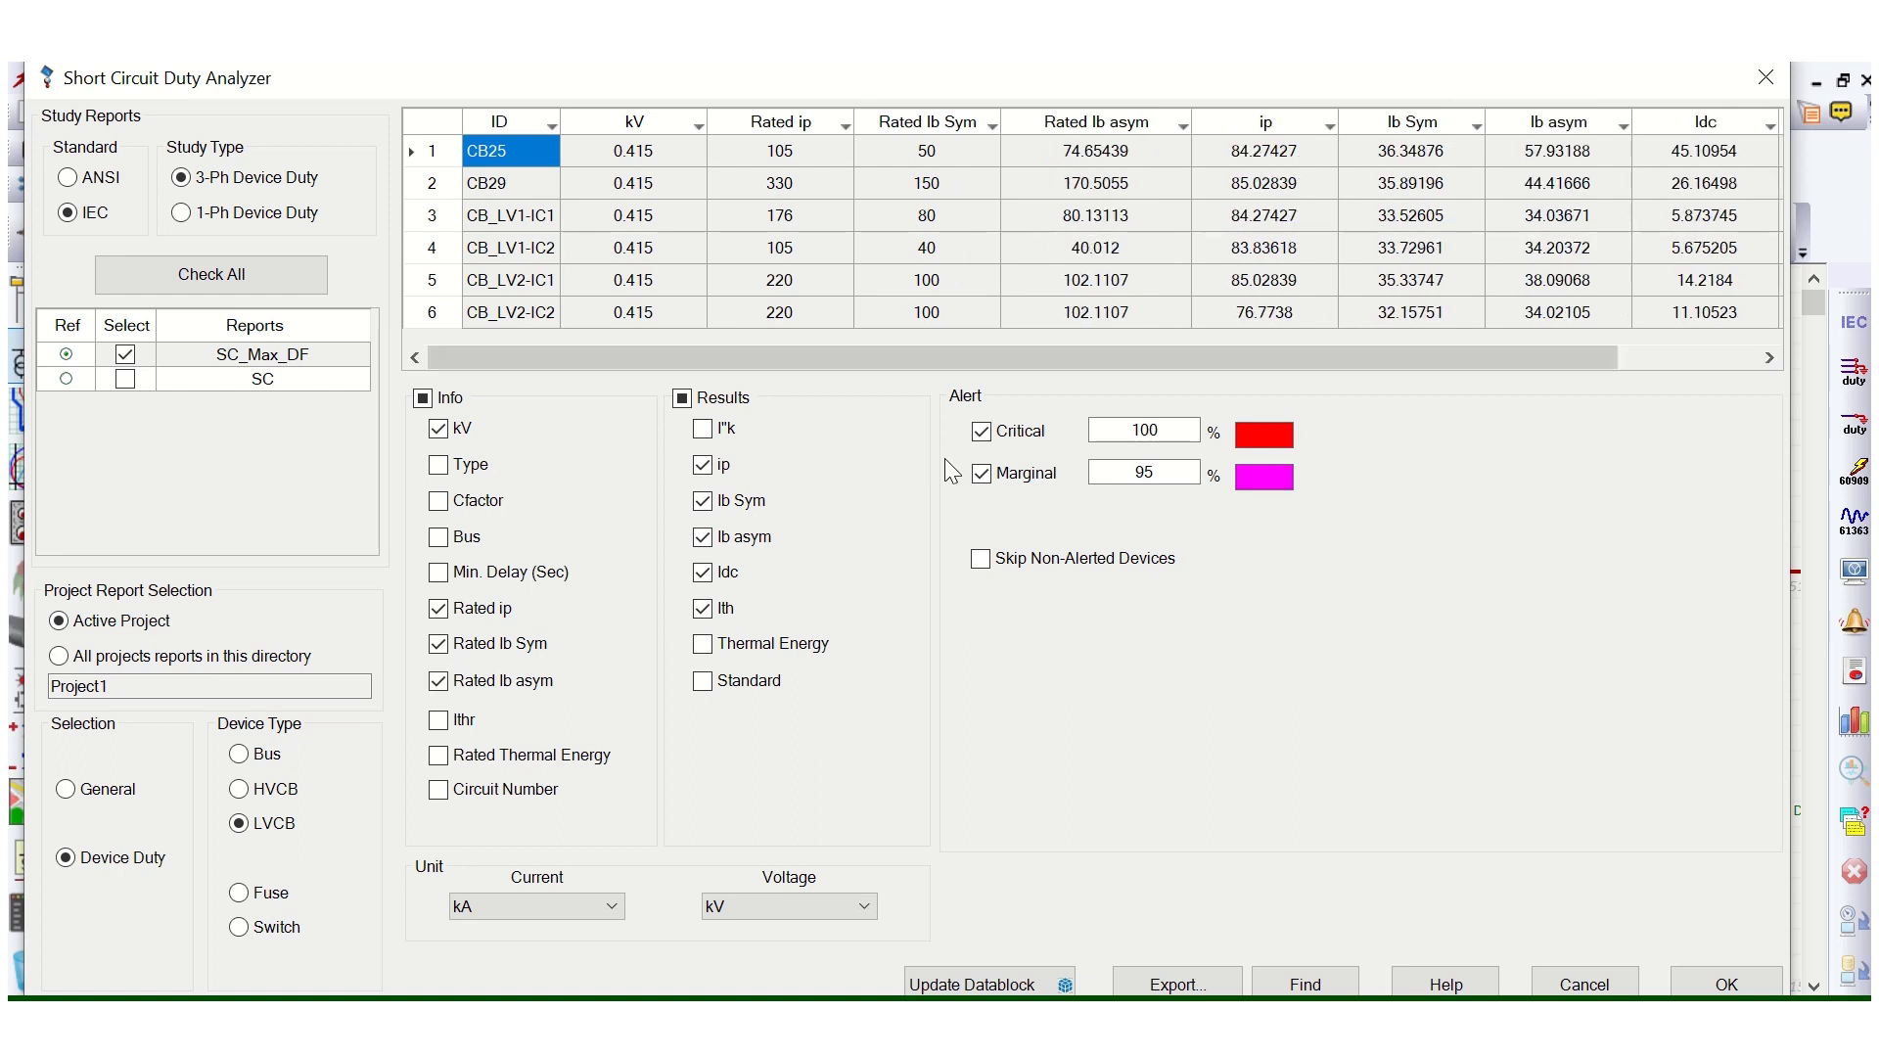
click(438, 720)
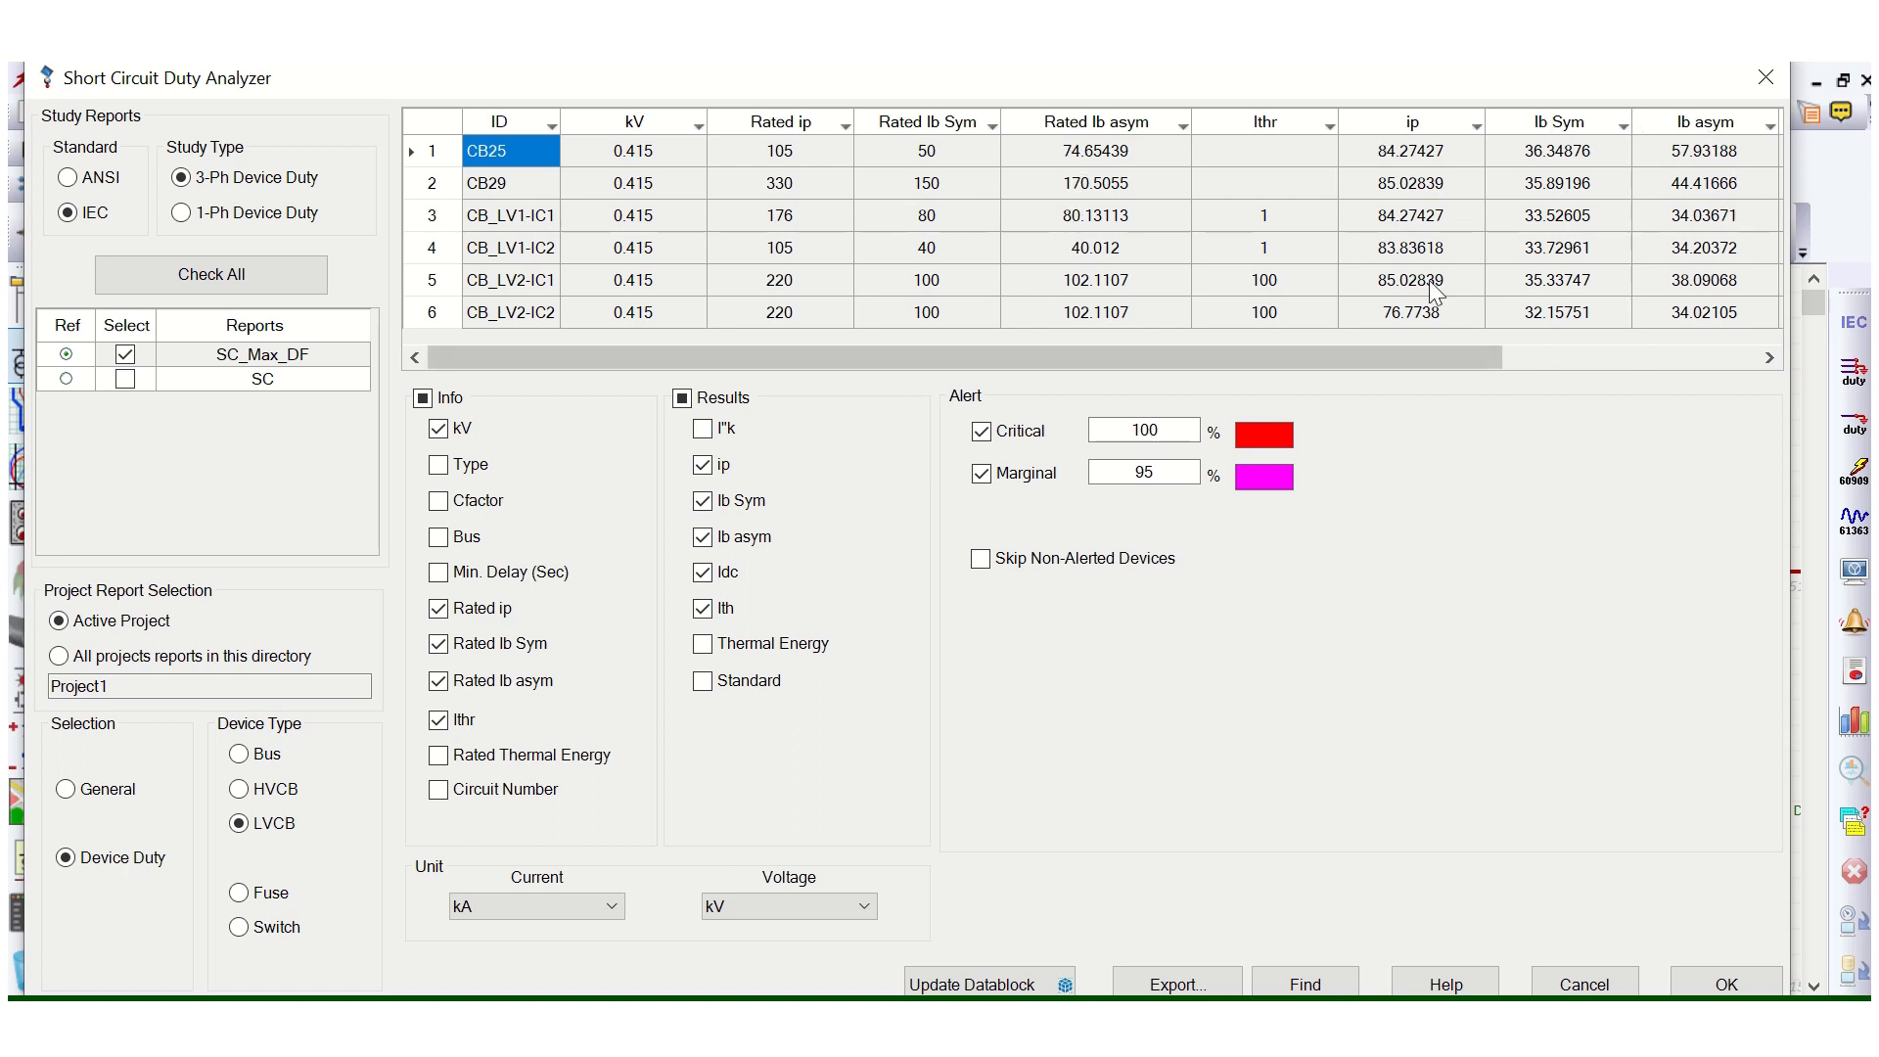
drag(1480, 362, 1754, 380)
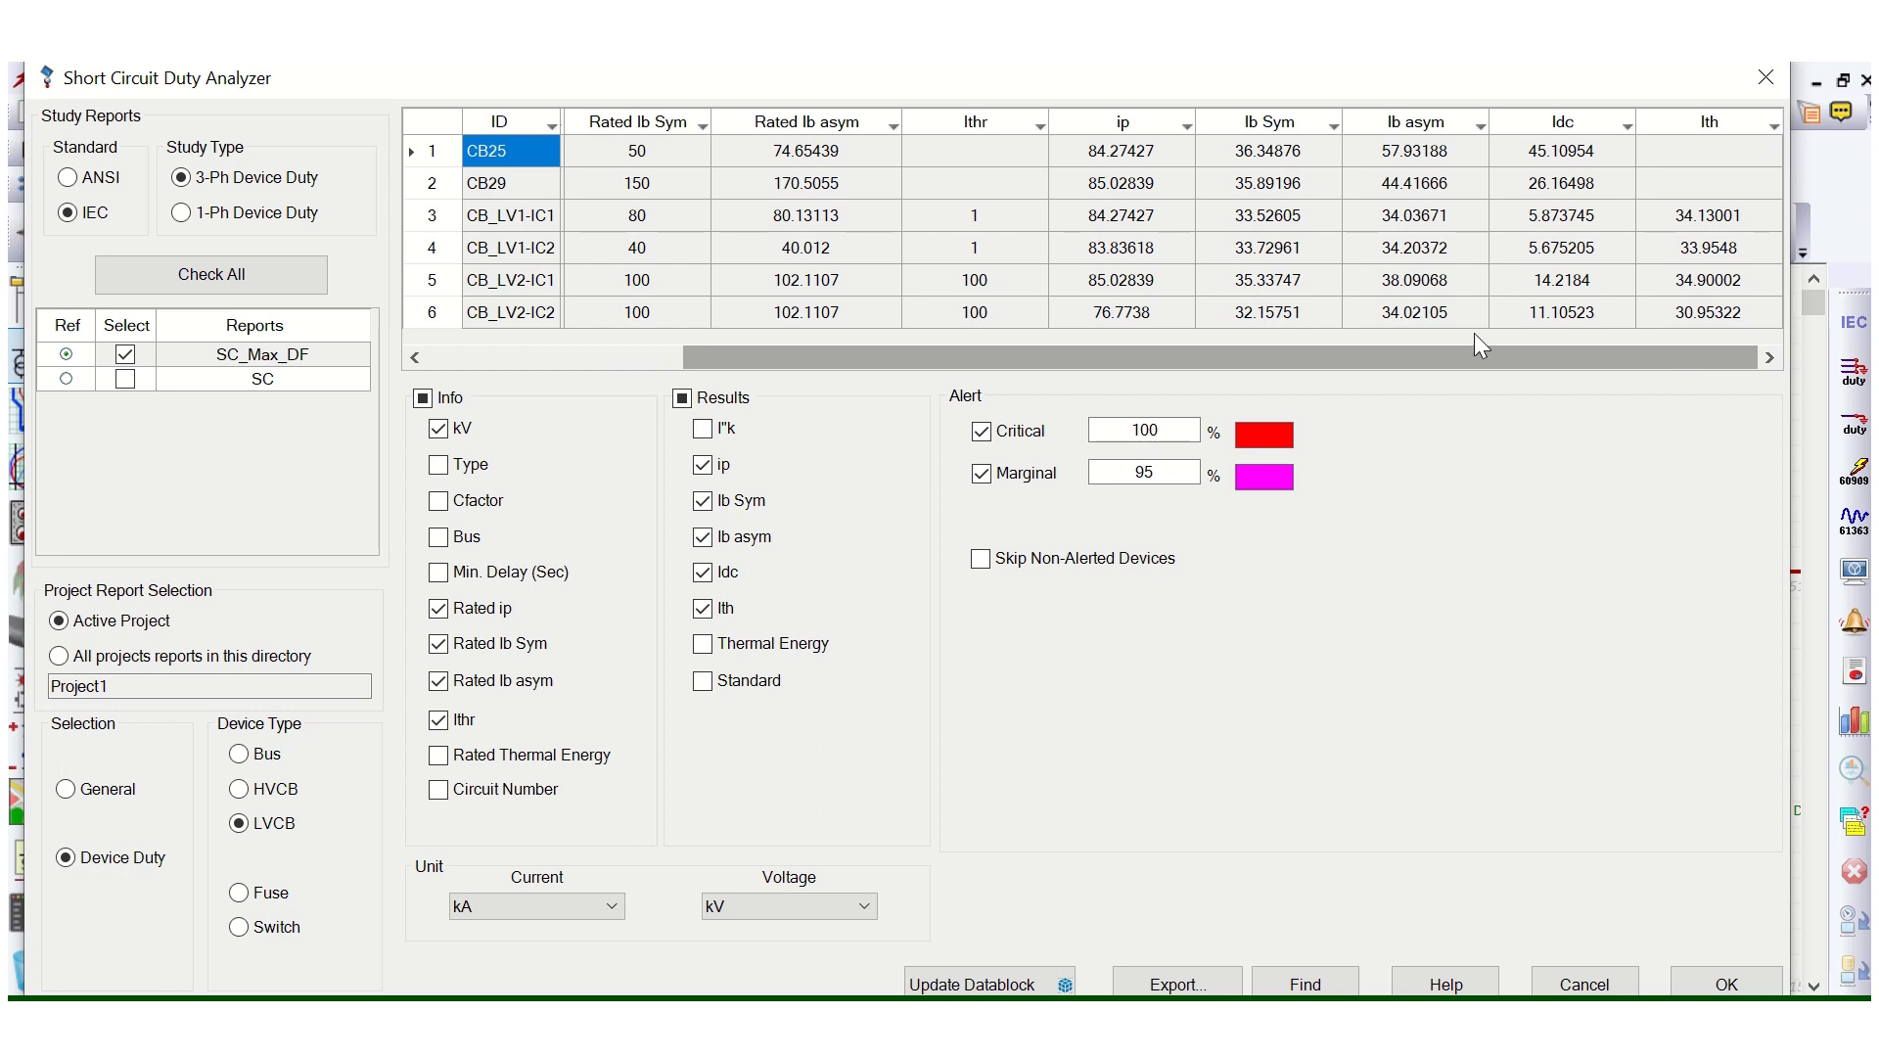
drag(1456, 356, 1505, 357)
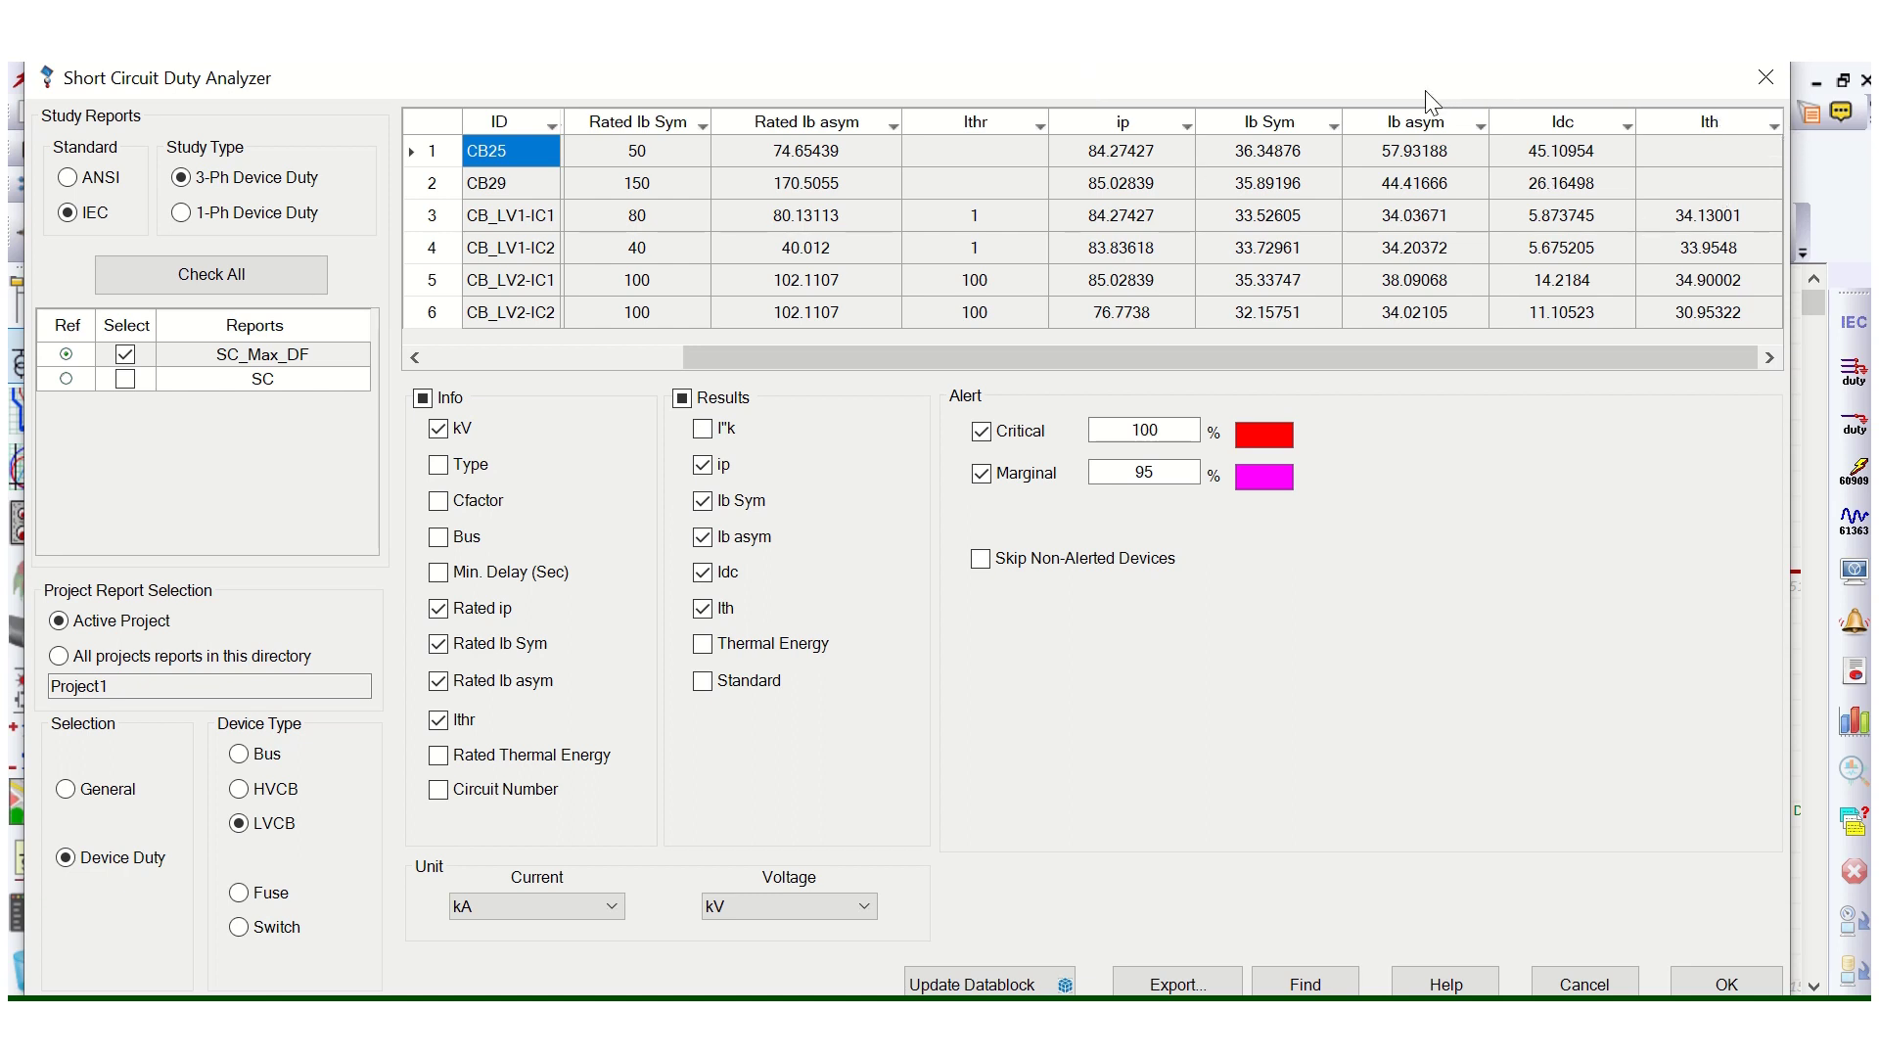
click(1767, 78)
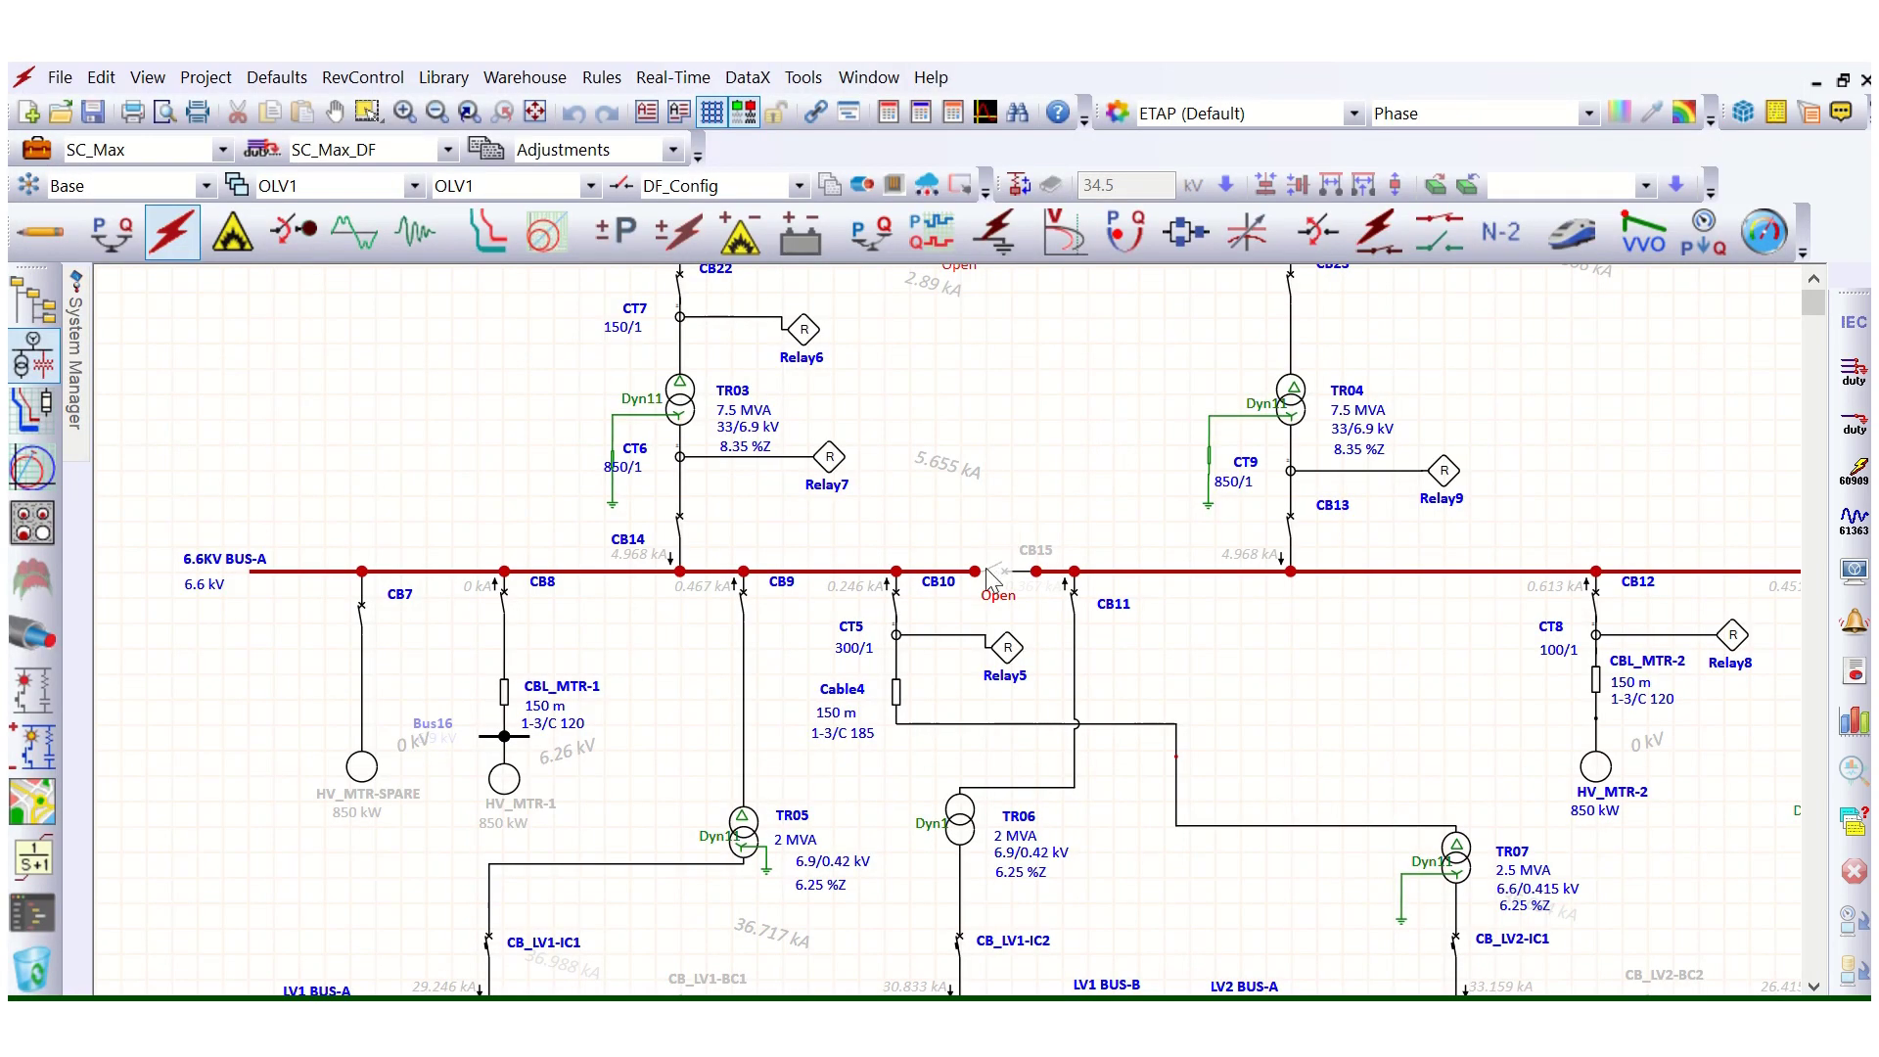
- Examine the one-line diagram from the Main Grid Bus through the 33 kV and 6.6 kV buses to the LV buses
scroll(519, 545, down, 2)
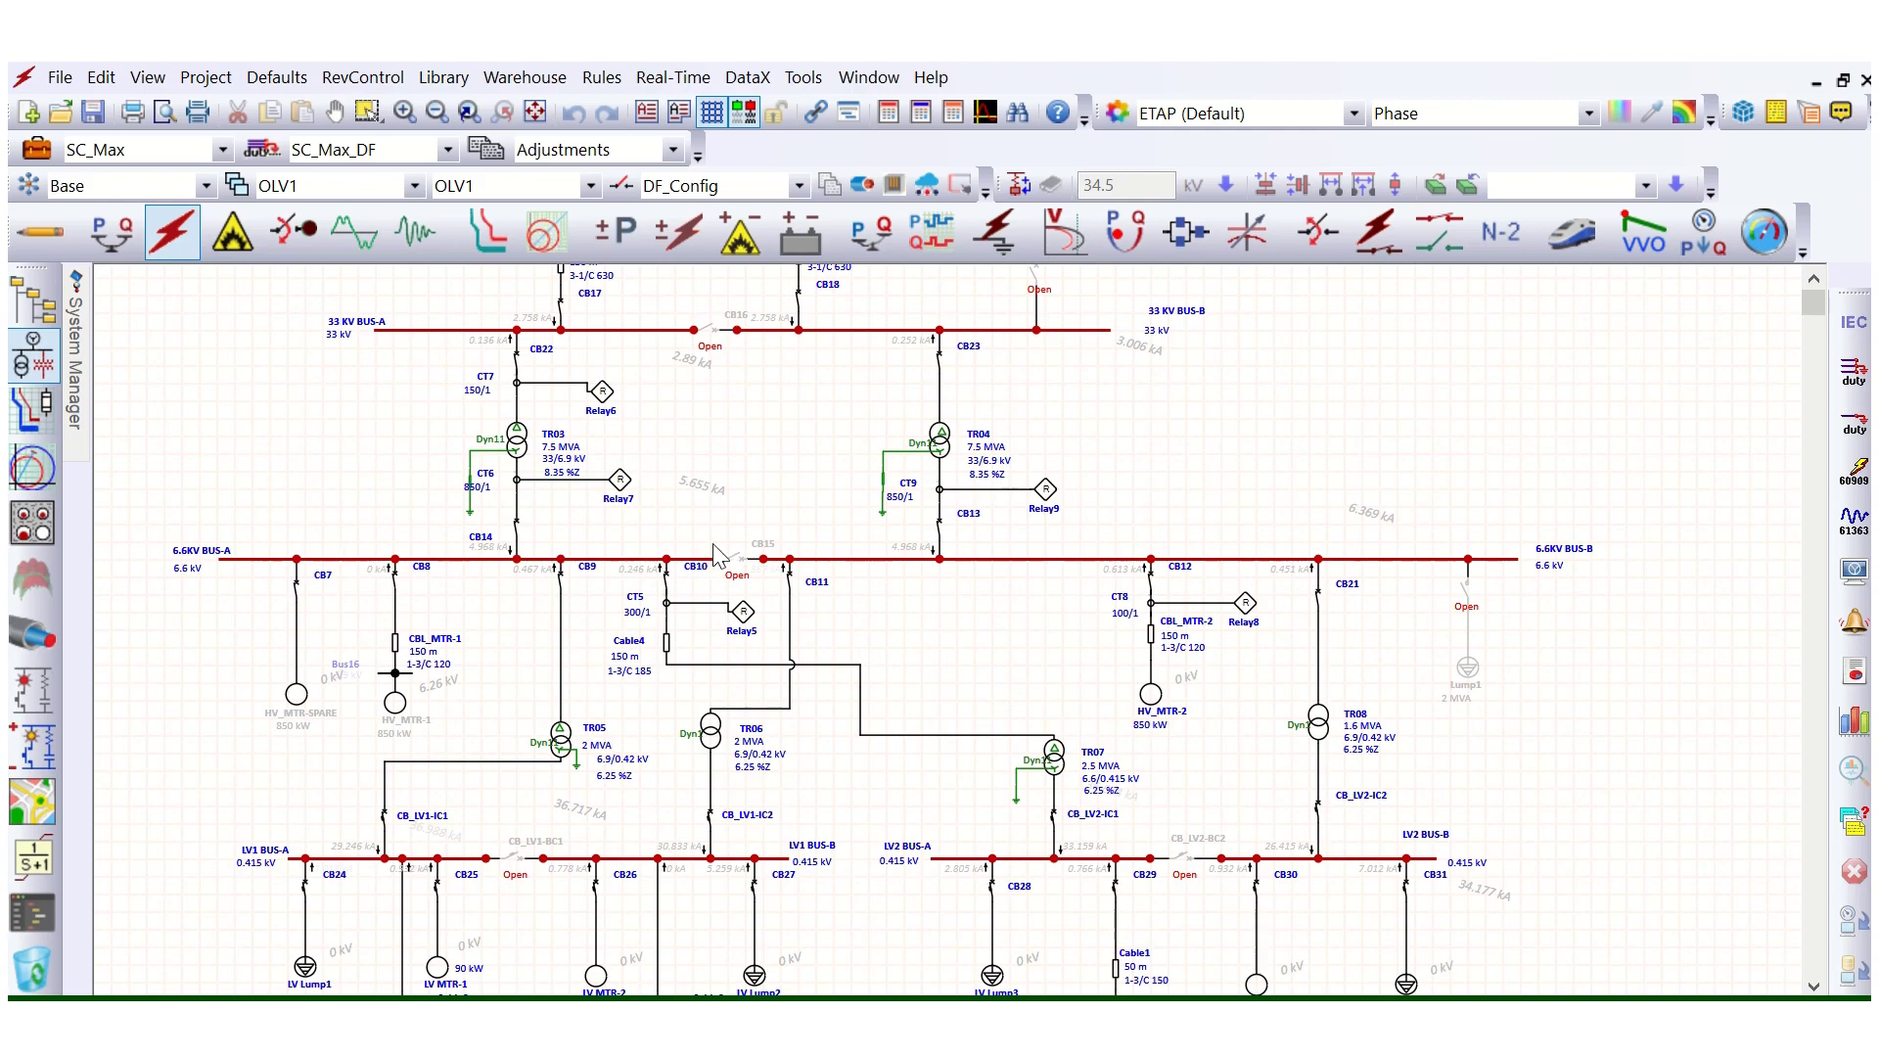
scroll(871, 632, up, 3)
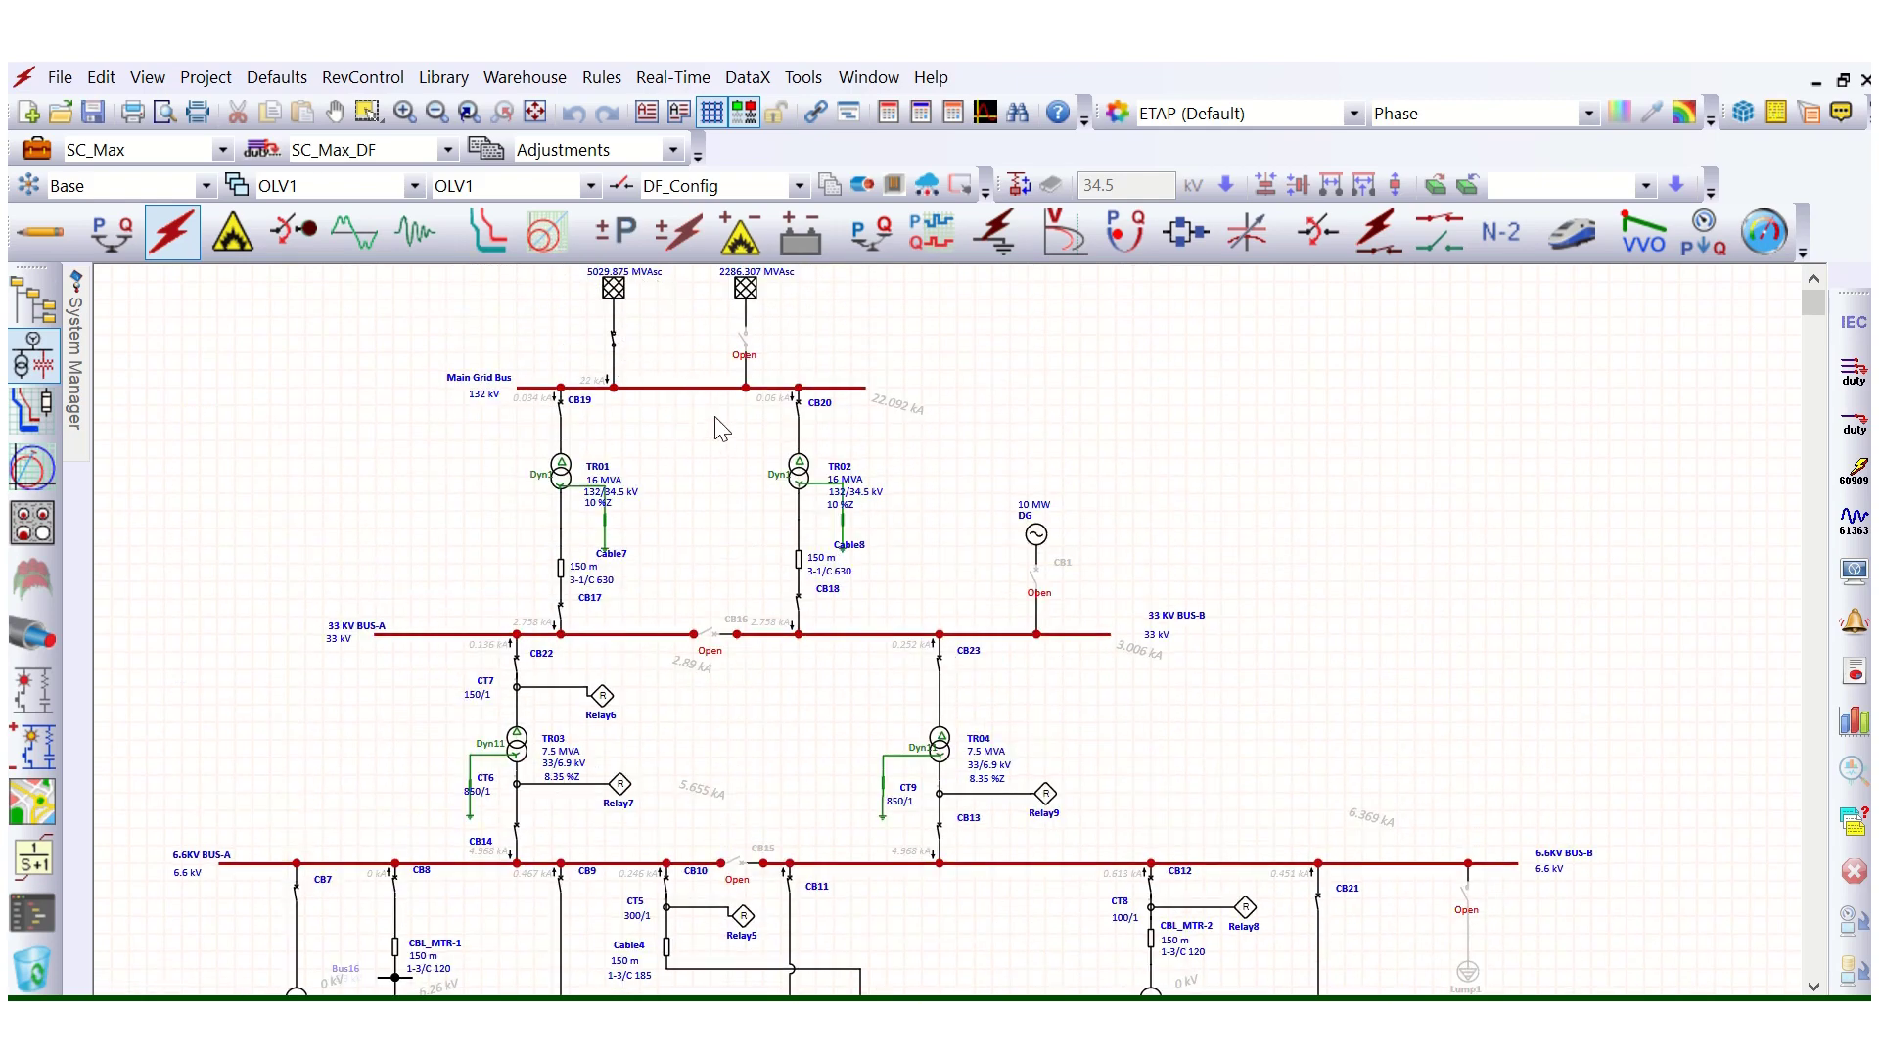
scroll(729, 430, down, 1)
scroll(724, 430, down, 1)
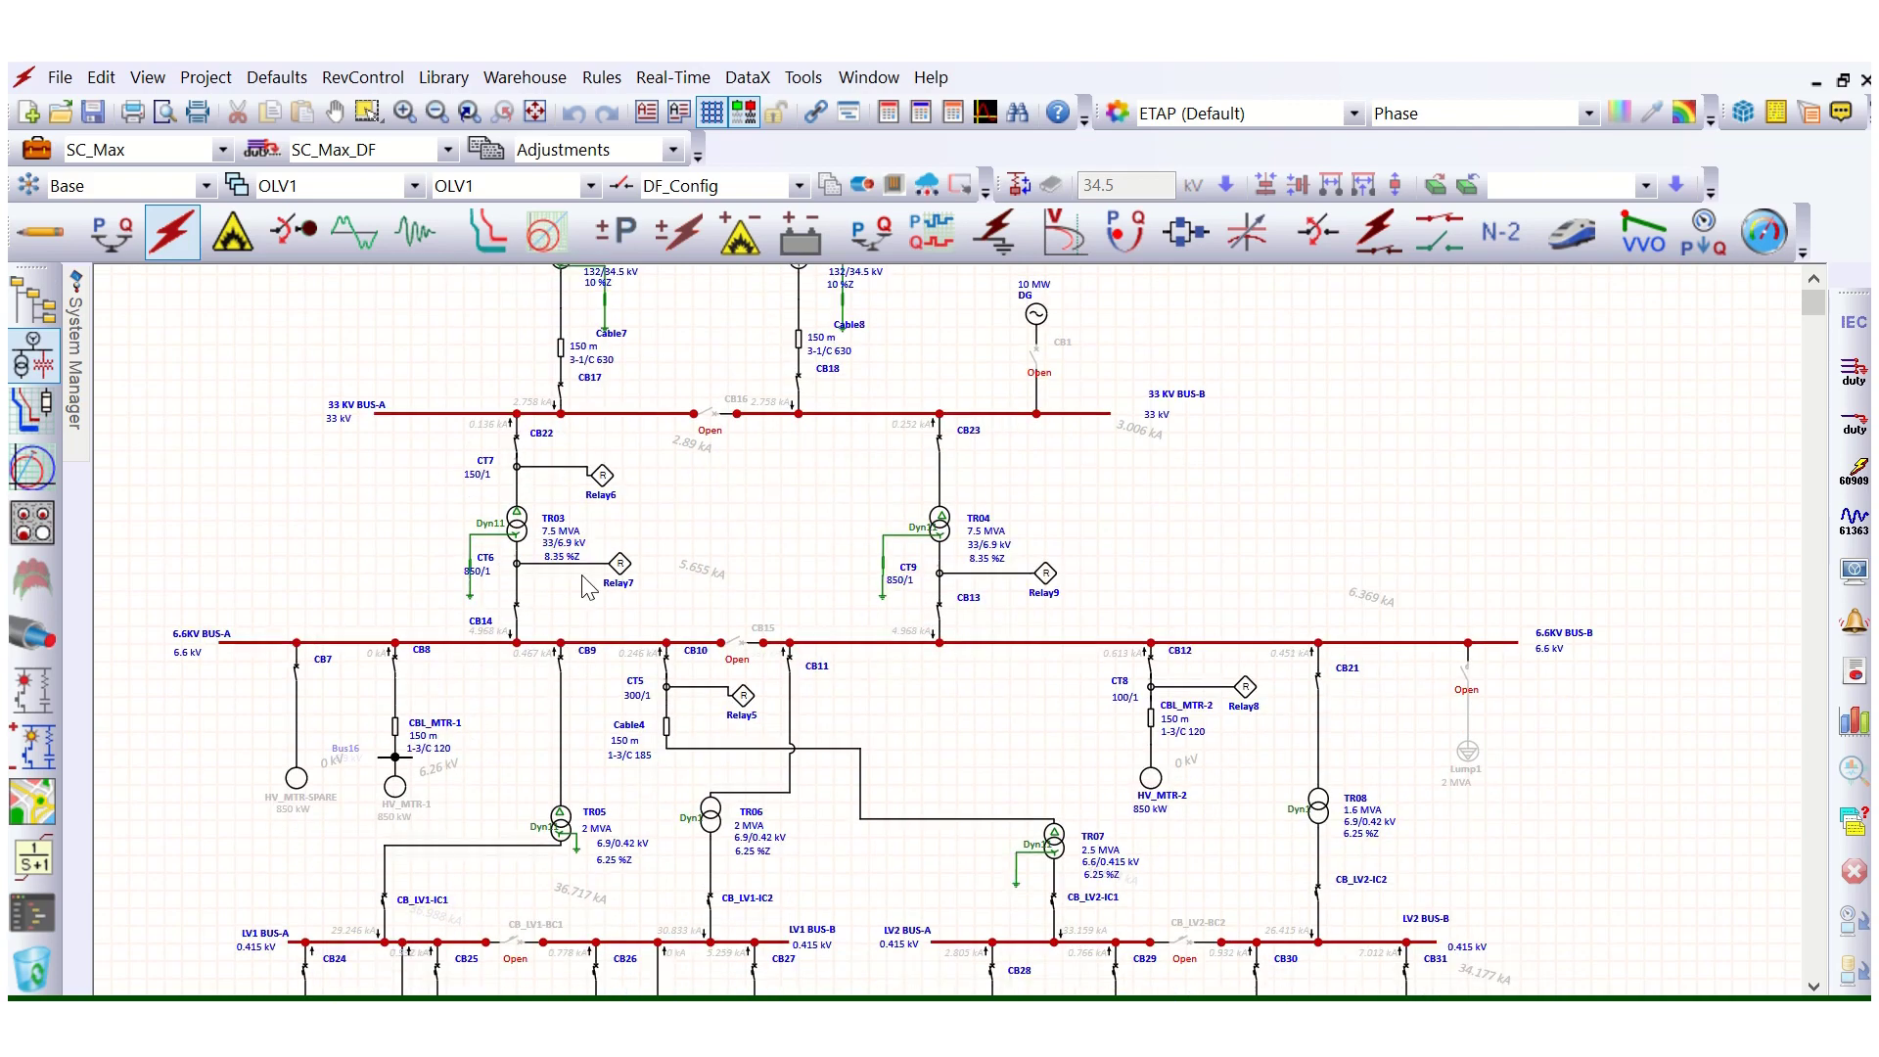
scroll(627, 587, down, 2)
scroll(714, 681, up, 1)
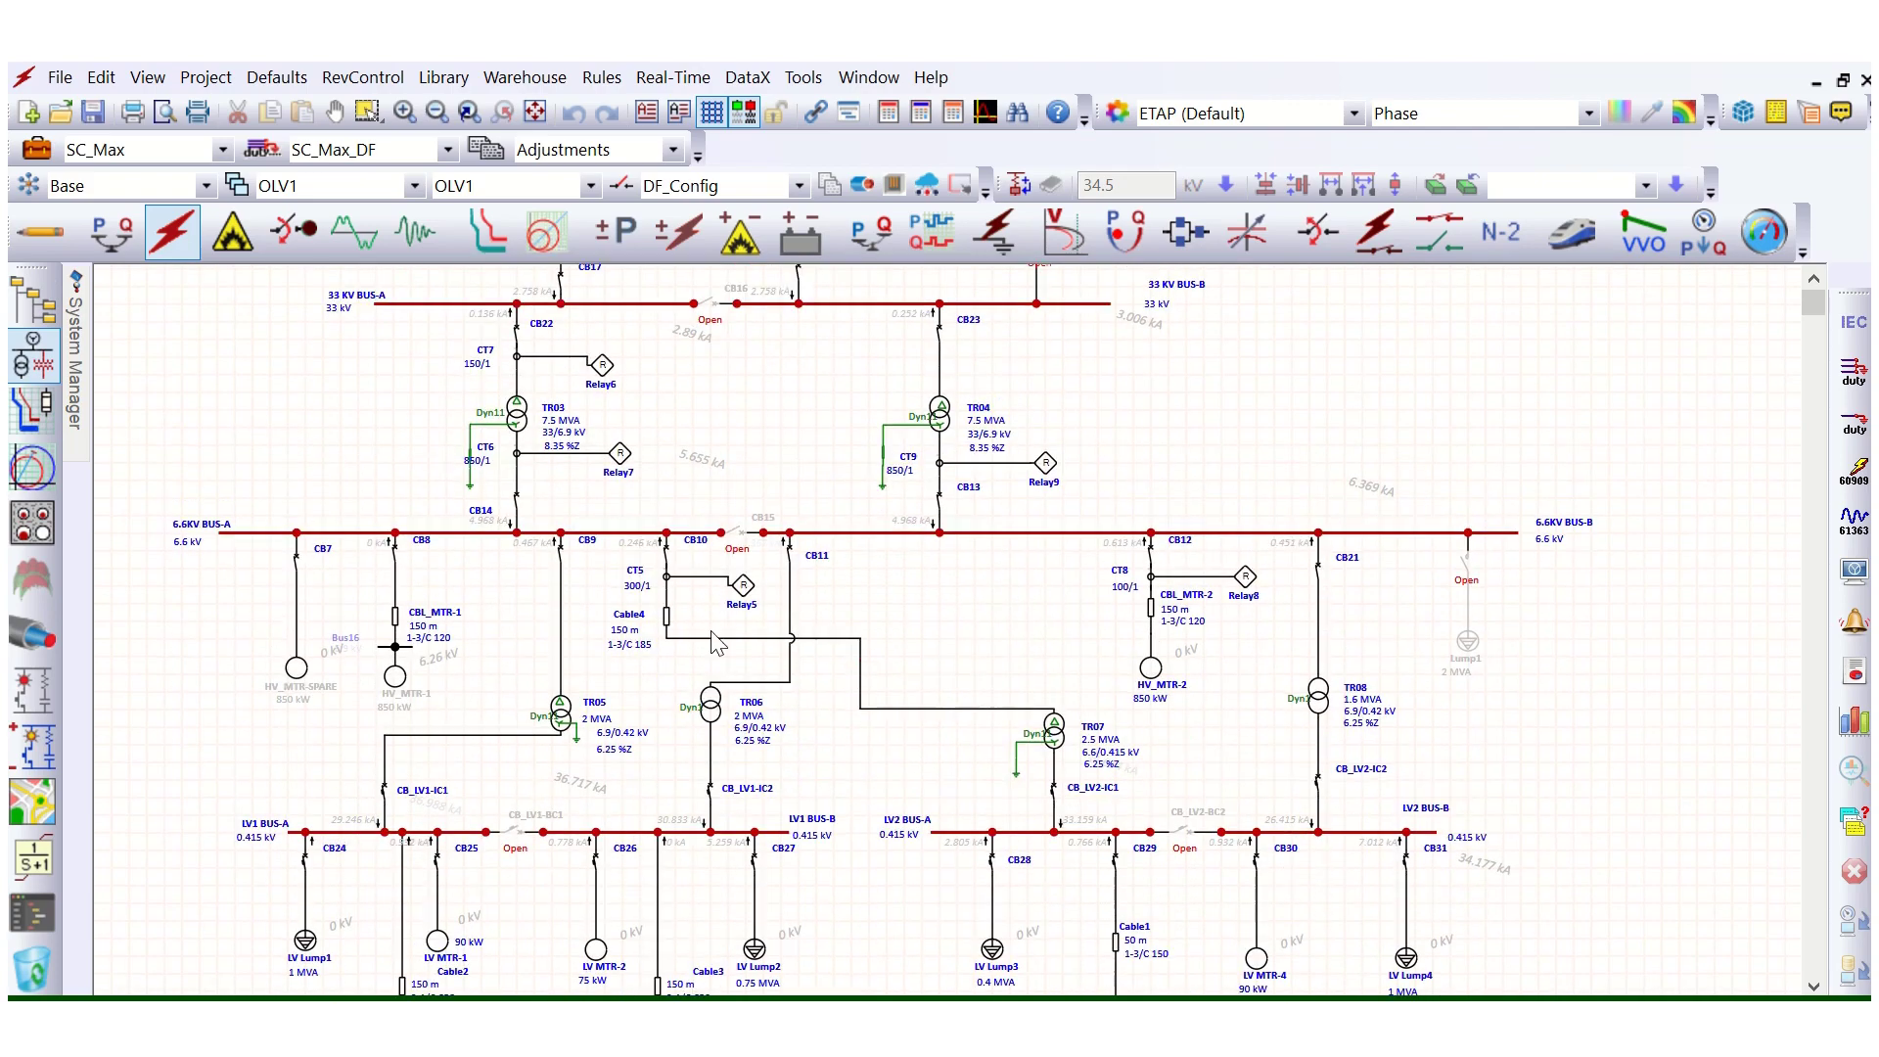
scroll(345, 521, up, 1)
scroll(277, 539, up, 1)
scroll(401, 618, up, 2)
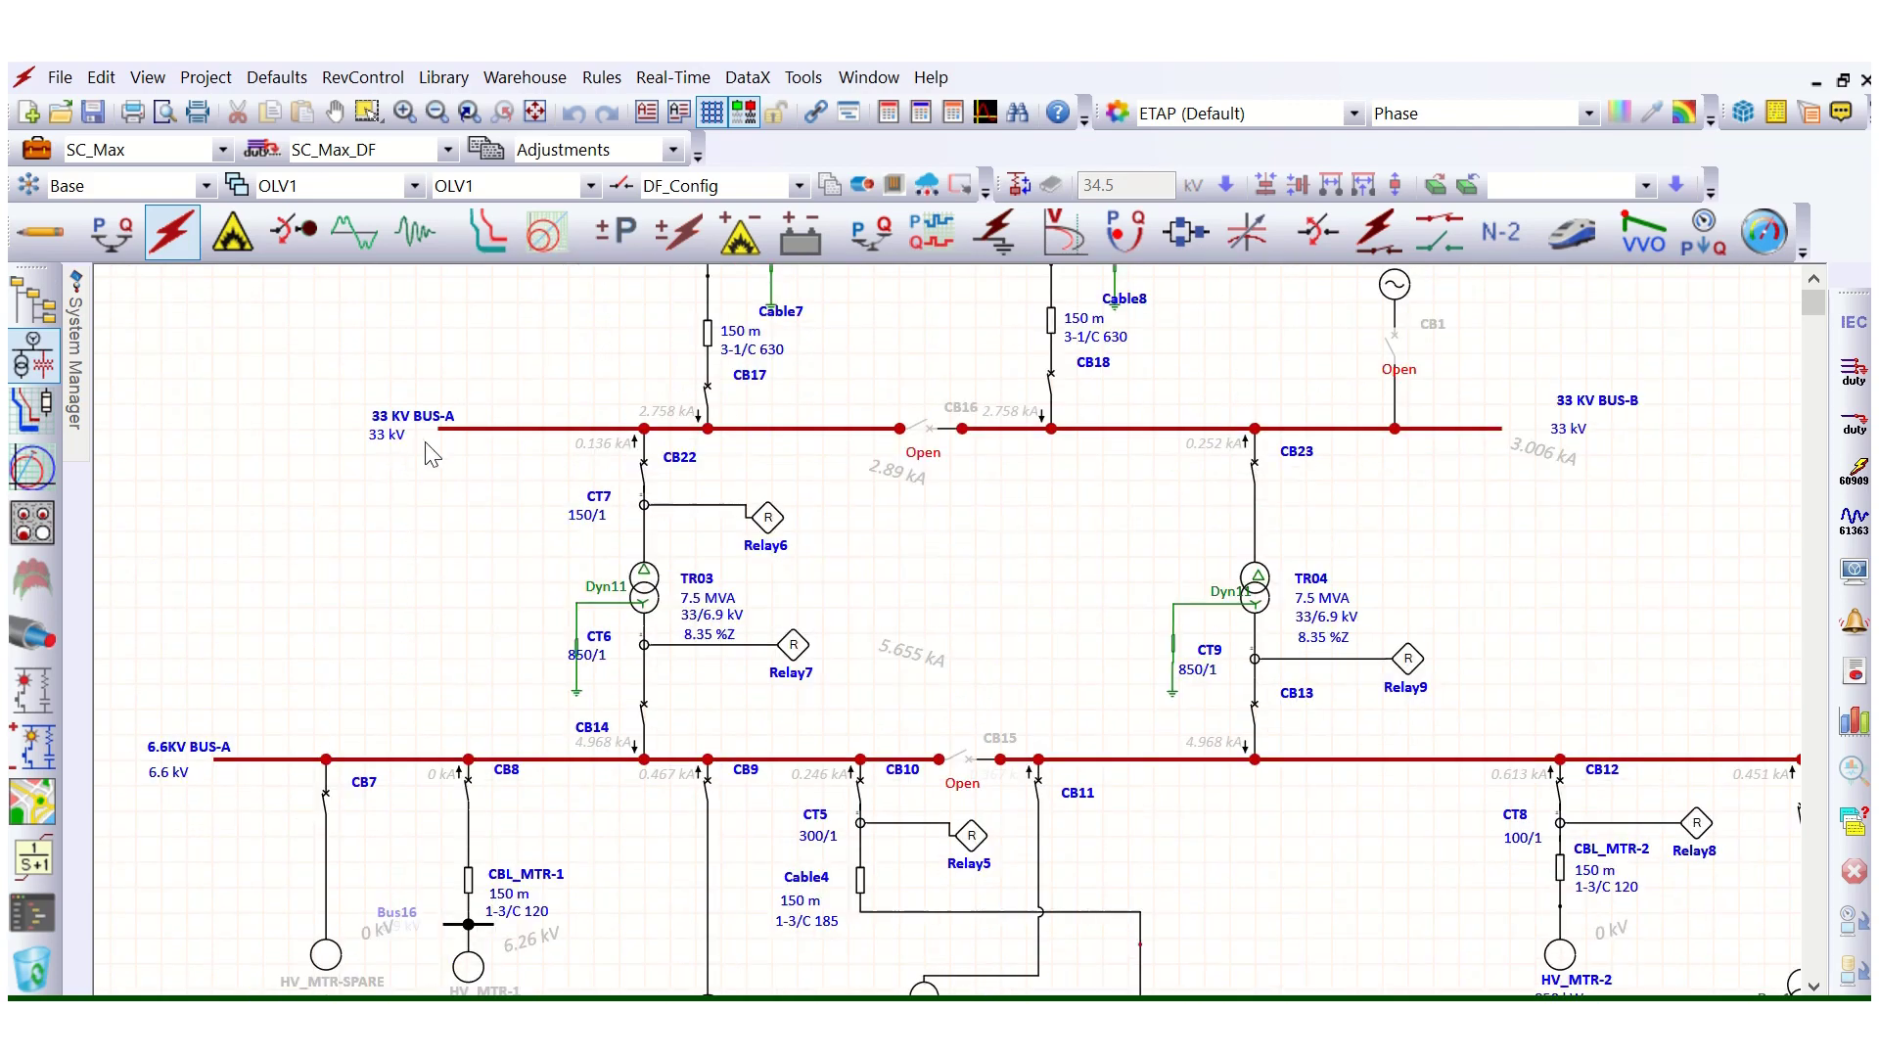
scroll(656, 563, down, 2)
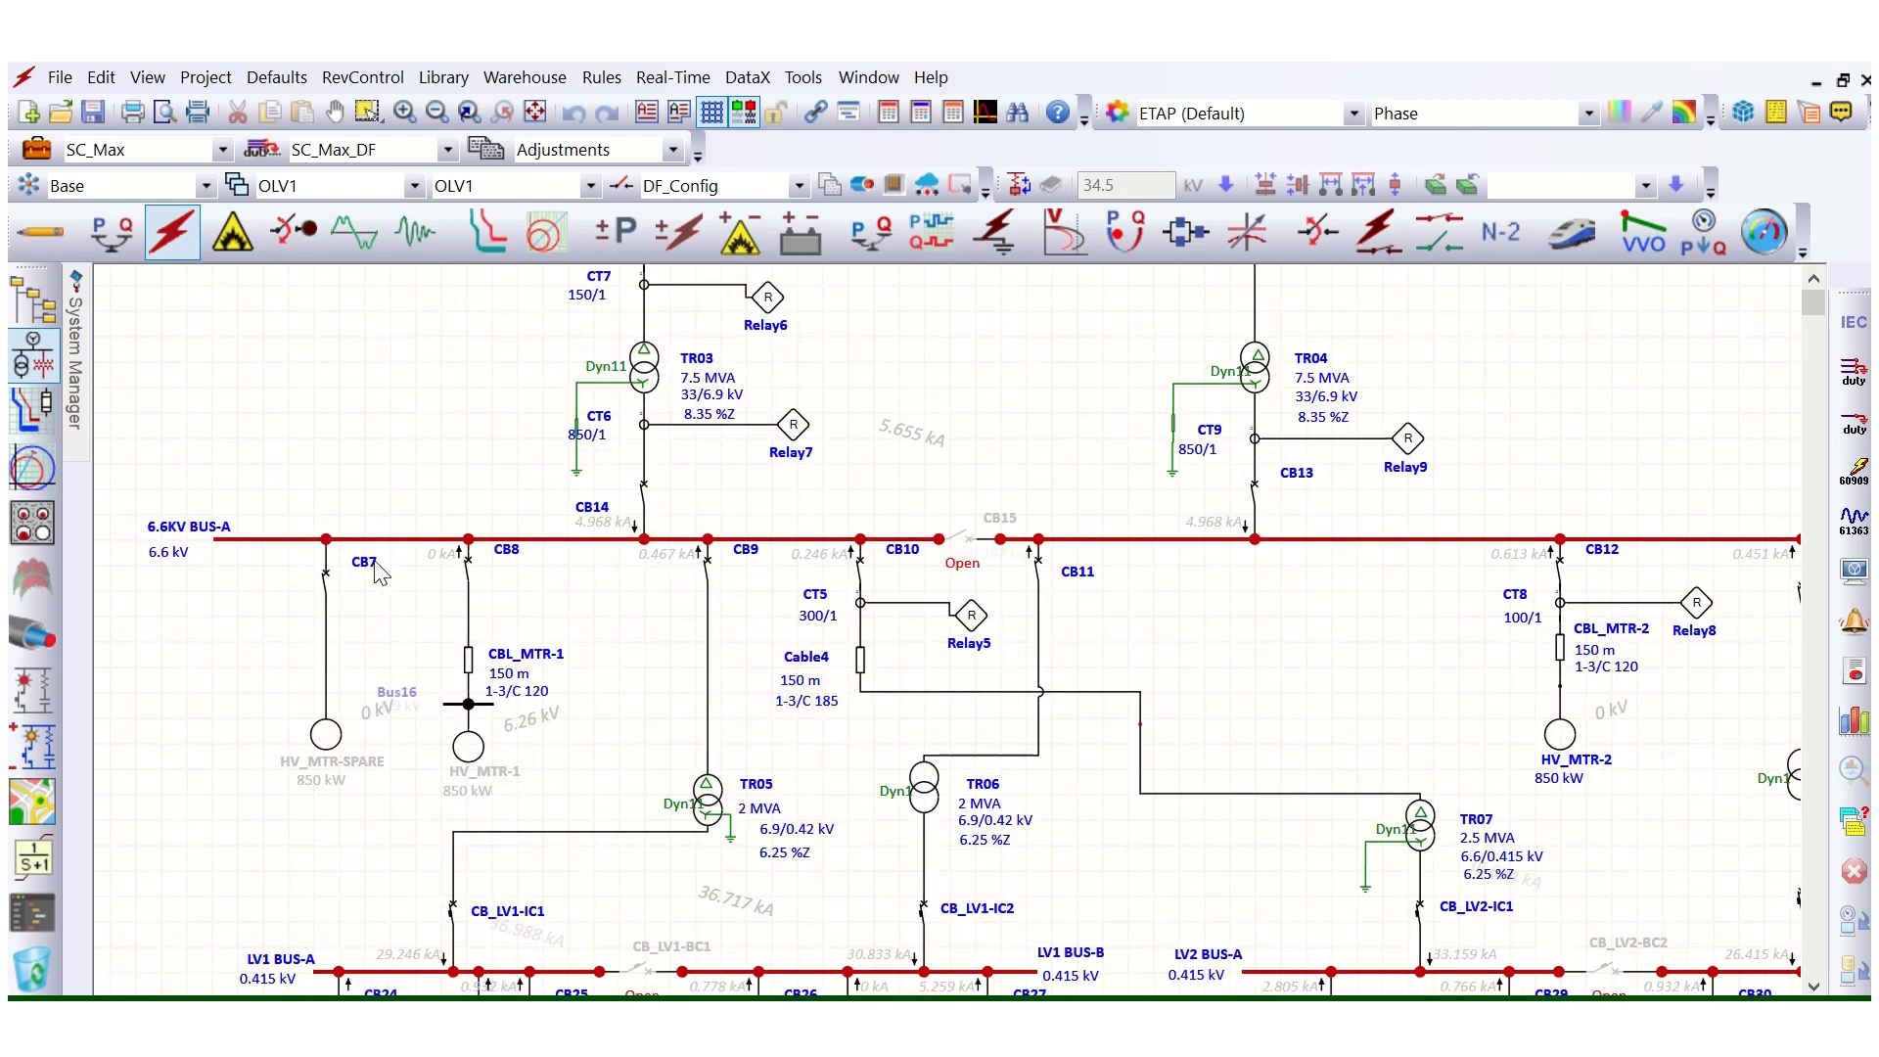
scroll(513, 595, down, 1)
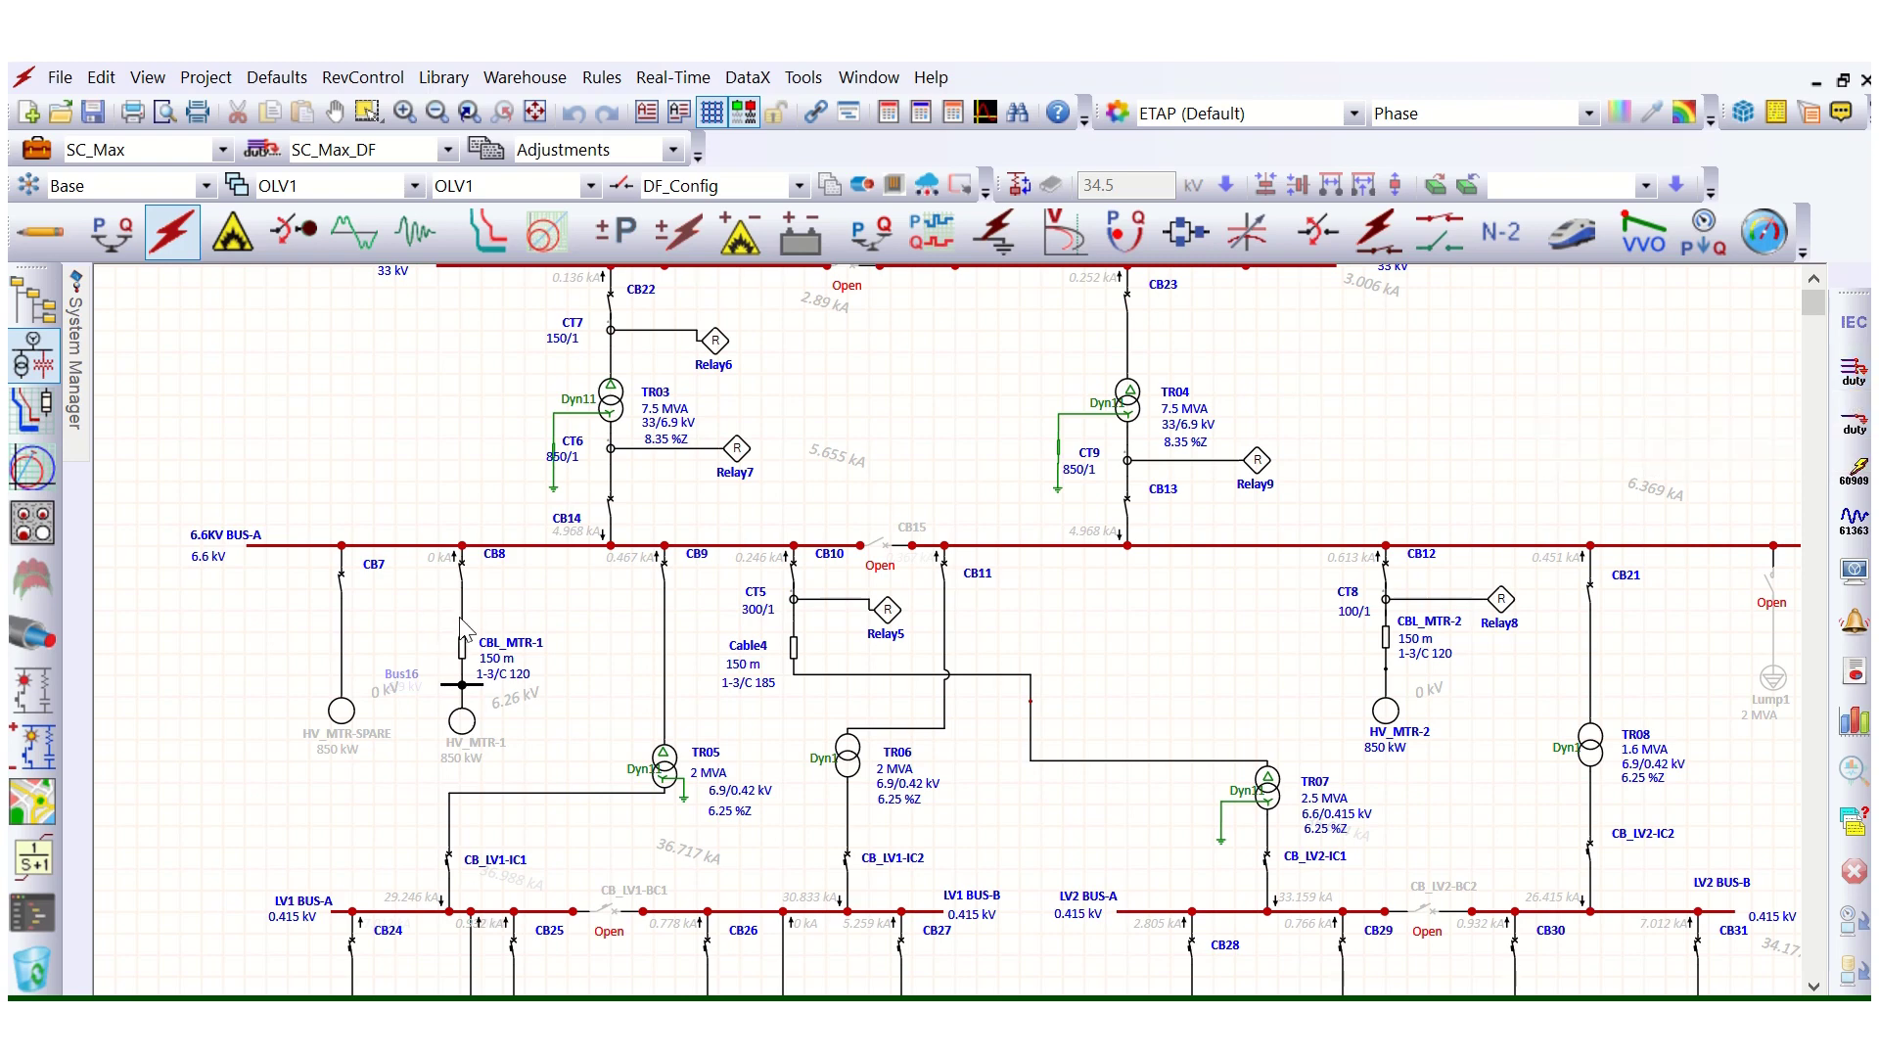
- Inspect the outgoing feeder breakers CB7 to CB11 on the 6.6 kV switchboard, highlighting them individually
scroll(310, 593, up, 2)
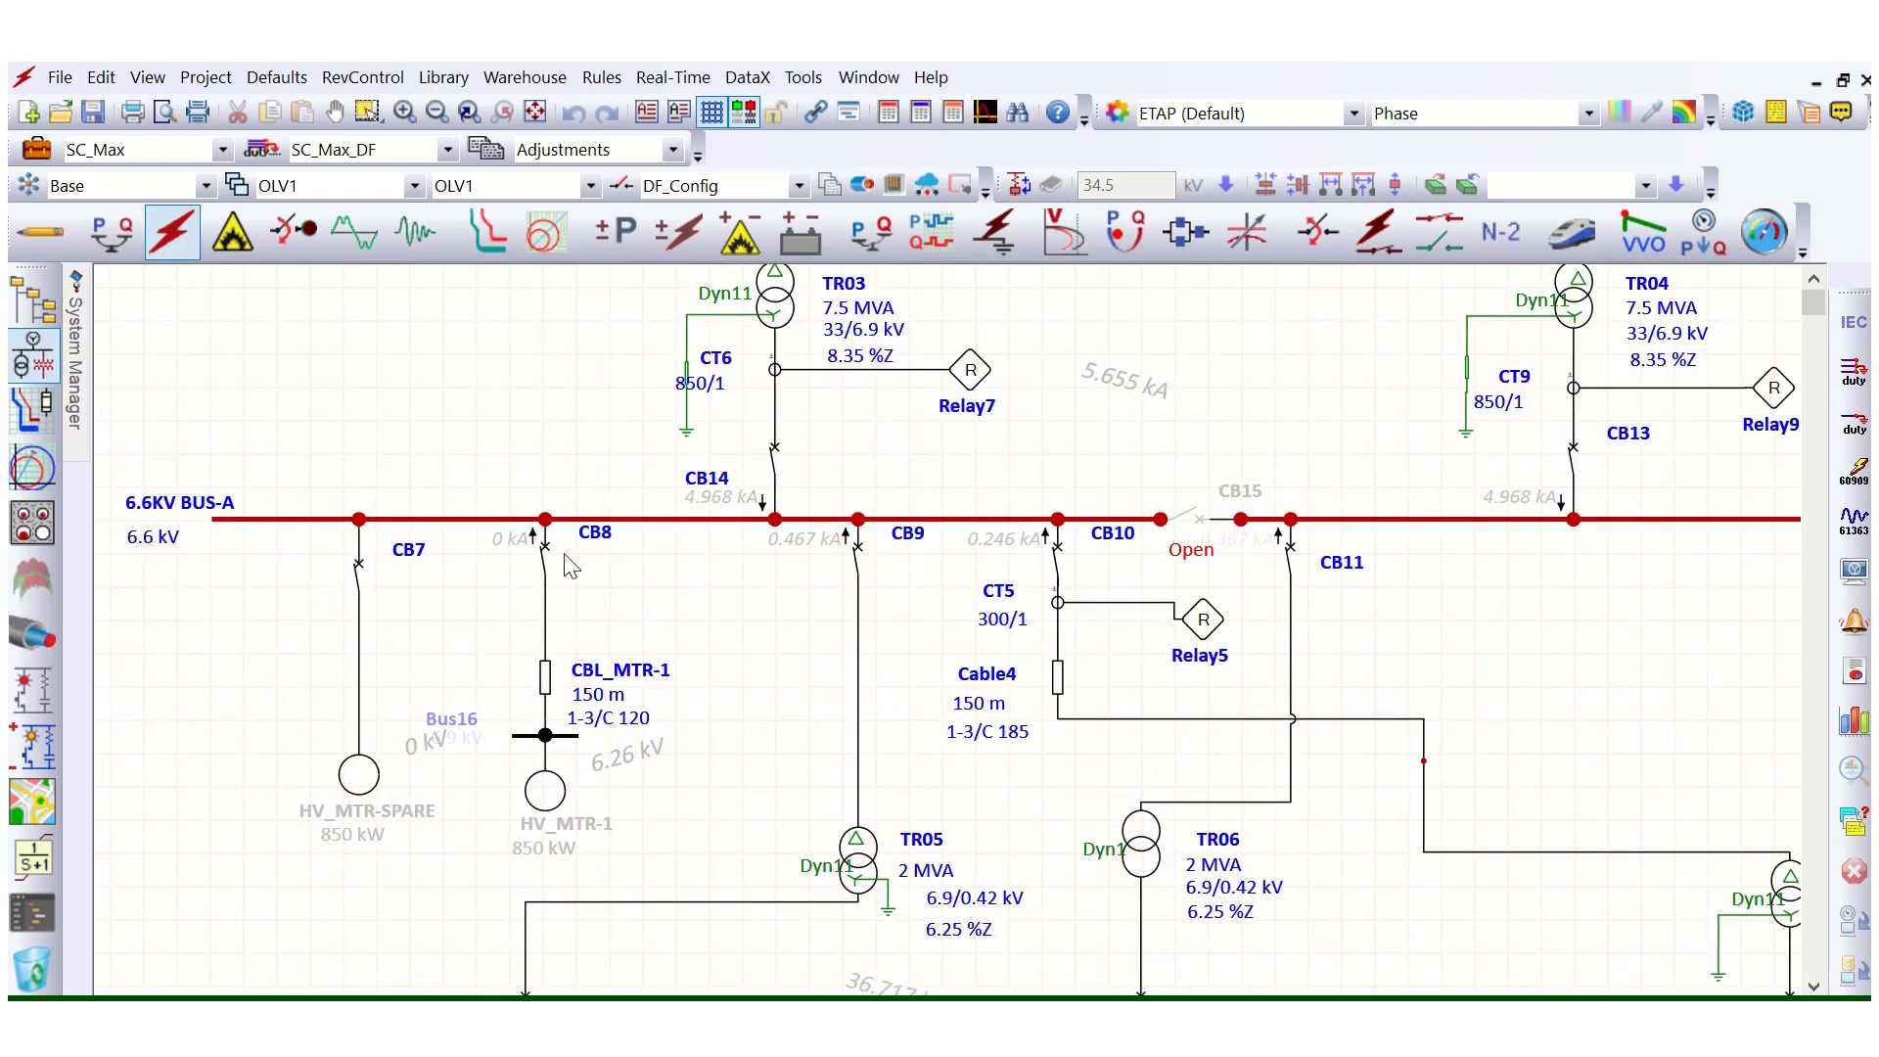
click(358, 563)
click(546, 548)
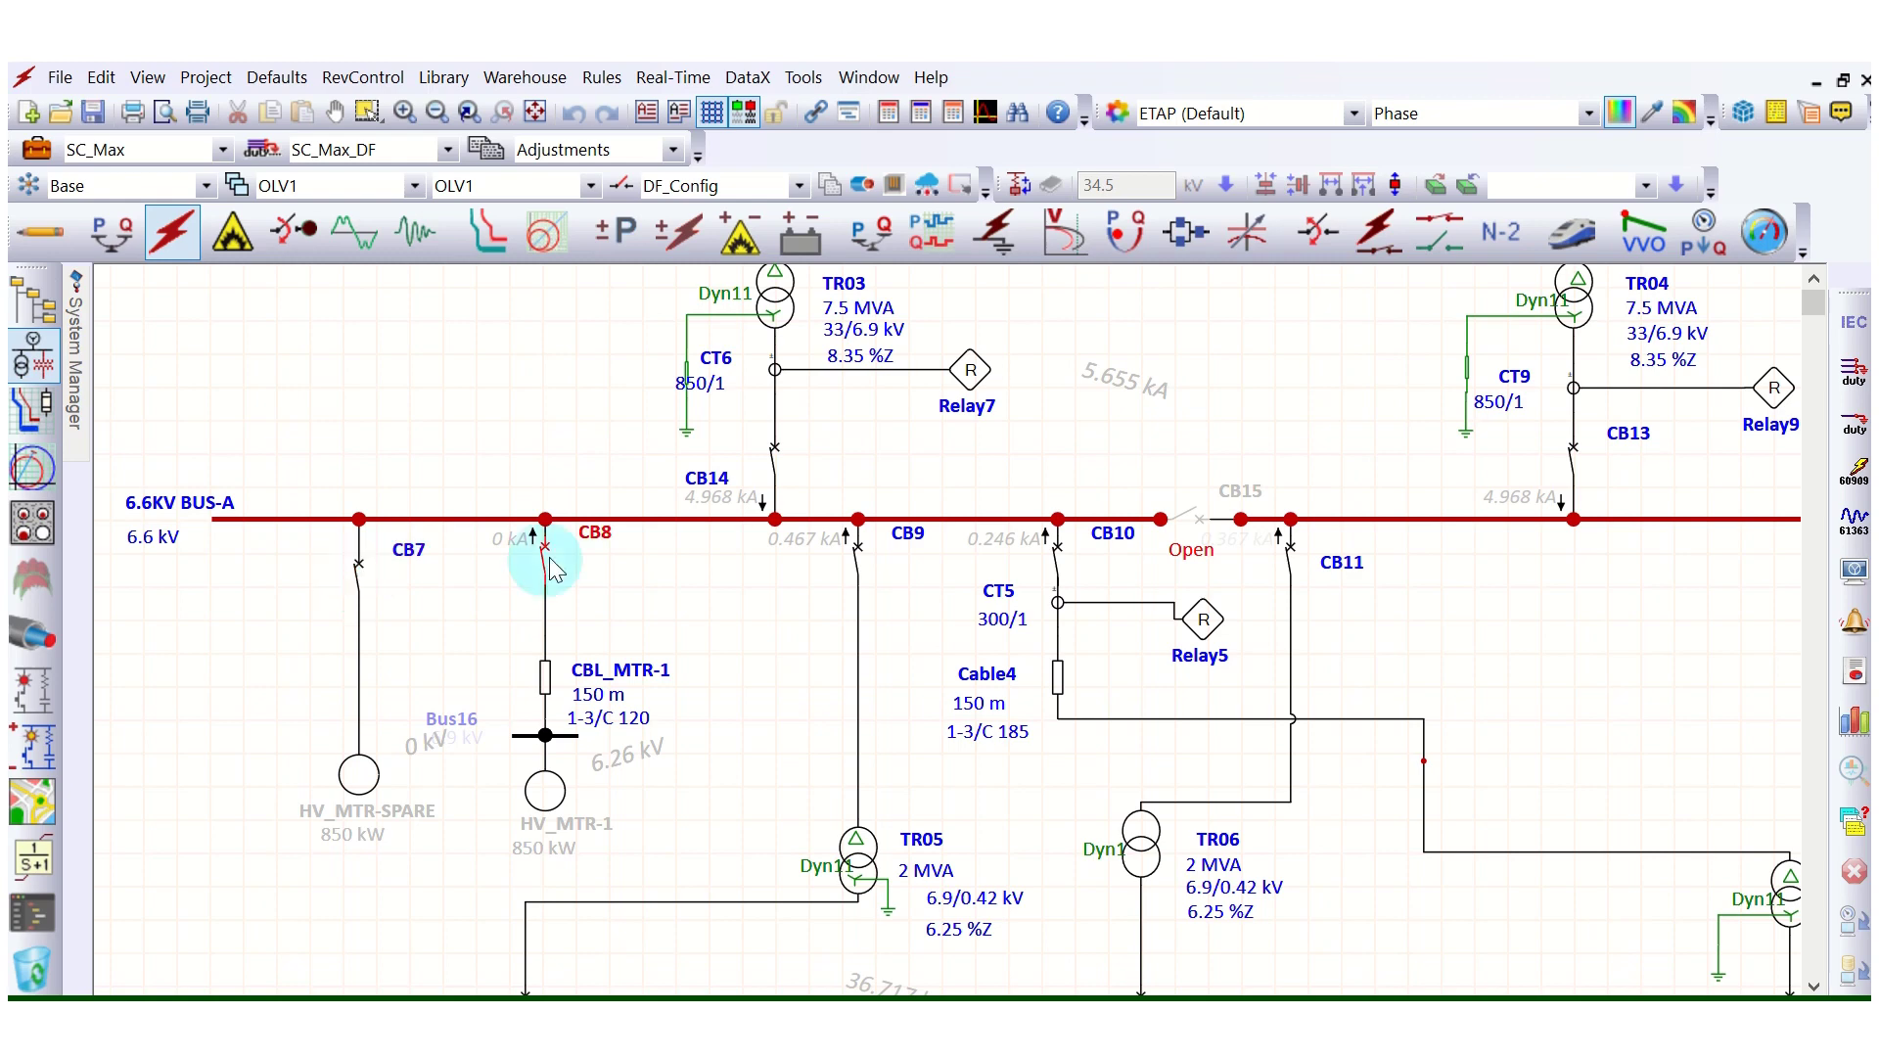
click(859, 560)
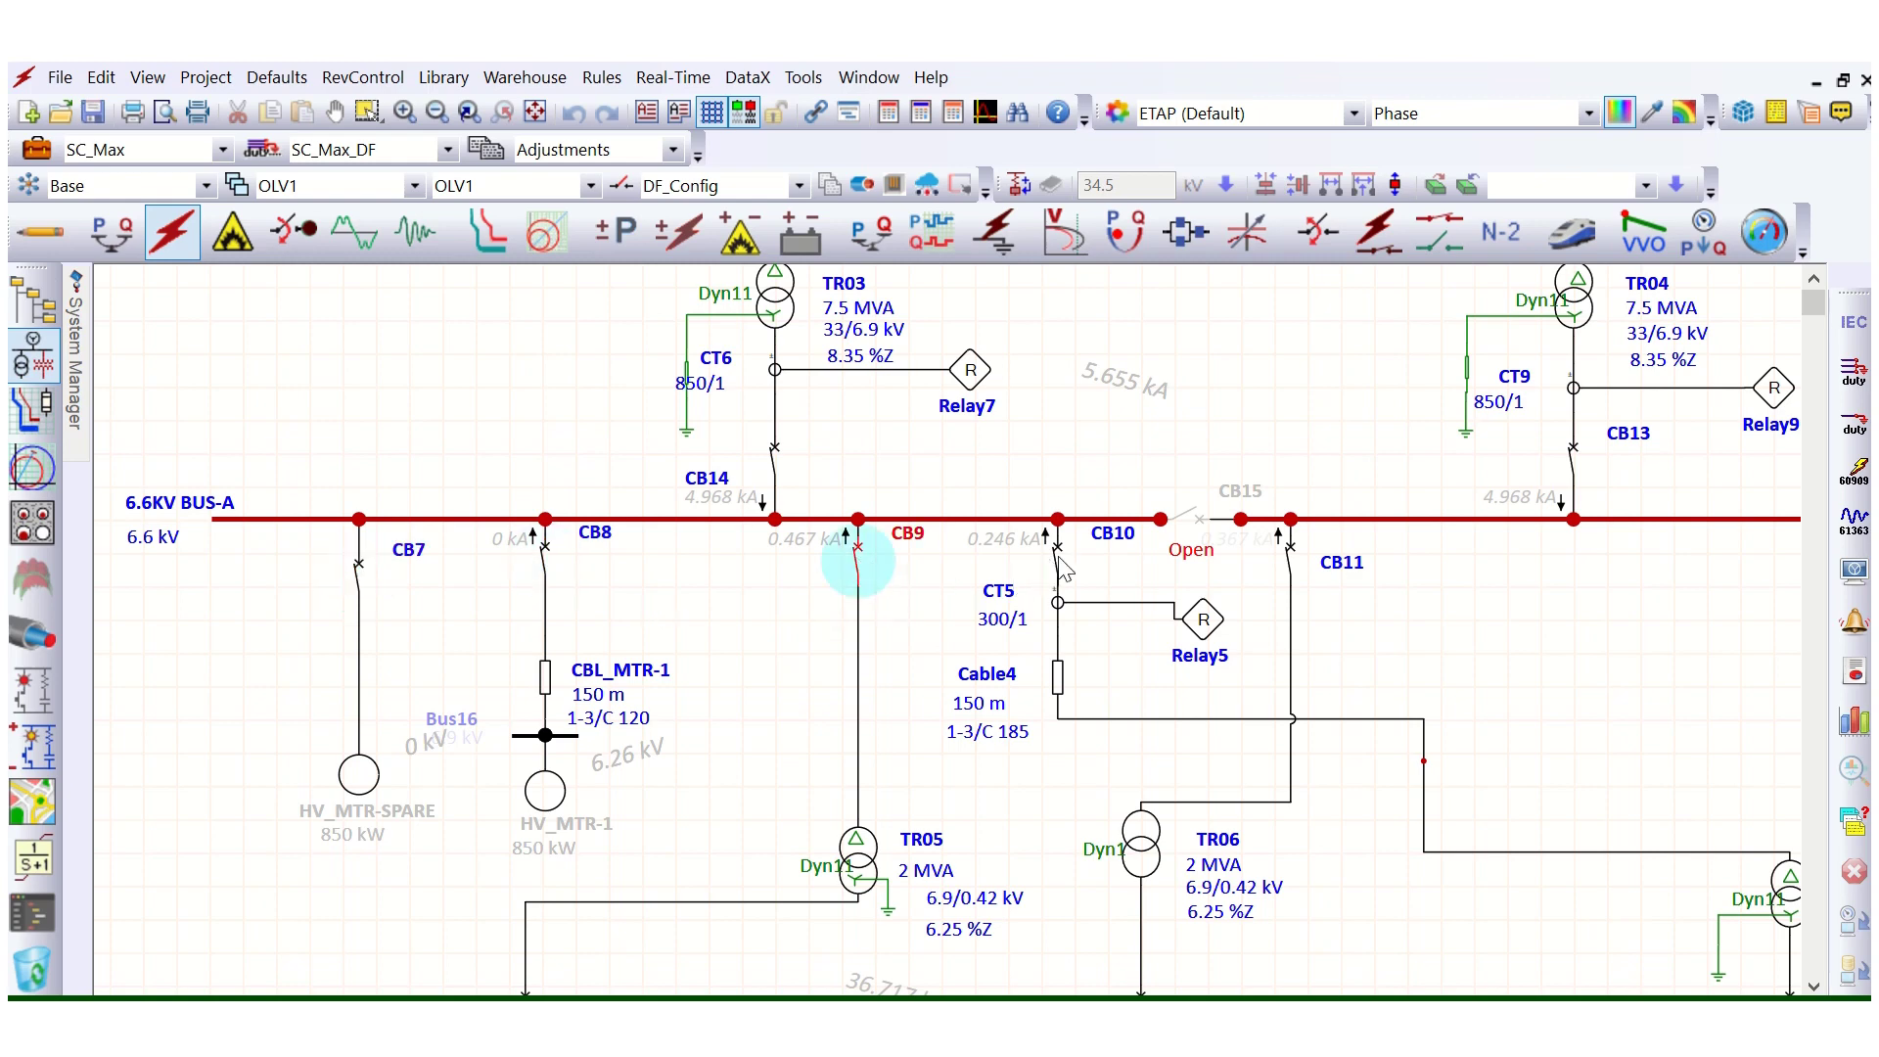
click(1057, 558)
click(1290, 561)
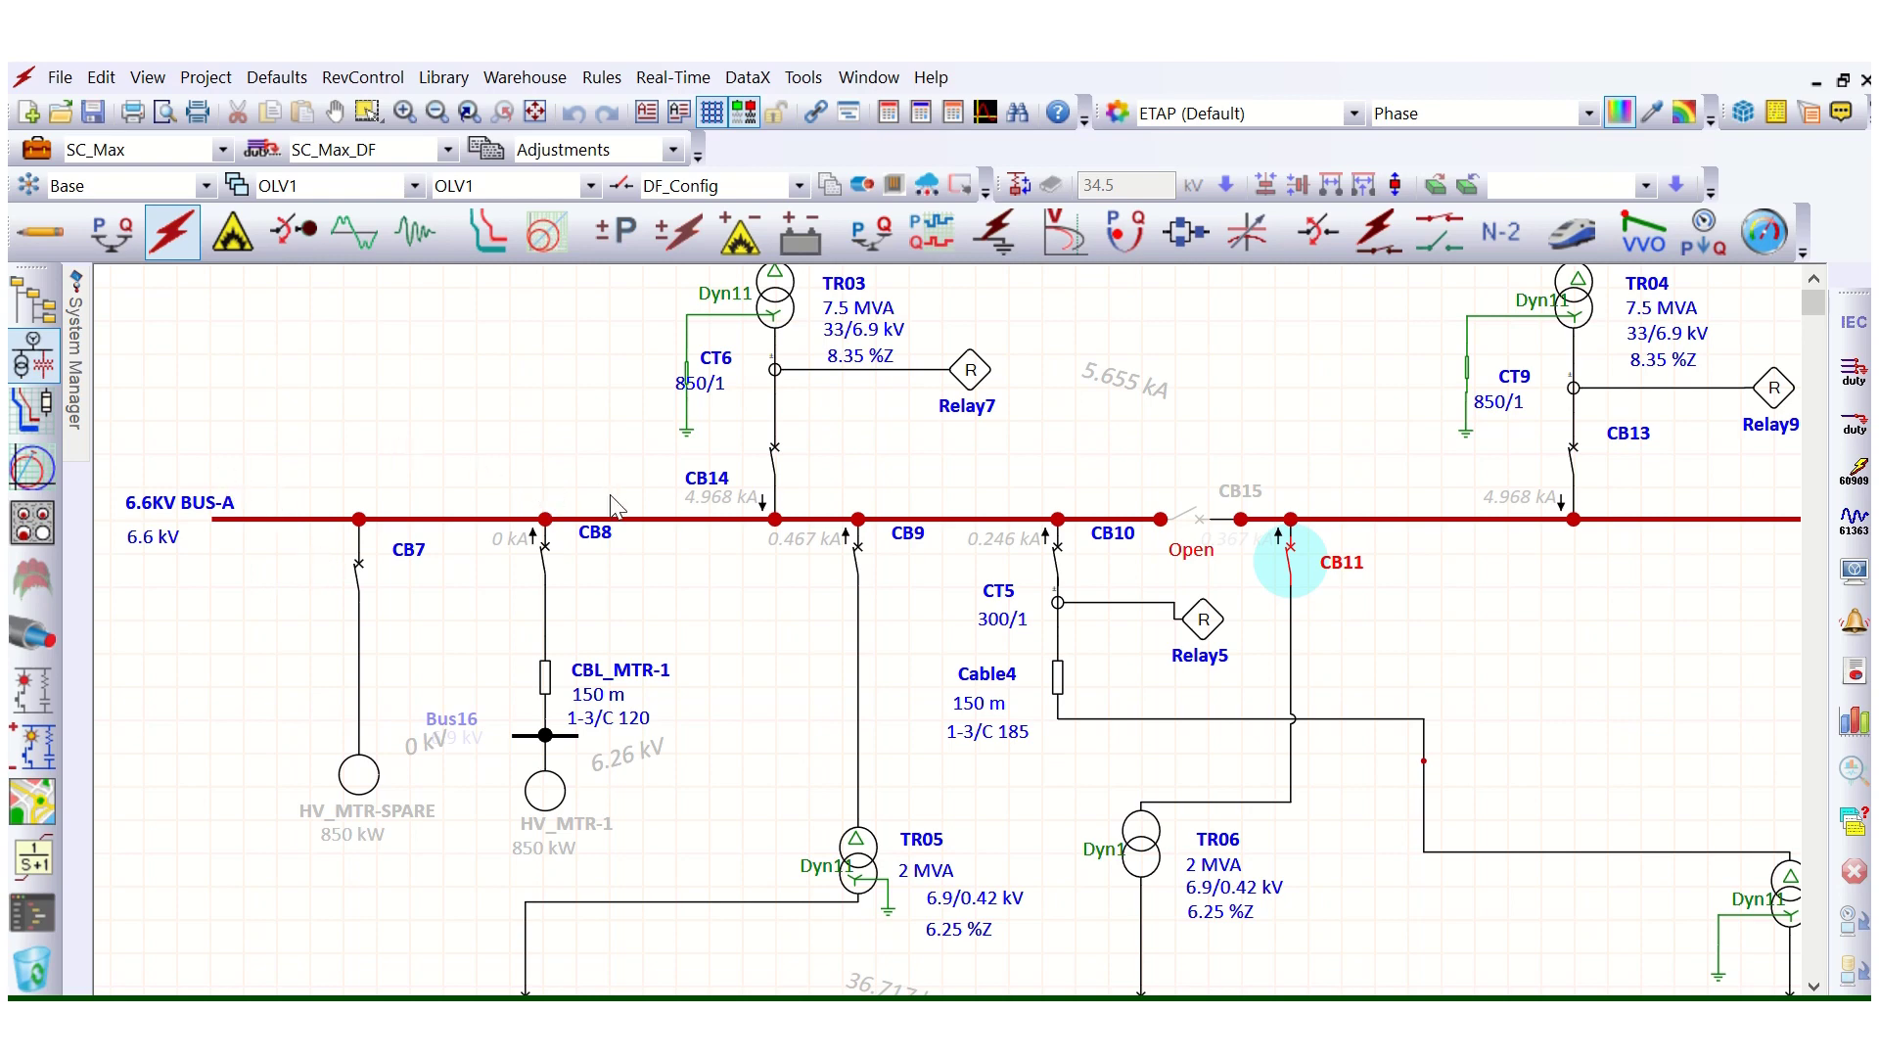
click(547, 564)
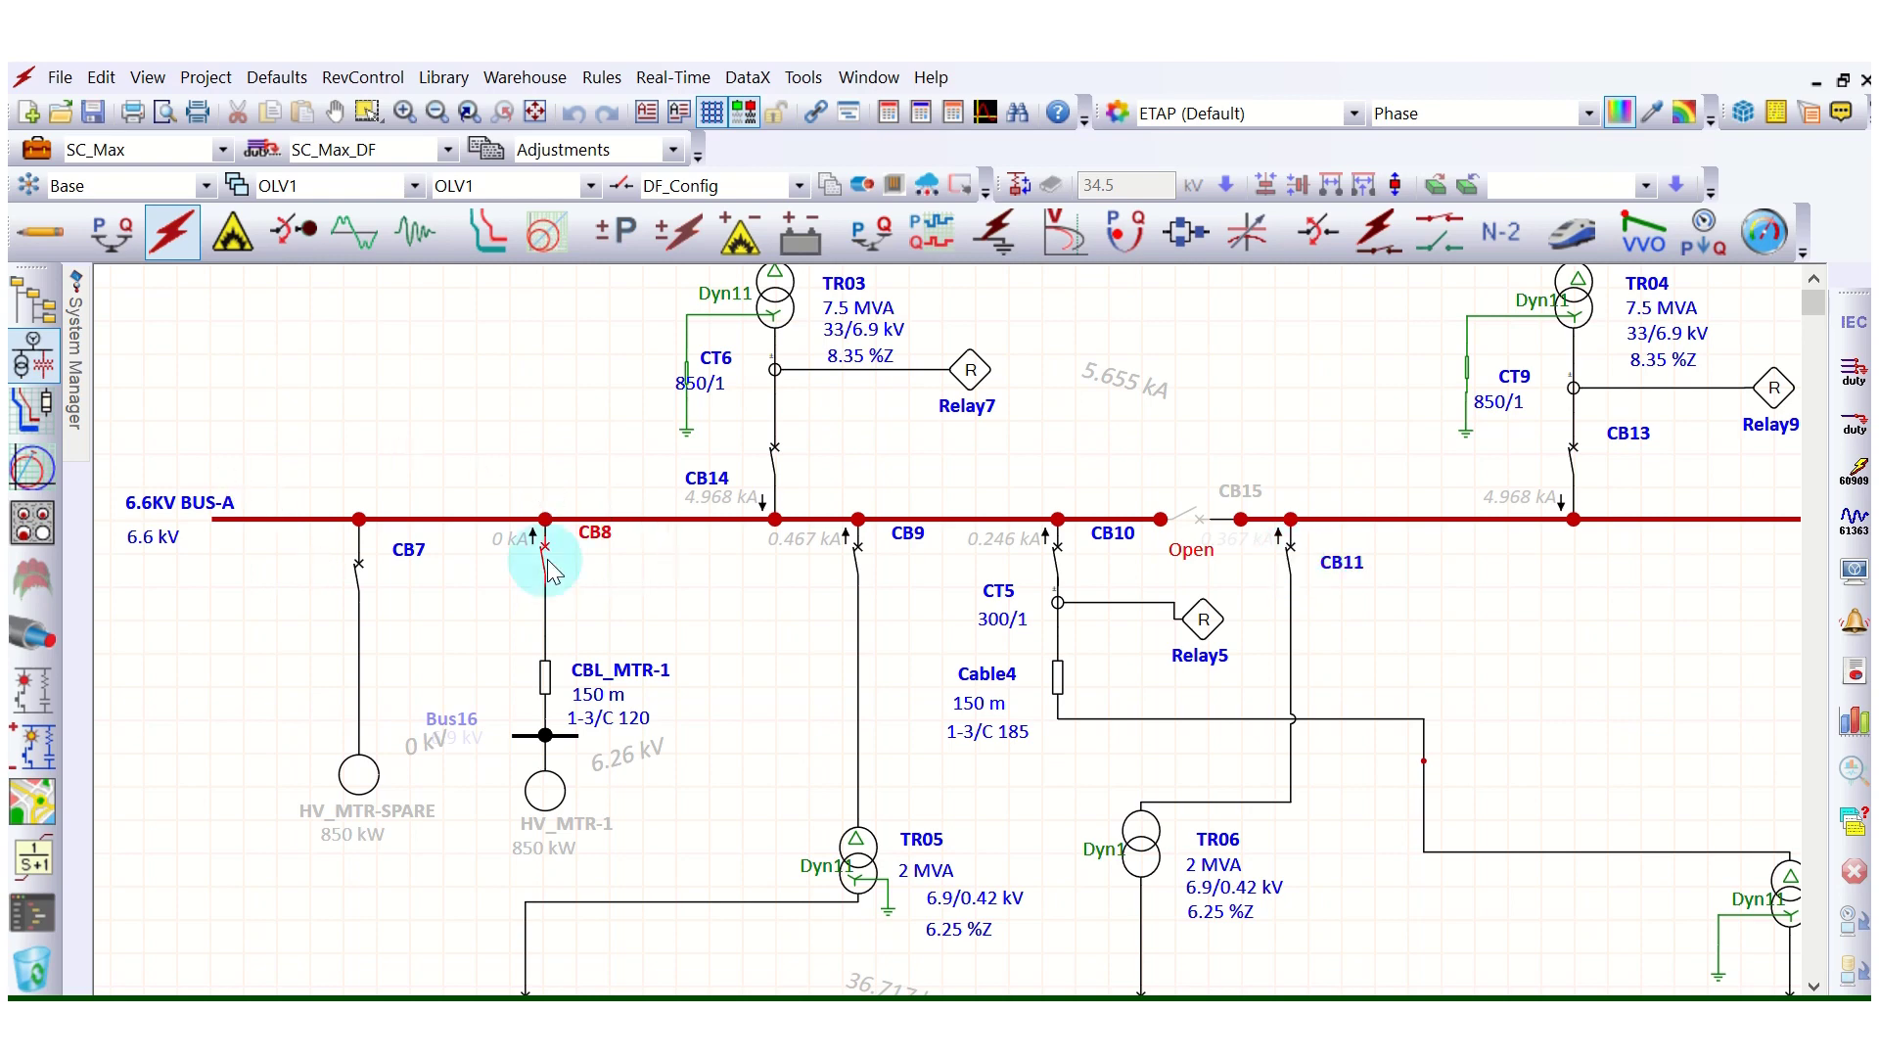
click(471, 525)
click(690, 598)
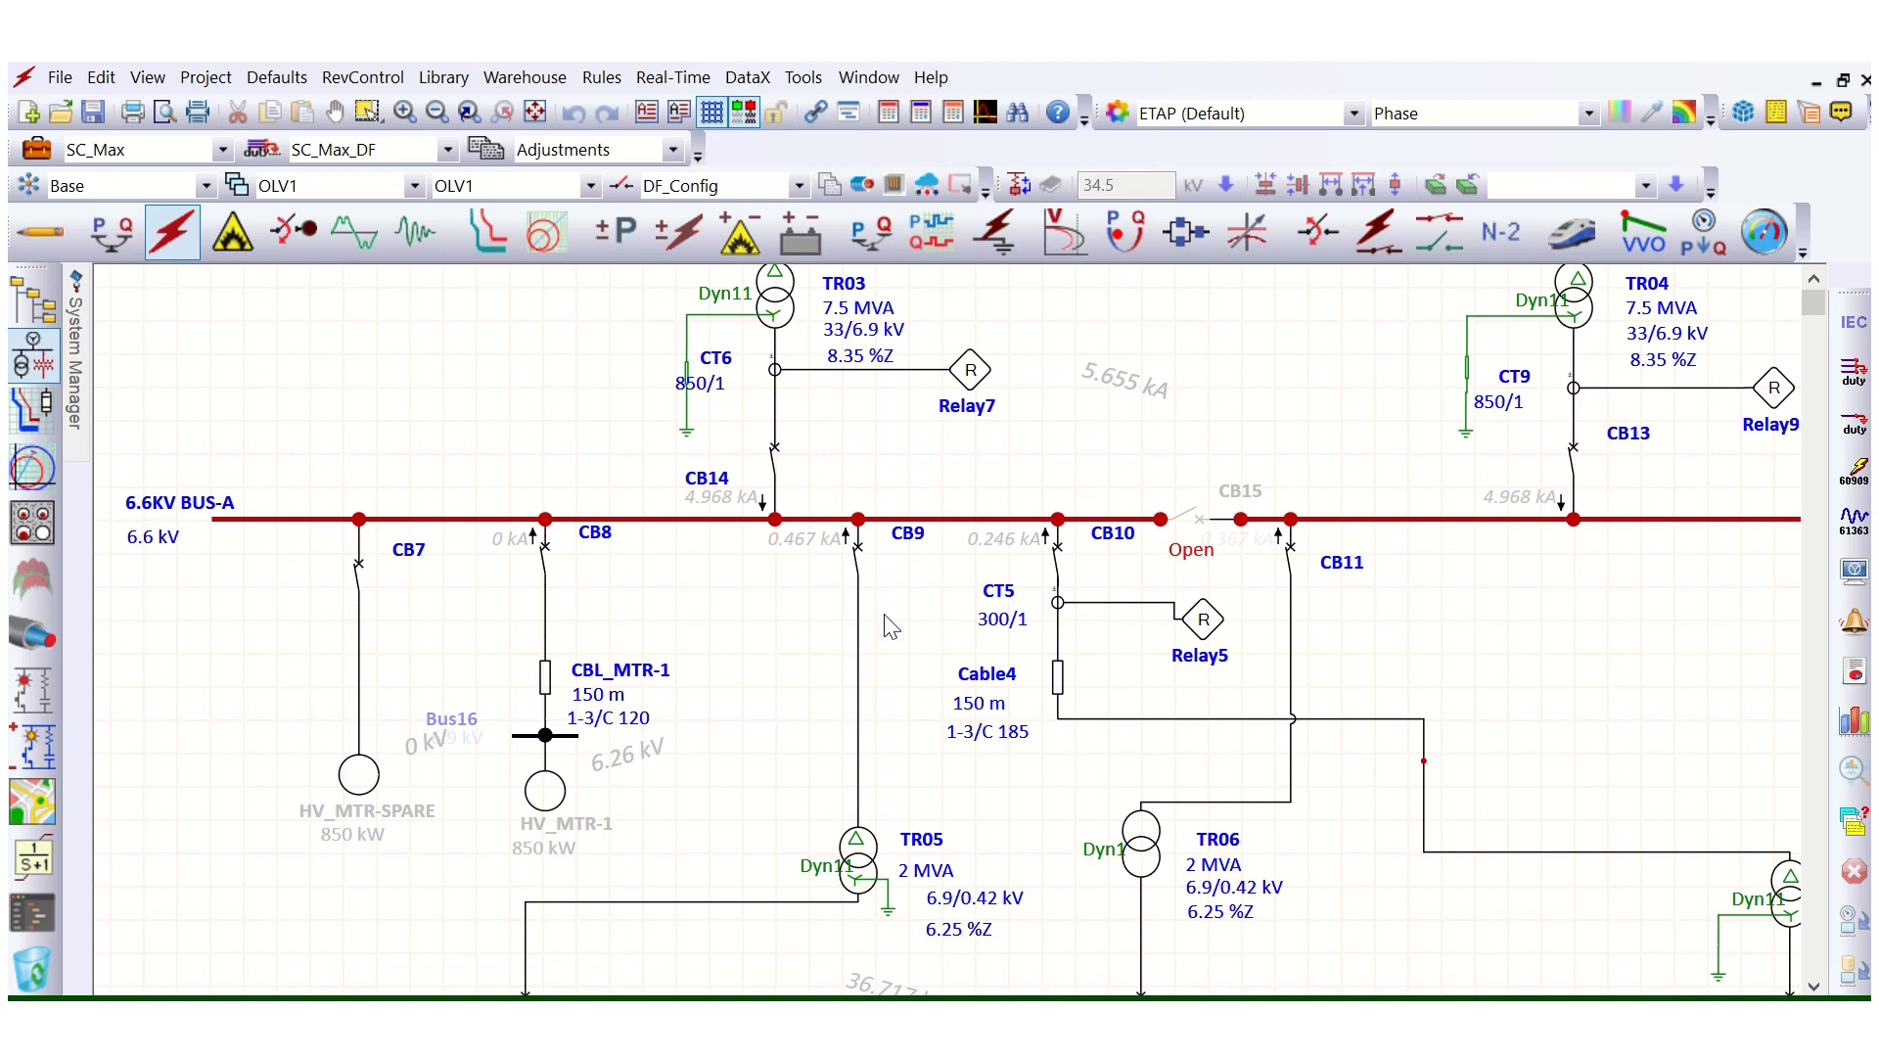
click(857, 568)
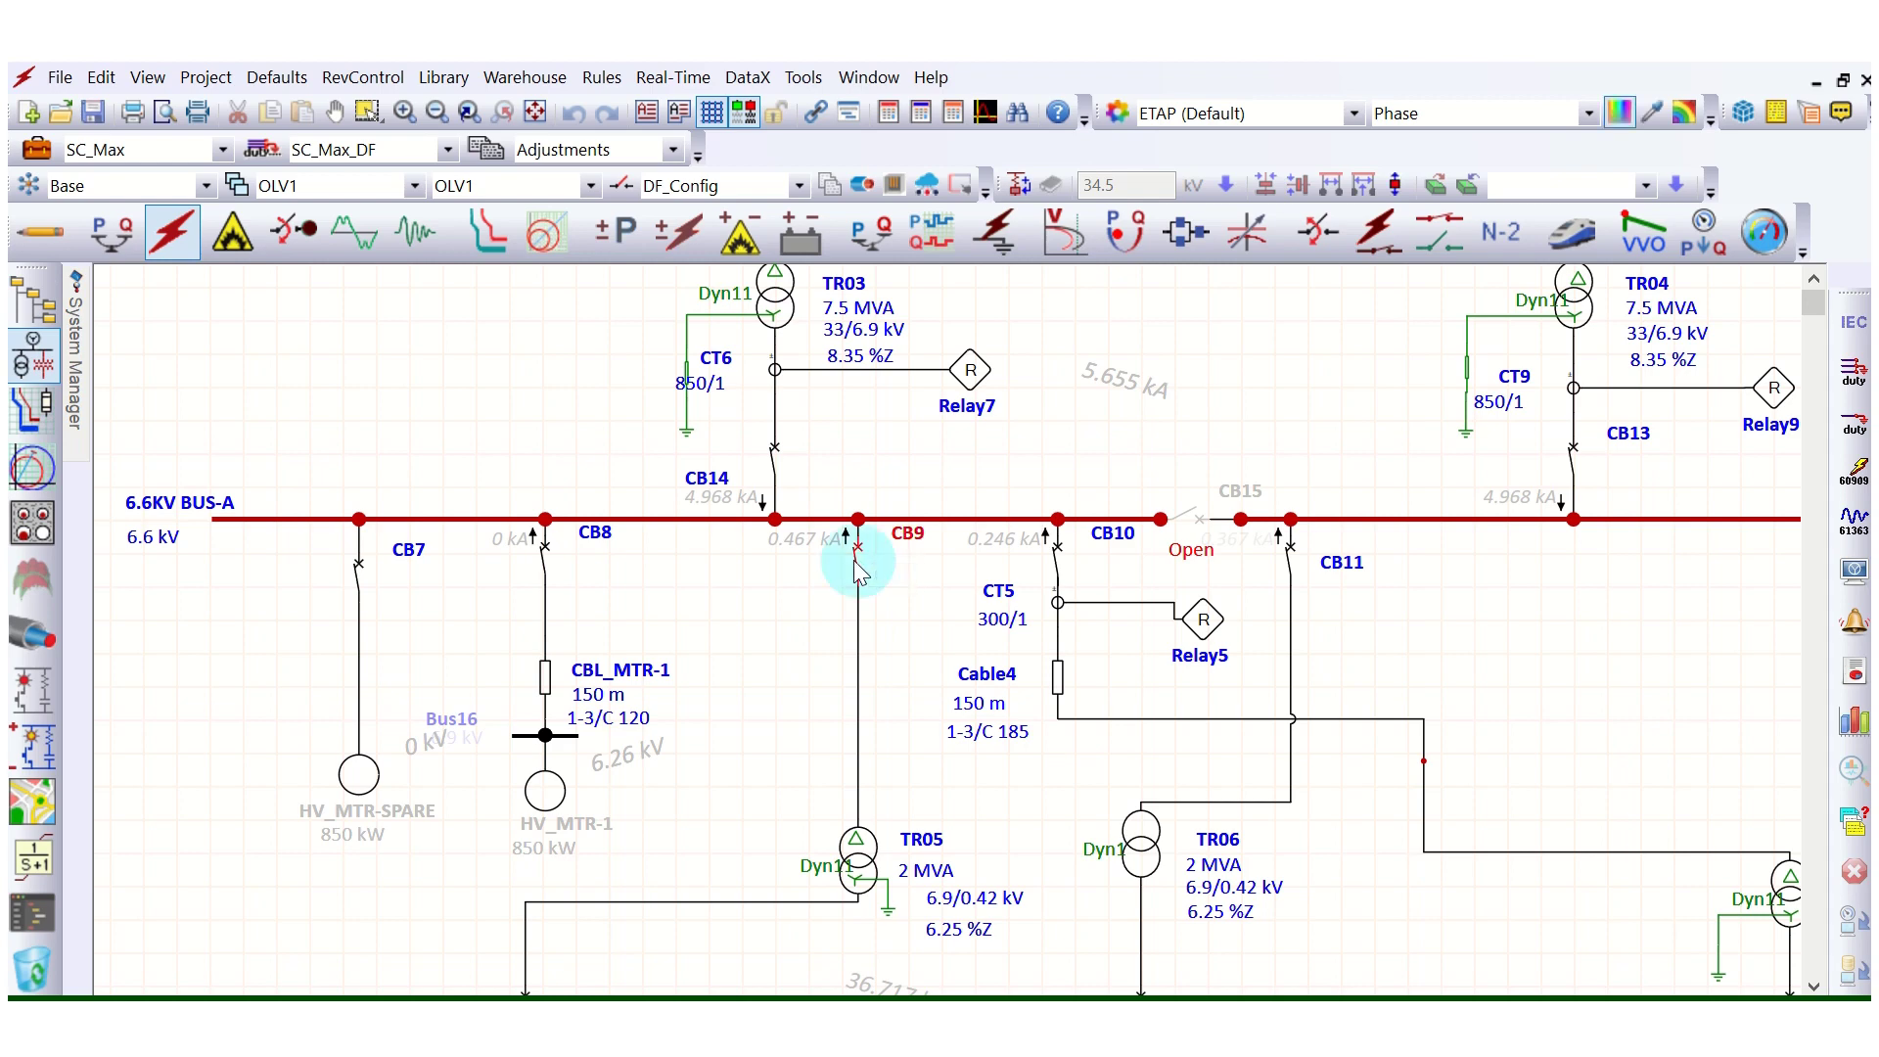
click(1057, 560)
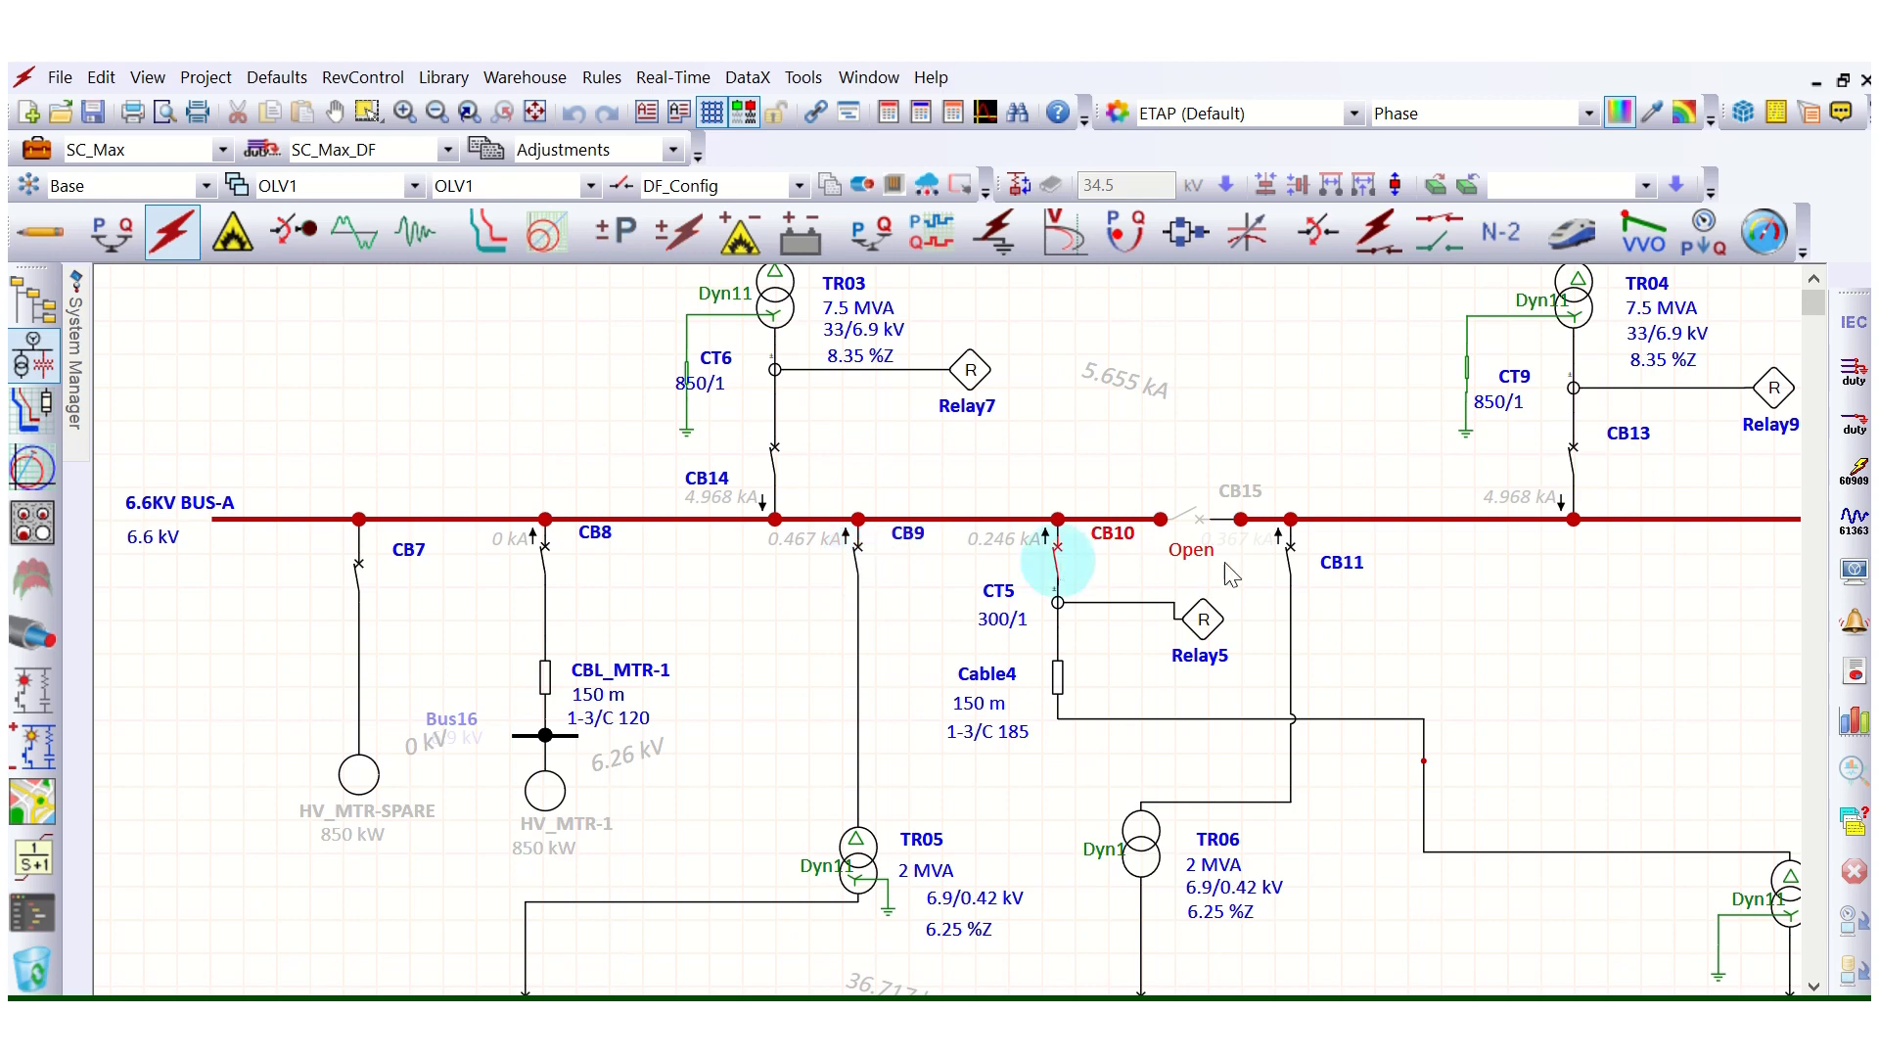
click(1292, 560)
click(1184, 441)
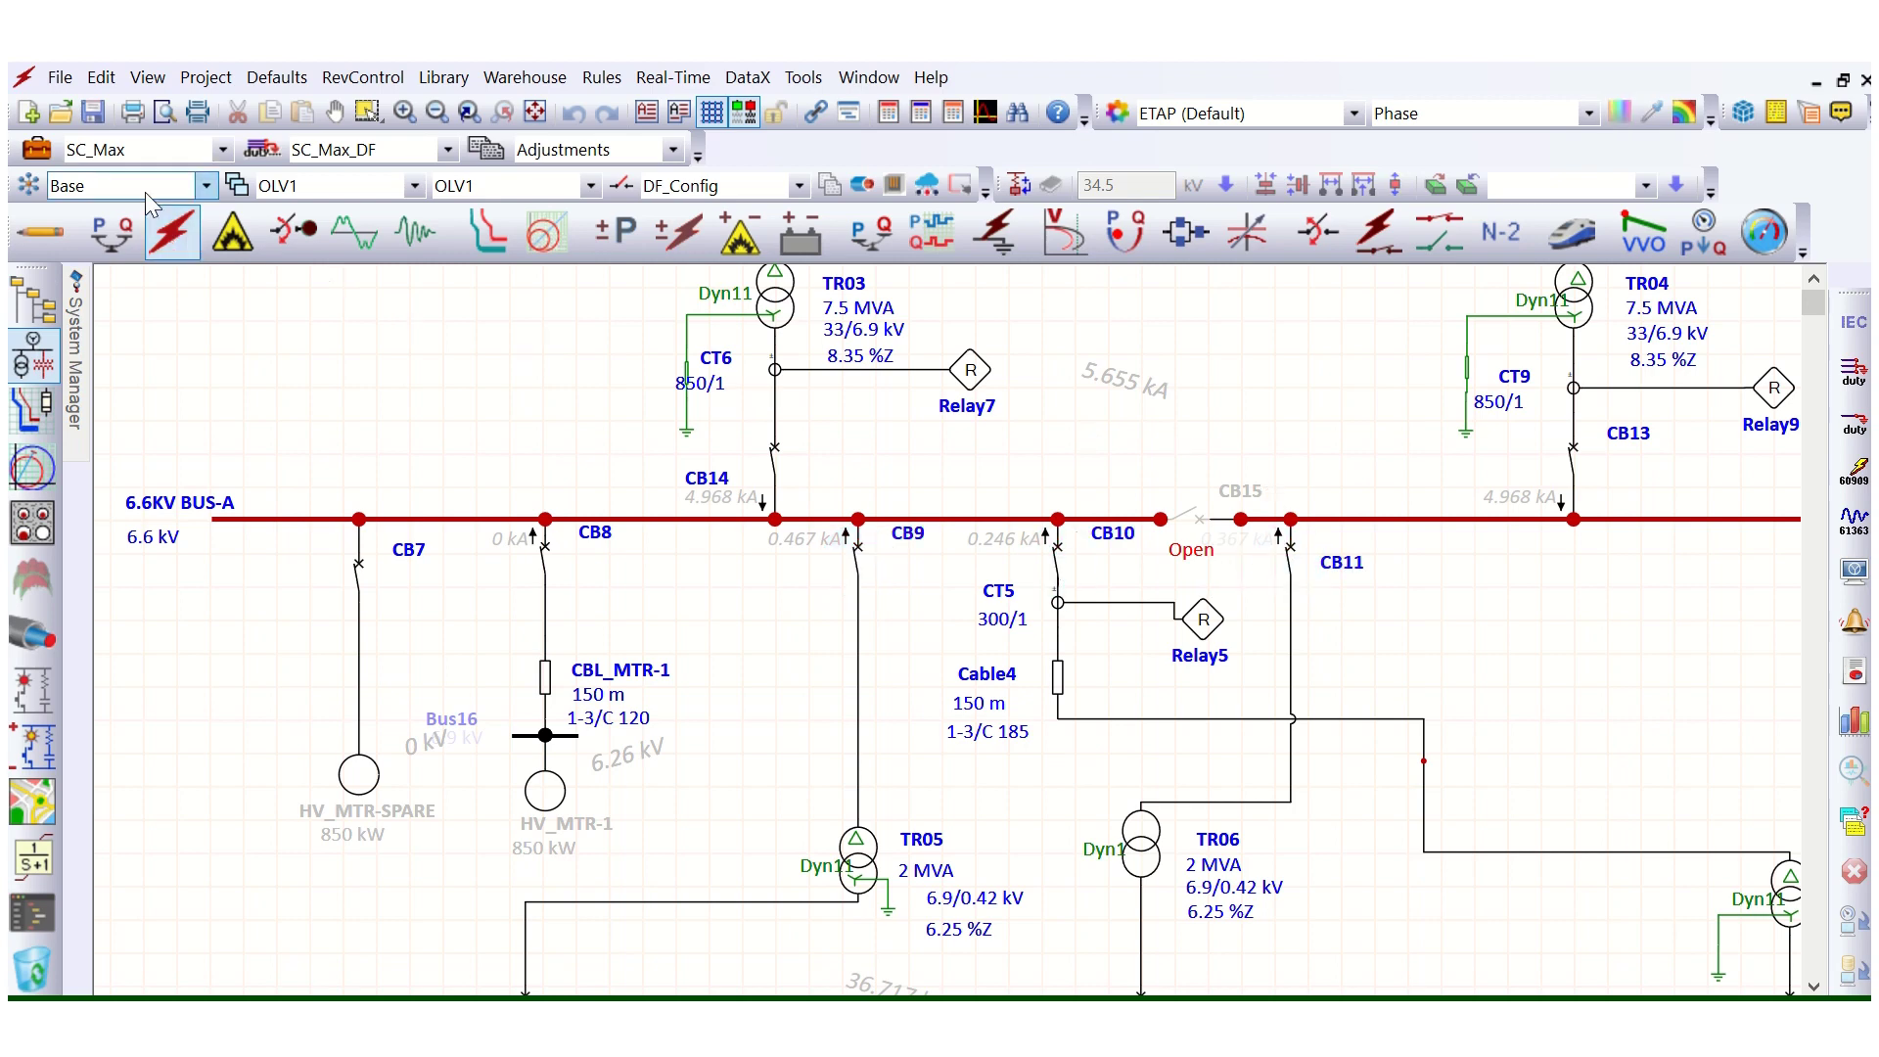
- Keep the SC_Max study case and run the three-phase device duty calculation
click(98, 150)
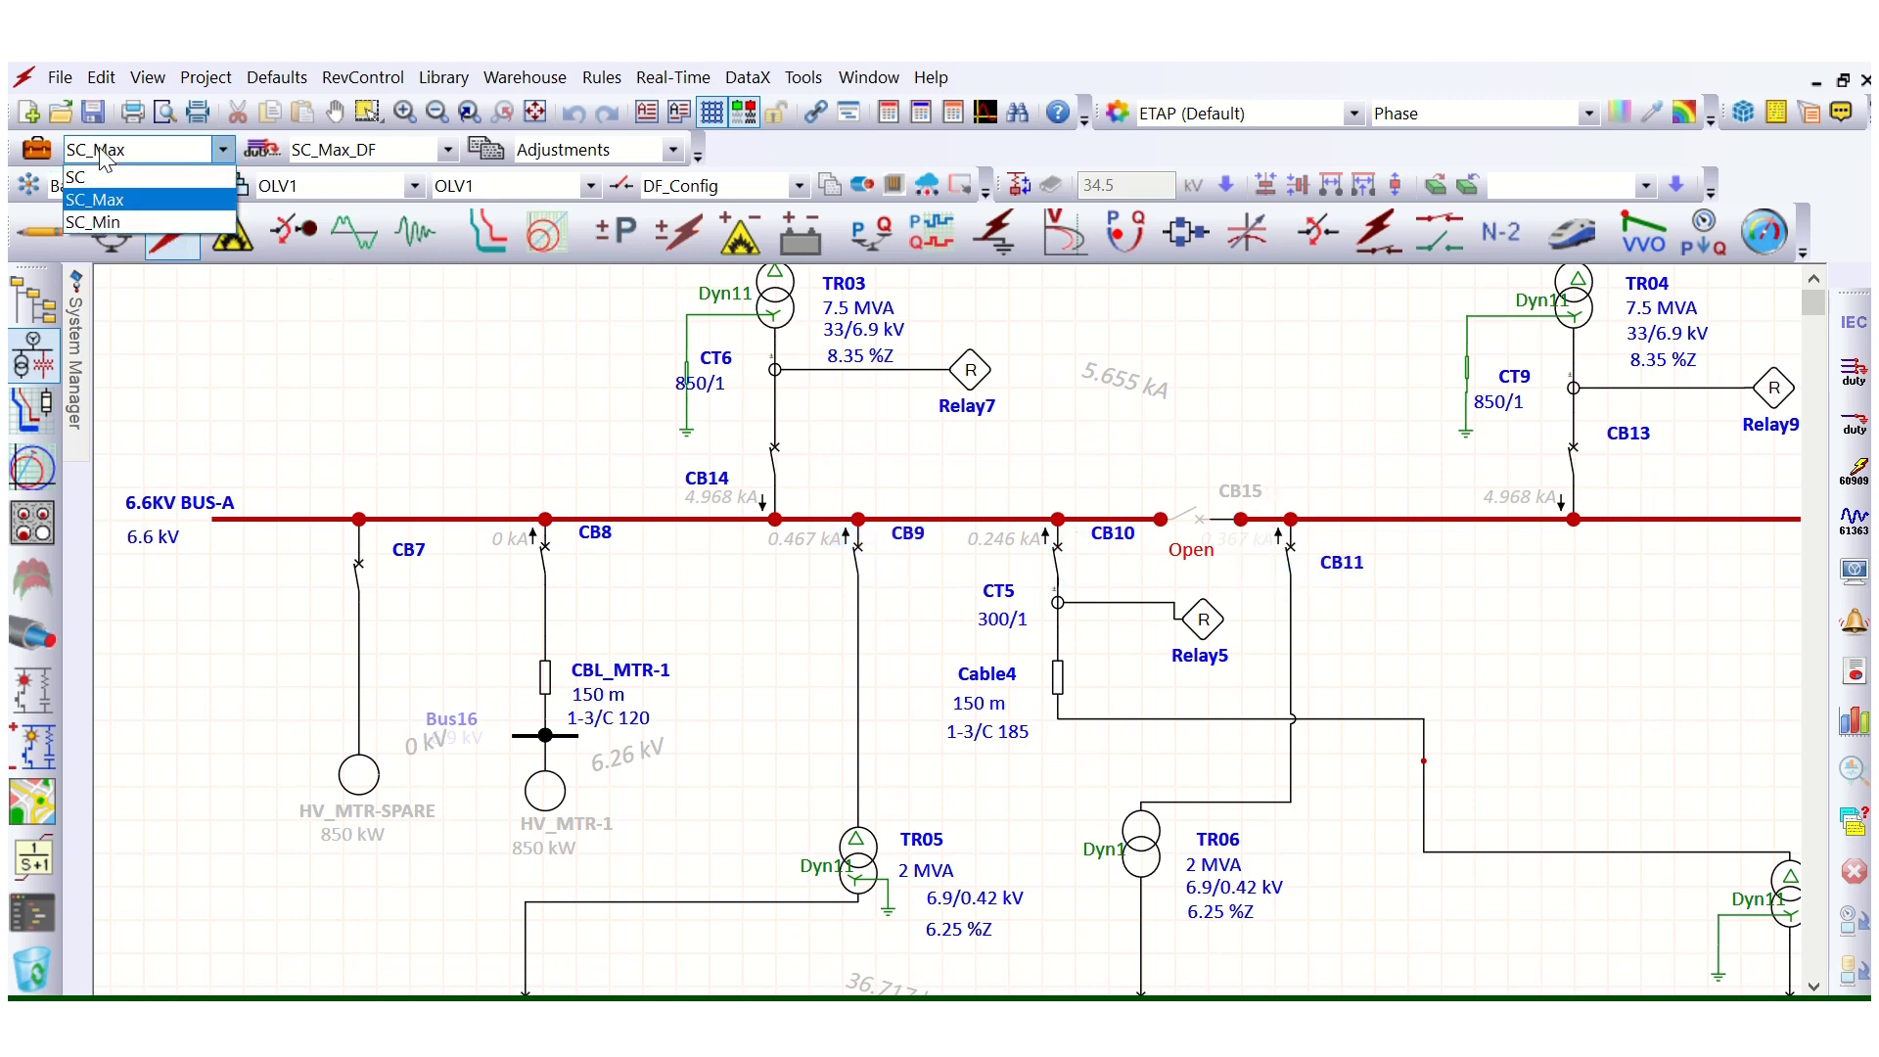
click(100, 156)
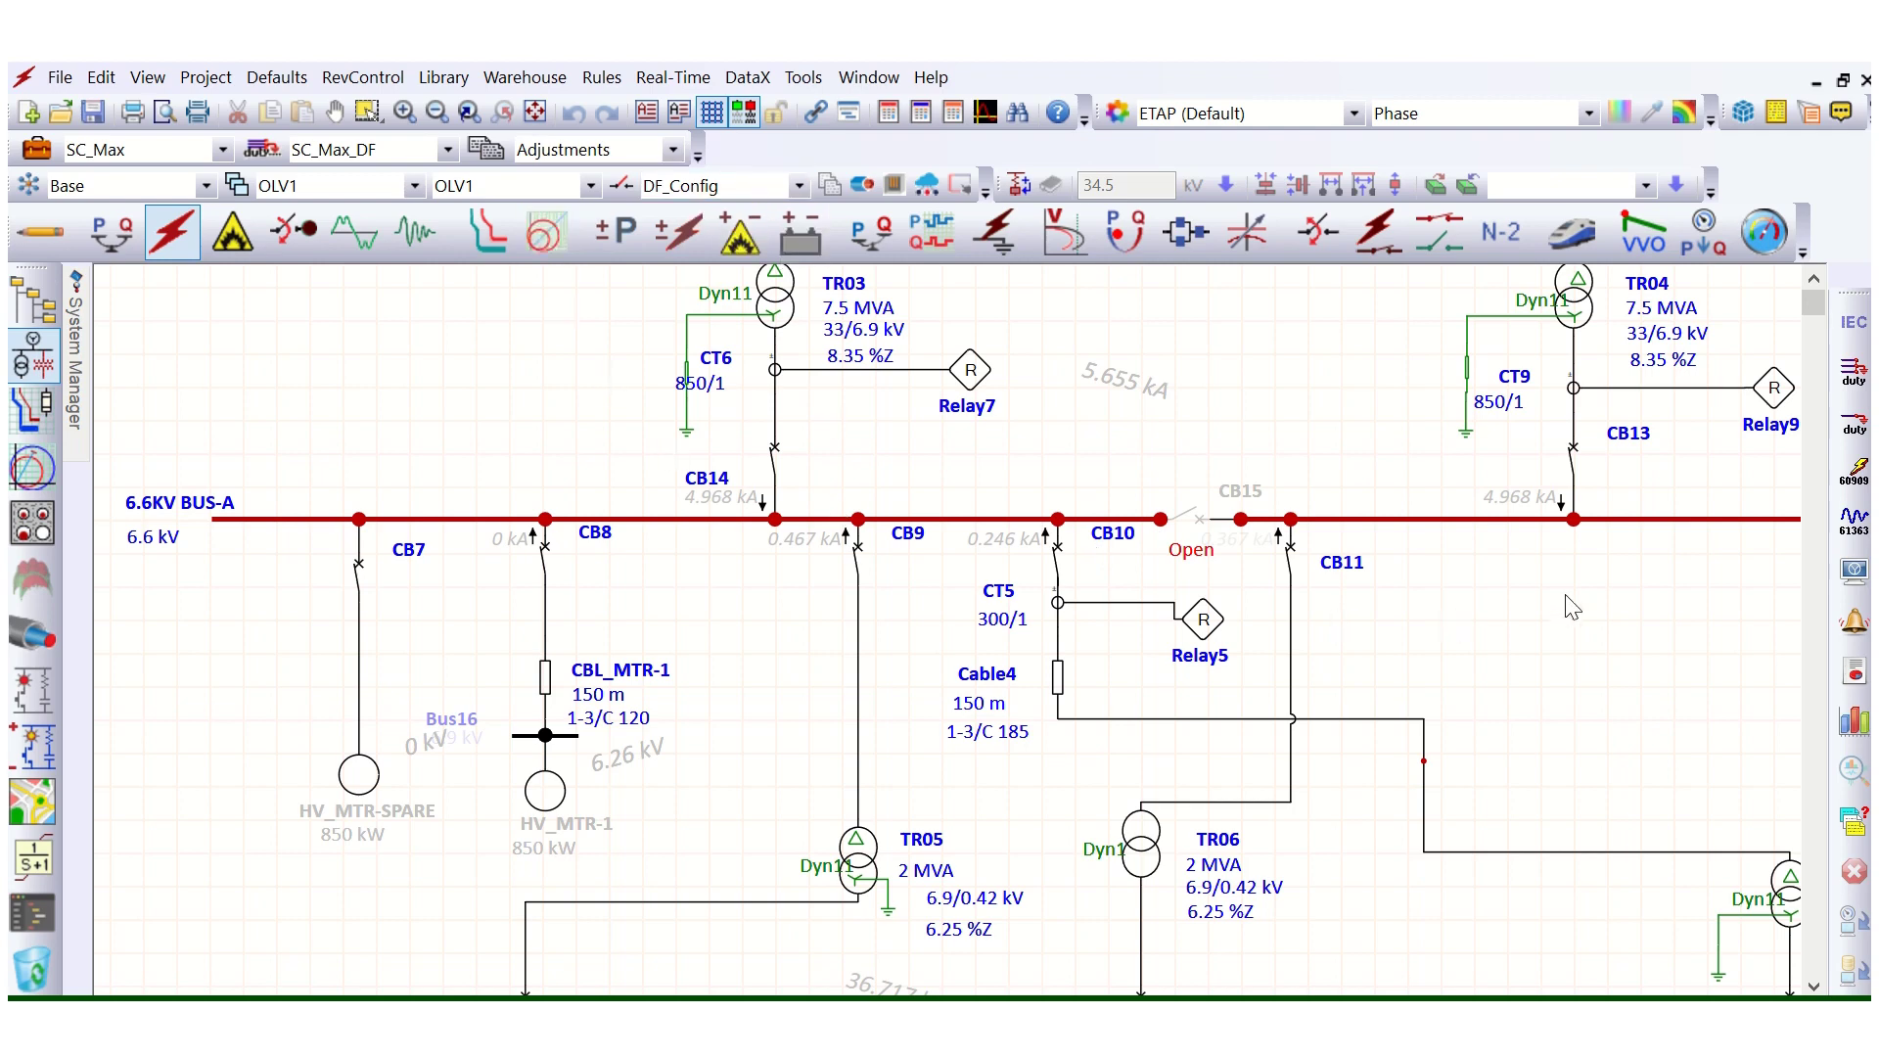
click(1853, 377)
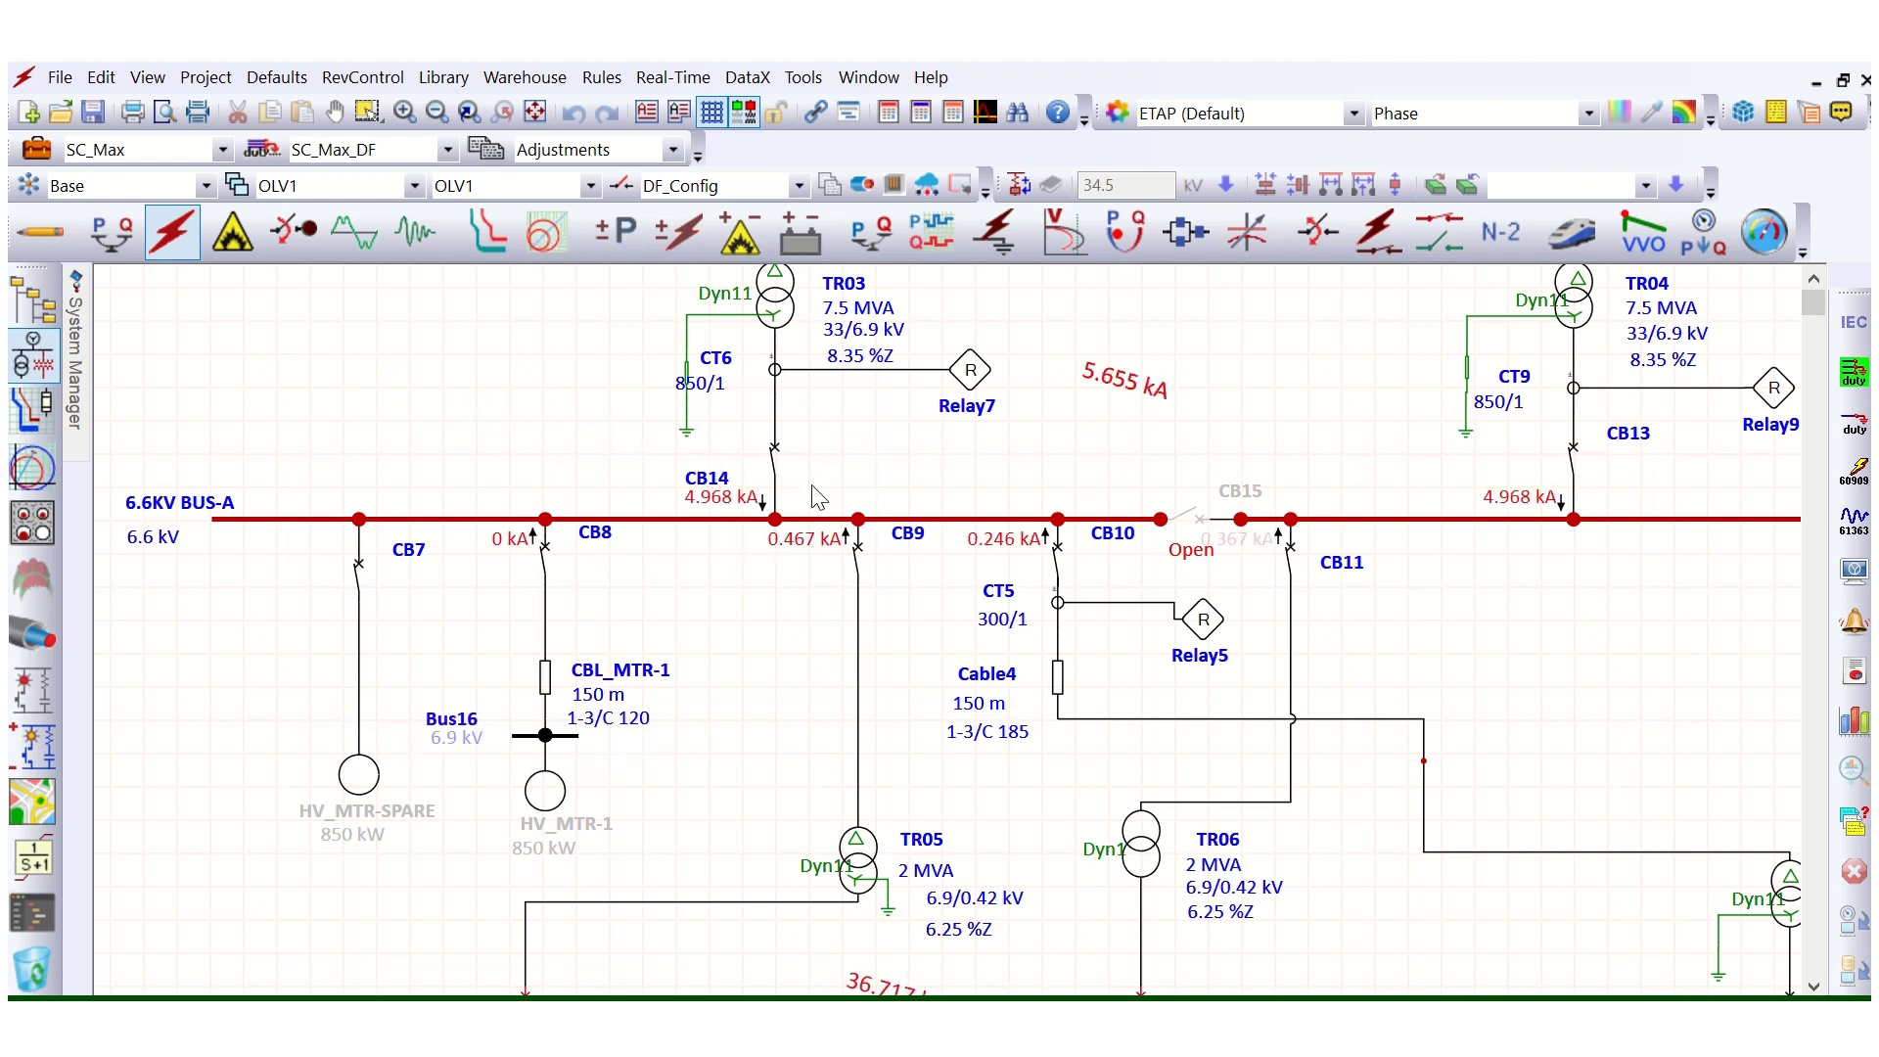
- Examine the fault current contributions around 6.6KV BUS-A, its incomer CB14 and transformer TR03
scroll(714, 455, up, 1)
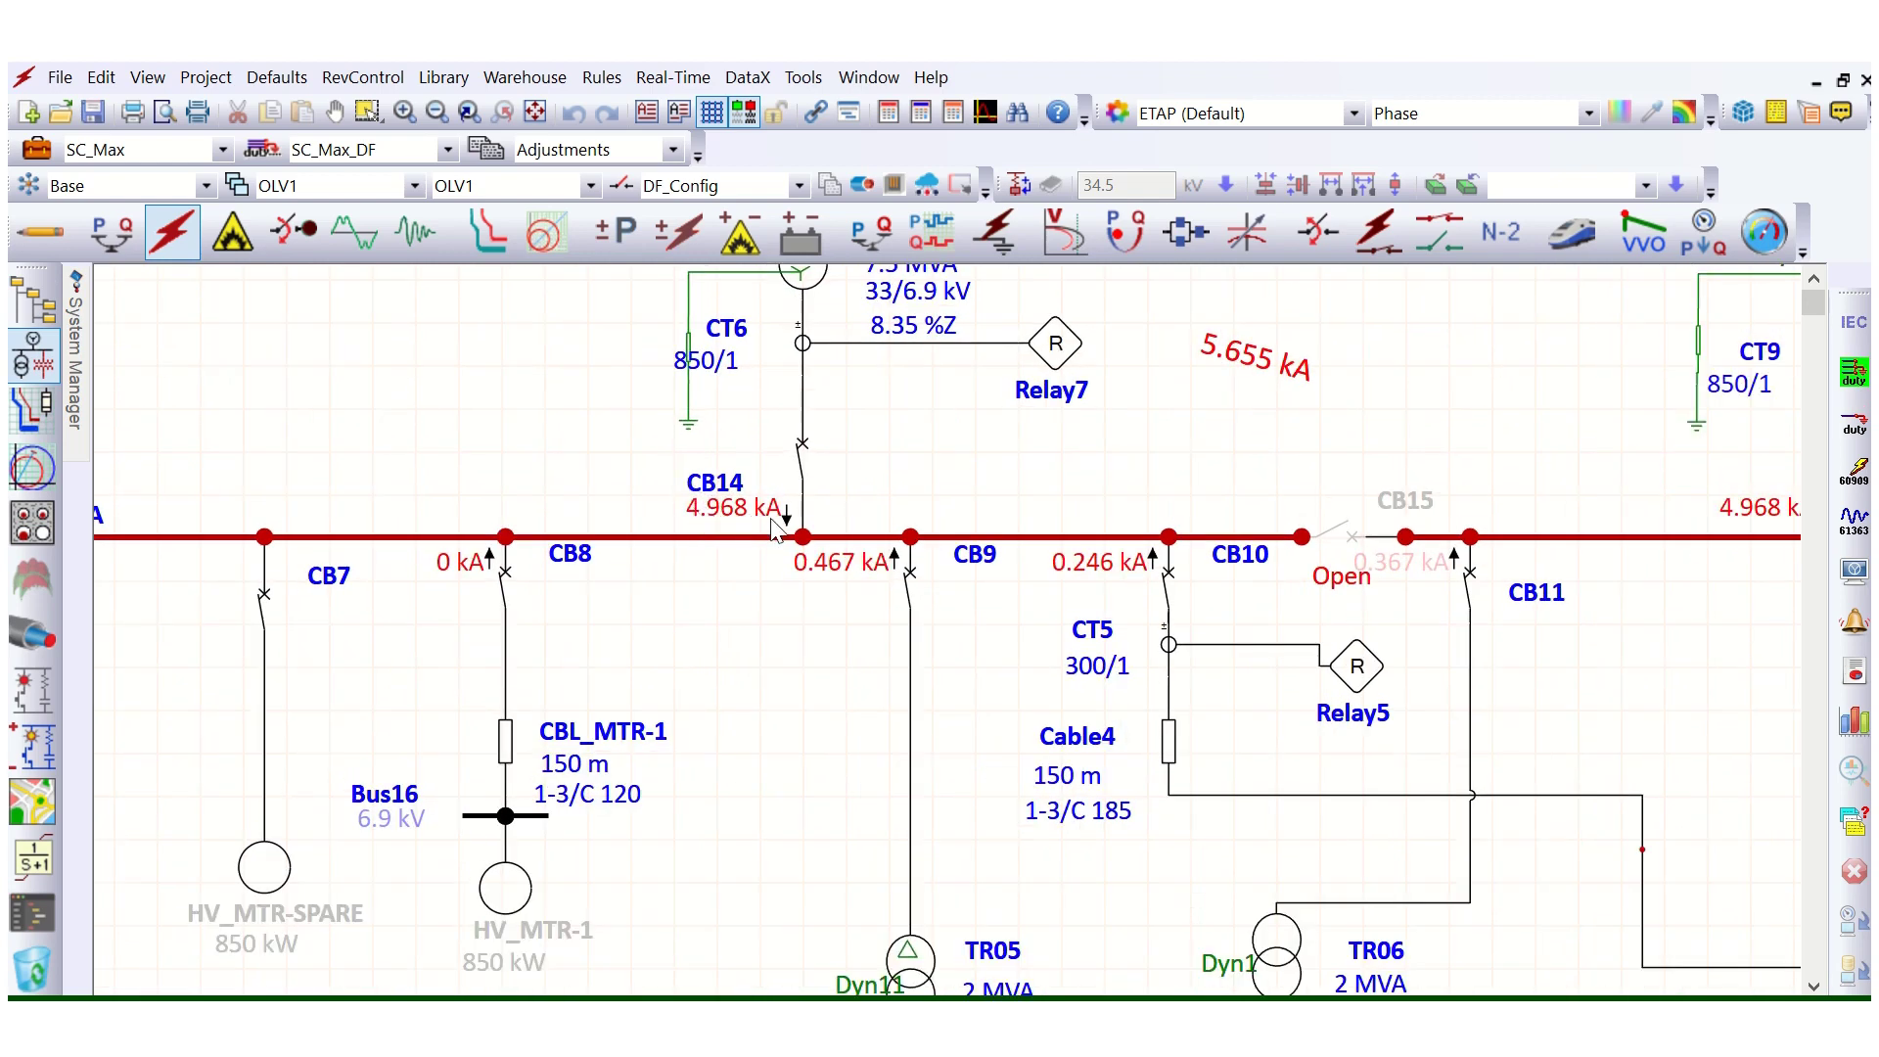
scroll(846, 501, down, 2)
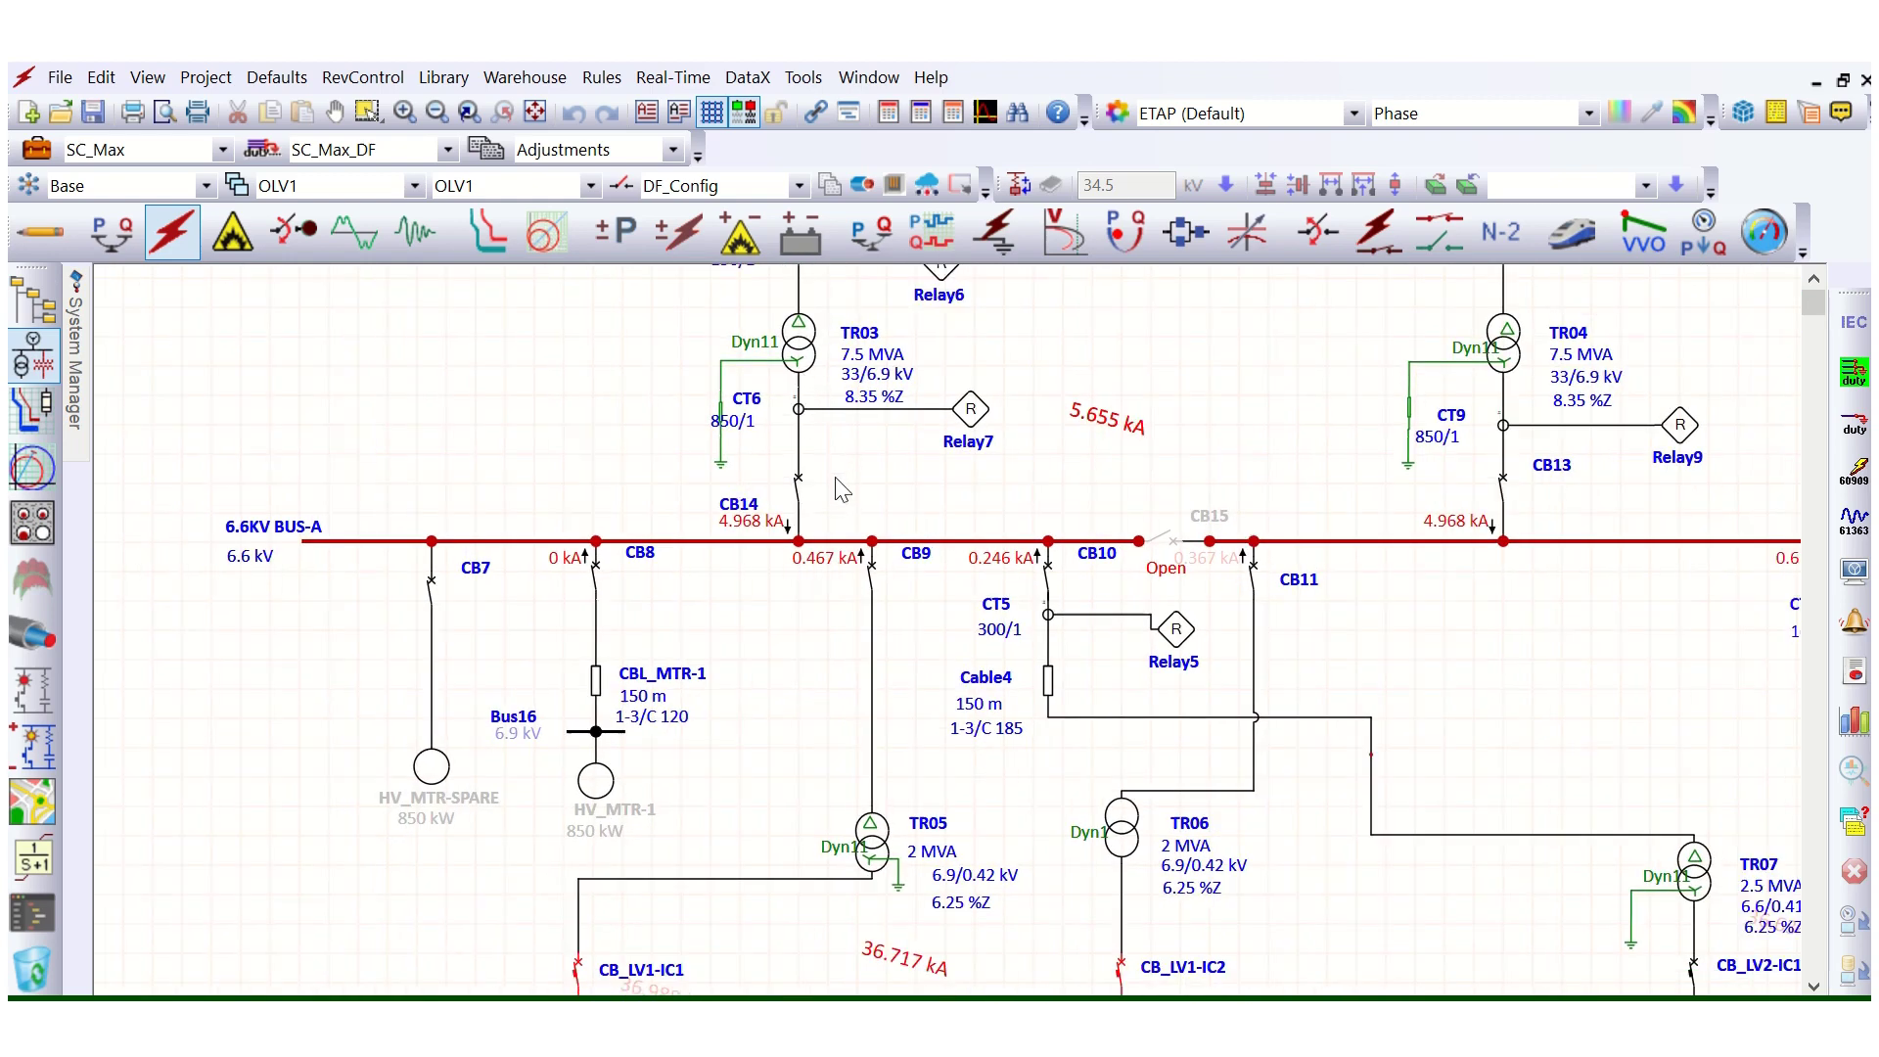
scroll(840, 489, up, 2)
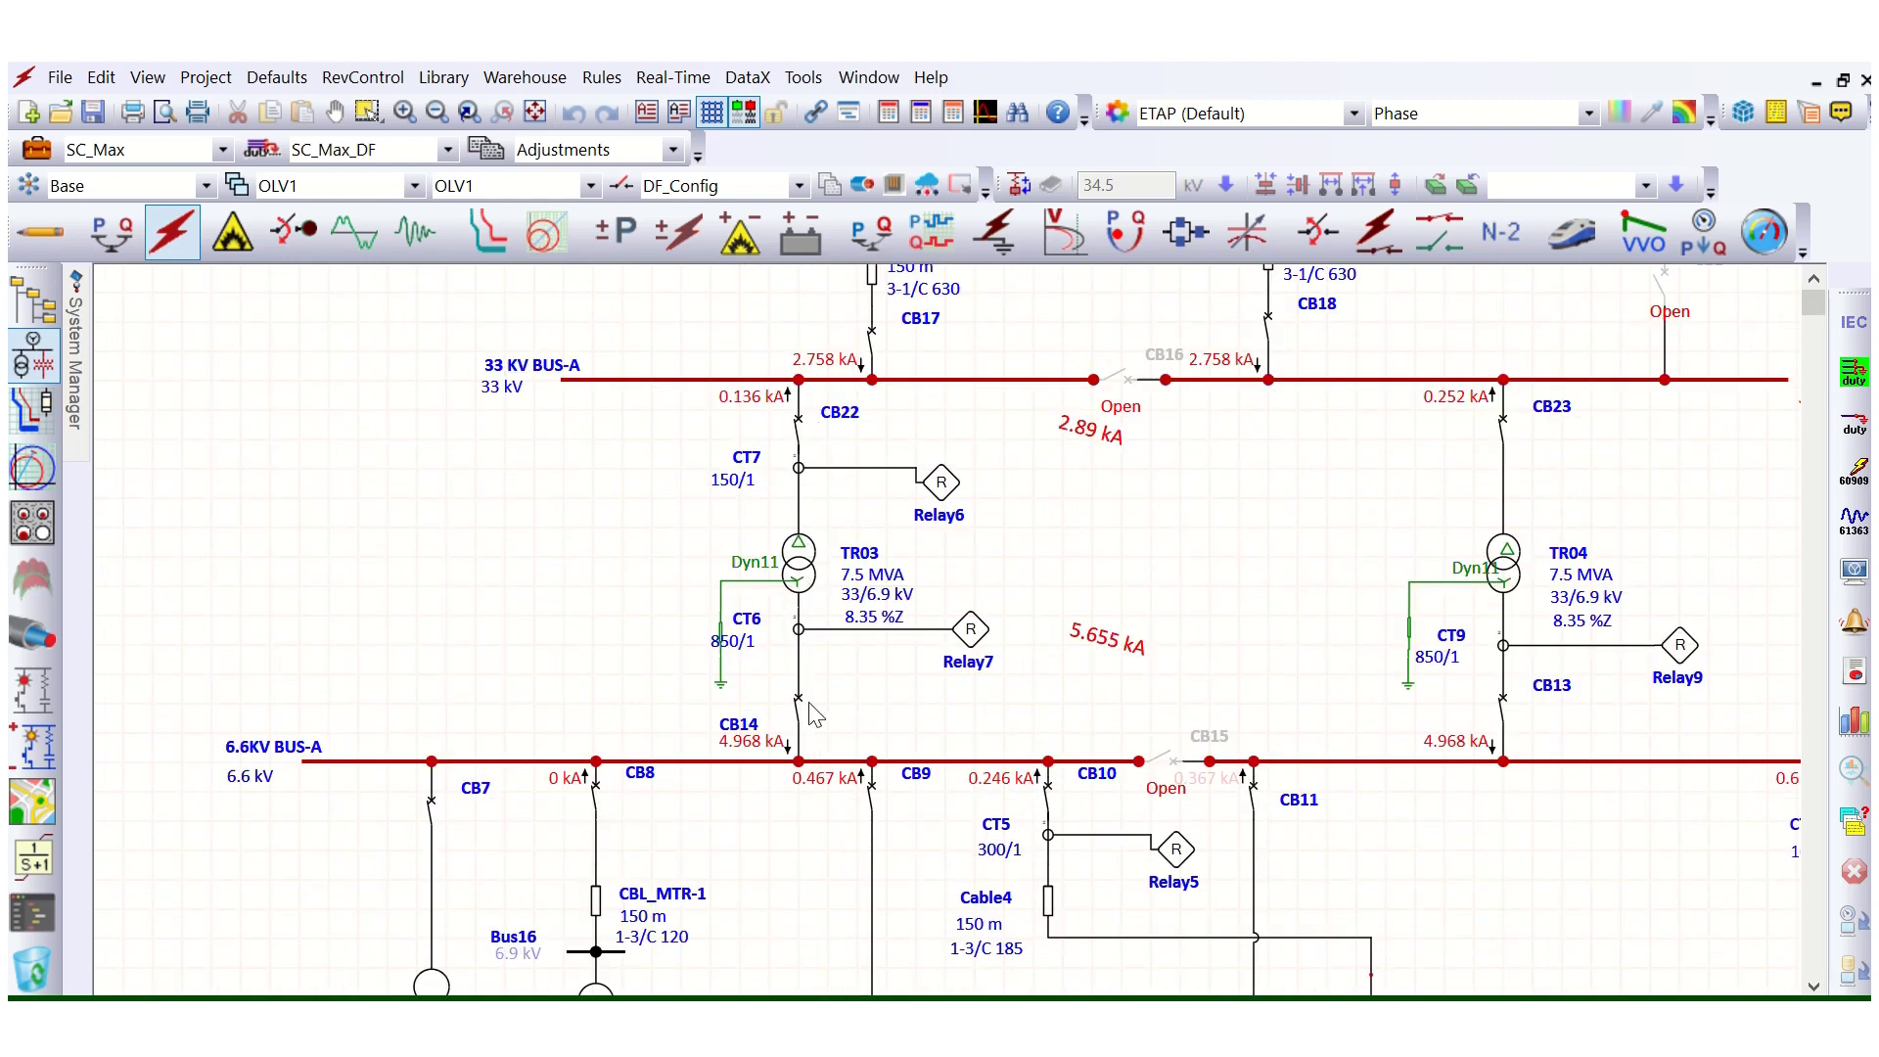
scroll(813, 563, down, 1)
scroll(819, 543, up, 1)
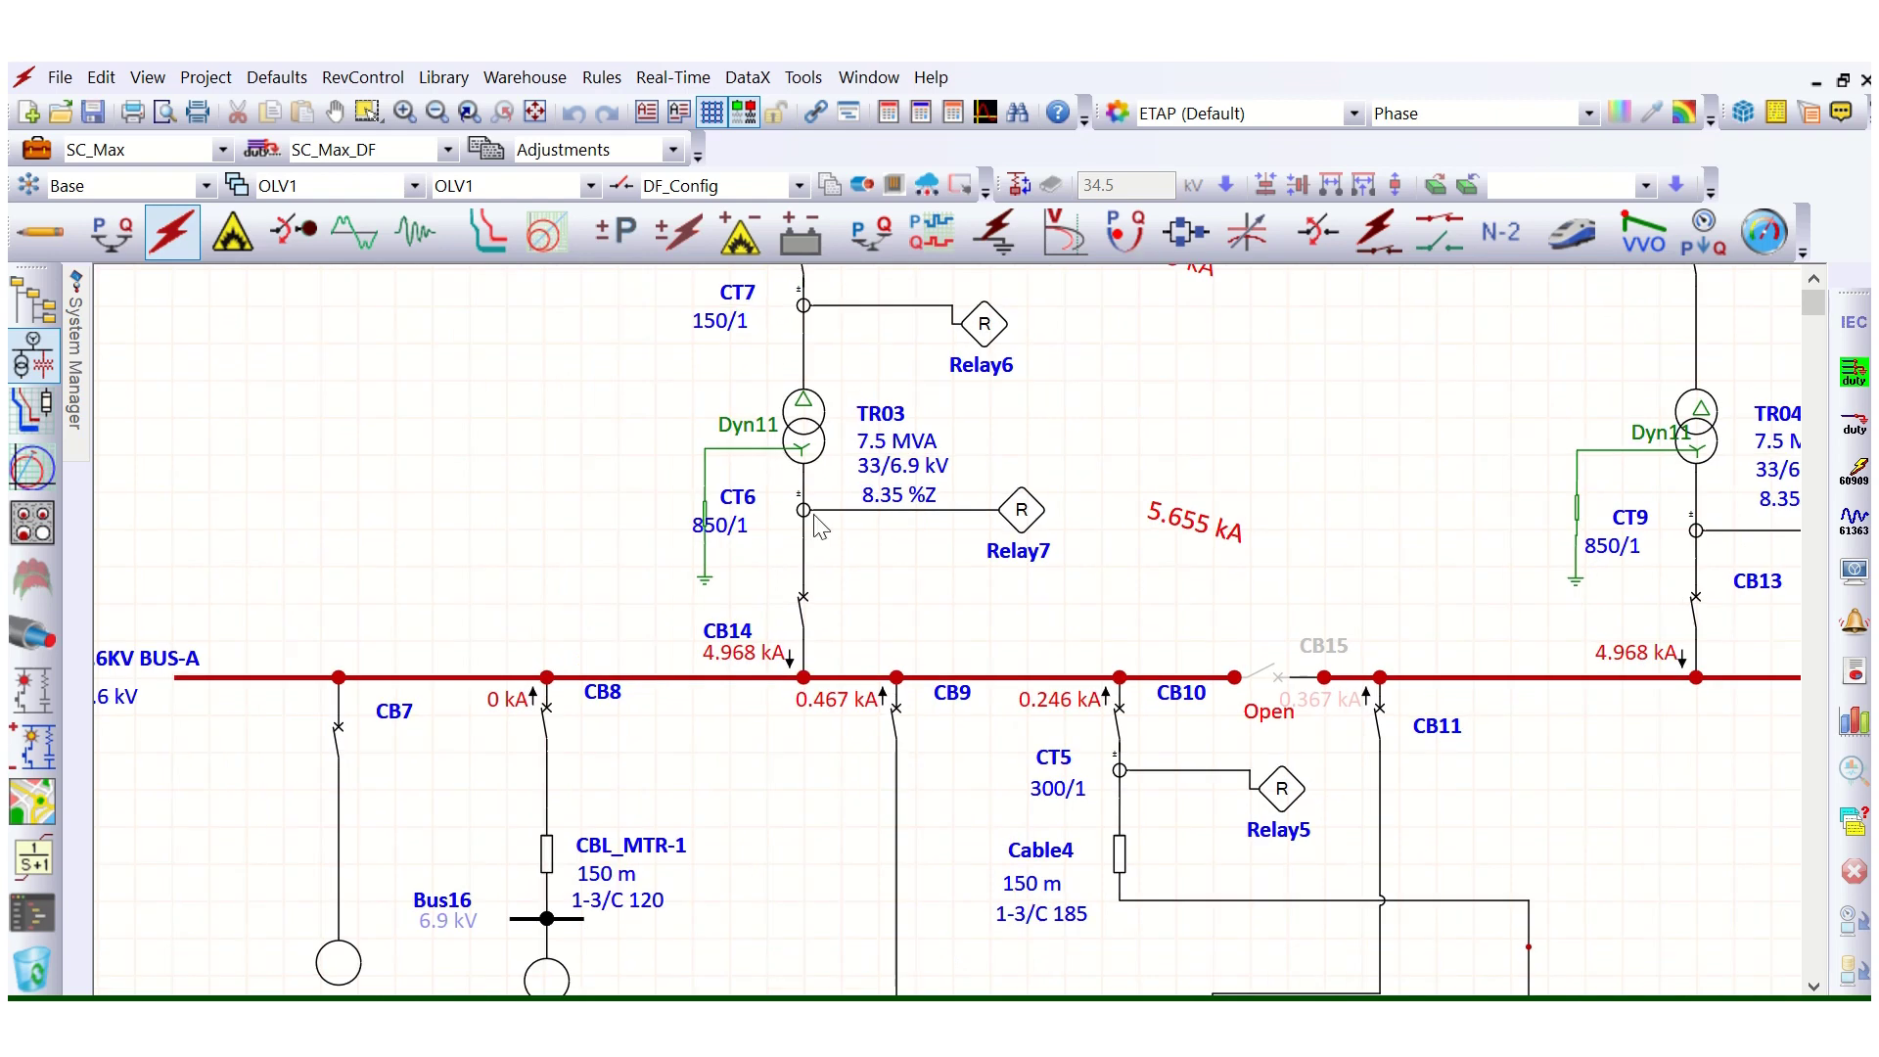
scroll(859, 490, down, 1)
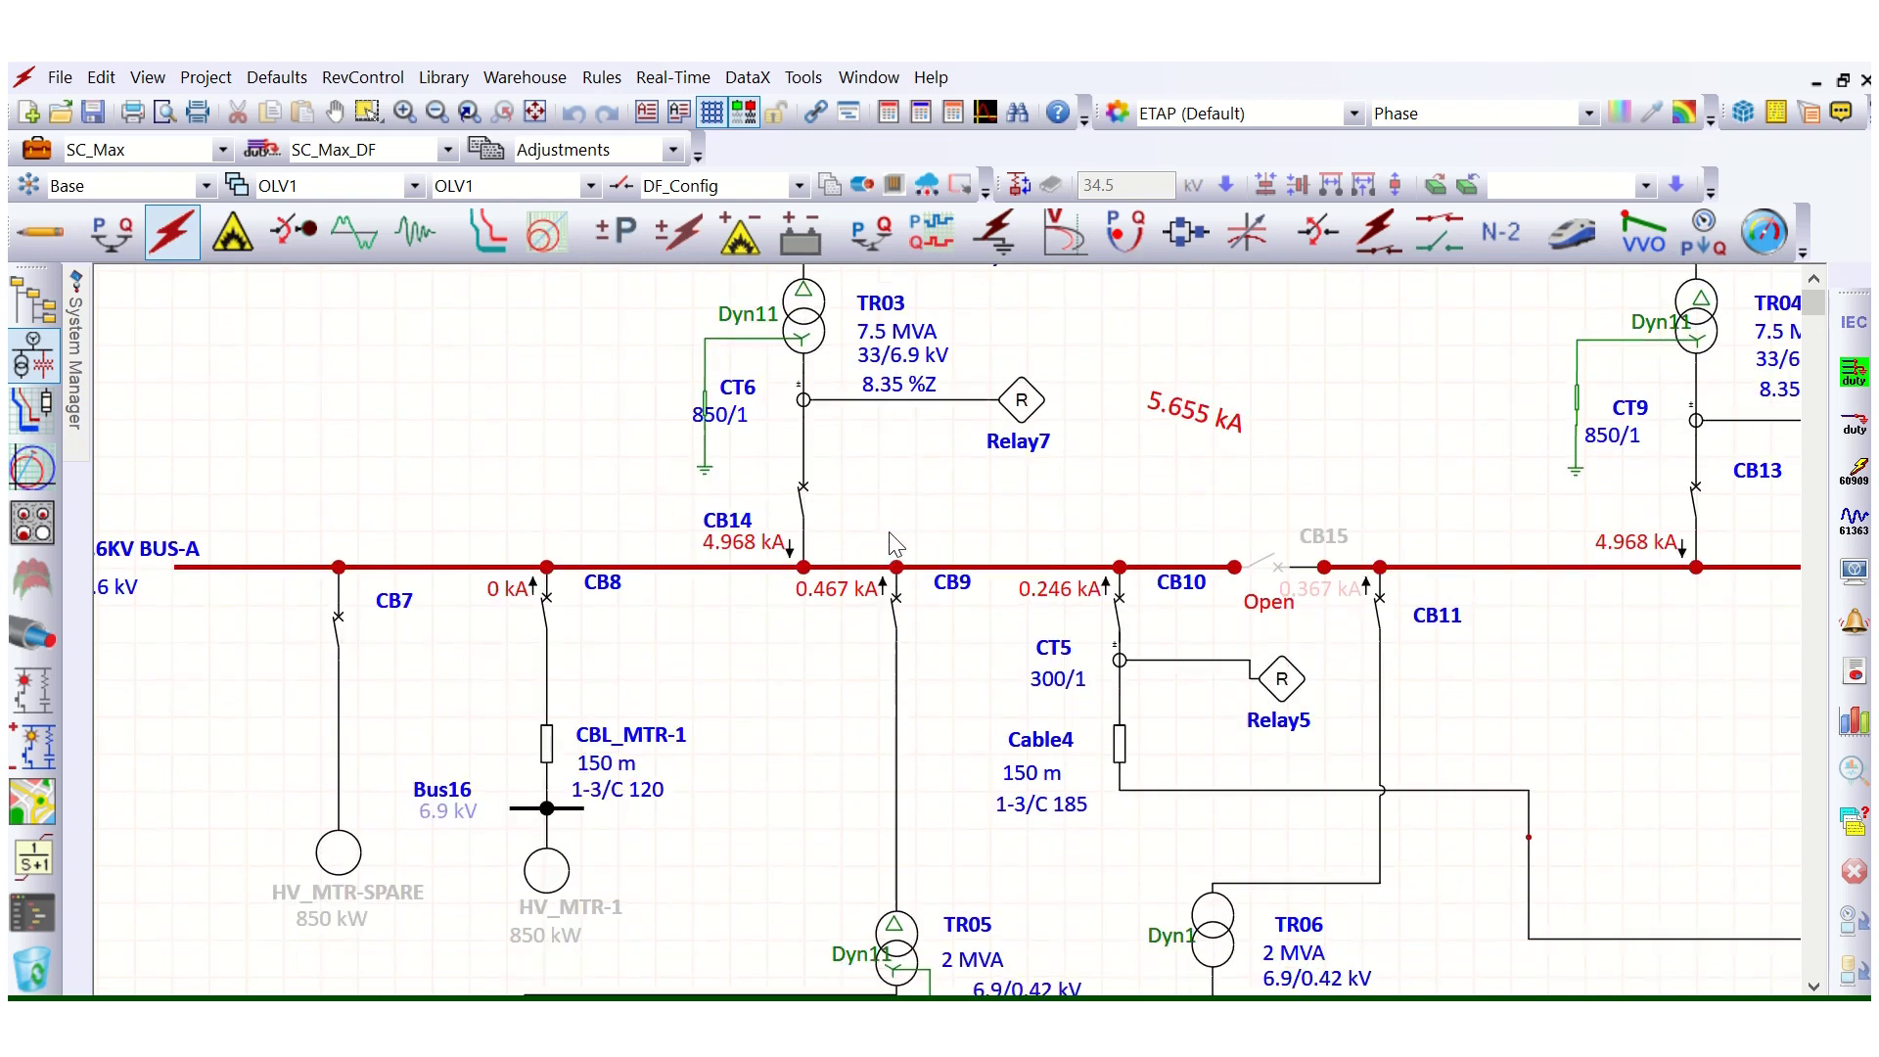
scroll(852, 533, down, 1)
scroll(819, 537, down, 1)
- Move the total fault current label of 6.6KV BUS-A closer to the bus, just above CB10
click(842, 564)
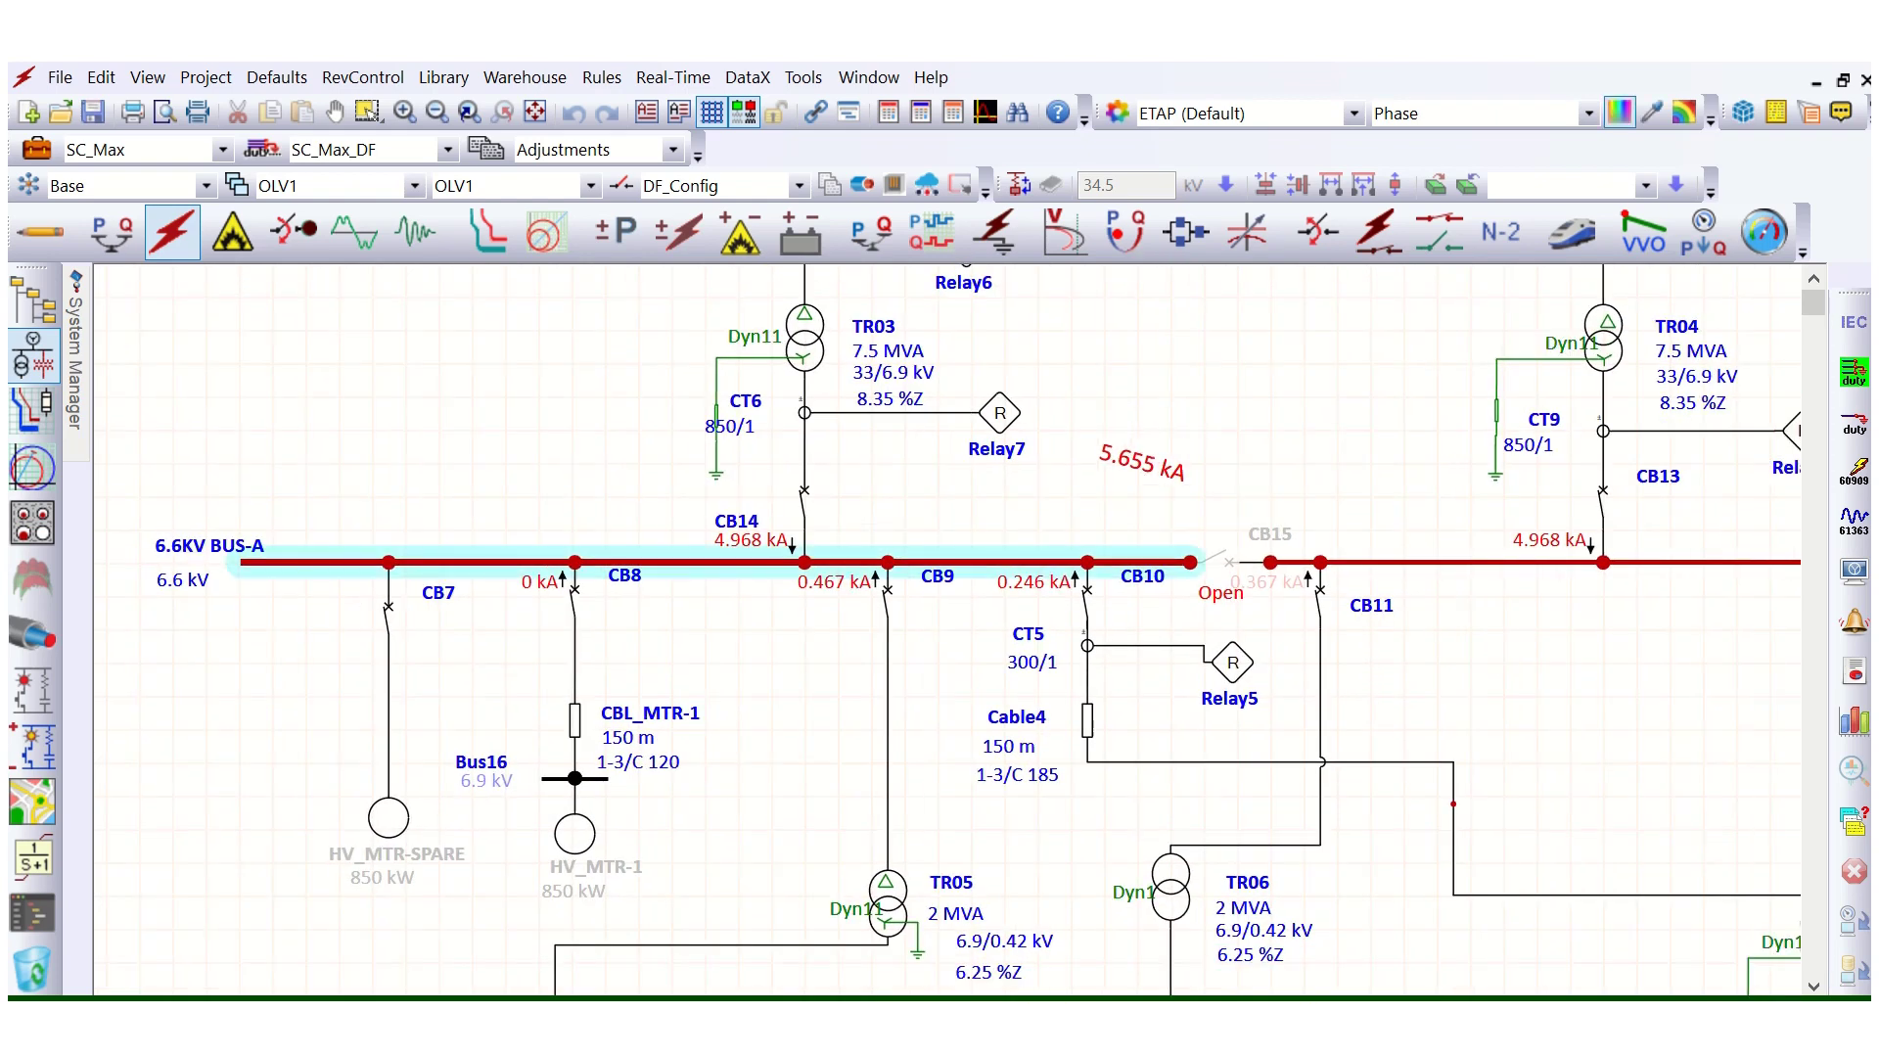
click(1036, 550)
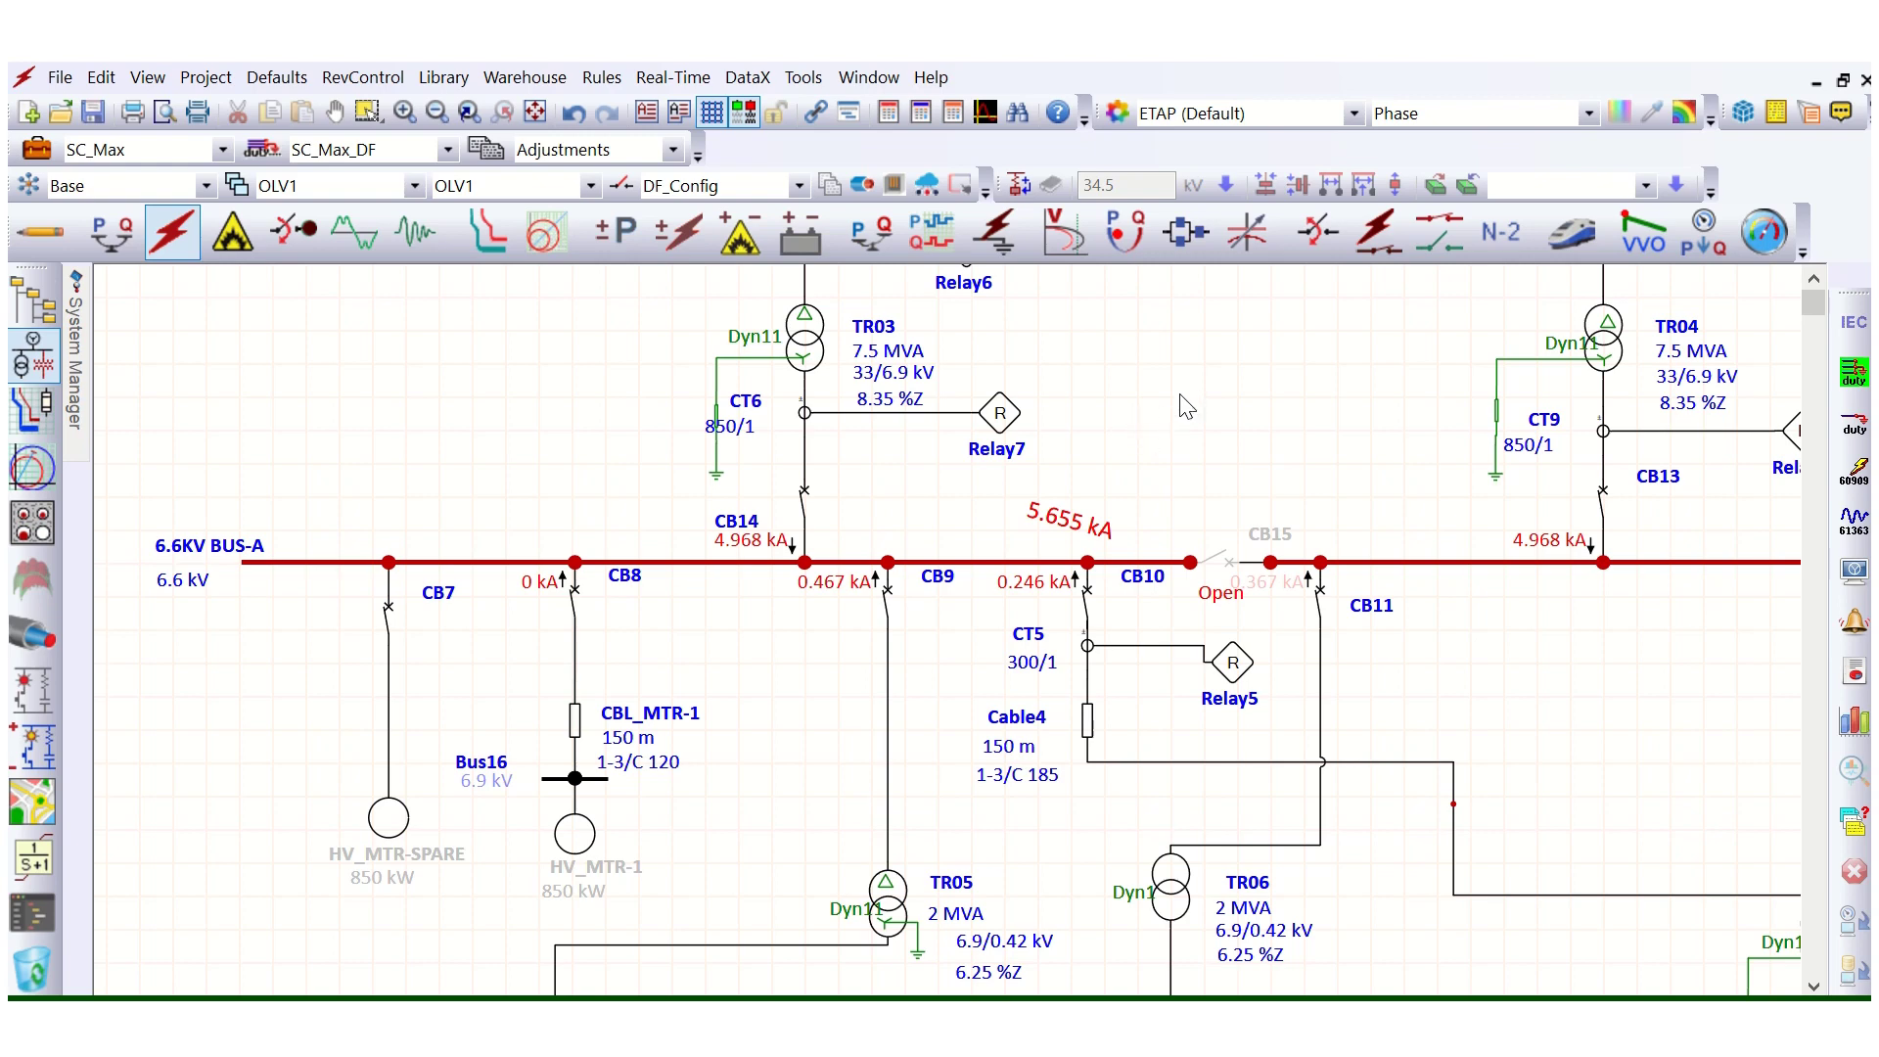
- Run the IEC 60909 short-circuit study and set the displayed fault type to 3-Phase
click(1855, 482)
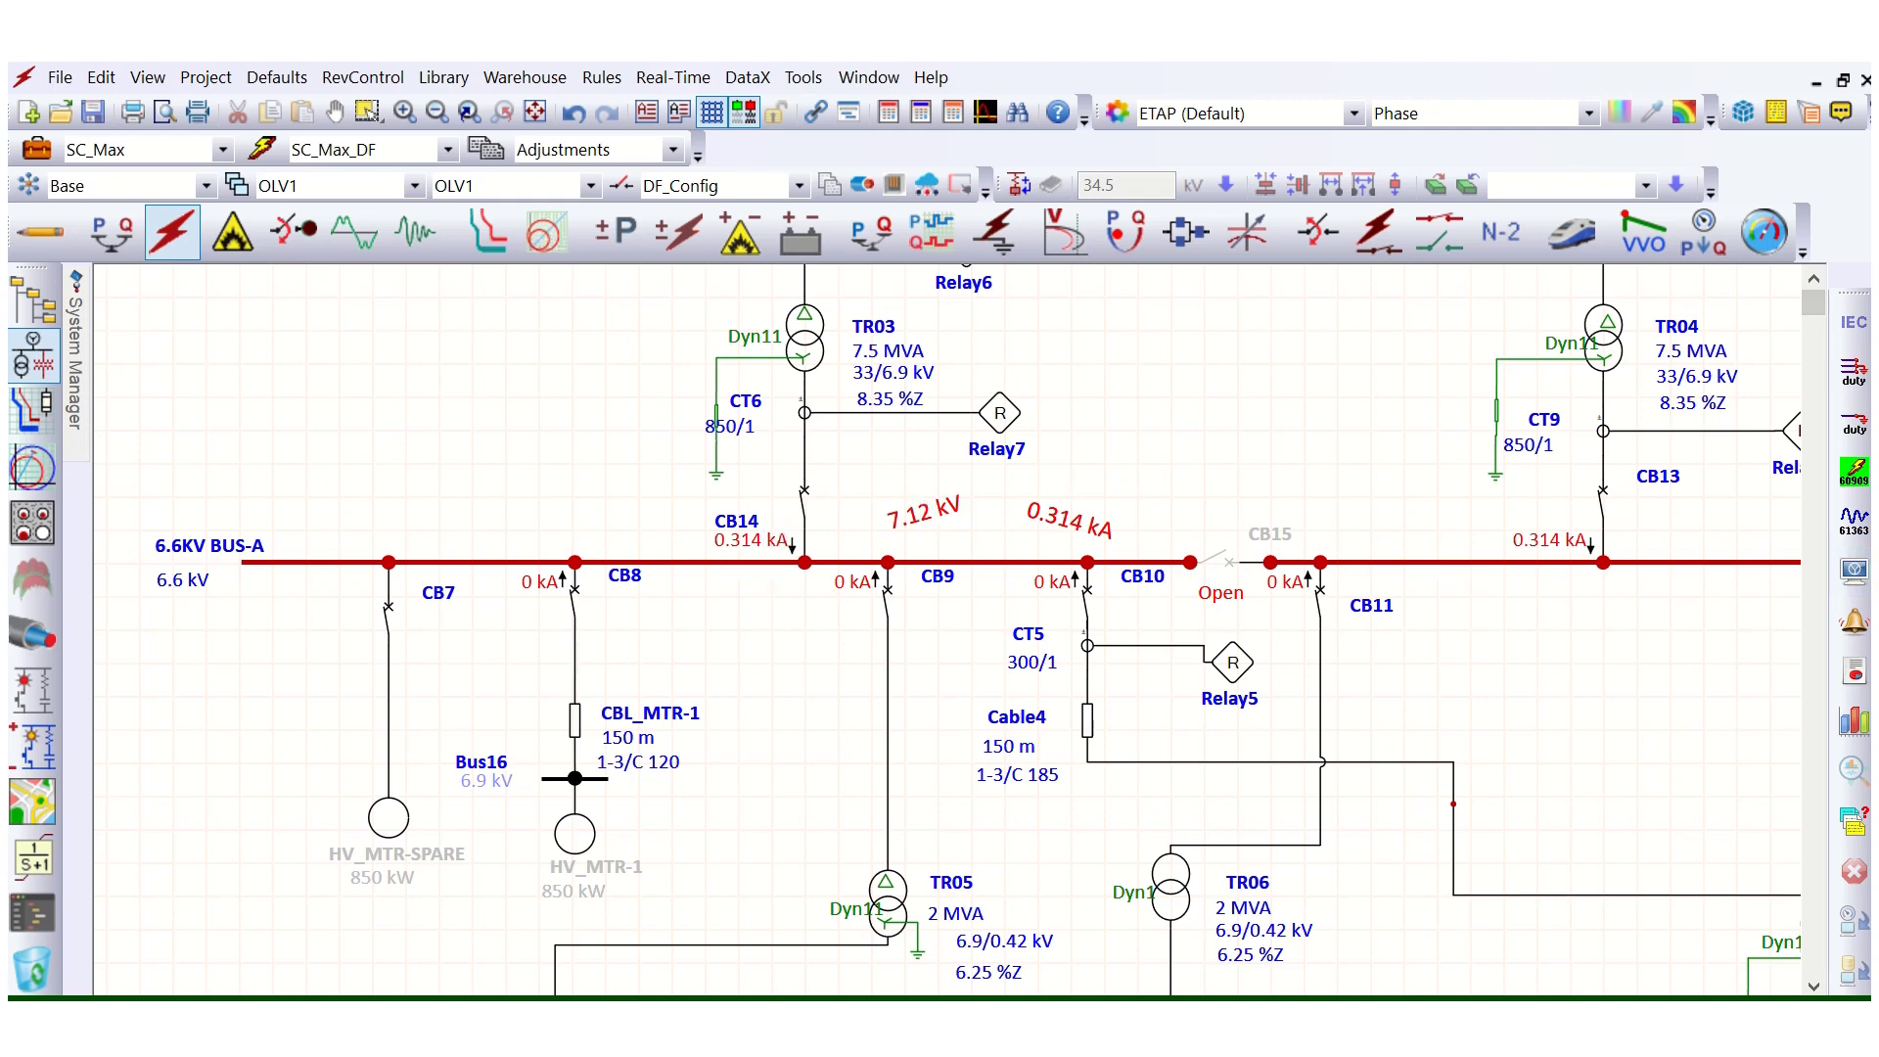
click(1853, 574)
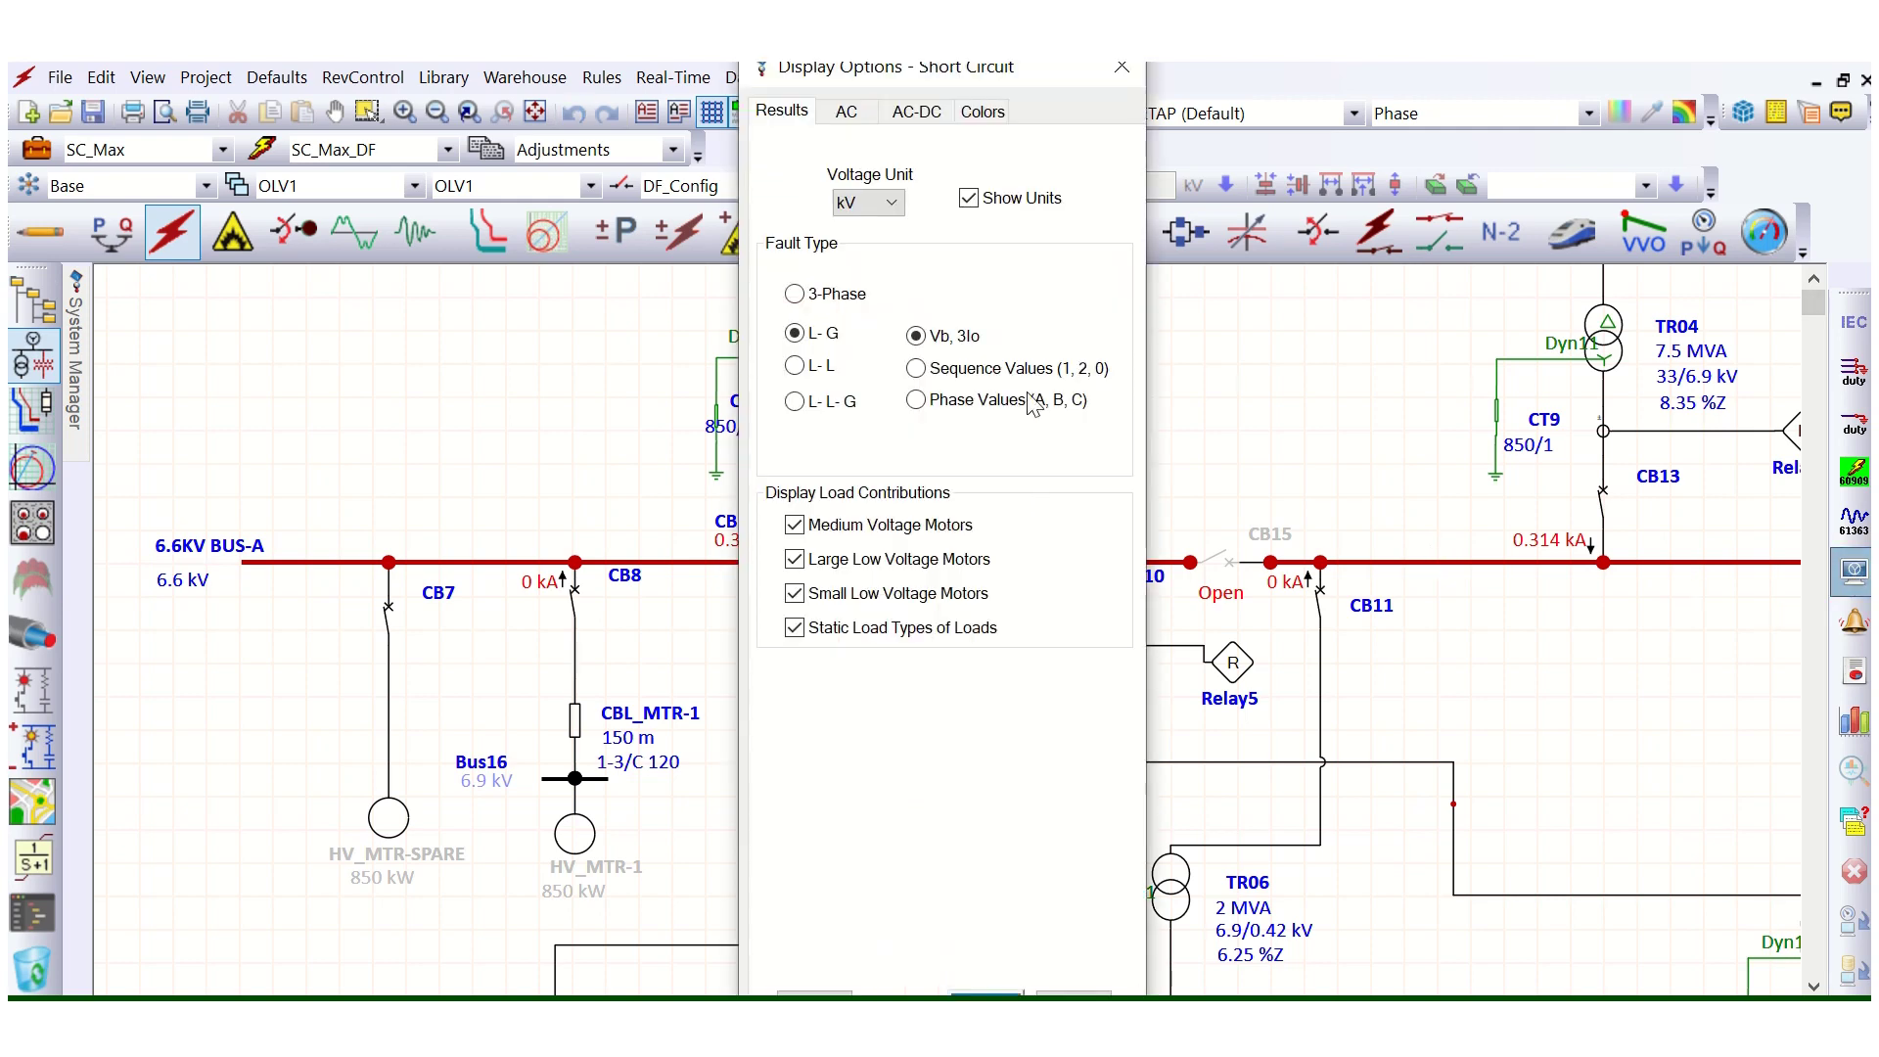
click(811, 295)
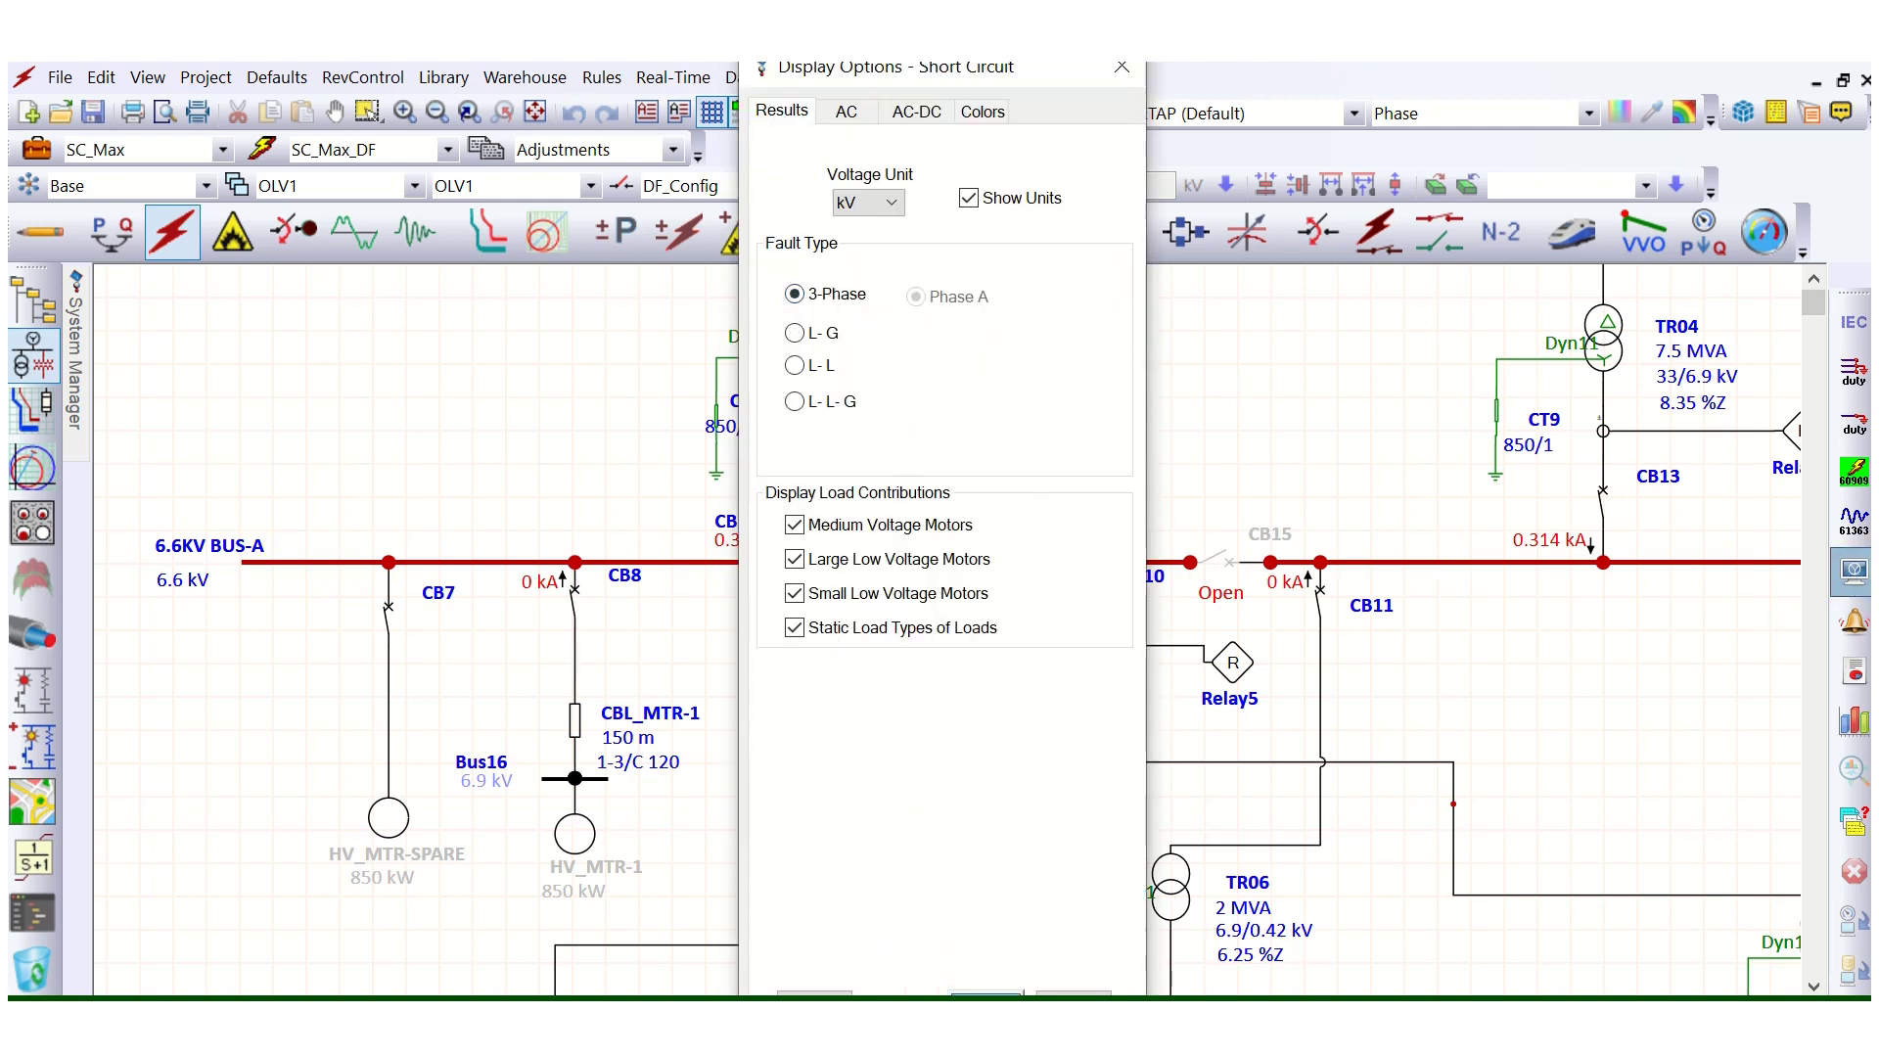
click(985, 994)
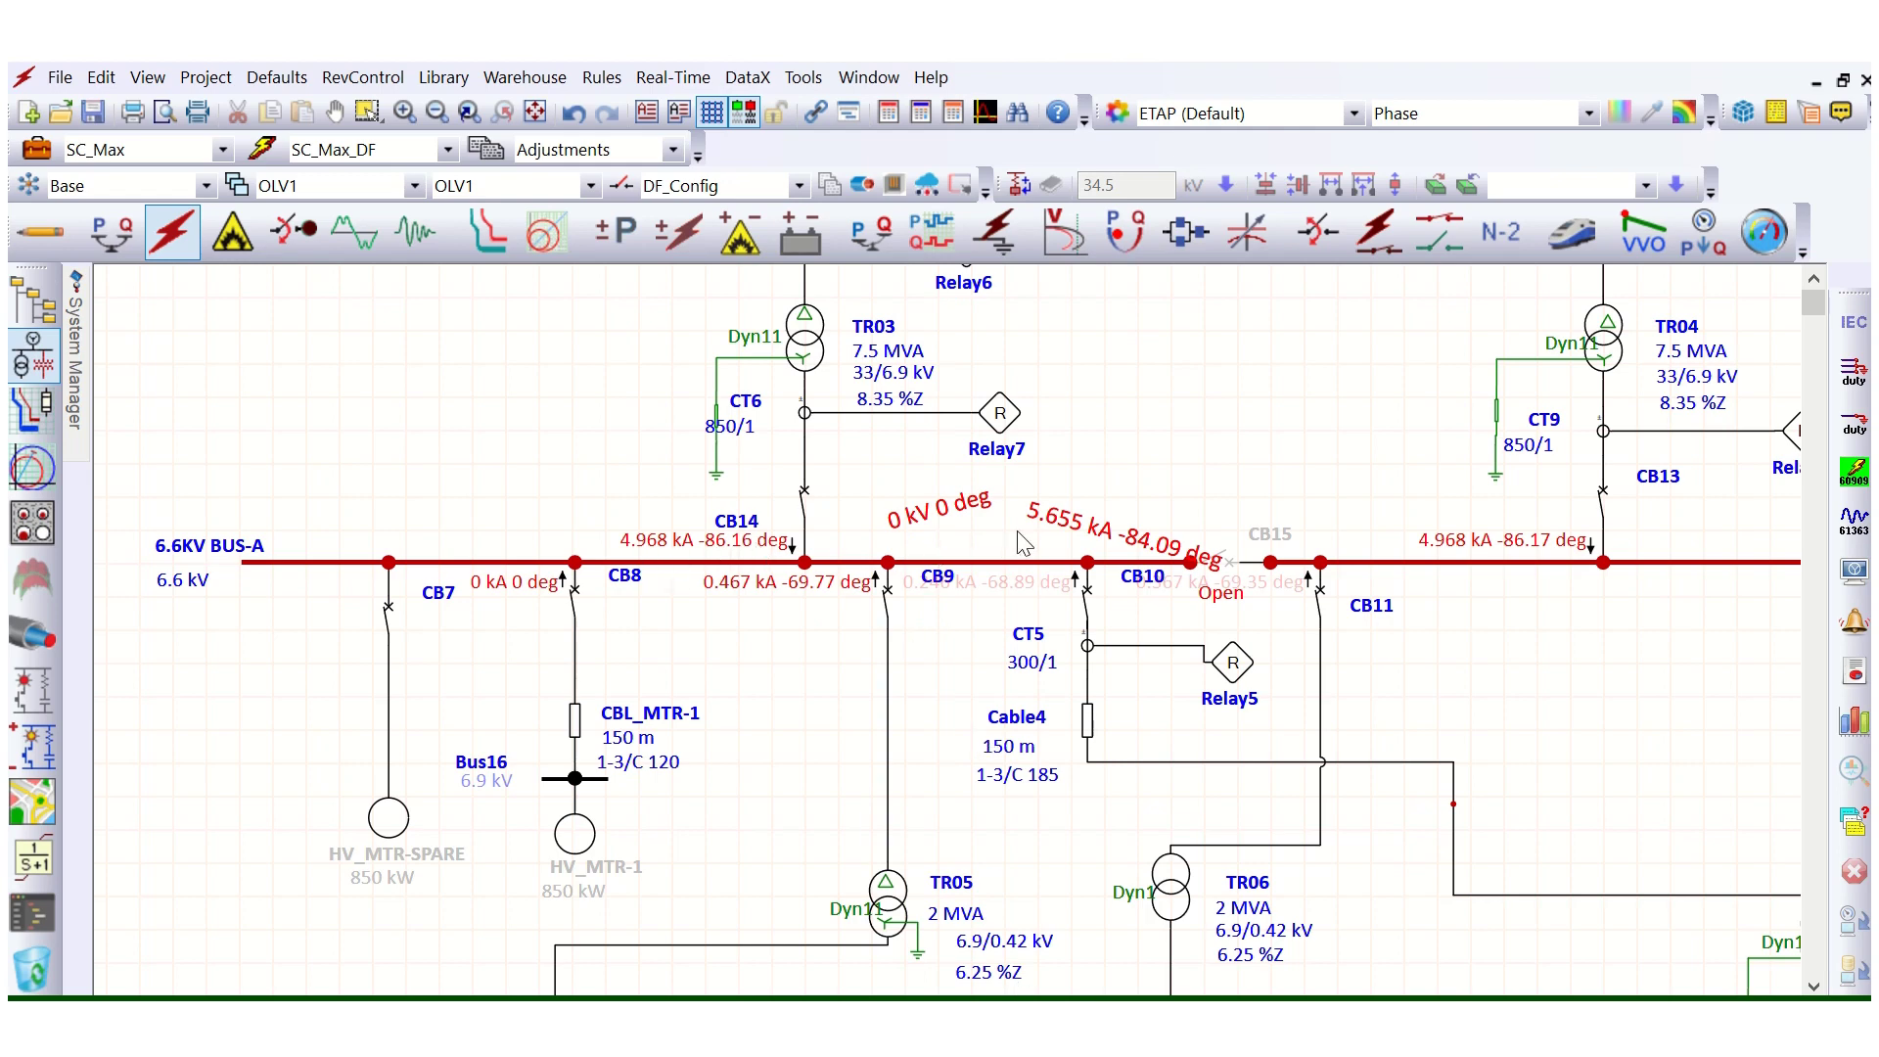
- Move the total fault current label of 6.6KV BUS-A slightly upward, clear of the busbar above CB10
drag(1081, 526, 1074, 501)
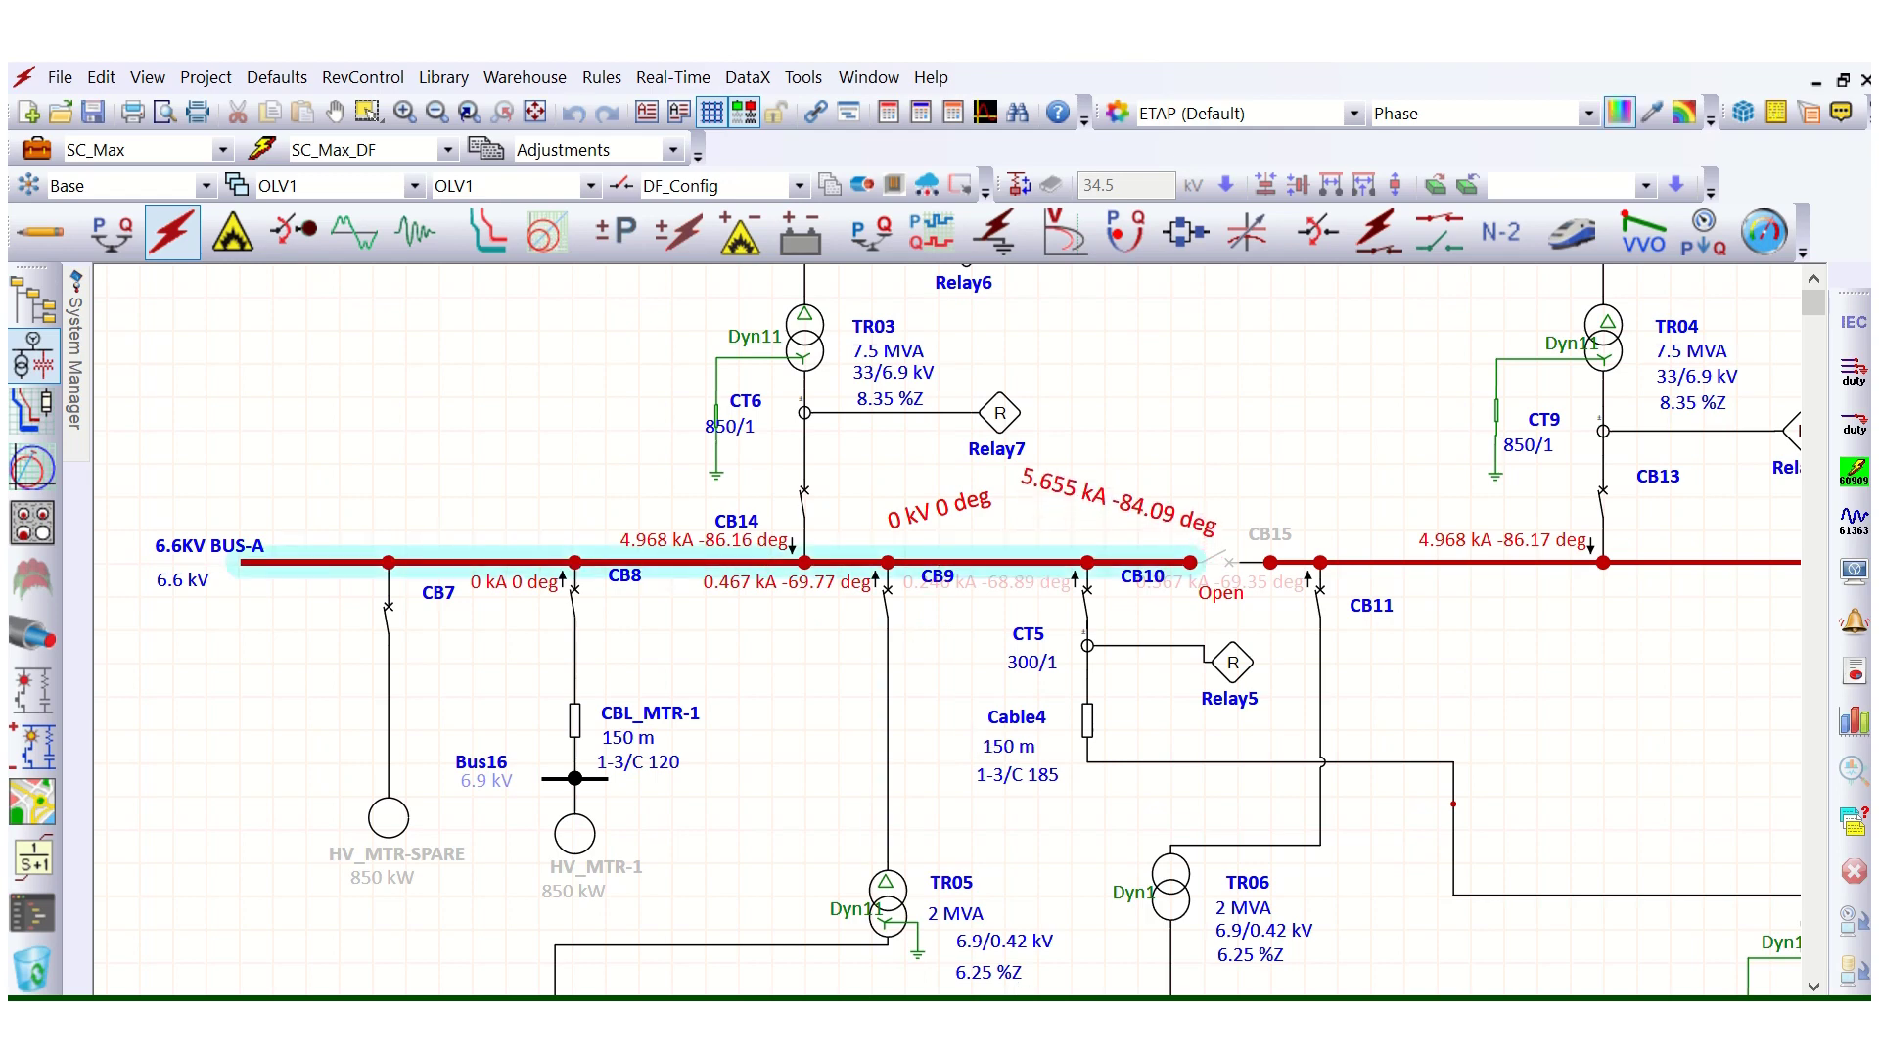
click(1693, 489)
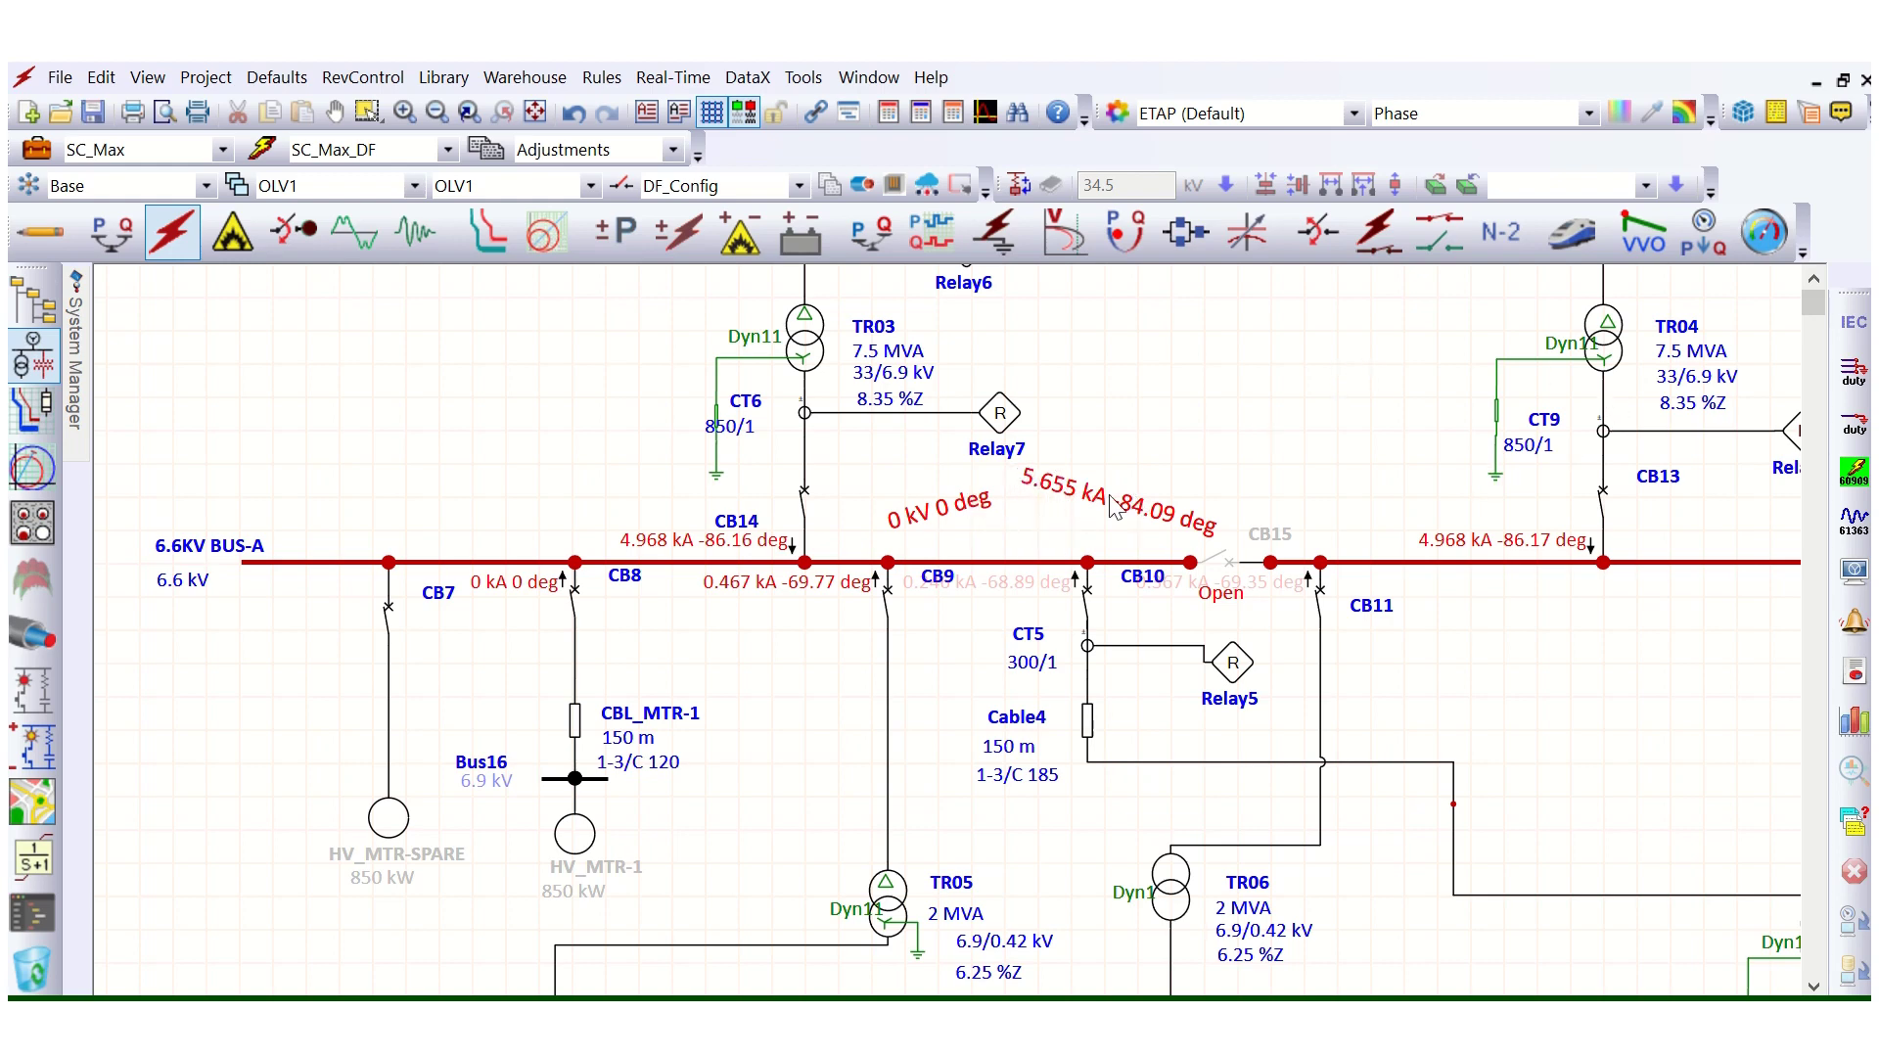
drag(1091, 502, 1103, 509)
click(1057, 533)
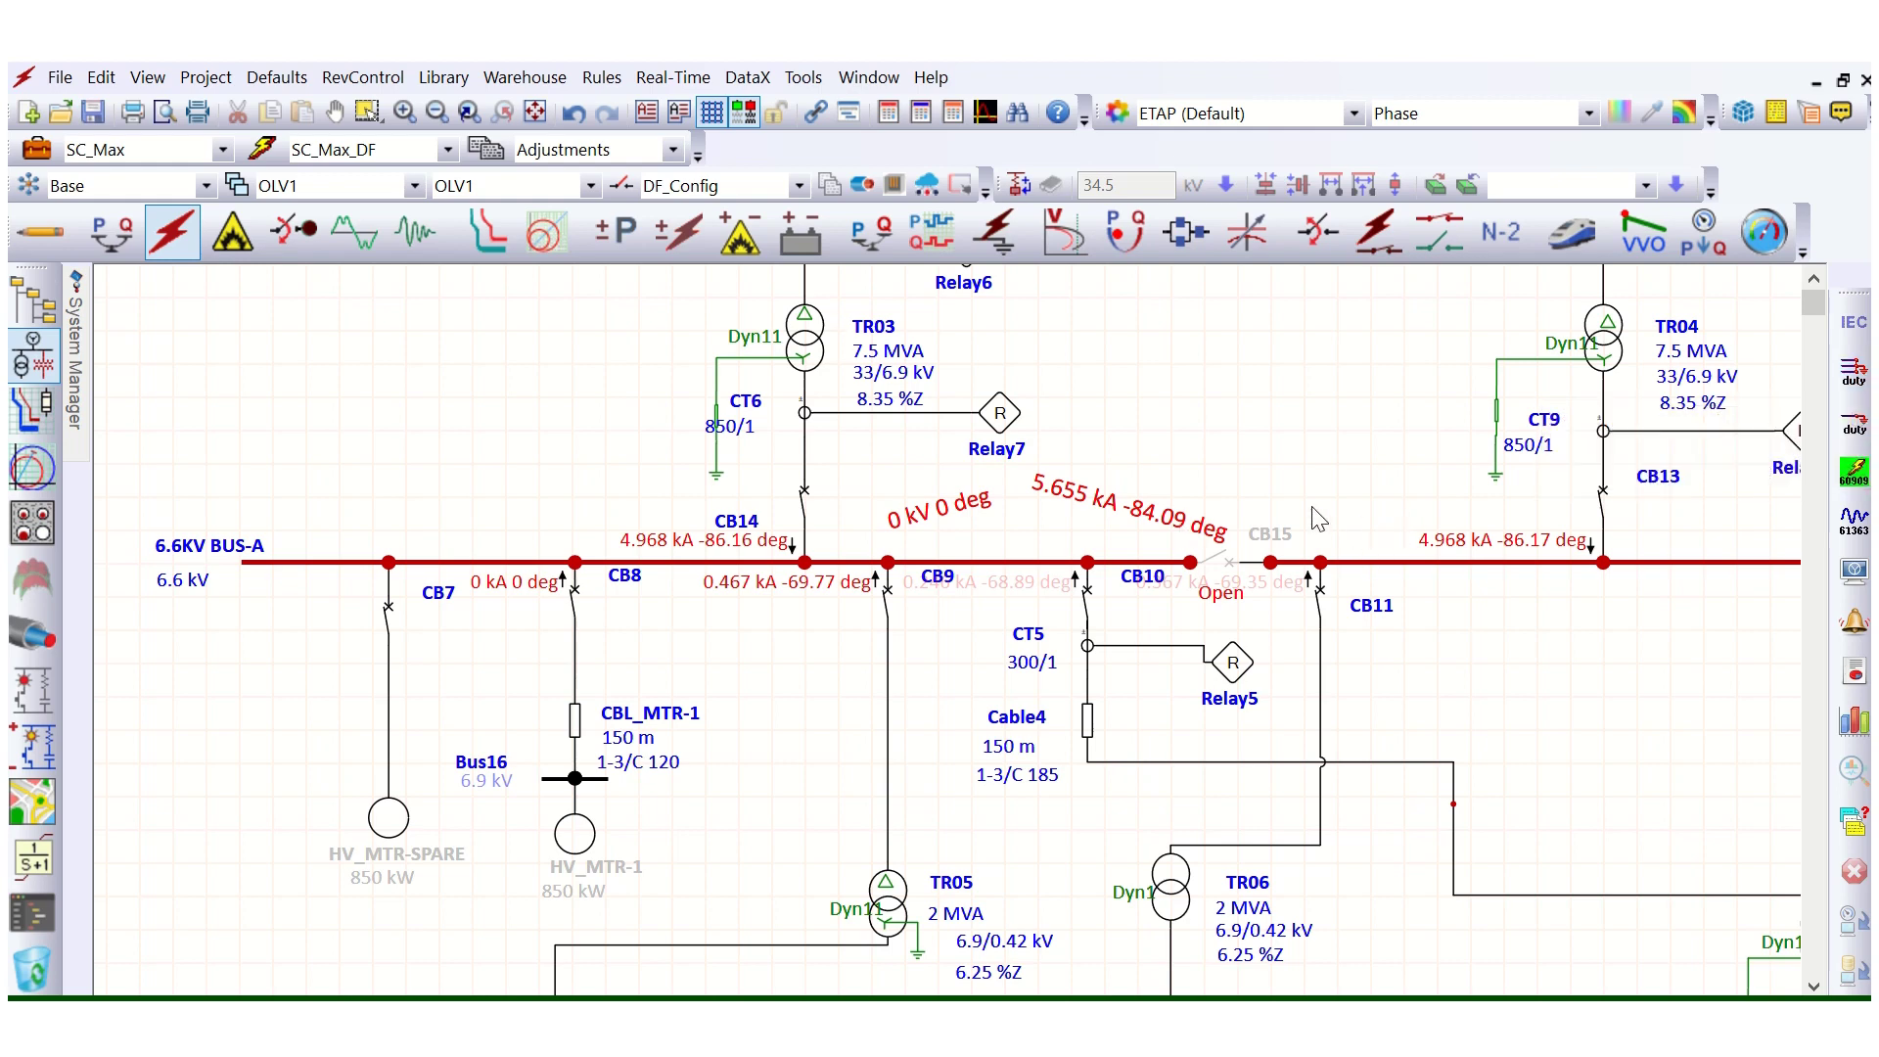
- Check the low-voltage breaker duty results of the SC report in the Short Circuit Duty Analyzer
click(1842, 822)
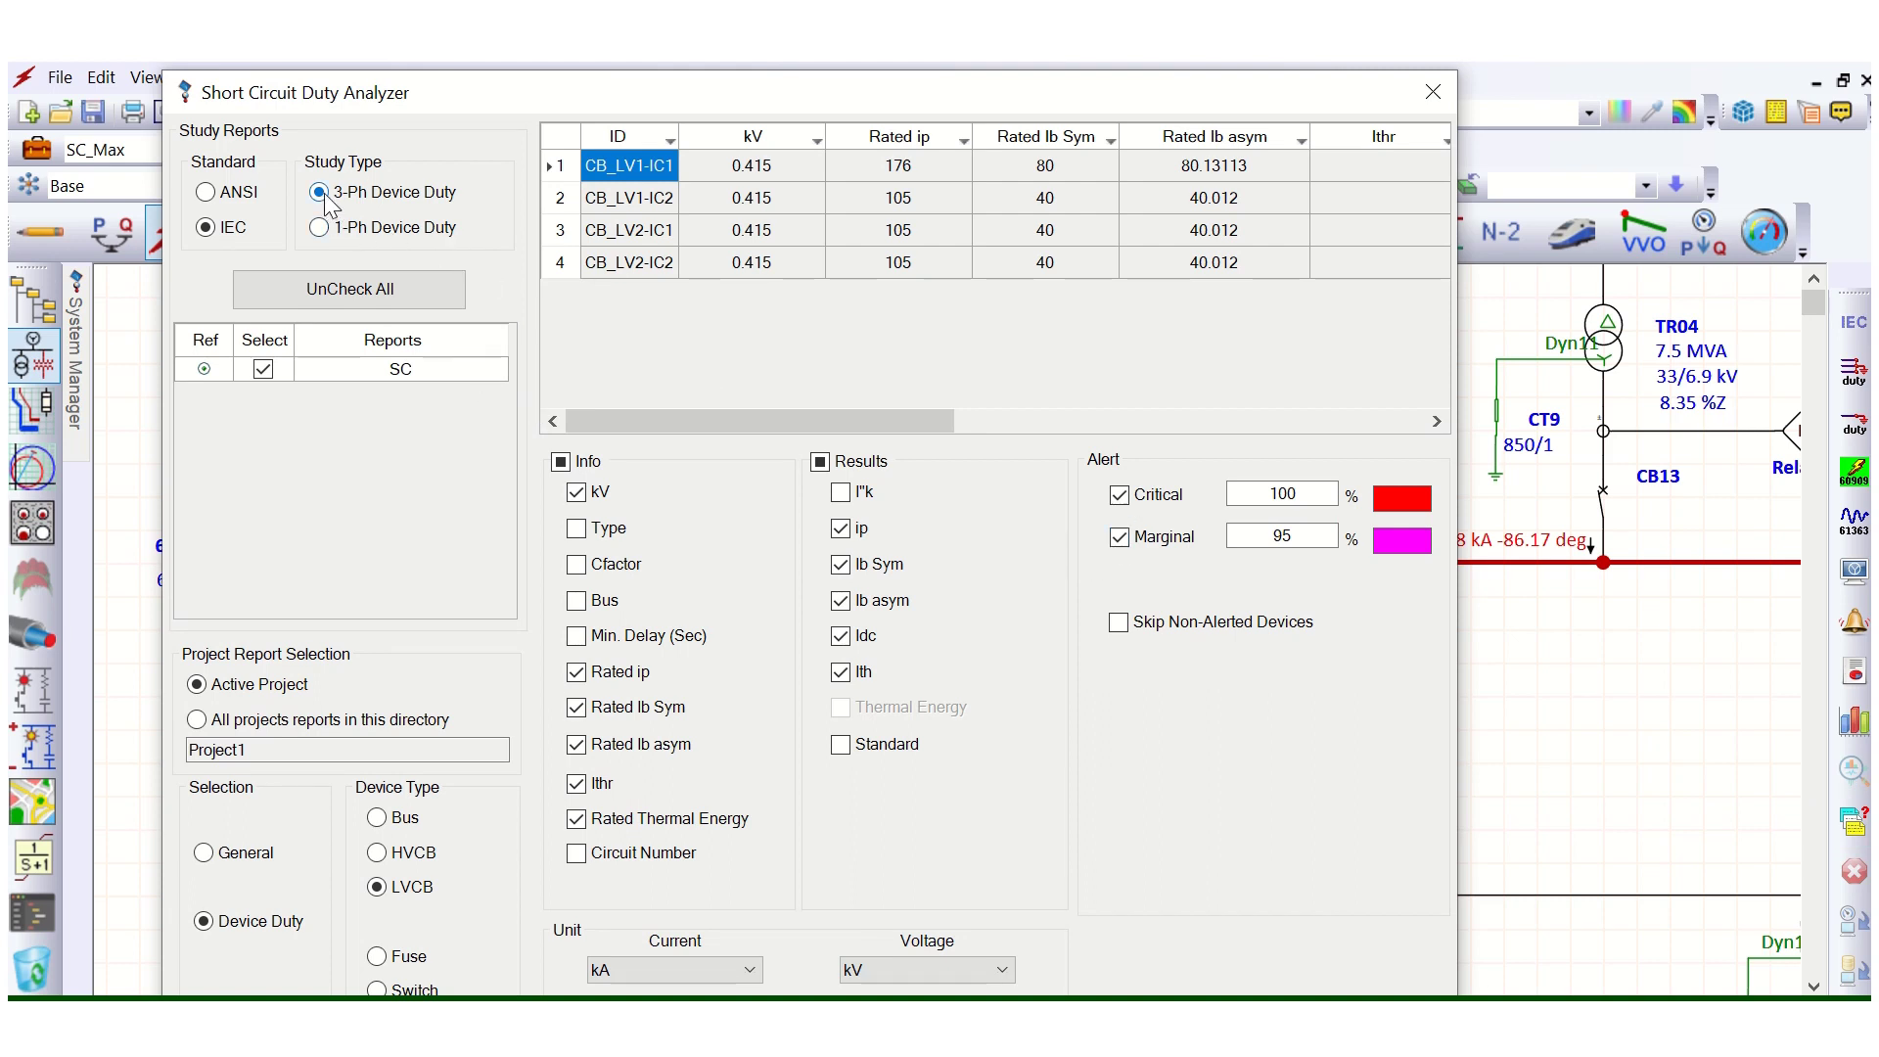
click(1445, 102)
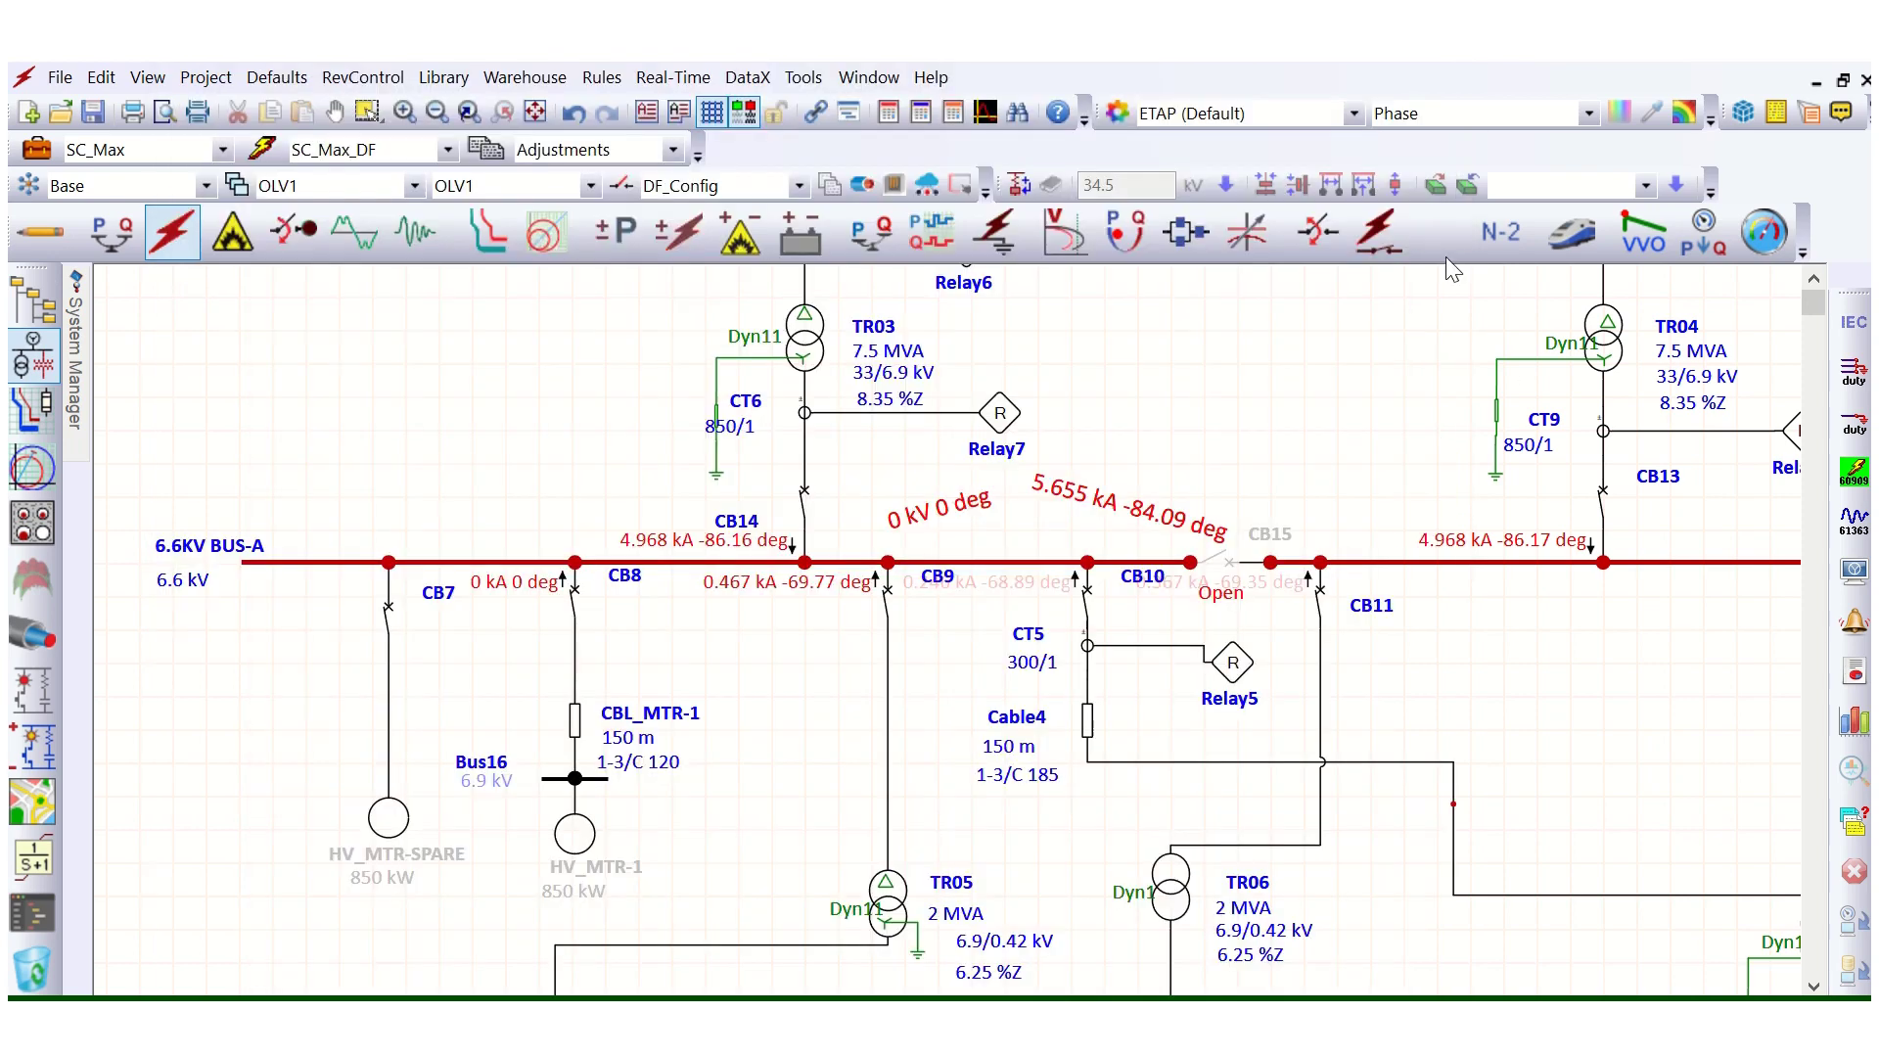
- Rerun the three-phase device duty calculation and move the total fault current label of 6.6KV BUS-A between CB9 and CB10
click(1853, 370)
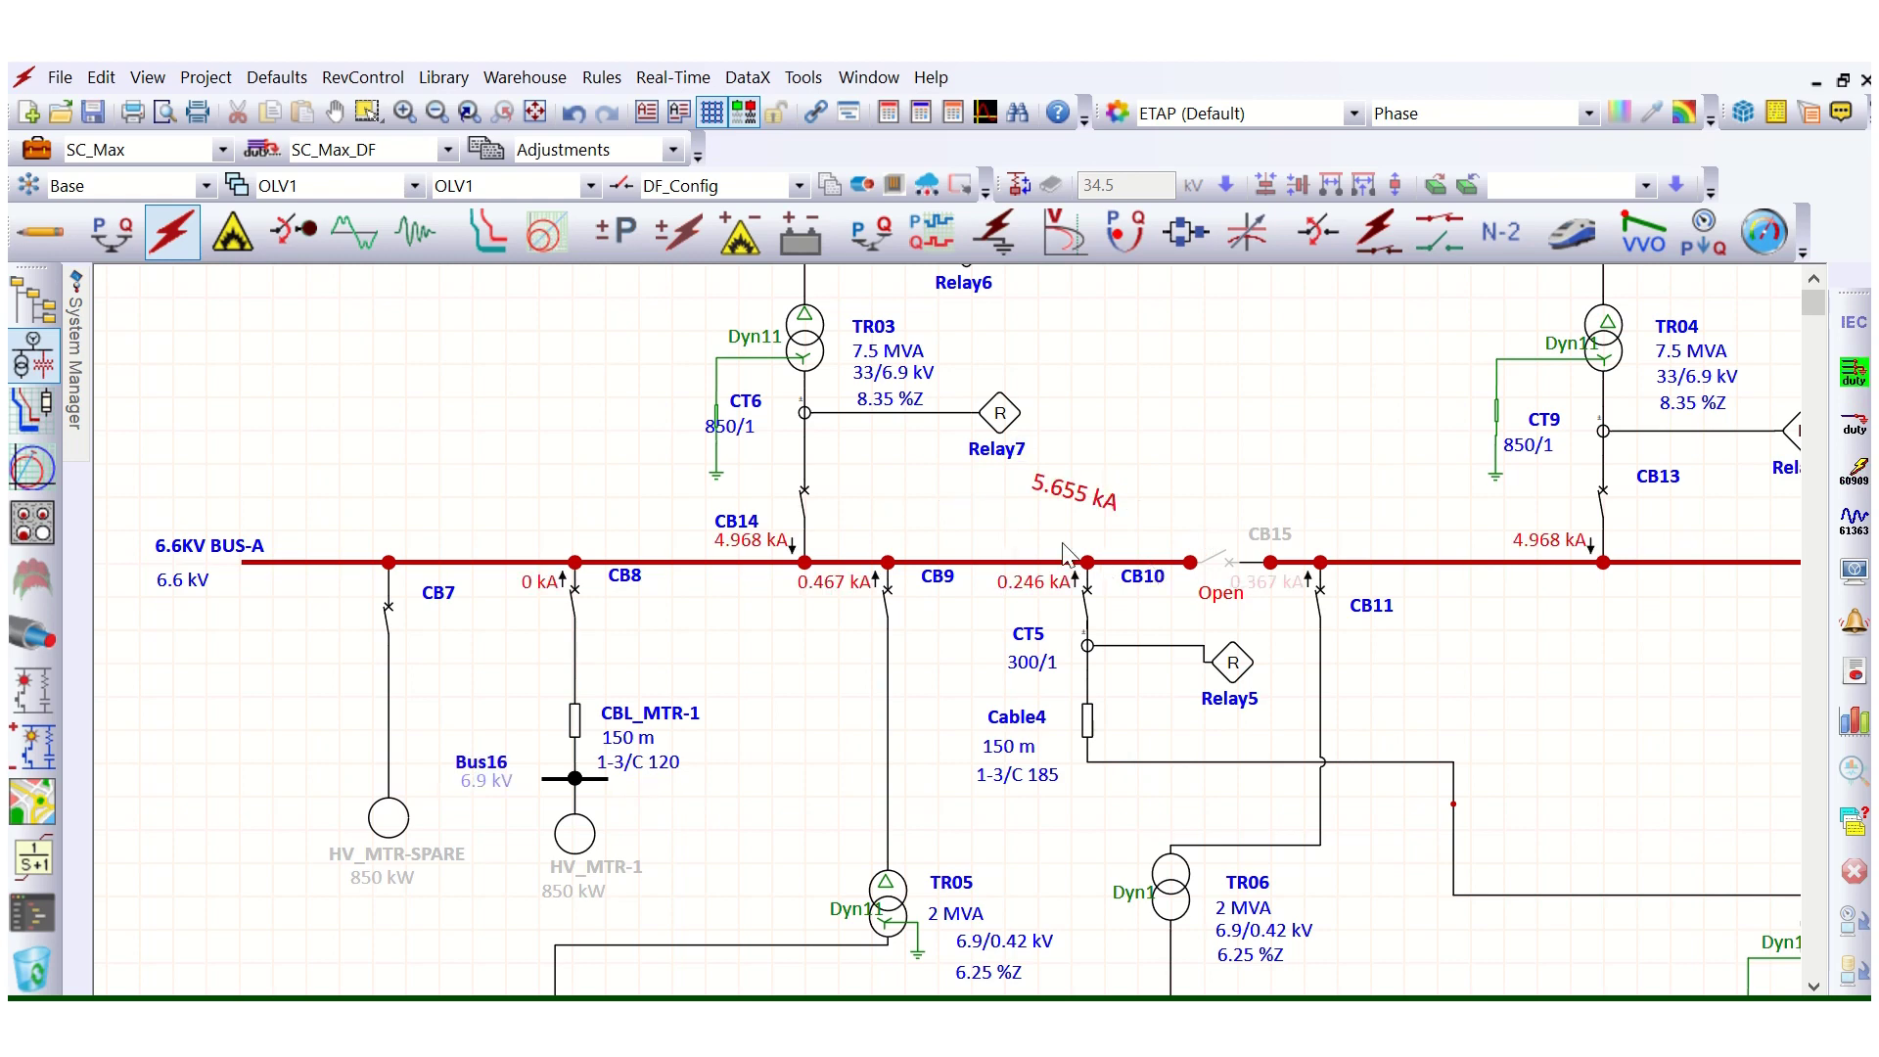
drag(1082, 512, 1029, 531)
click(844, 542)
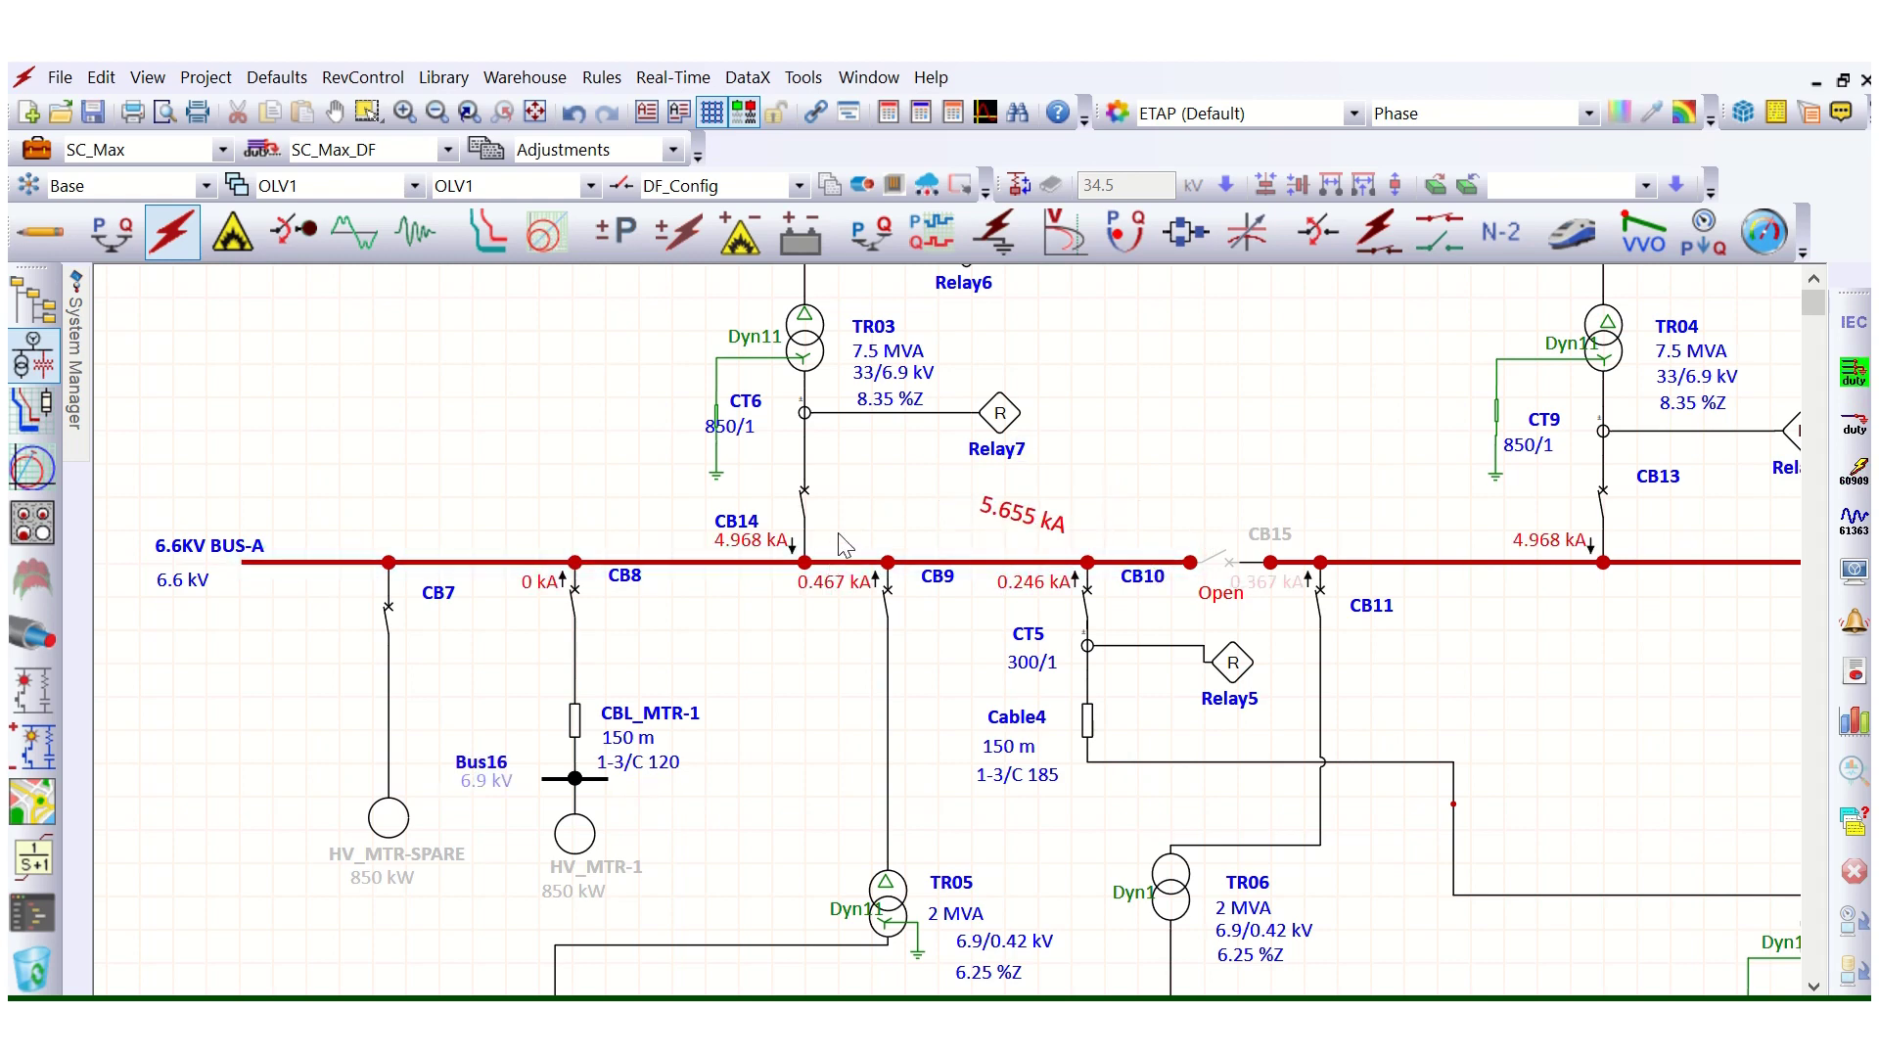
- Limit the Short Circuit Duty Analyzer to the SC_Max_DF report and display its bus results
click(1853, 821)
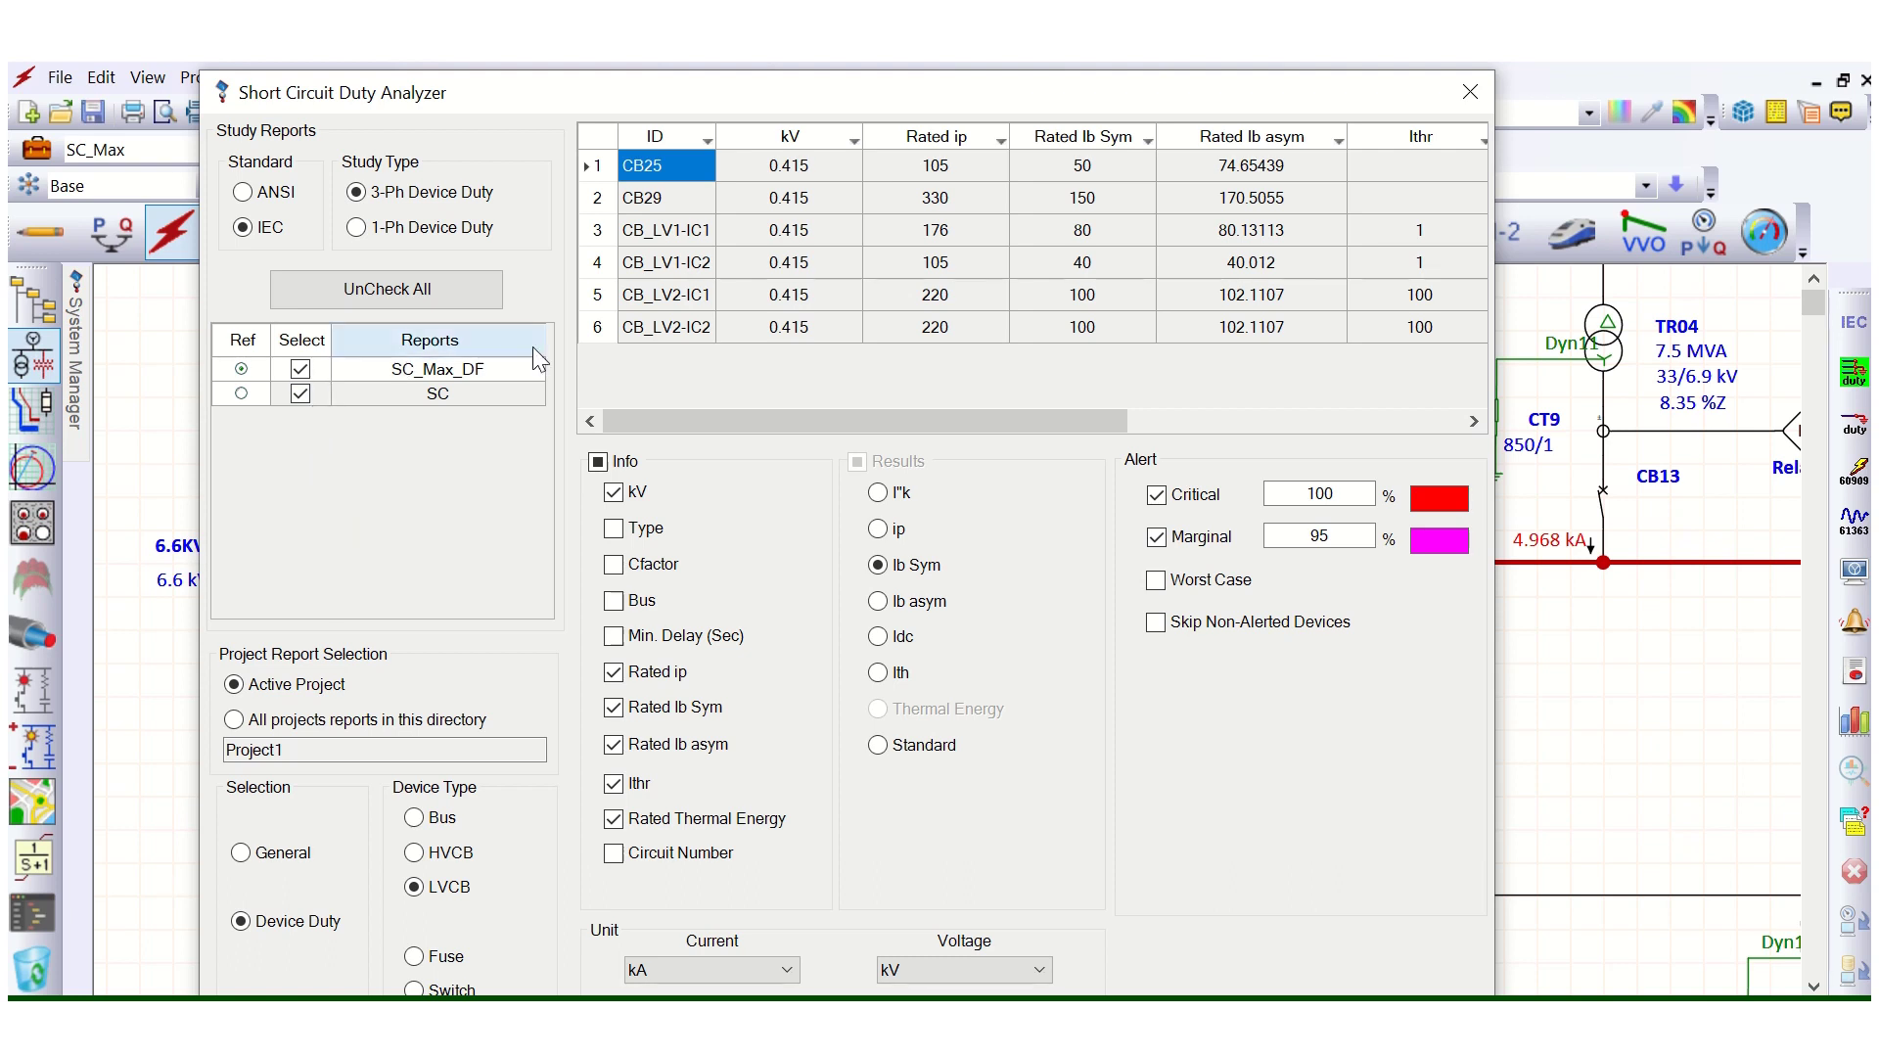
click(301, 395)
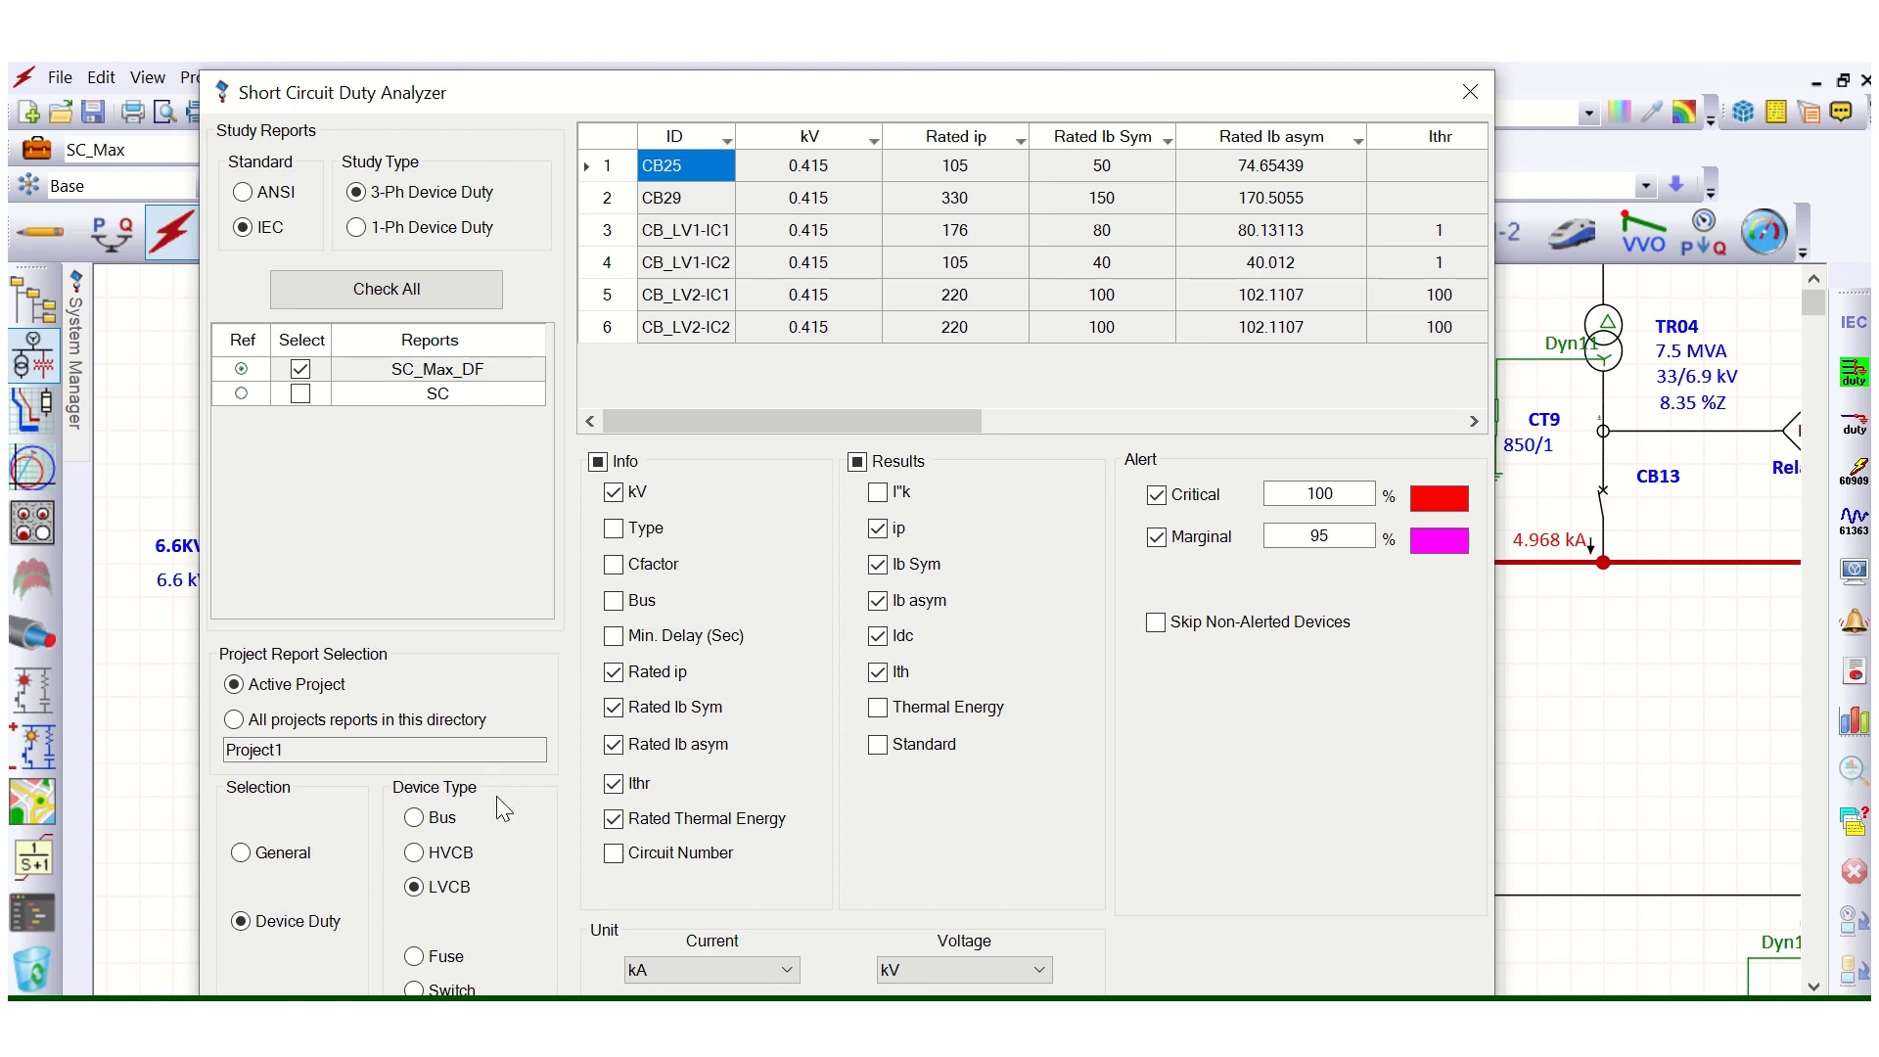
click(415, 818)
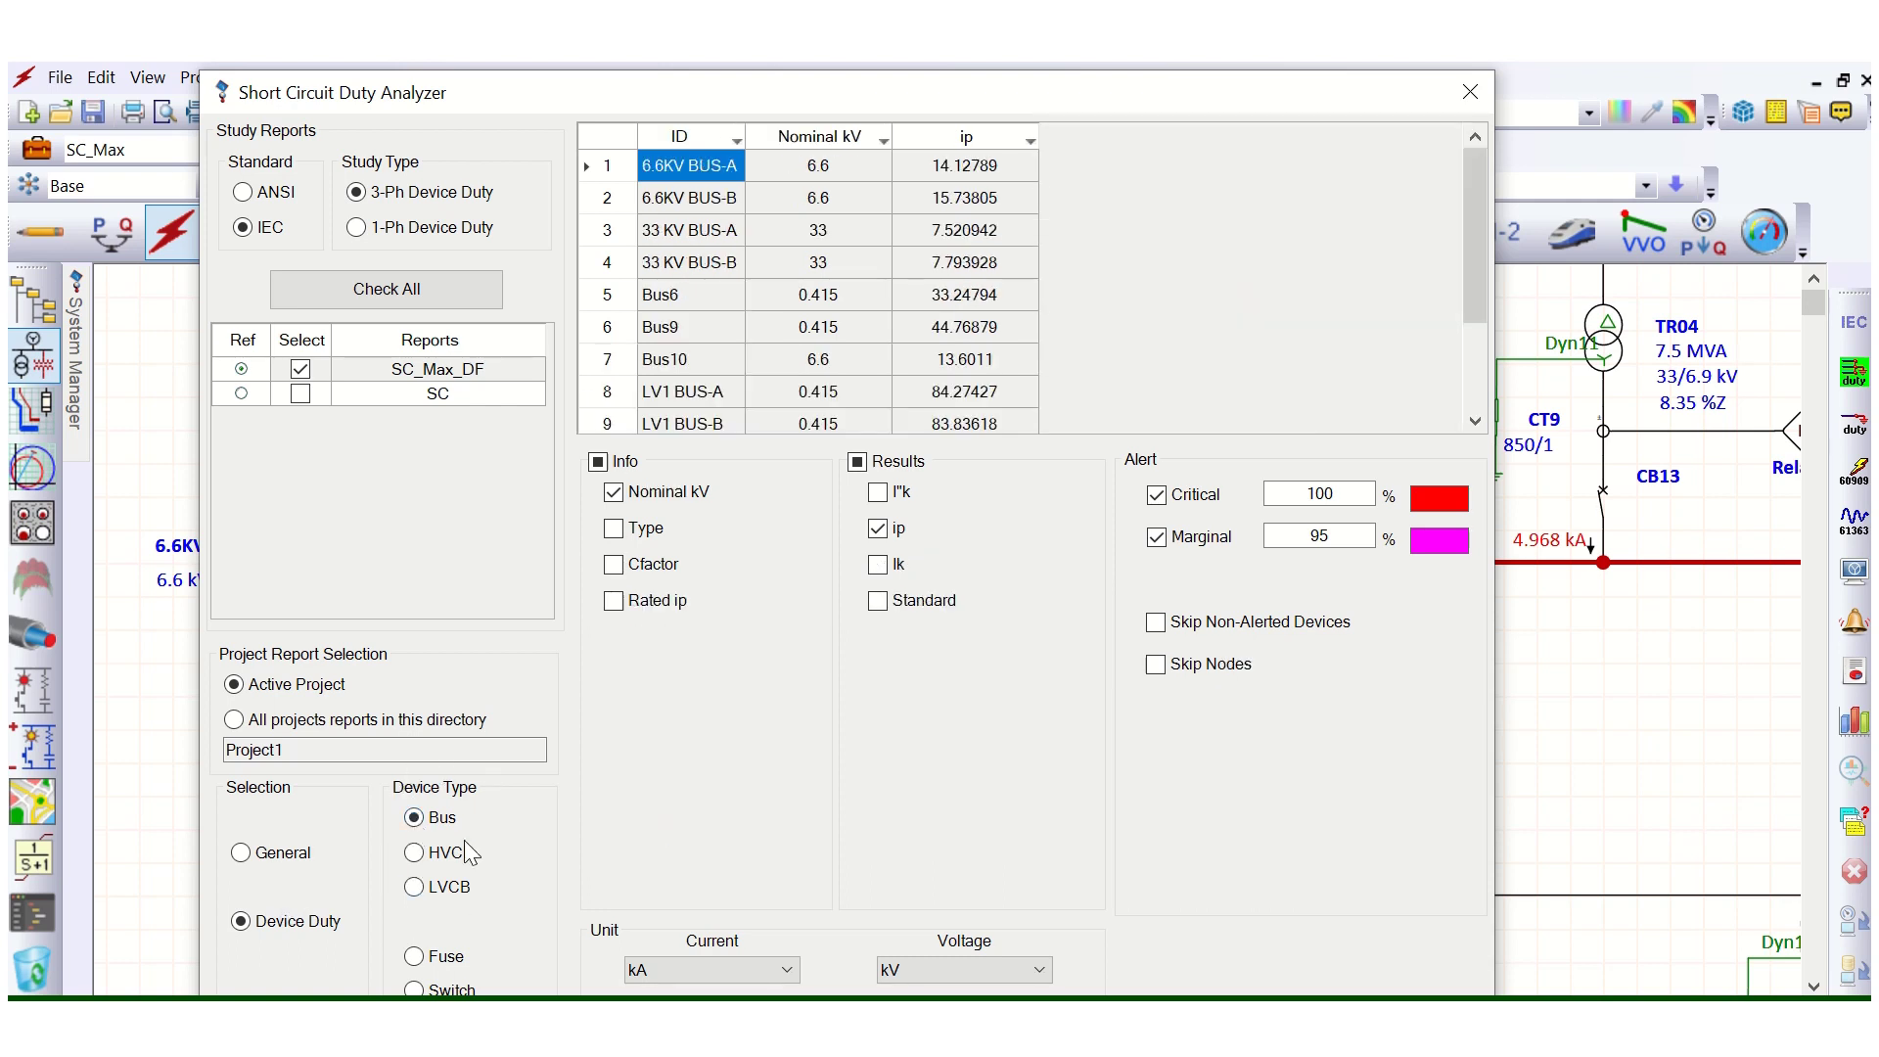
- Compare the HVCB and LVCB results of the SC_Max_DF report to see which breakers are listed, and close the analyzer
click(413, 854)
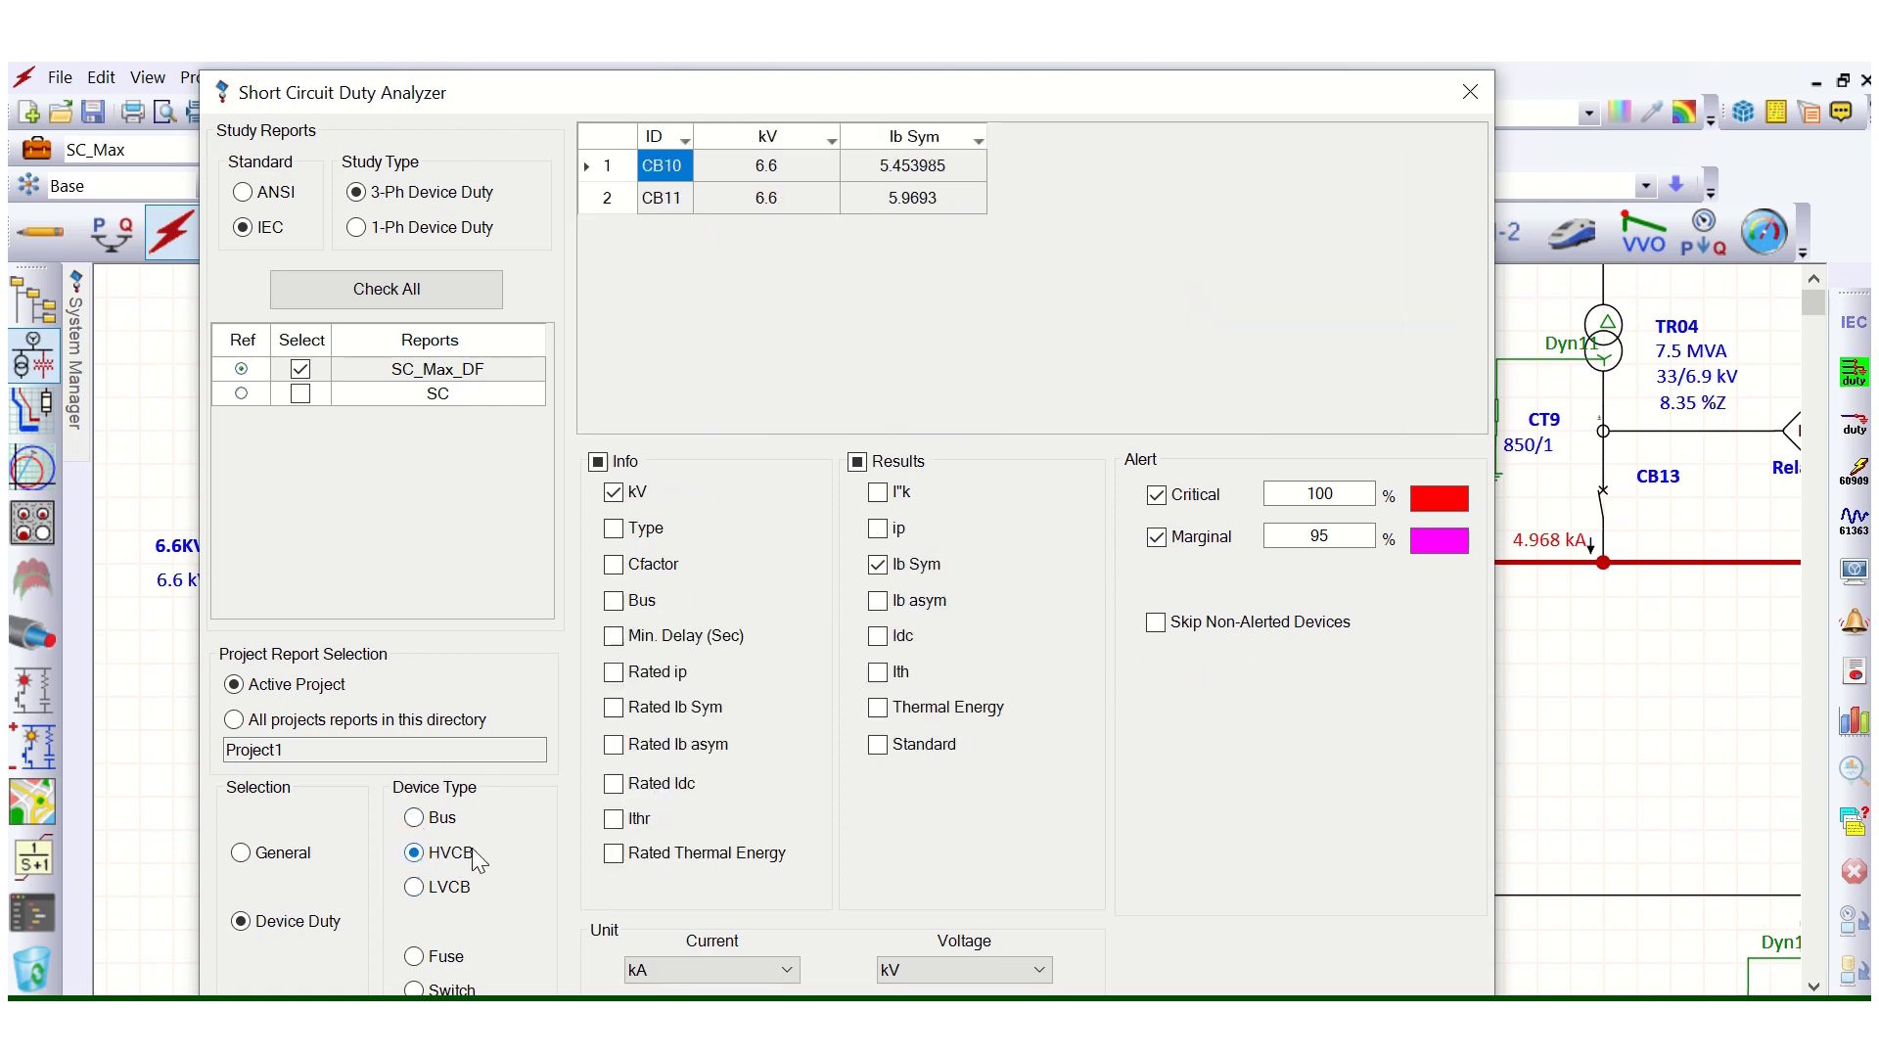
click(414, 888)
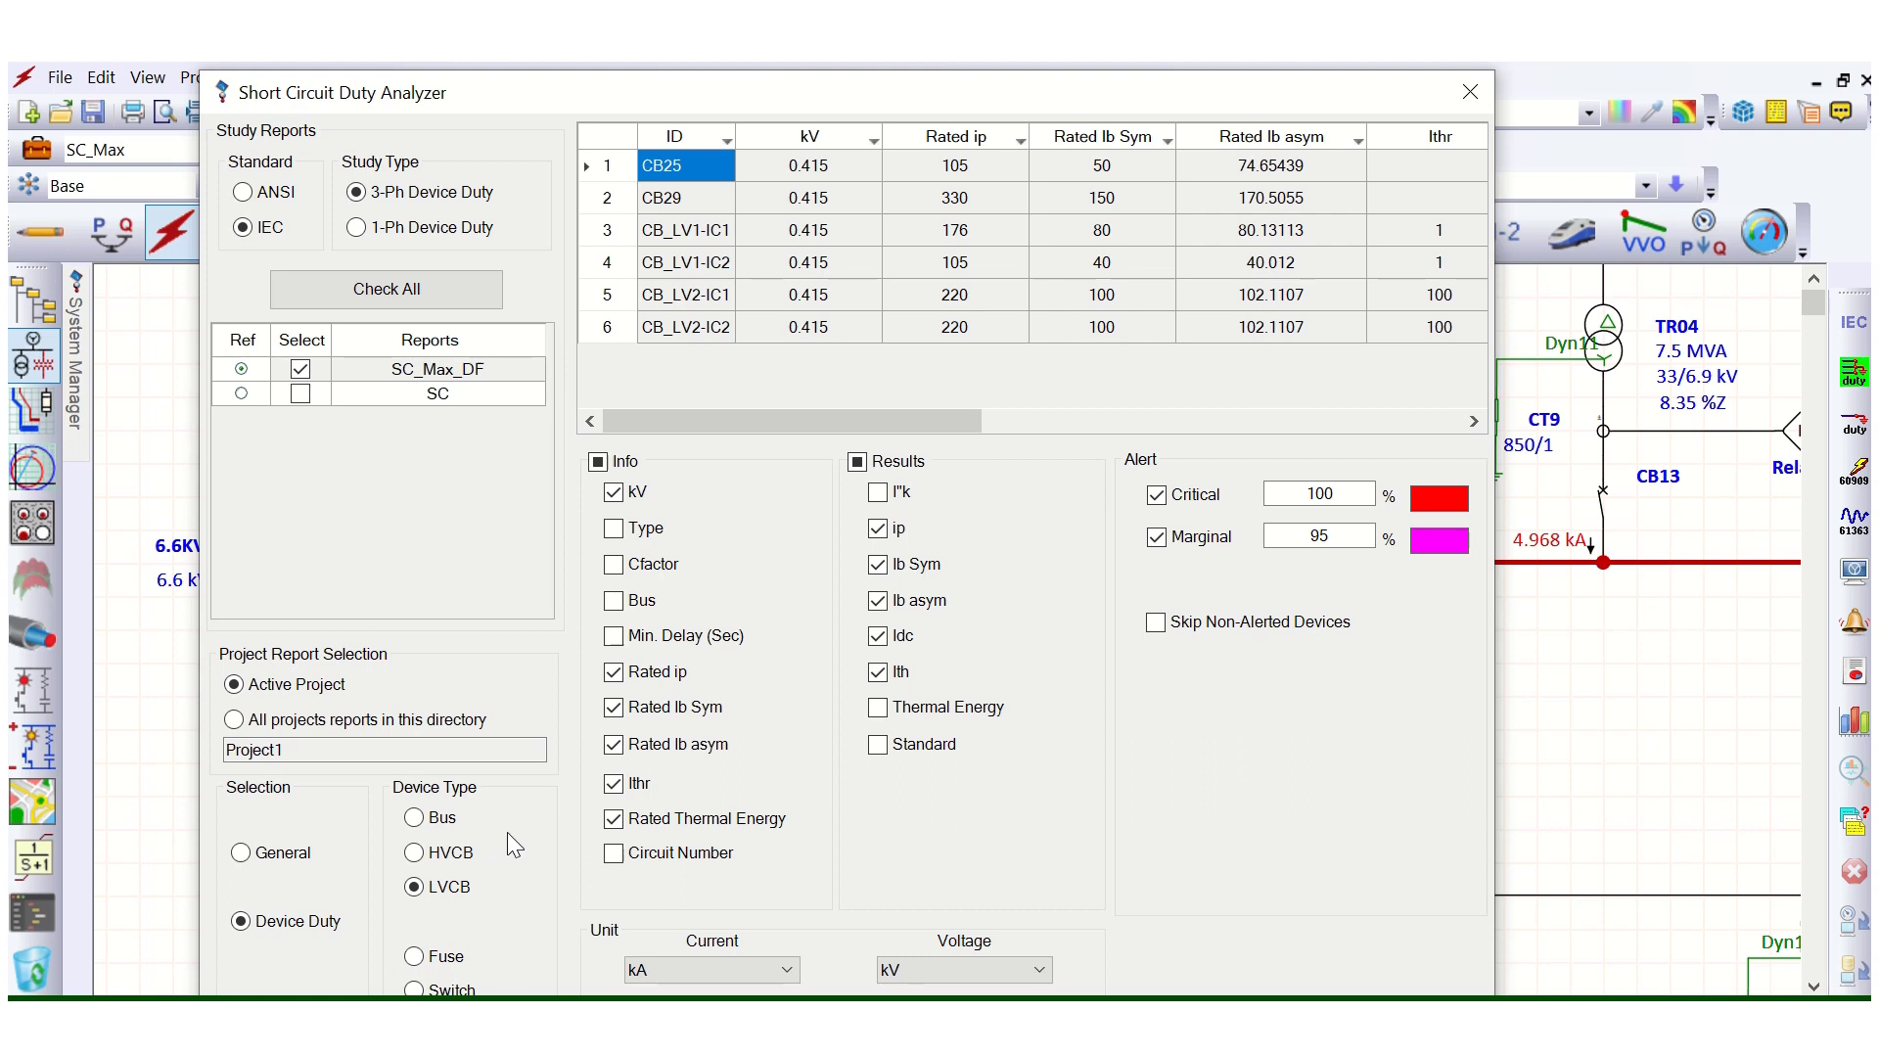
click(413, 854)
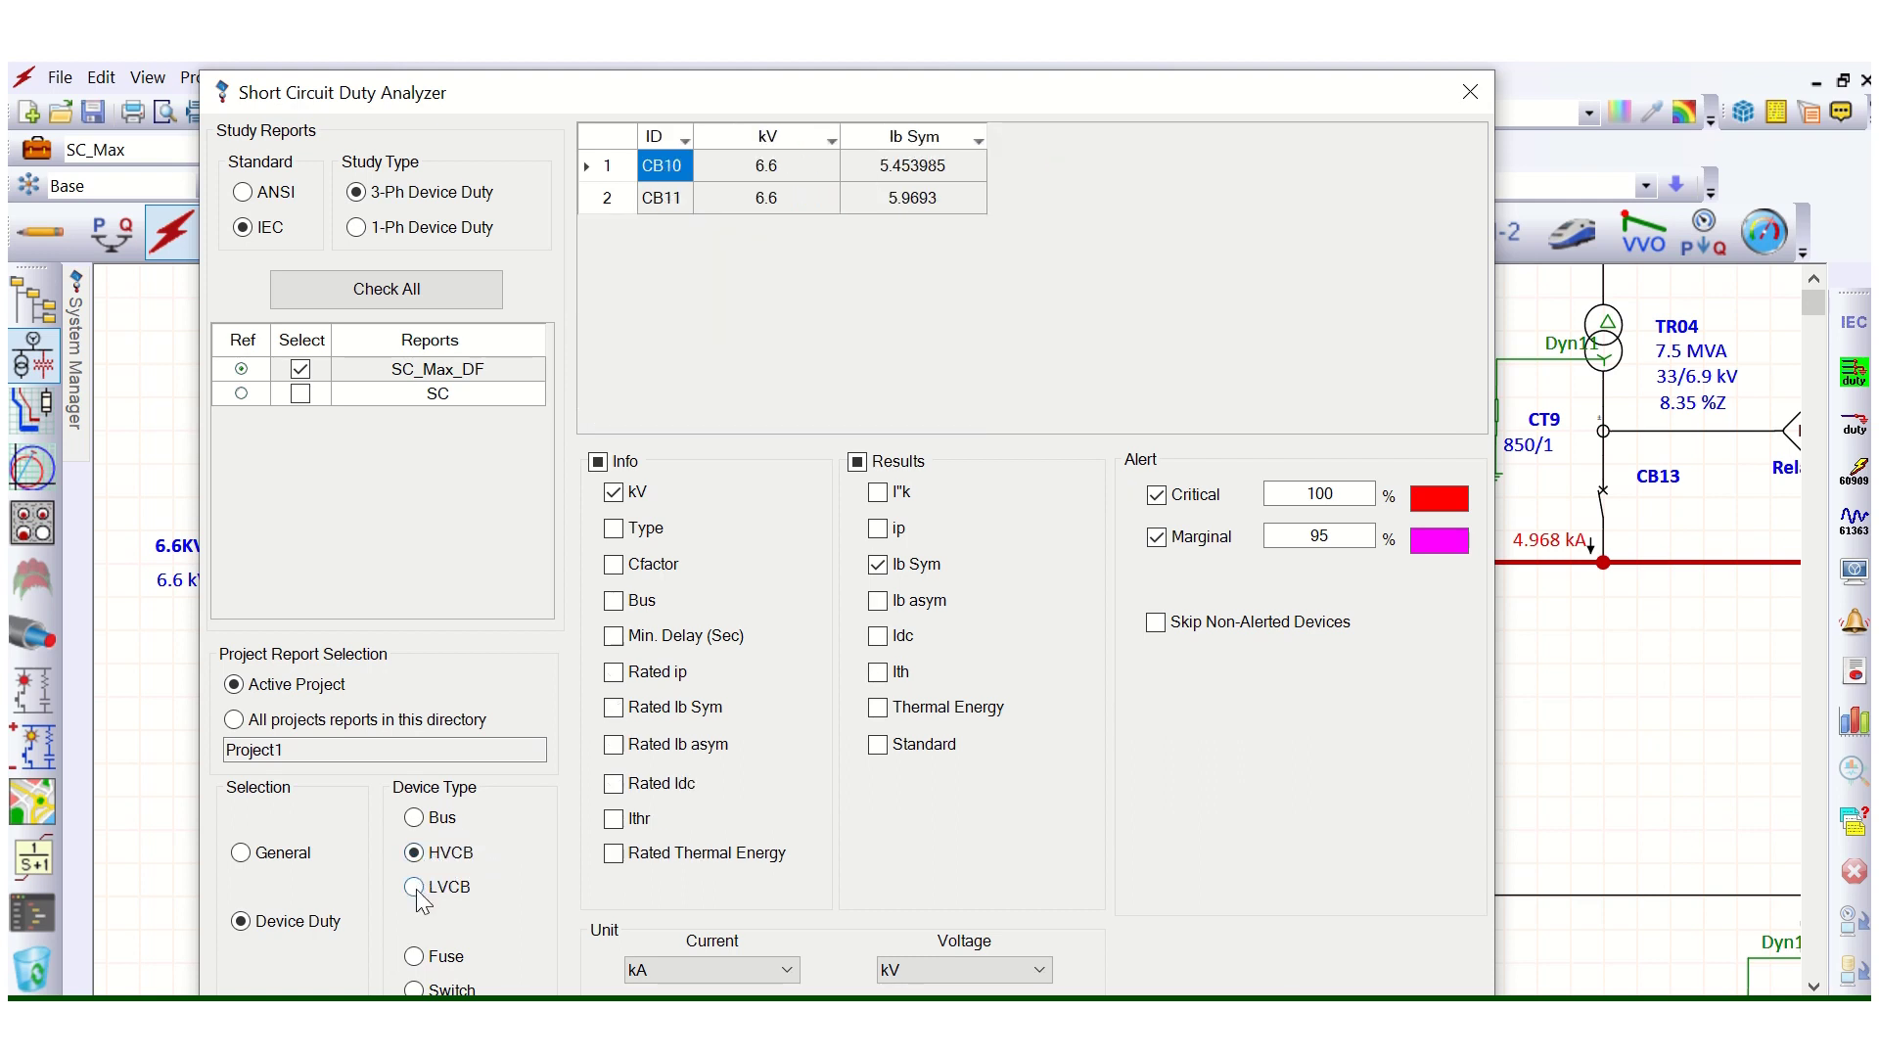
click(414, 887)
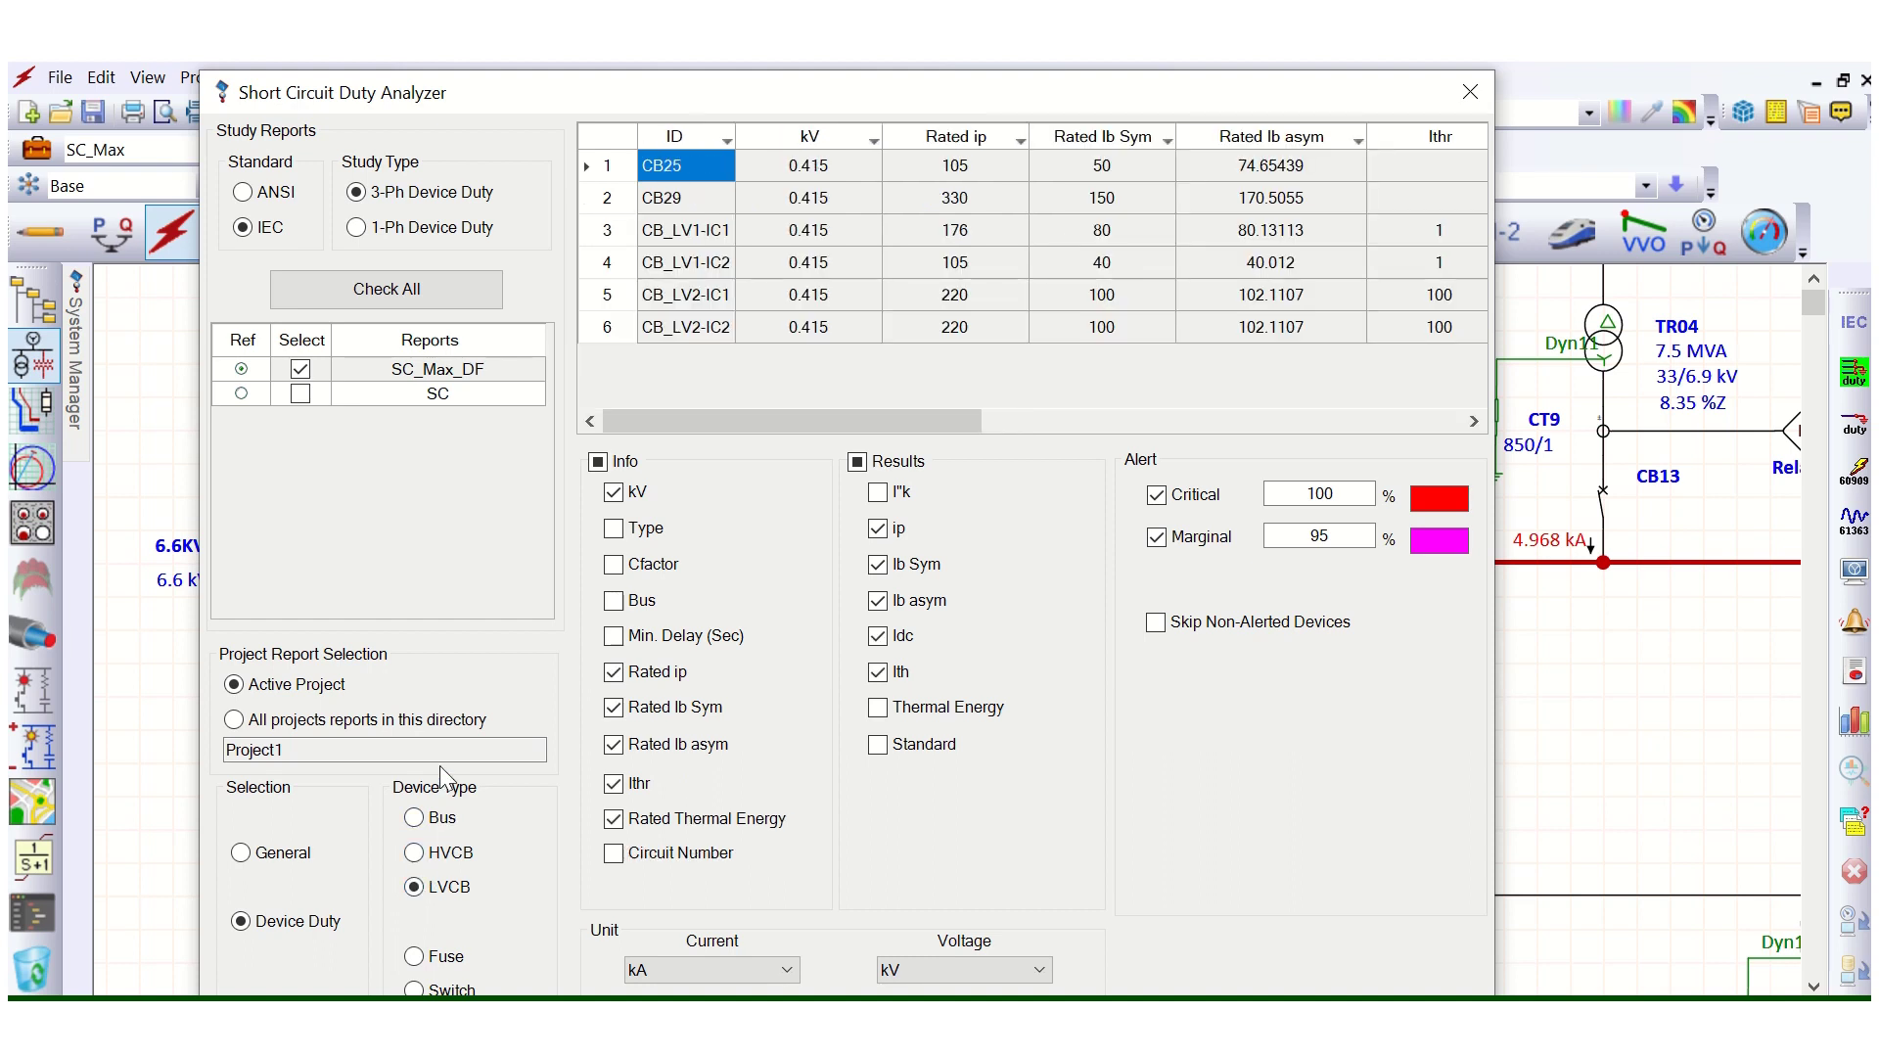
click(413, 853)
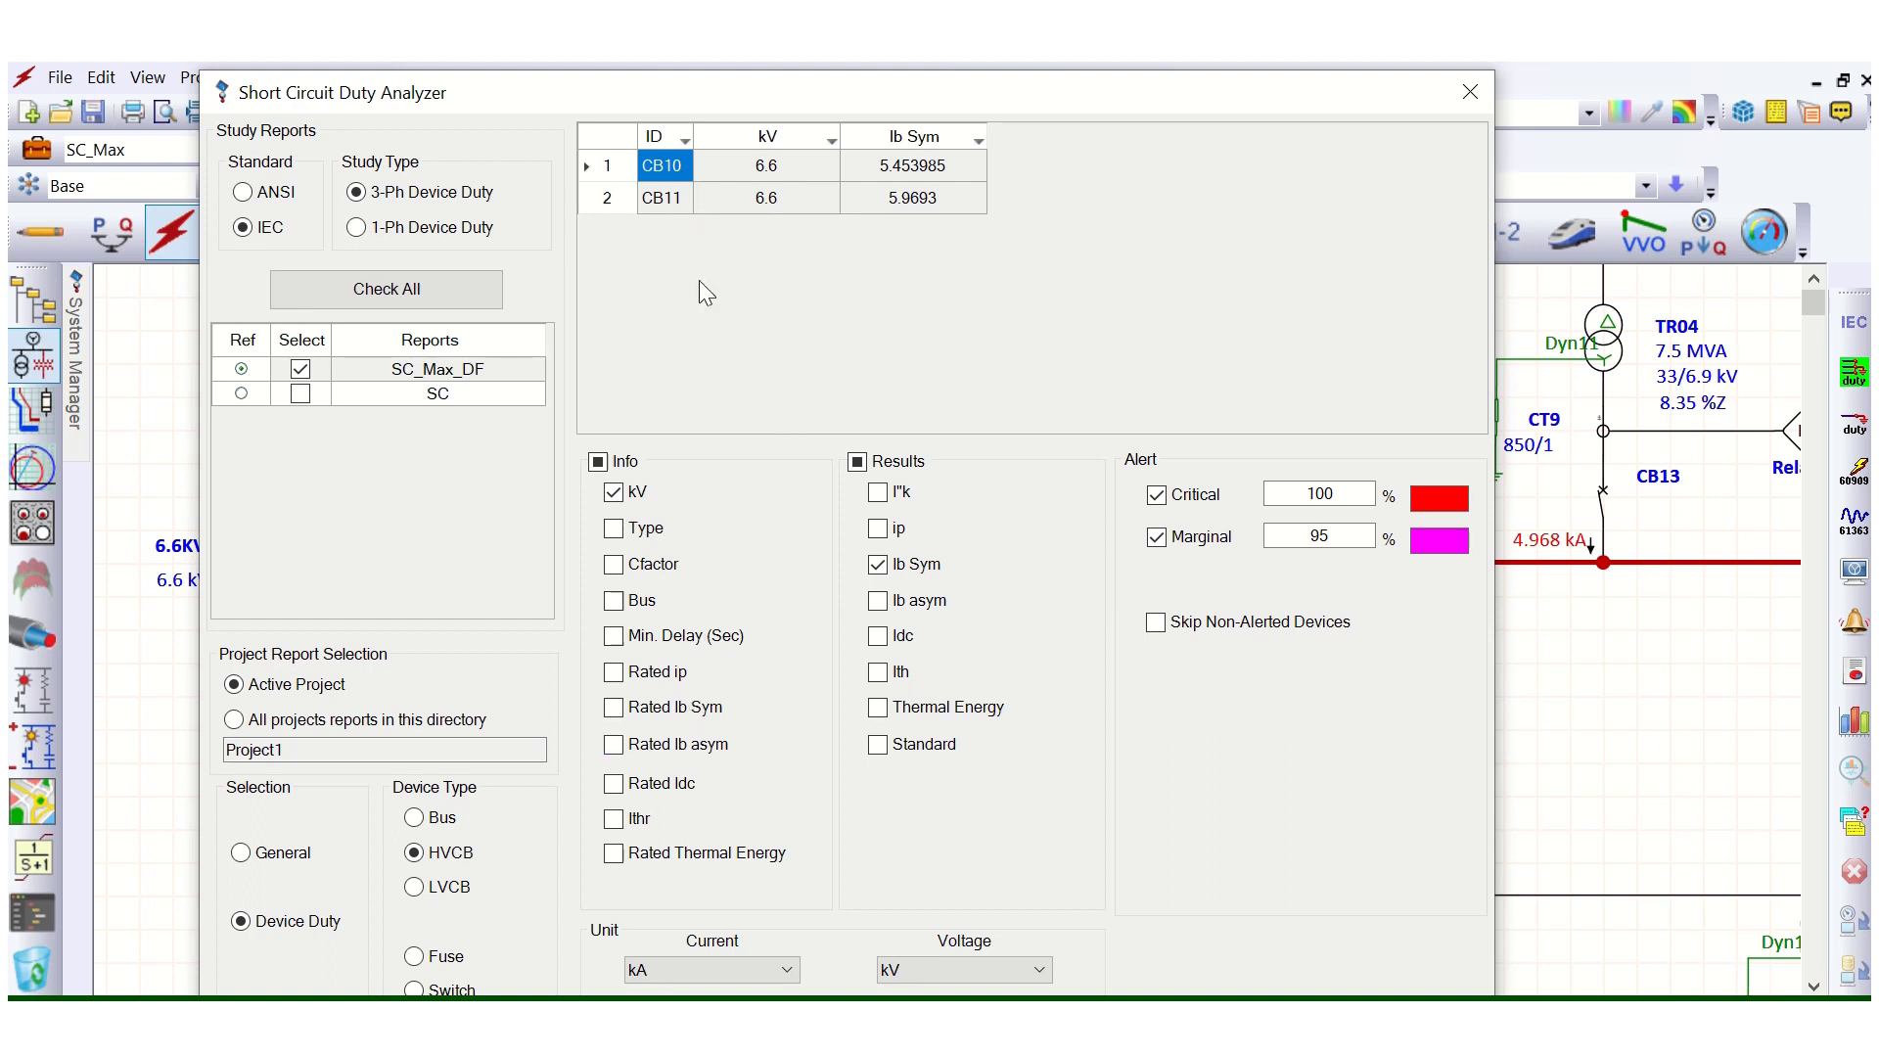
drag(527, 98, 603, 80)
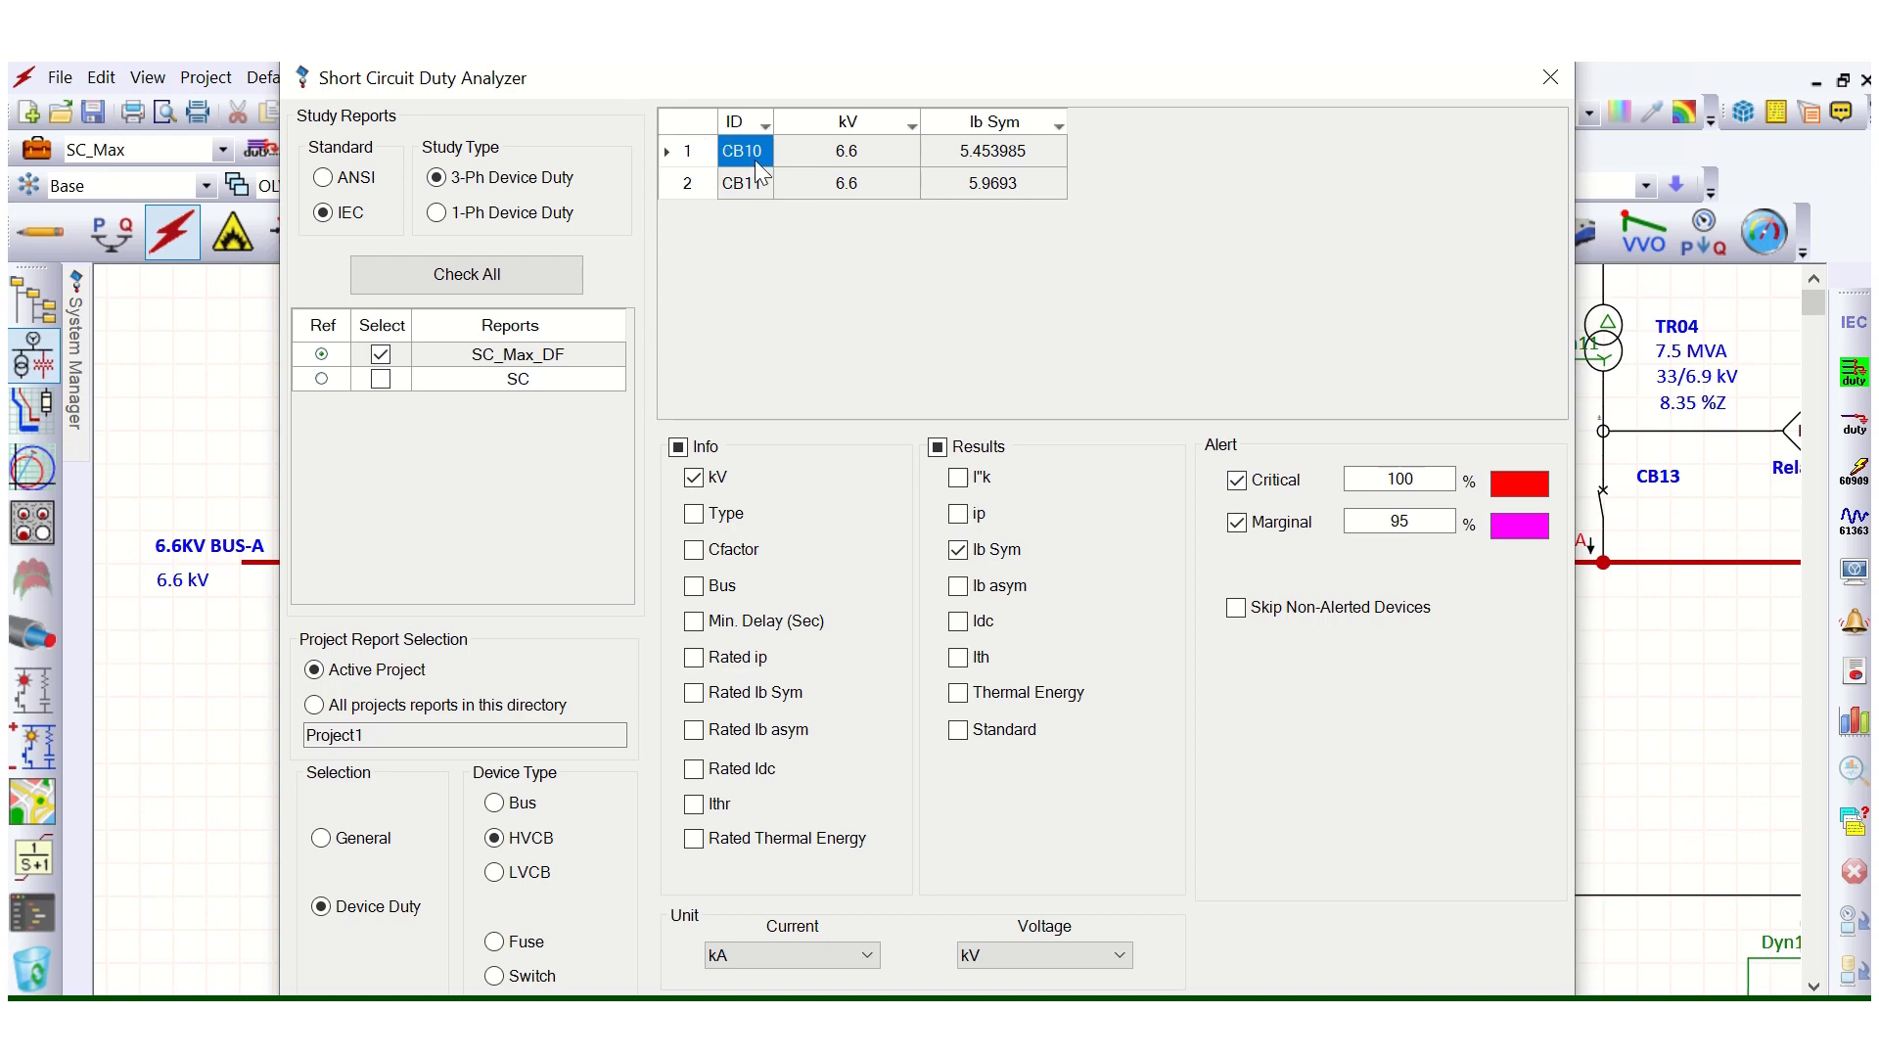
click(1550, 79)
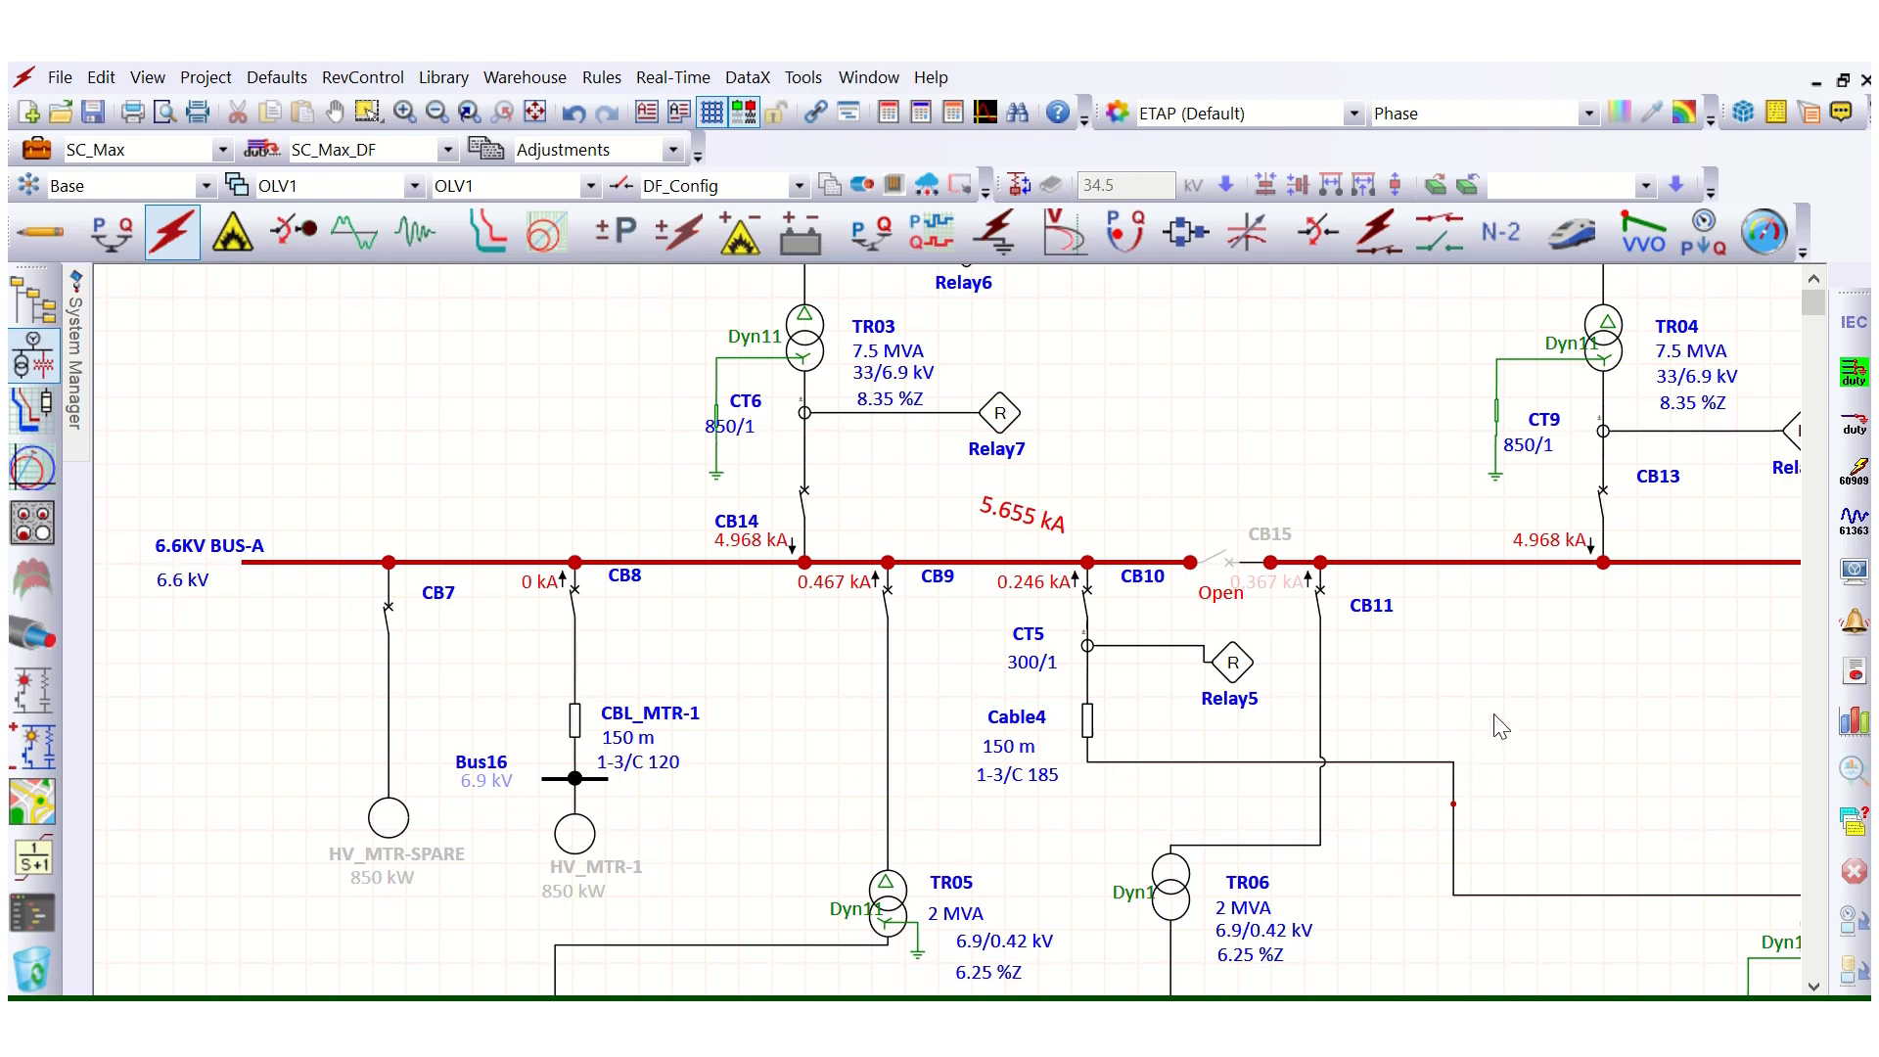
- Inspect the manufacturer, model and rating data of high-voltage breaker CB10, leaving it without changes
scroll(1366, 626, up, 1)
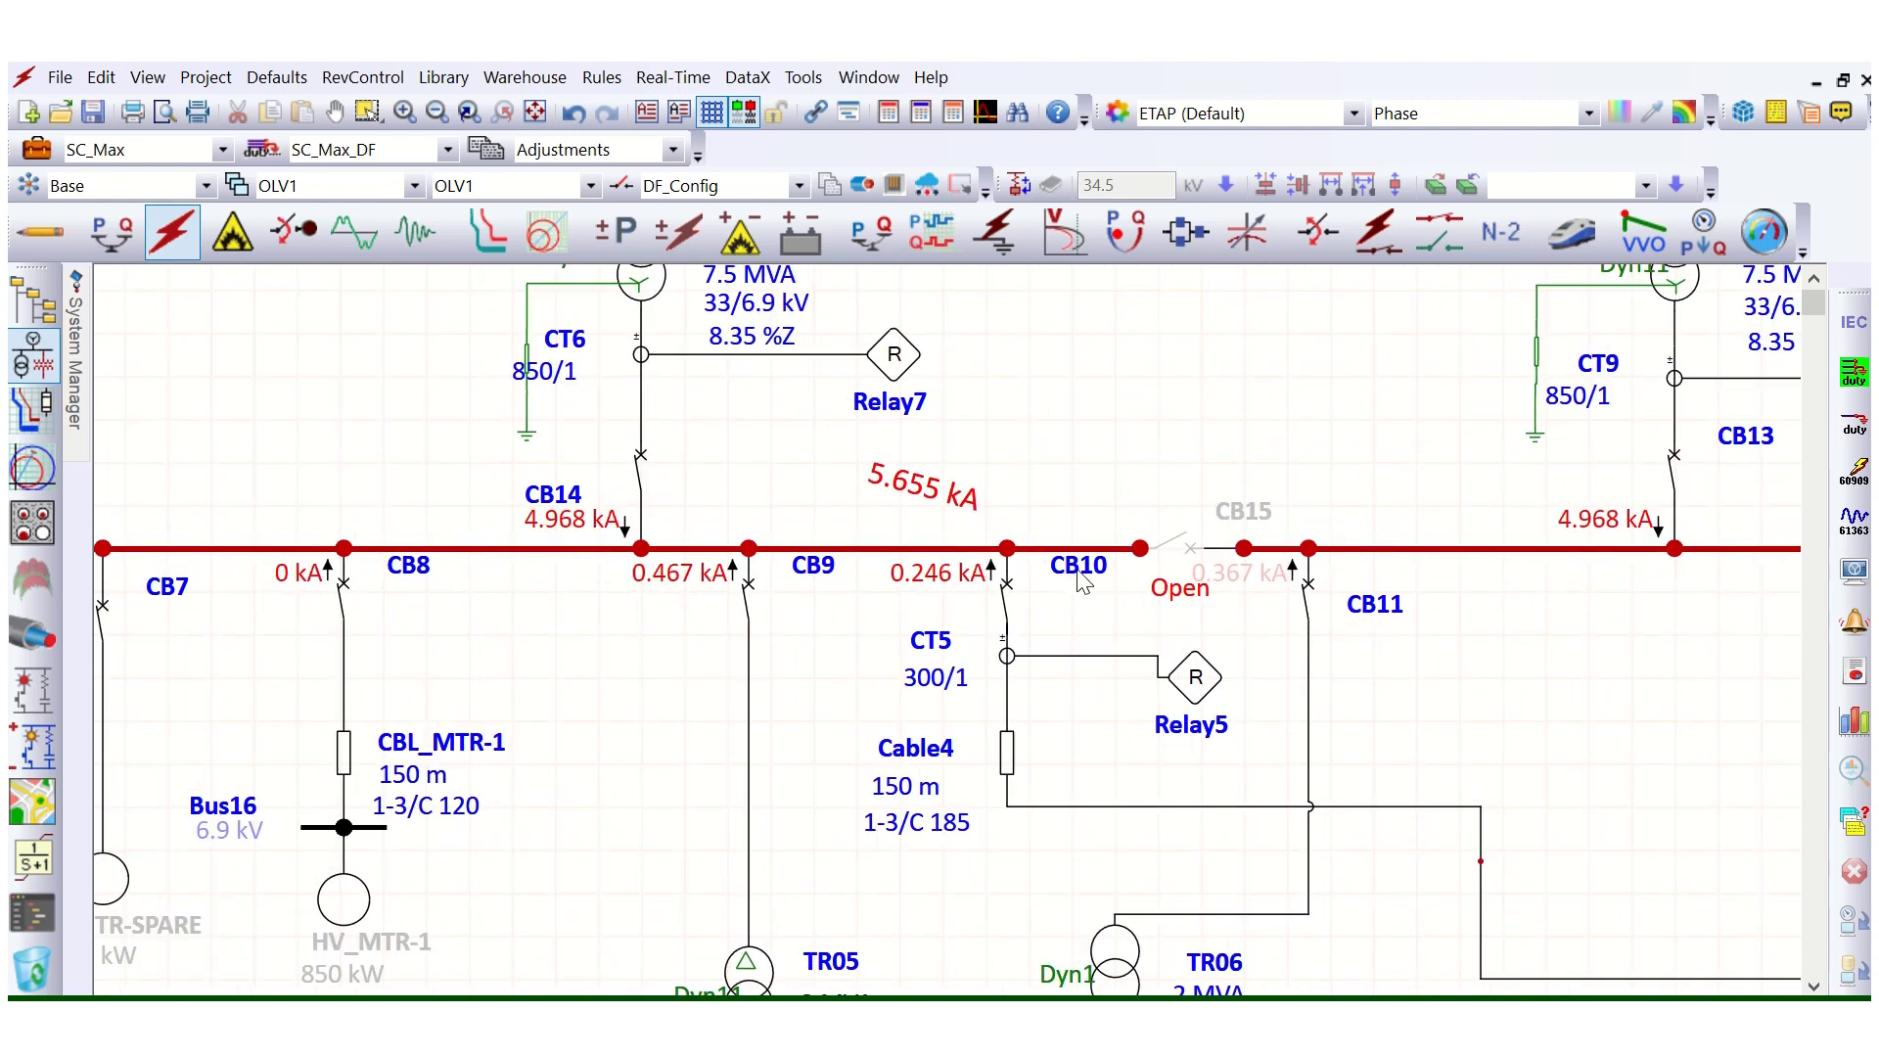
click(1009, 587)
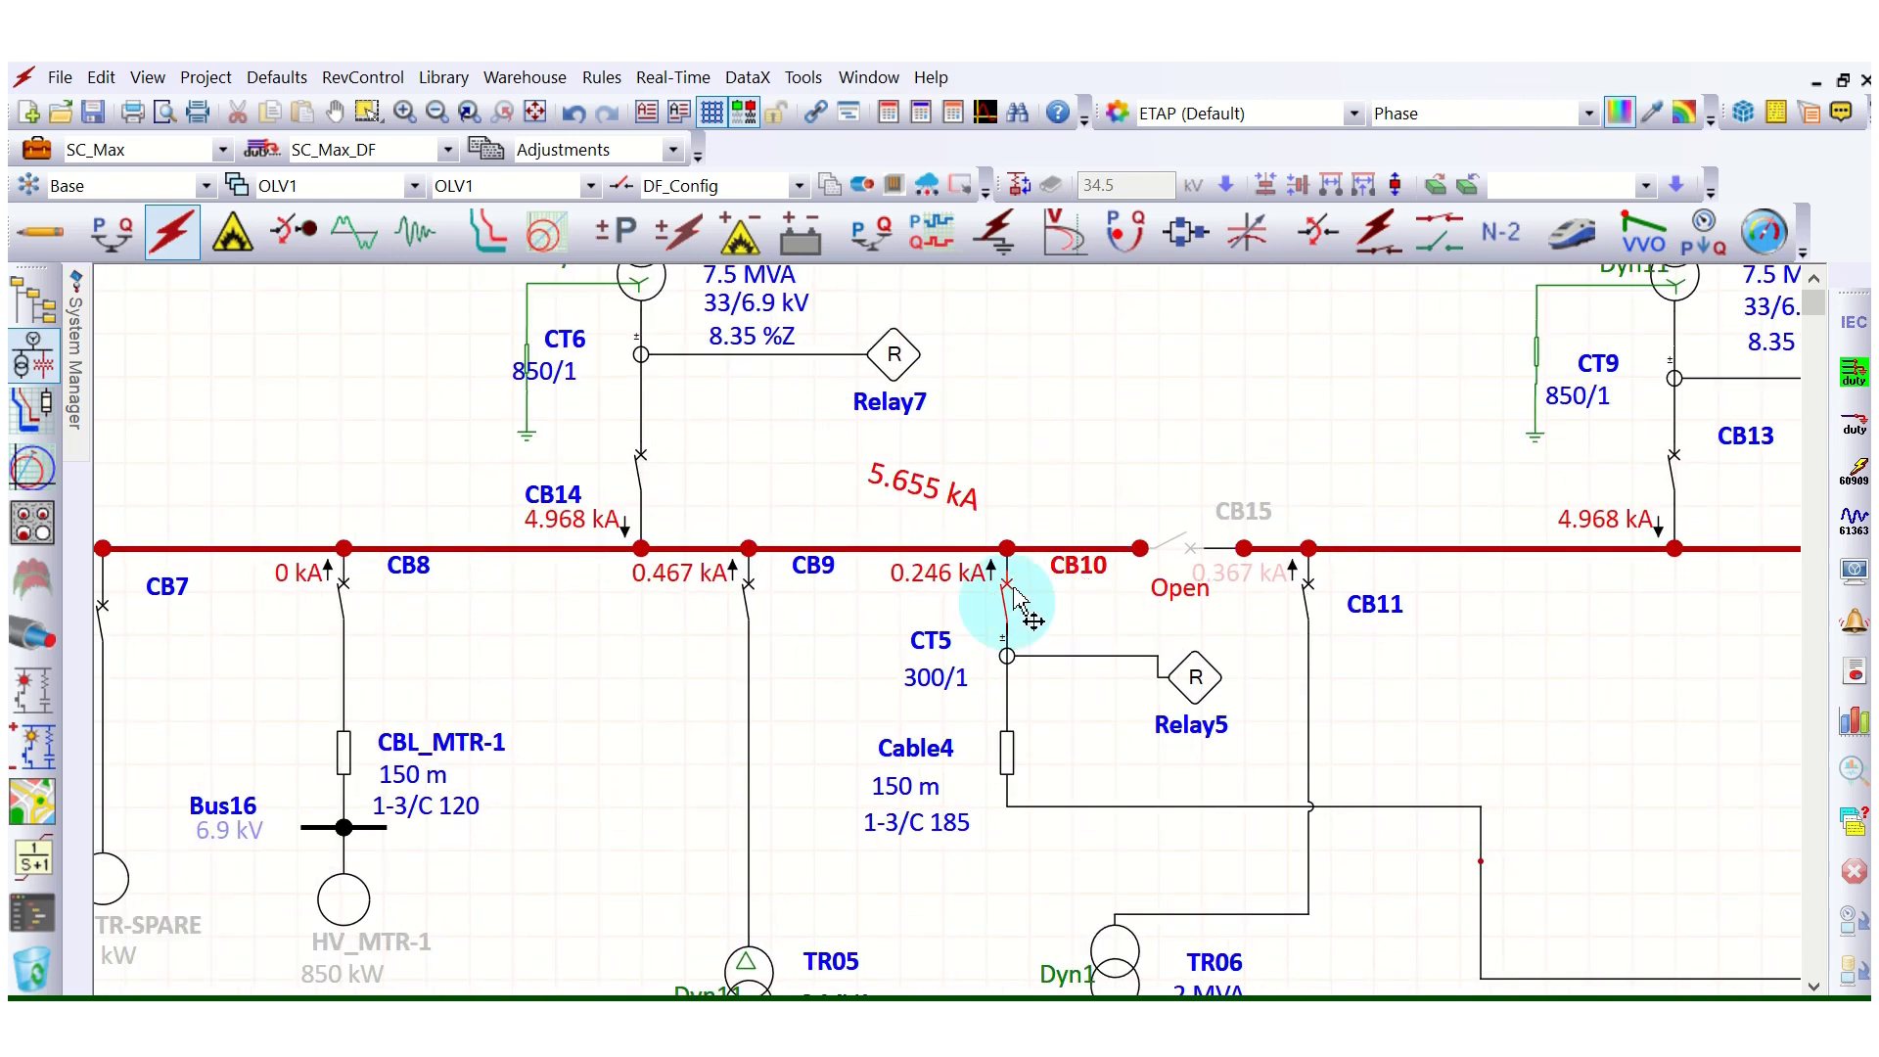
double_click(1016, 595)
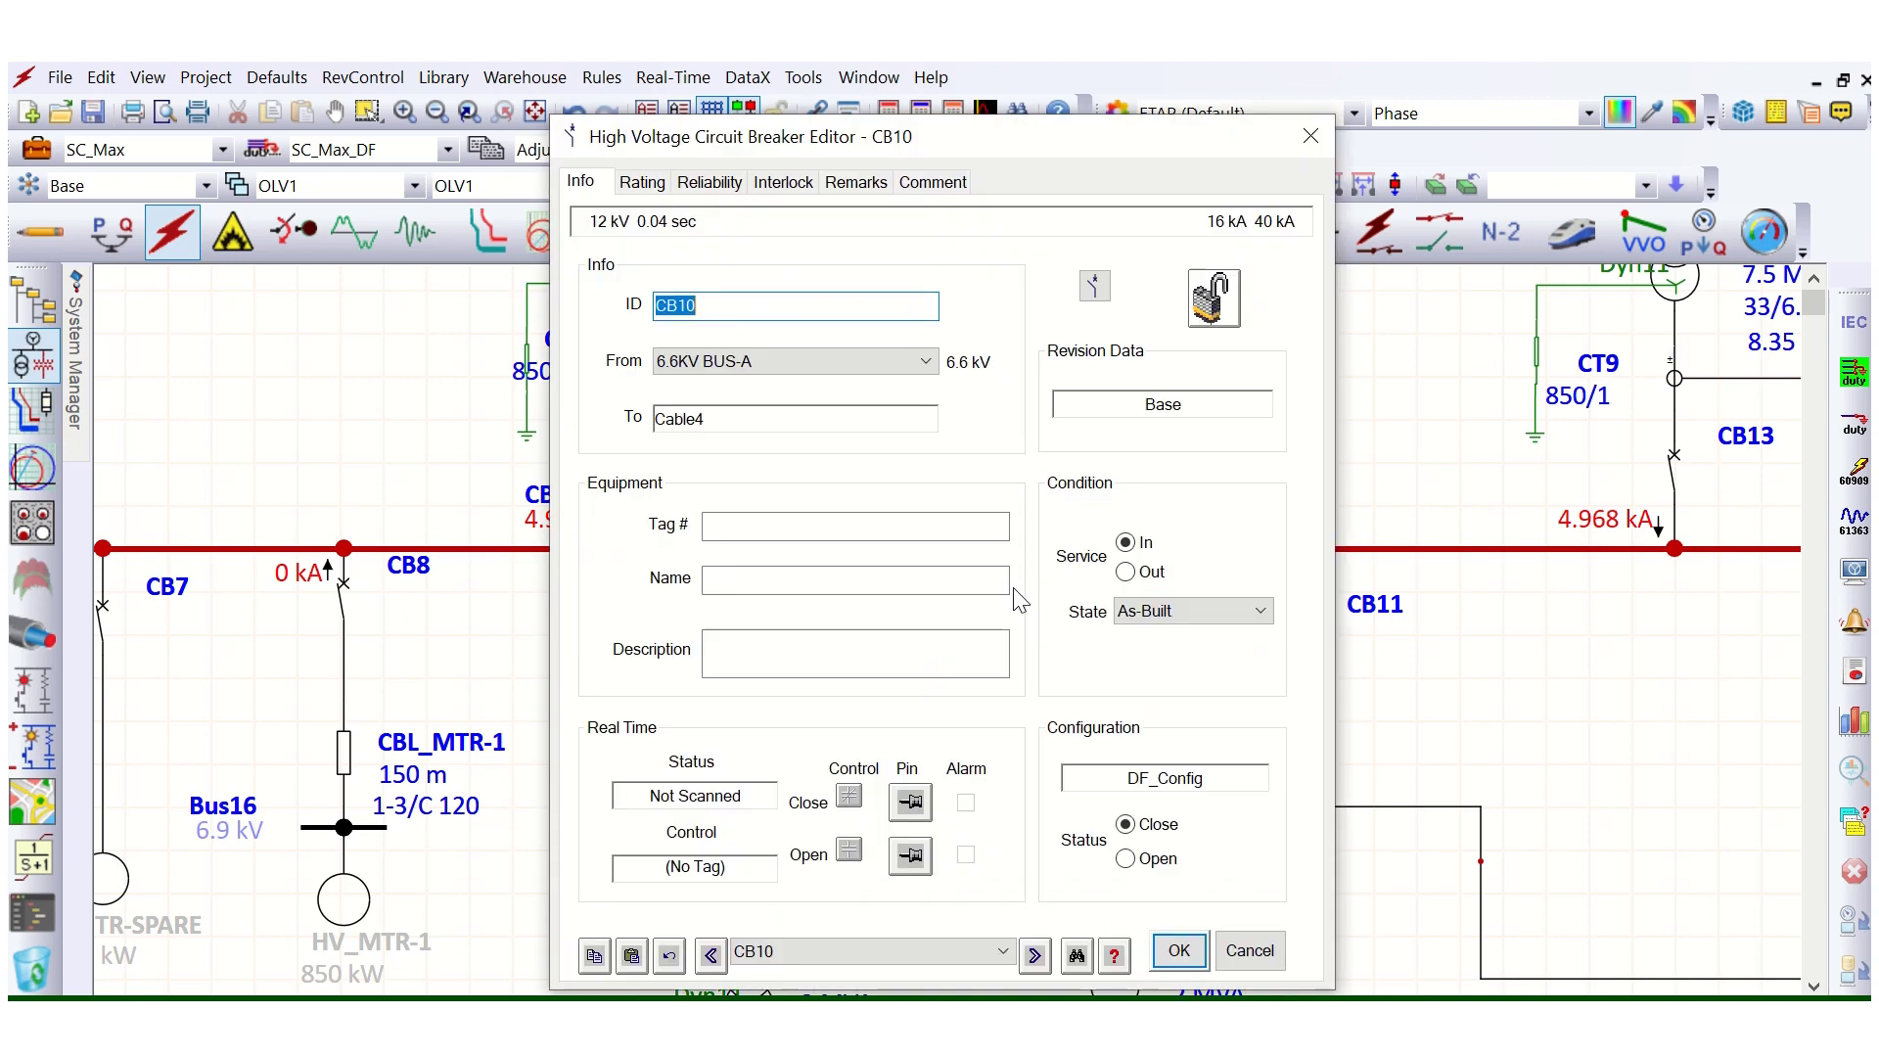
click(646, 184)
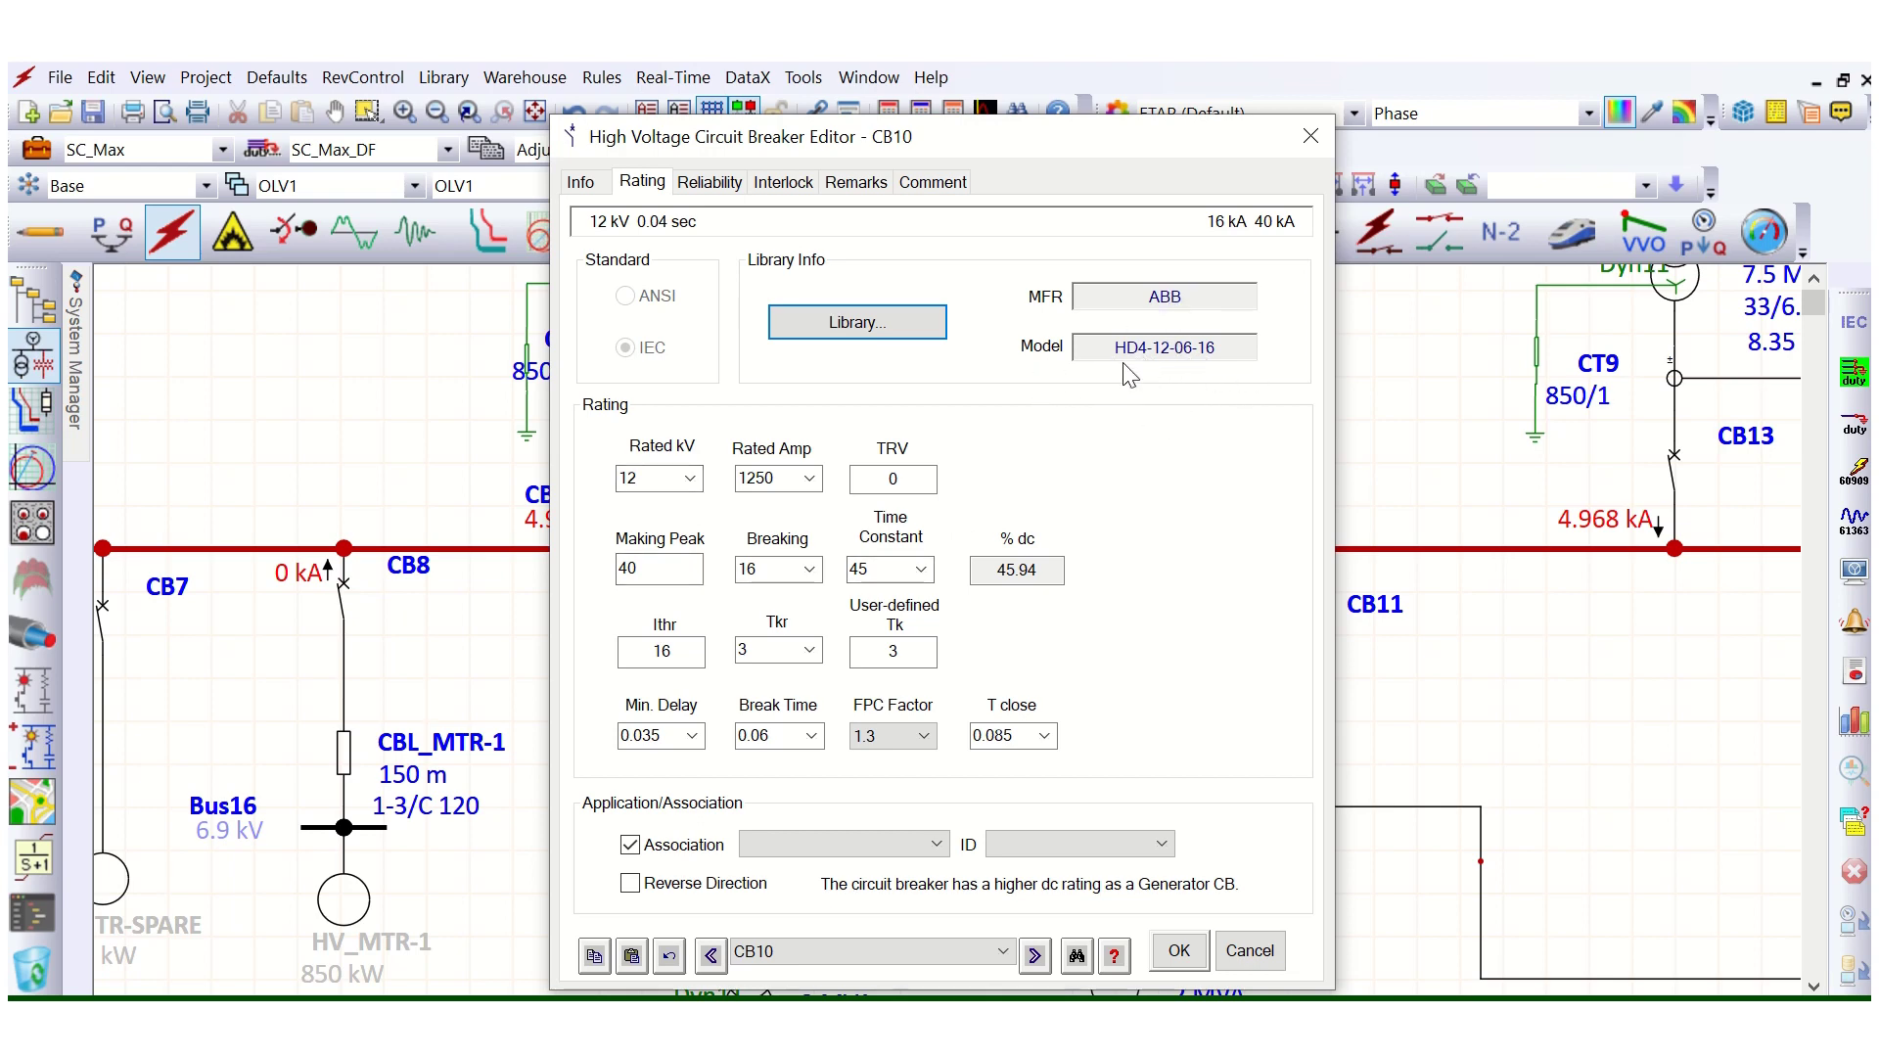
click(1261, 958)
- Inspect the rating data of high-voltage breaker CB11, including its Ithr and % dc, and close its editor without changes
double_click(1310, 594)
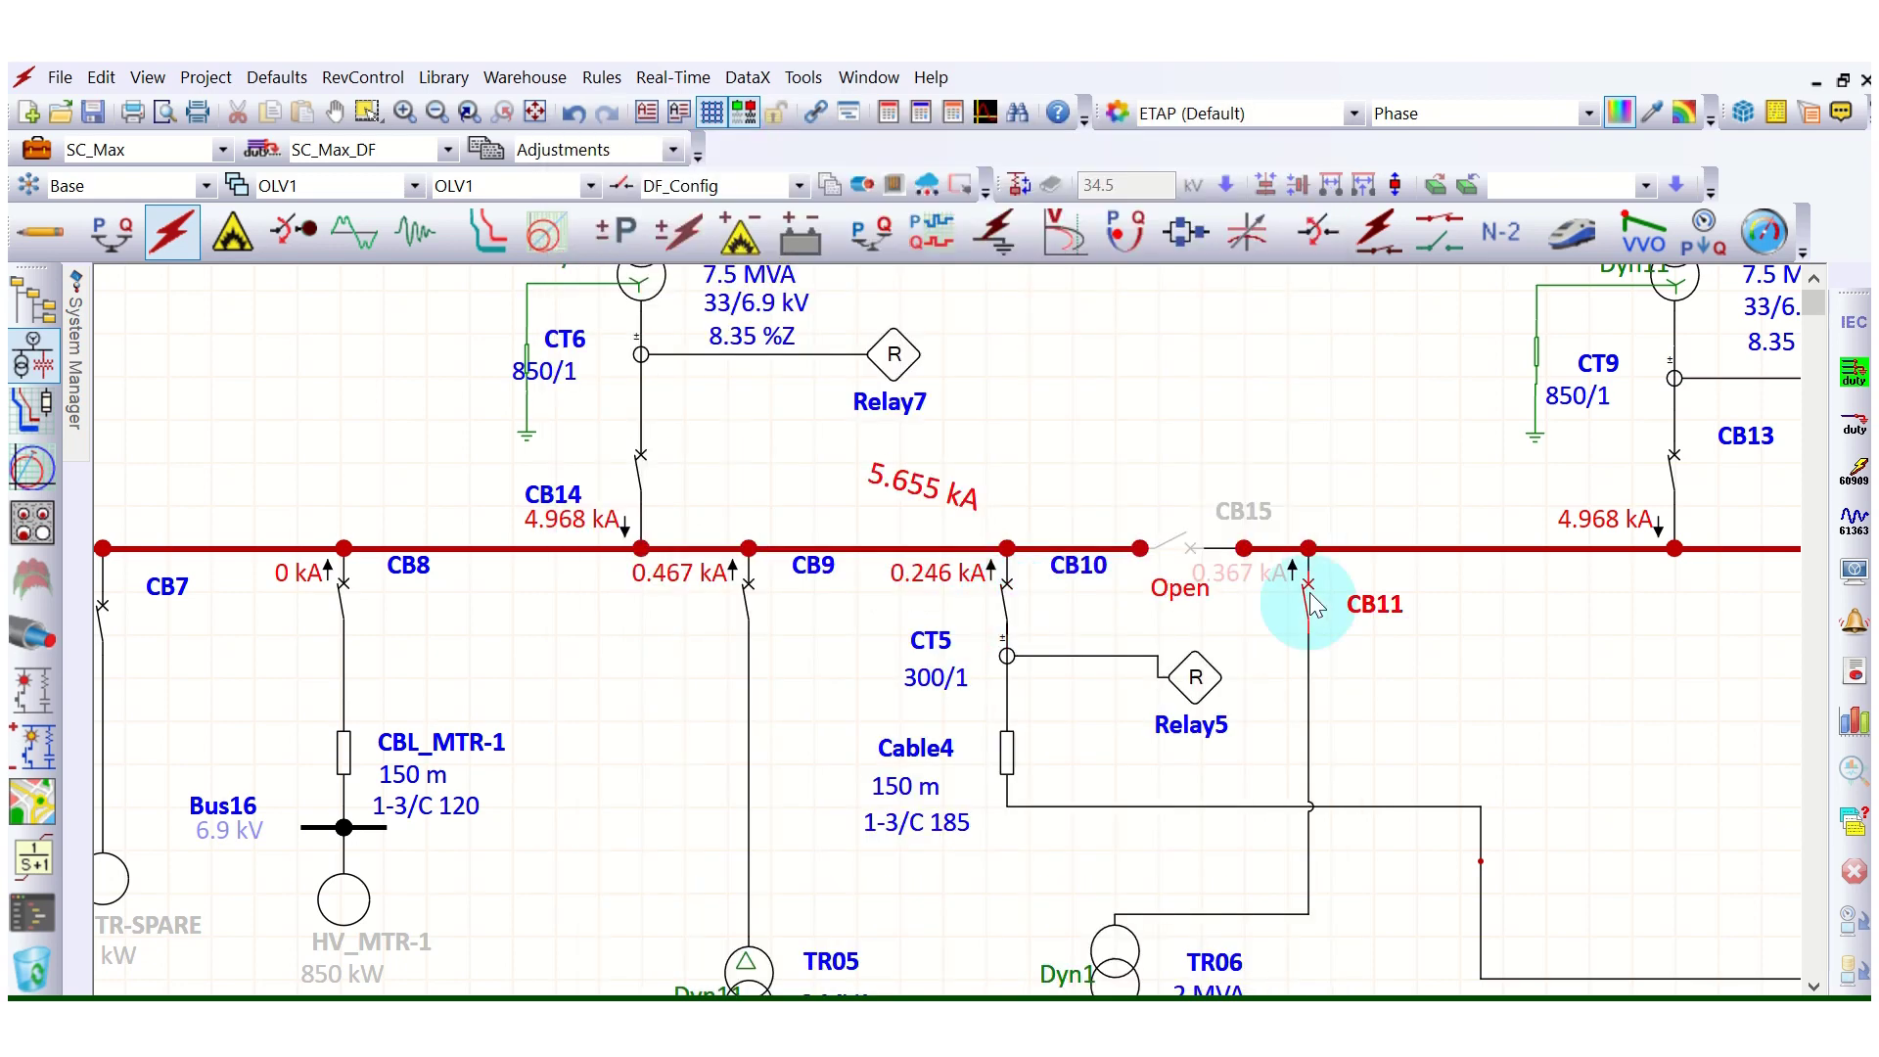
click(643, 184)
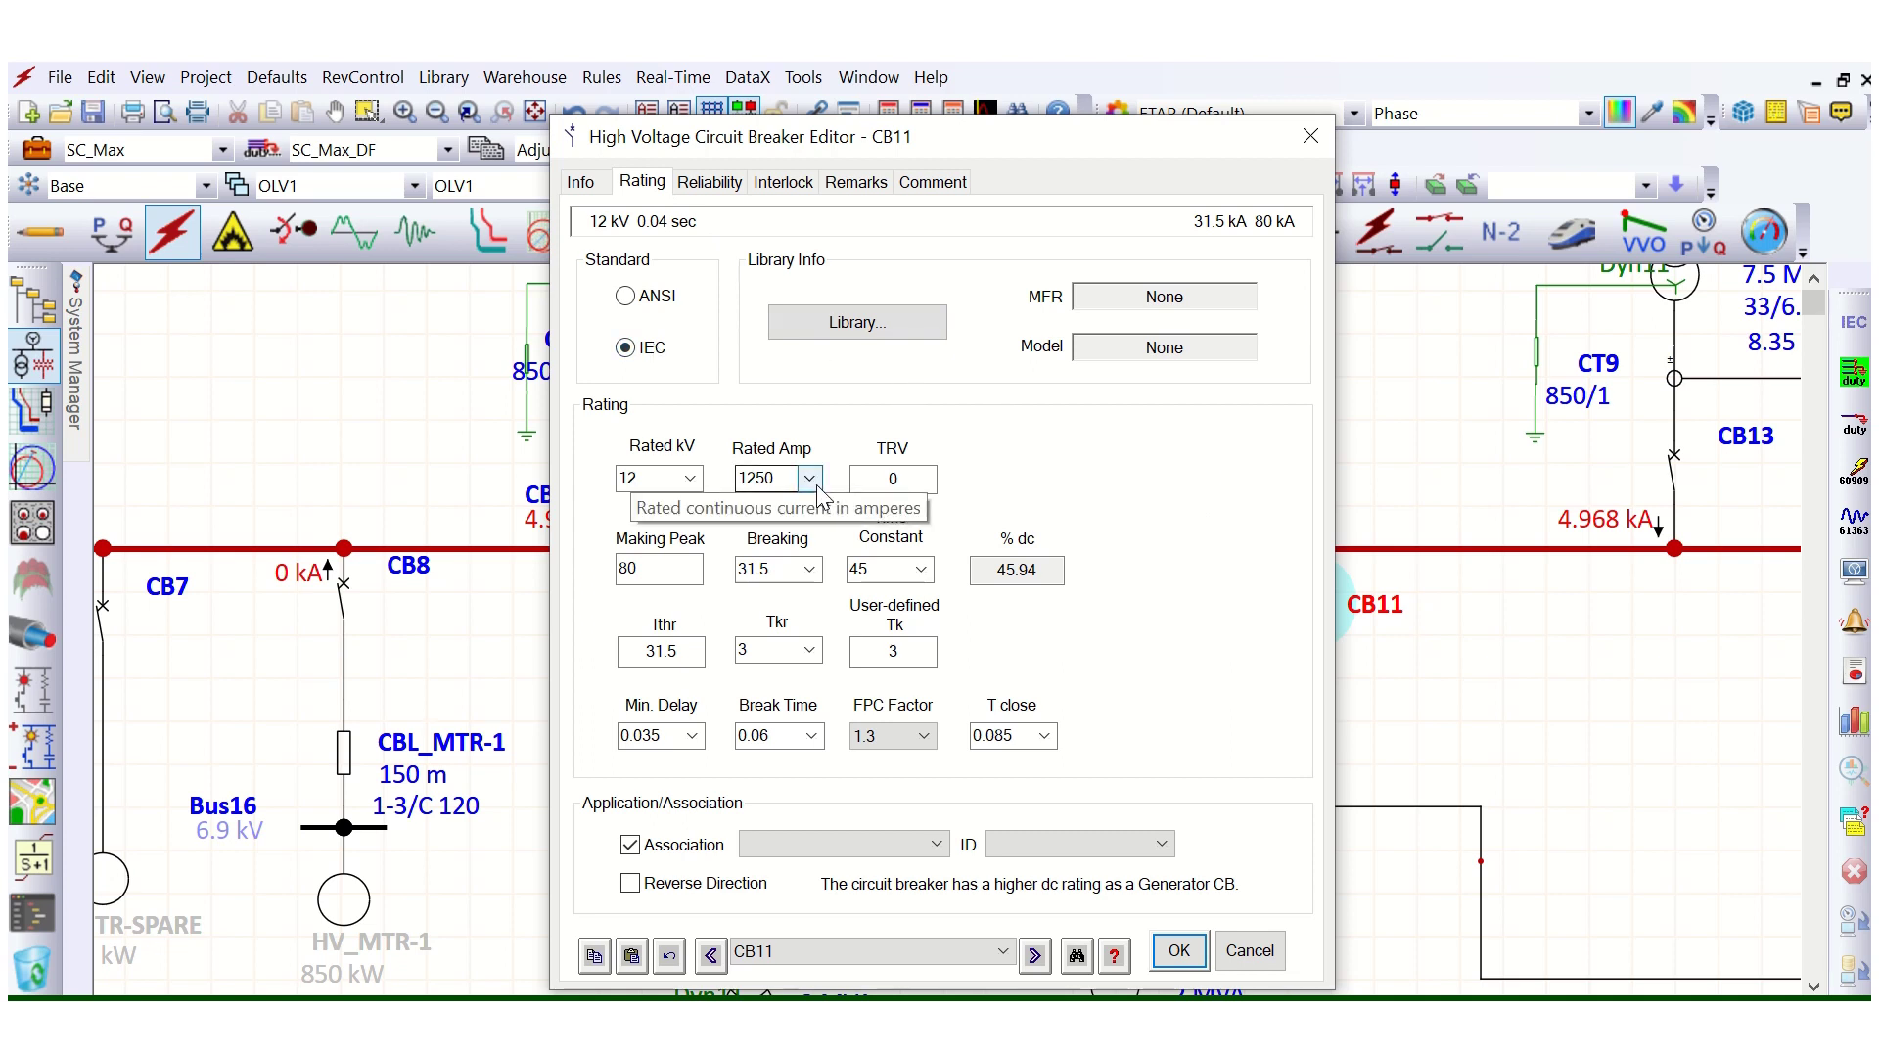
click(674, 652)
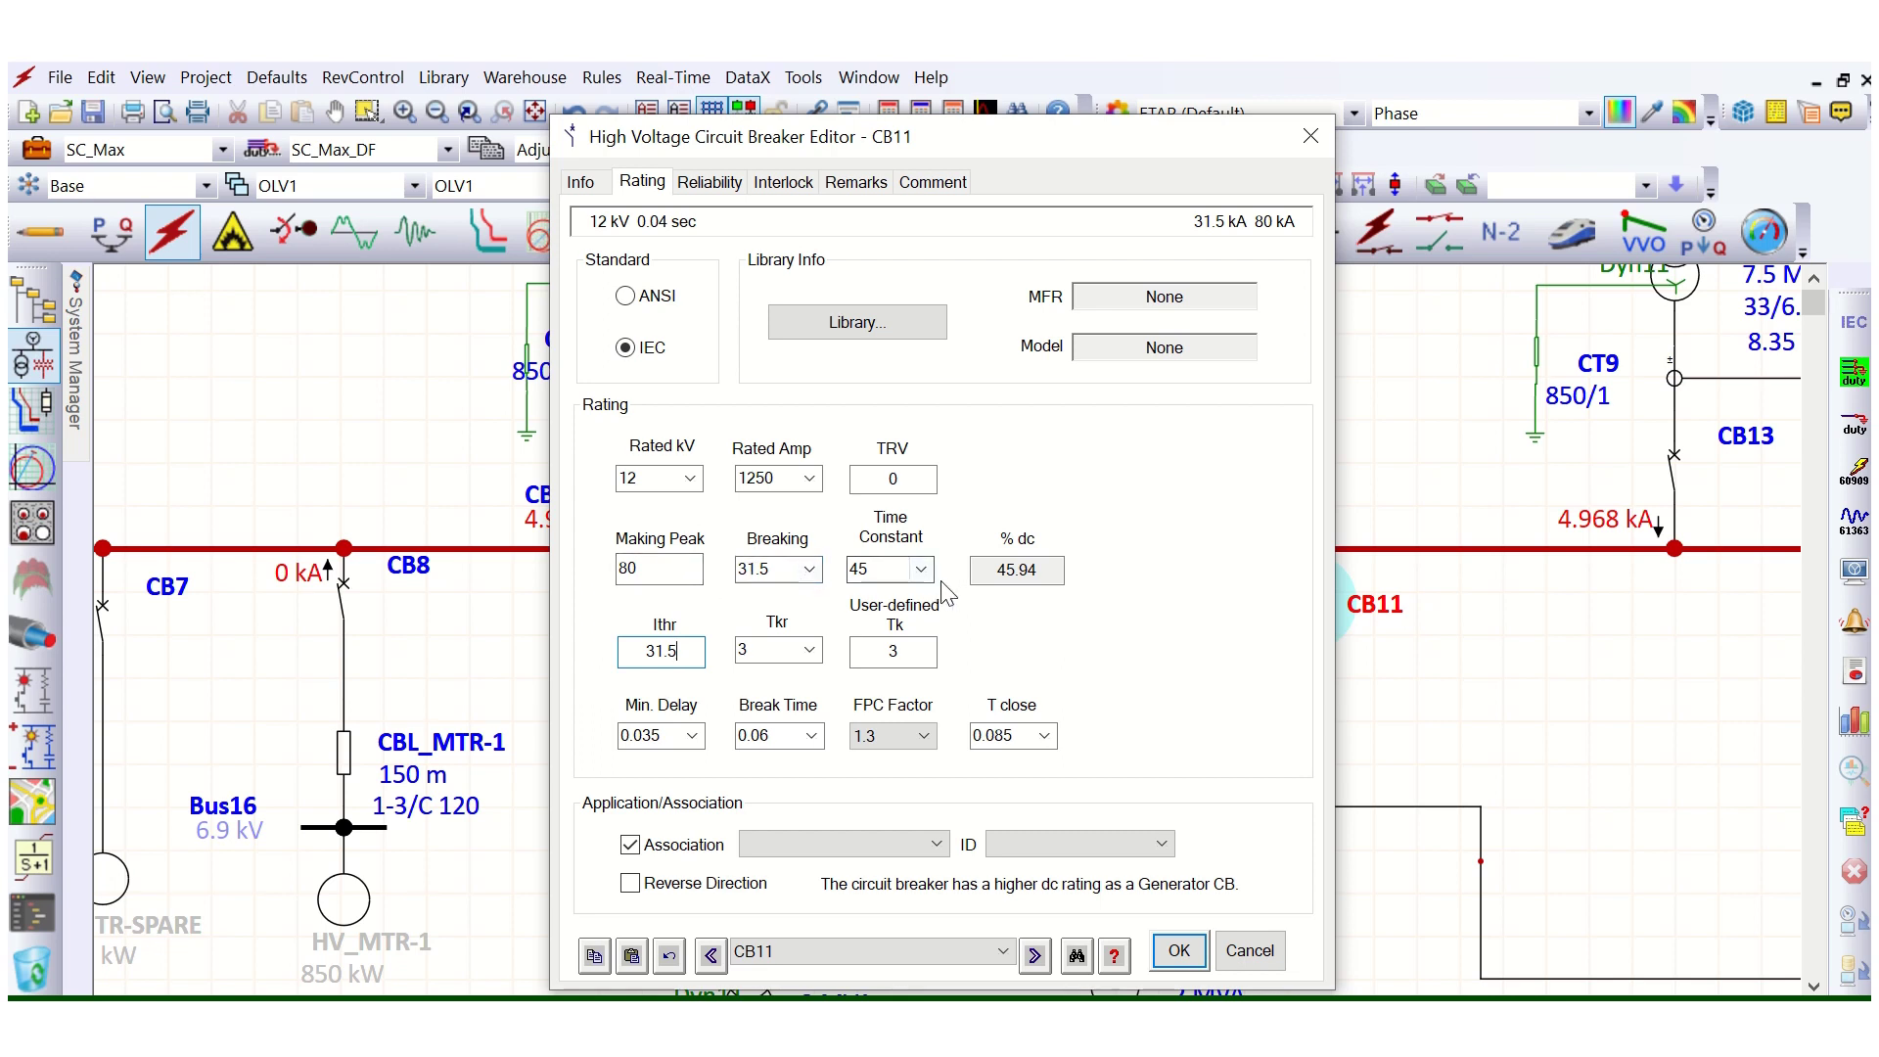
click(1017, 570)
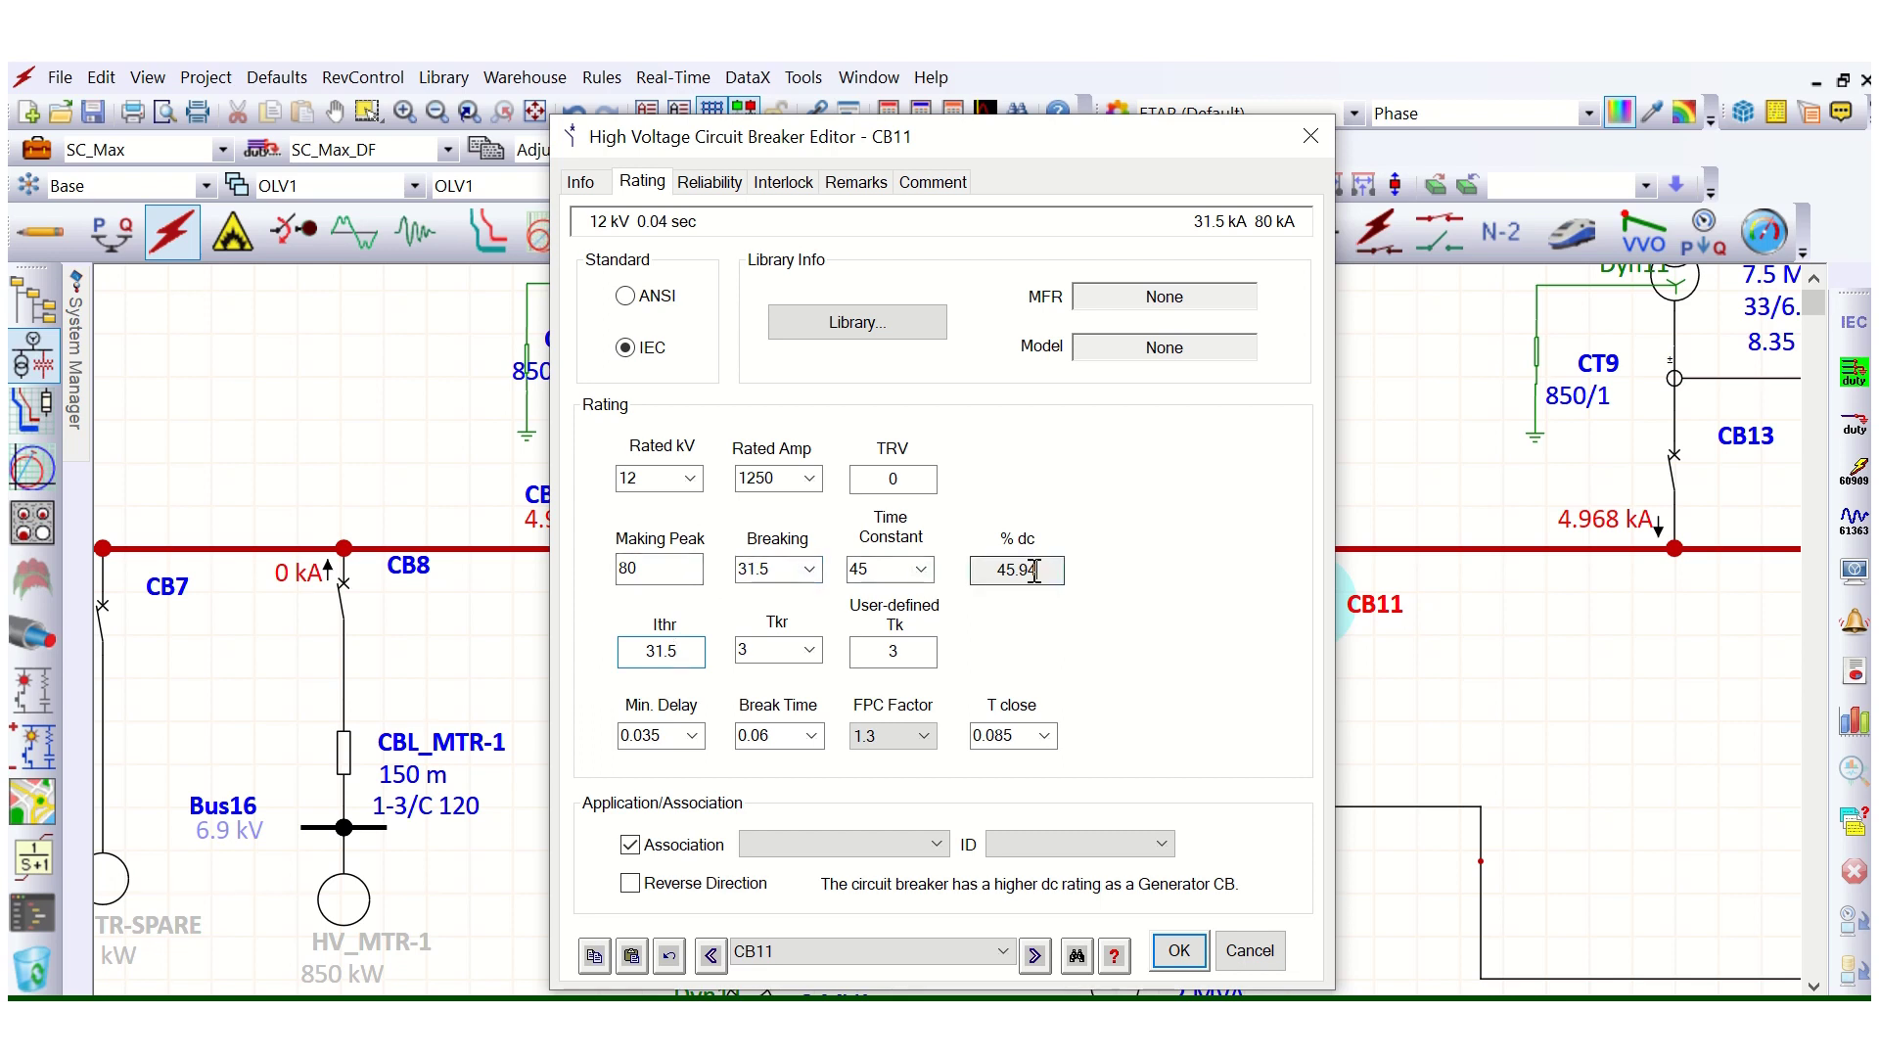
double_click(687, 652)
click(1243, 954)
click(1483, 665)
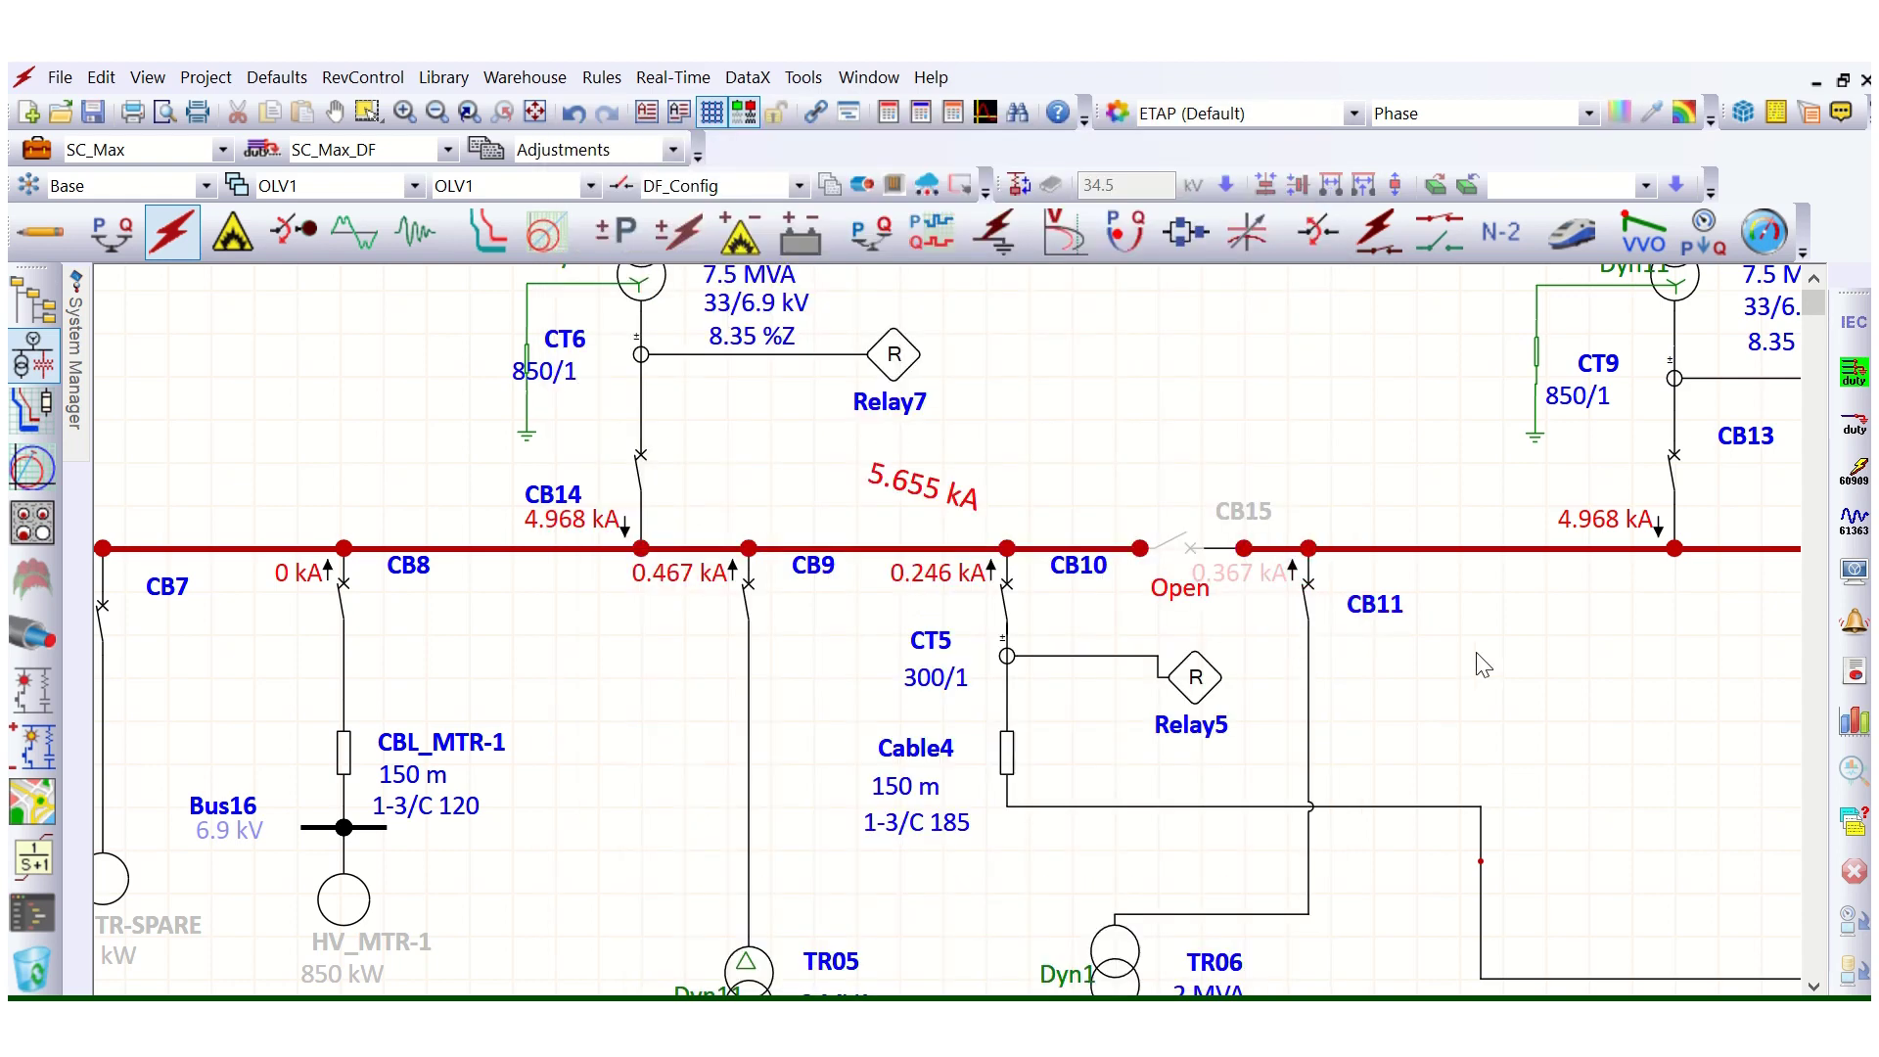
- Open the IEC high-voltage breaker library from the rating data of breaker CB9
scroll(1340, 572, down, 1)
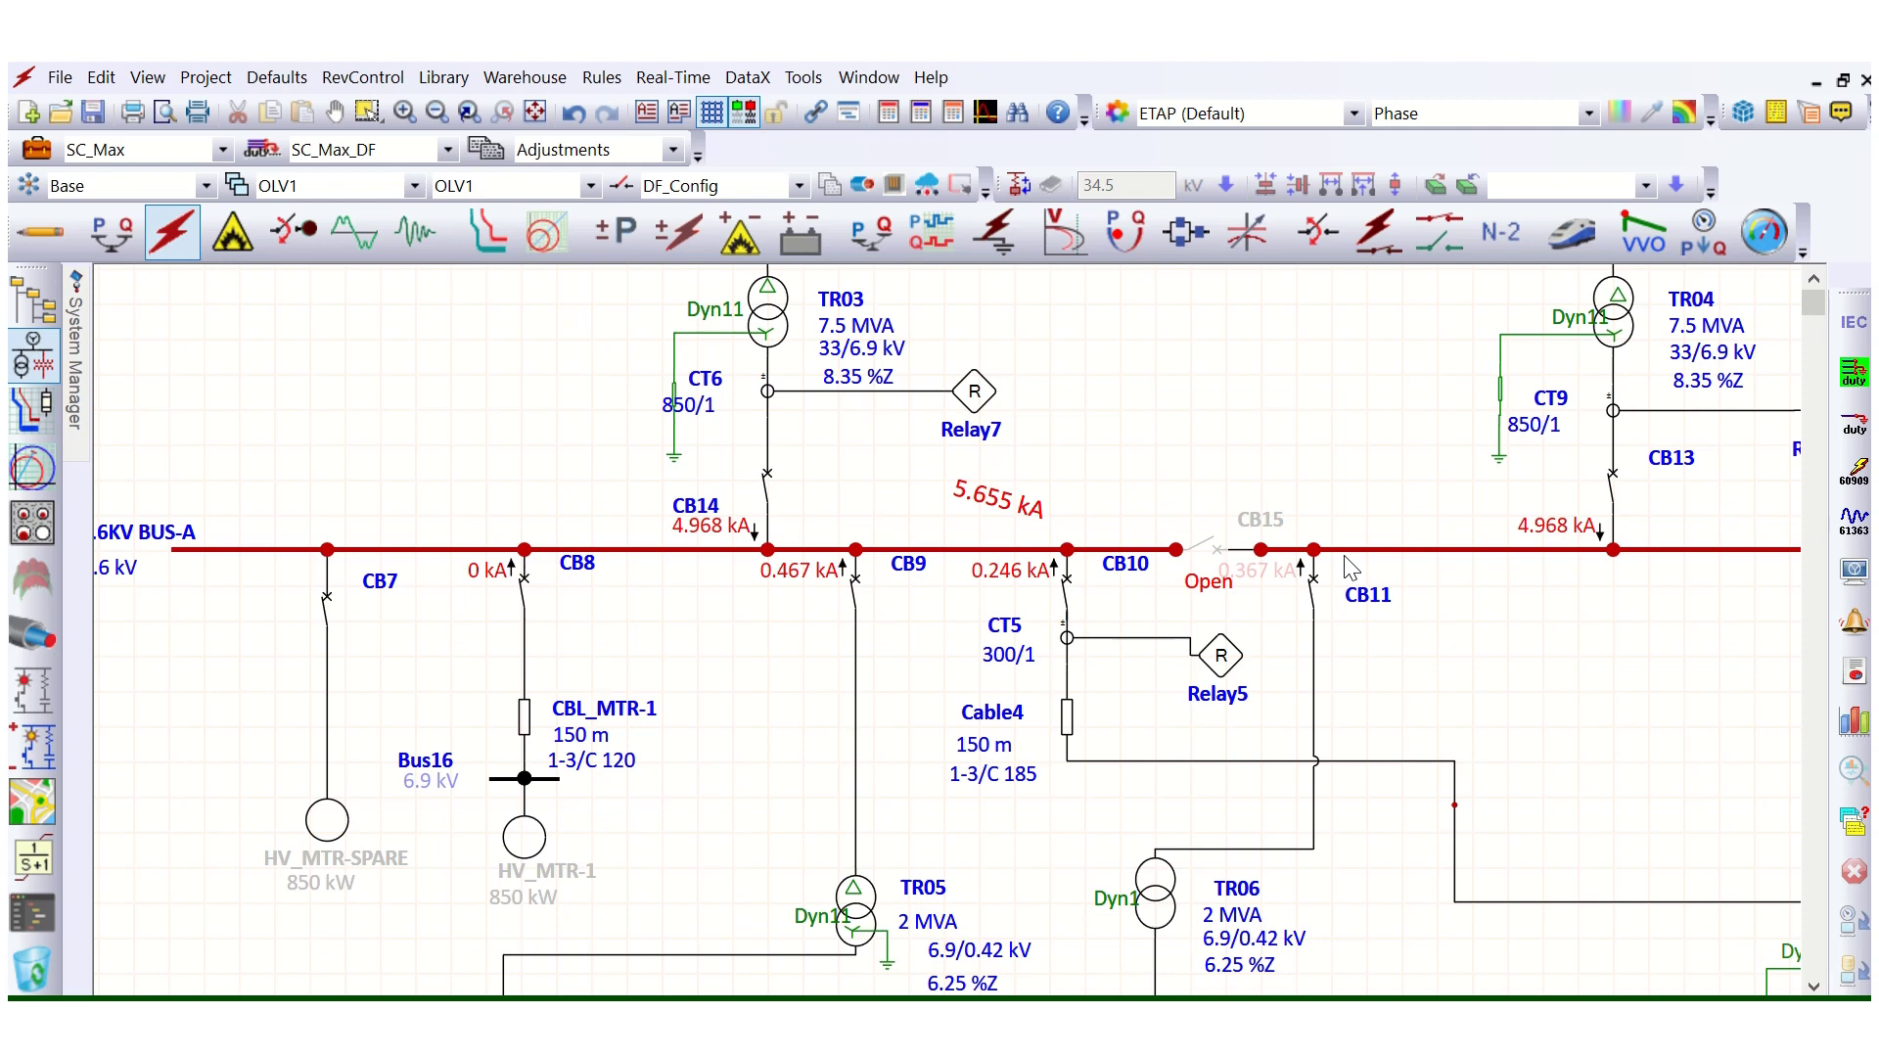
double_click(858, 586)
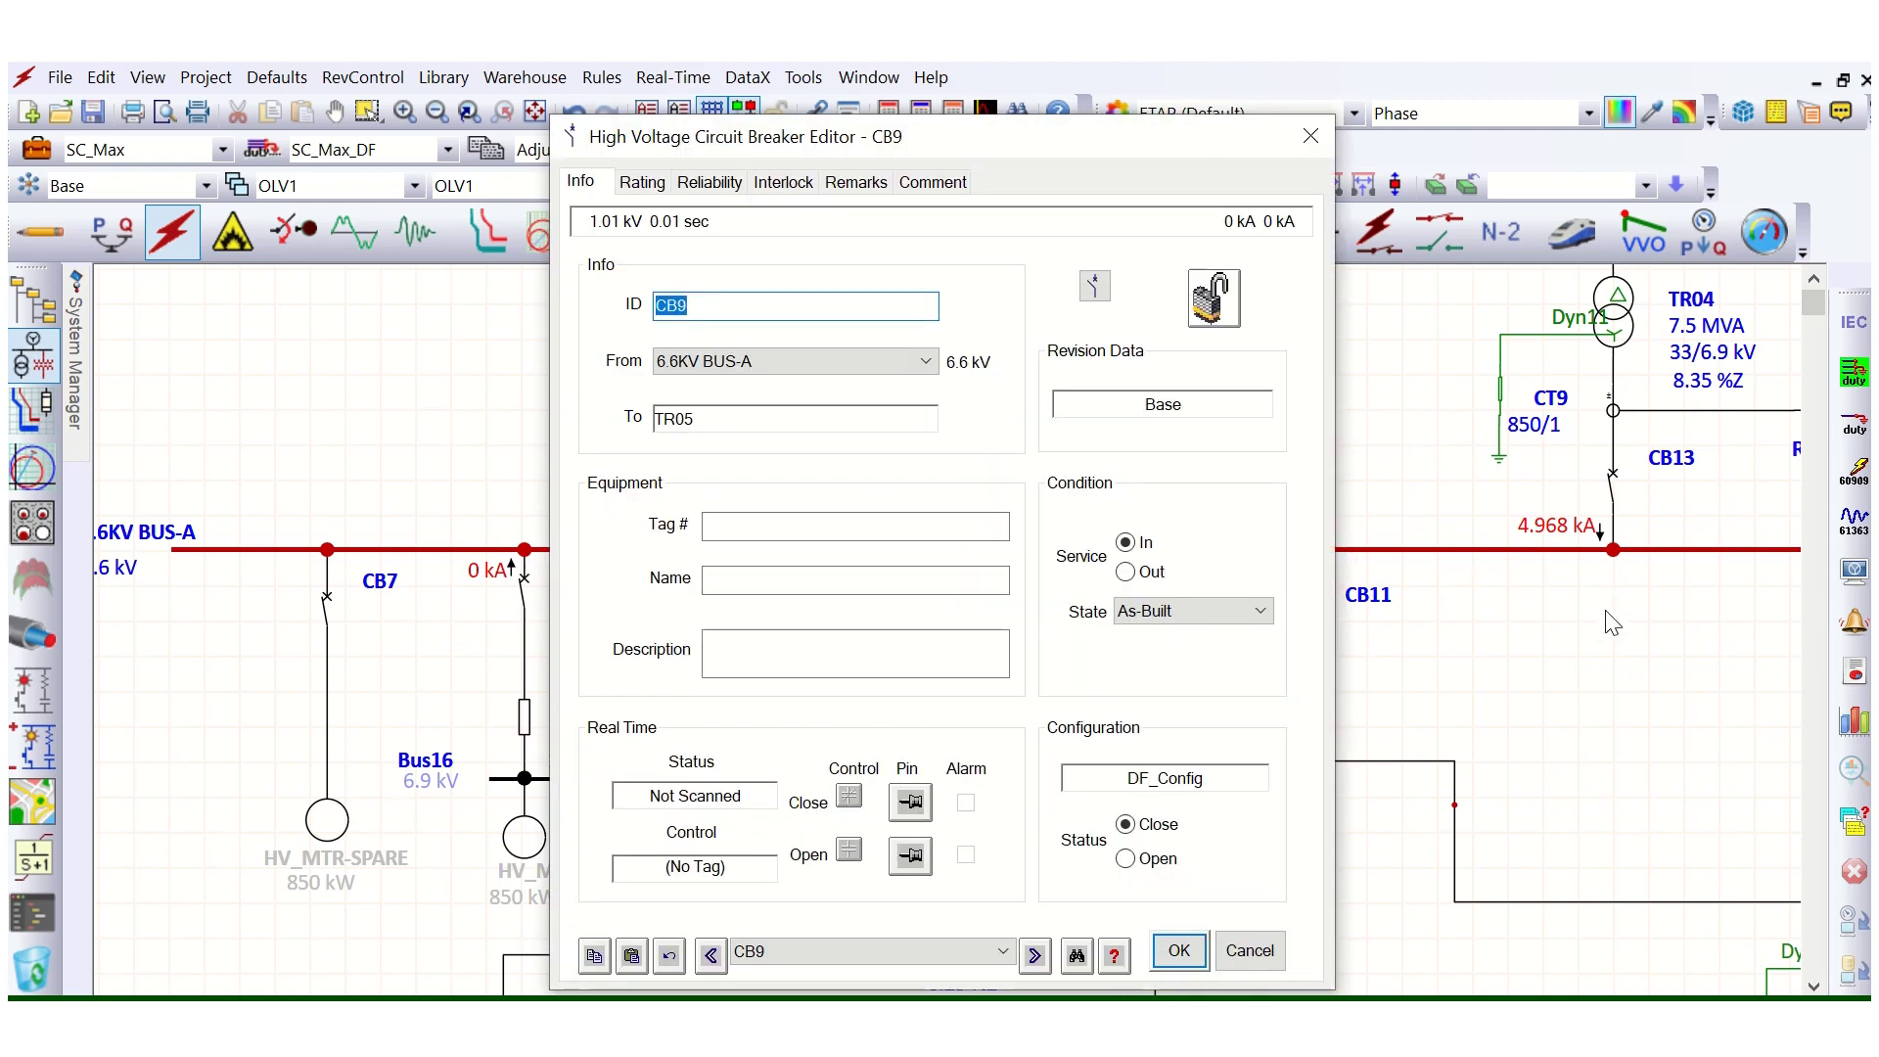
click(642, 183)
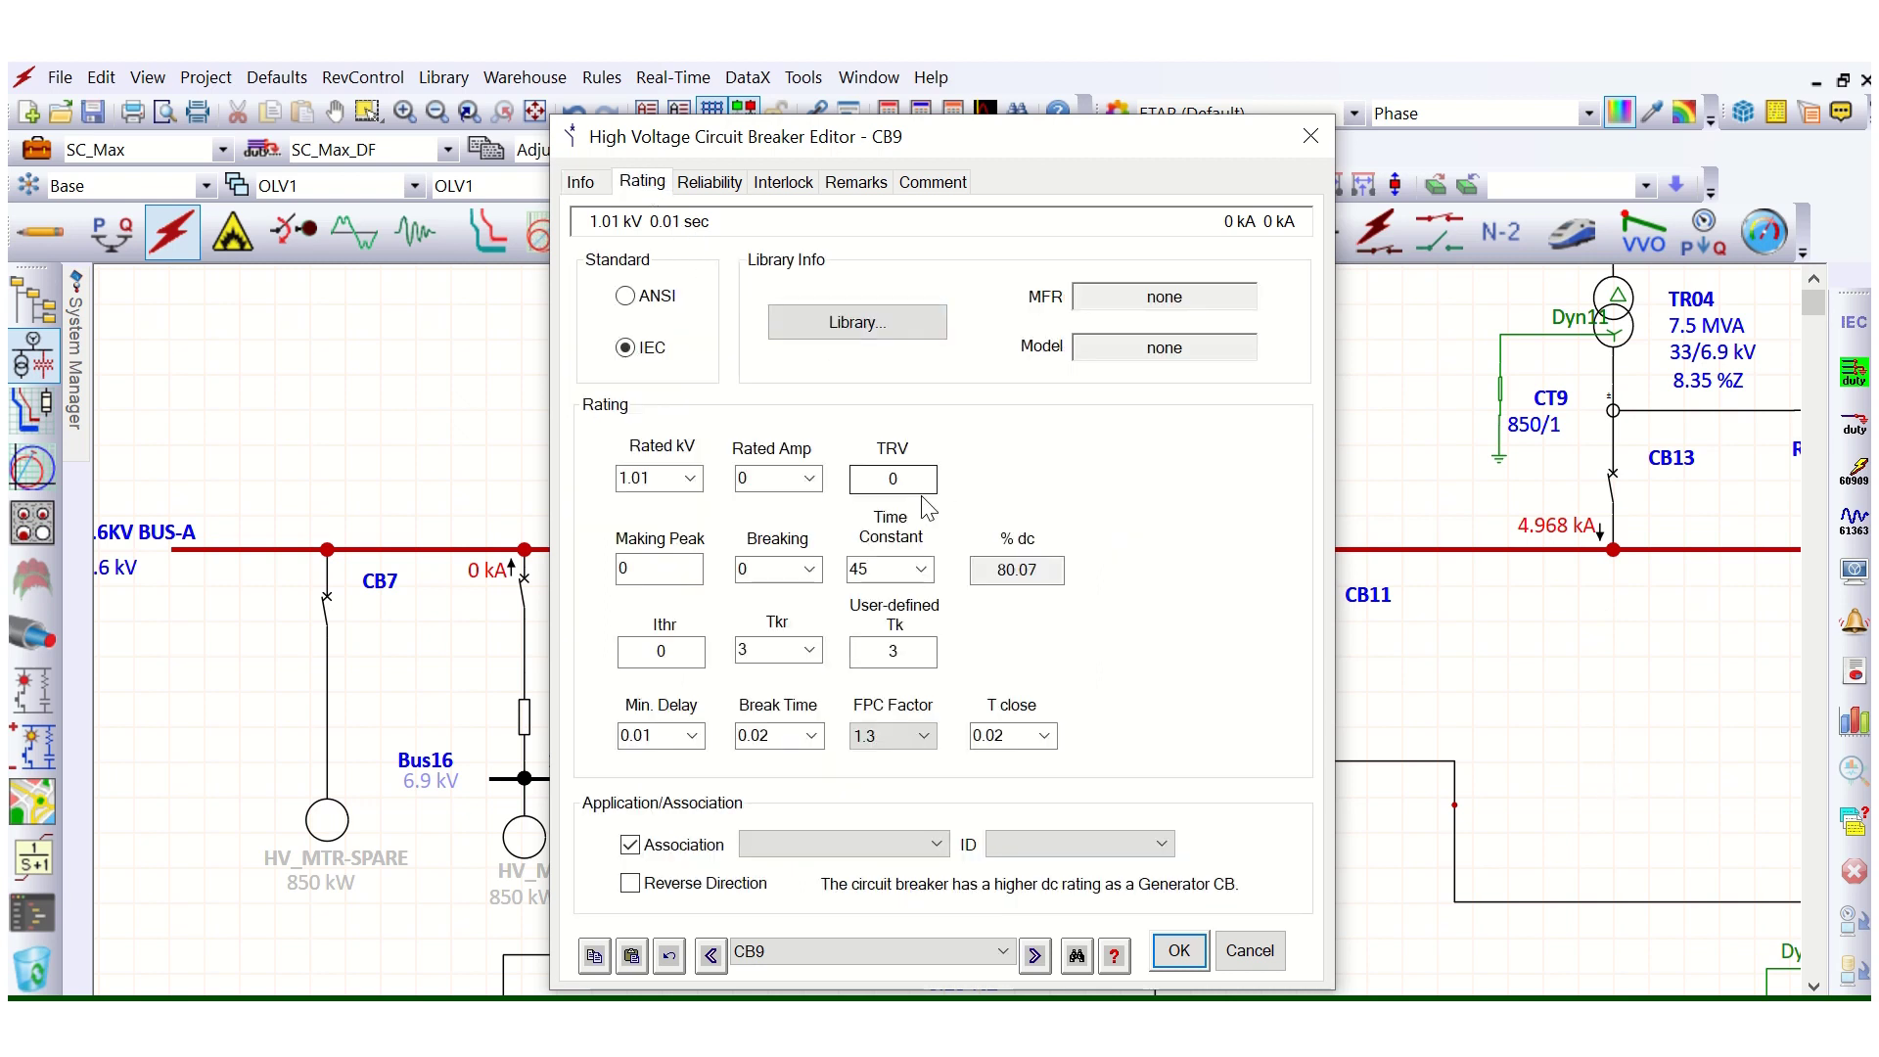
click(653, 576)
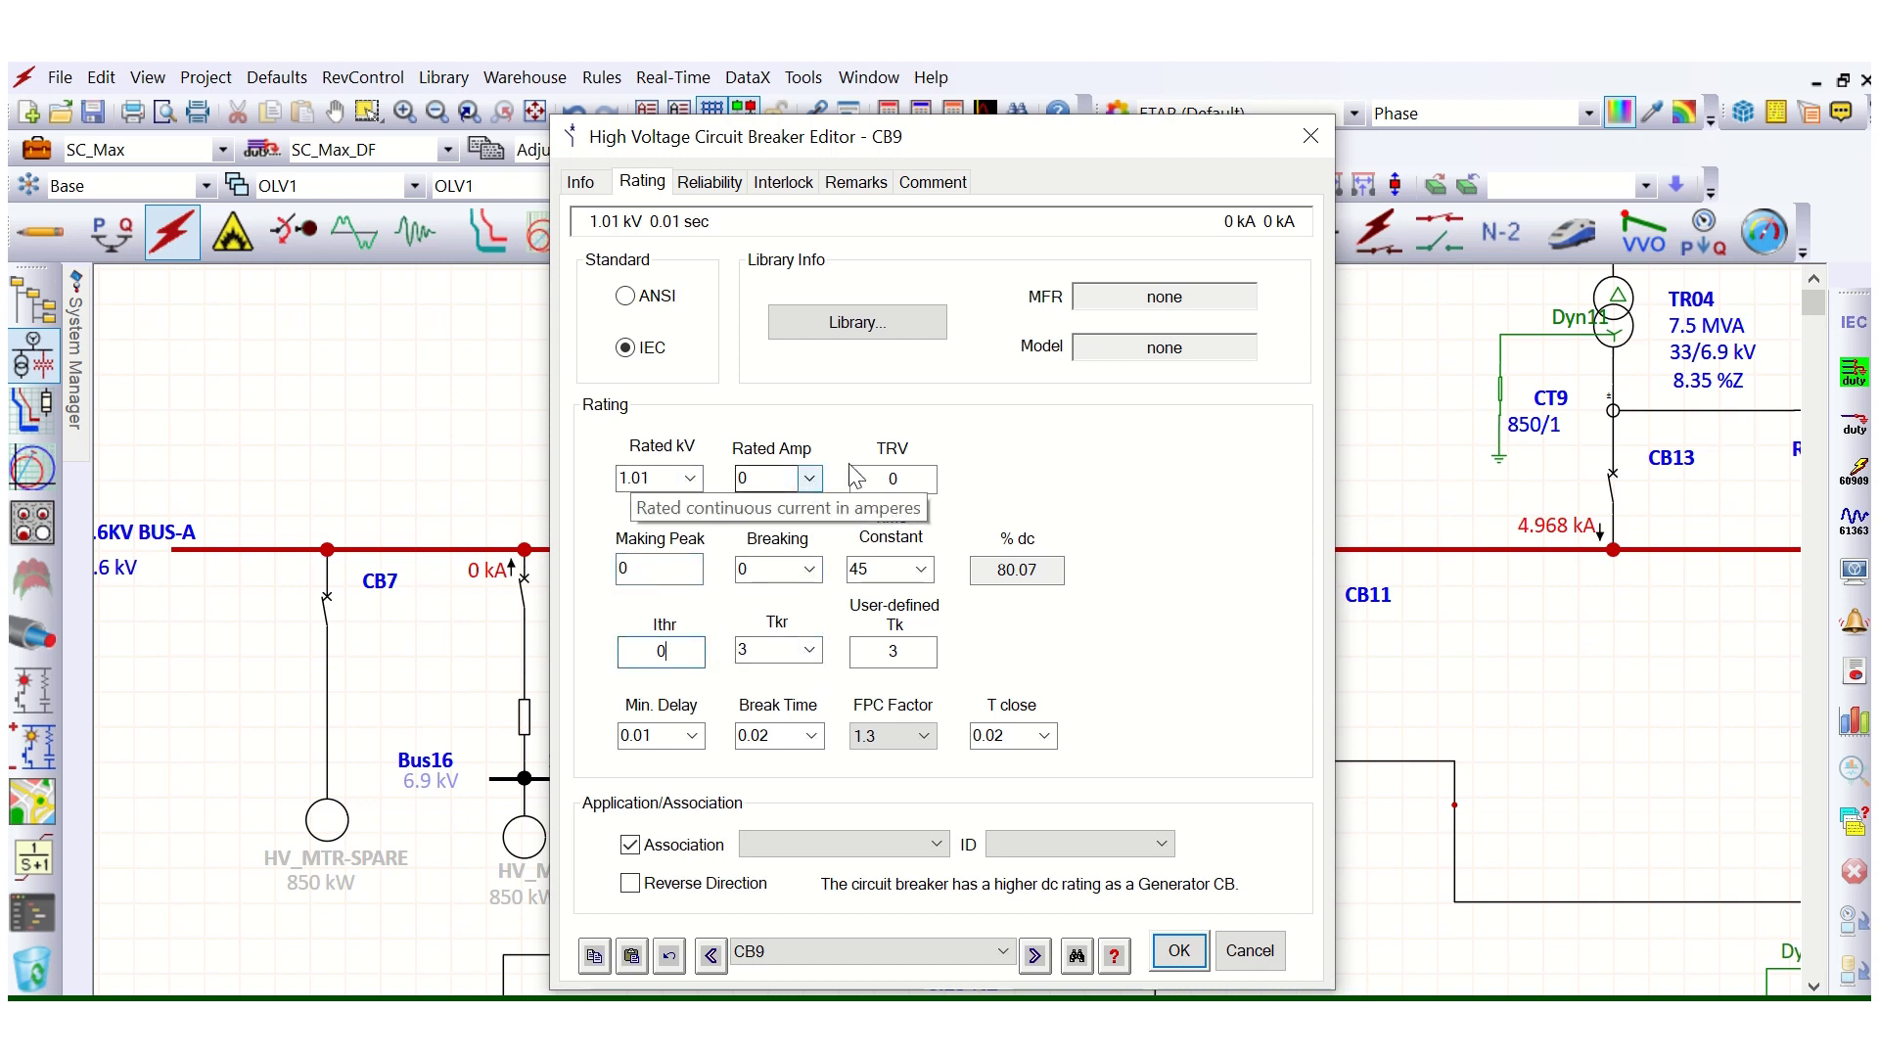
click(886, 331)
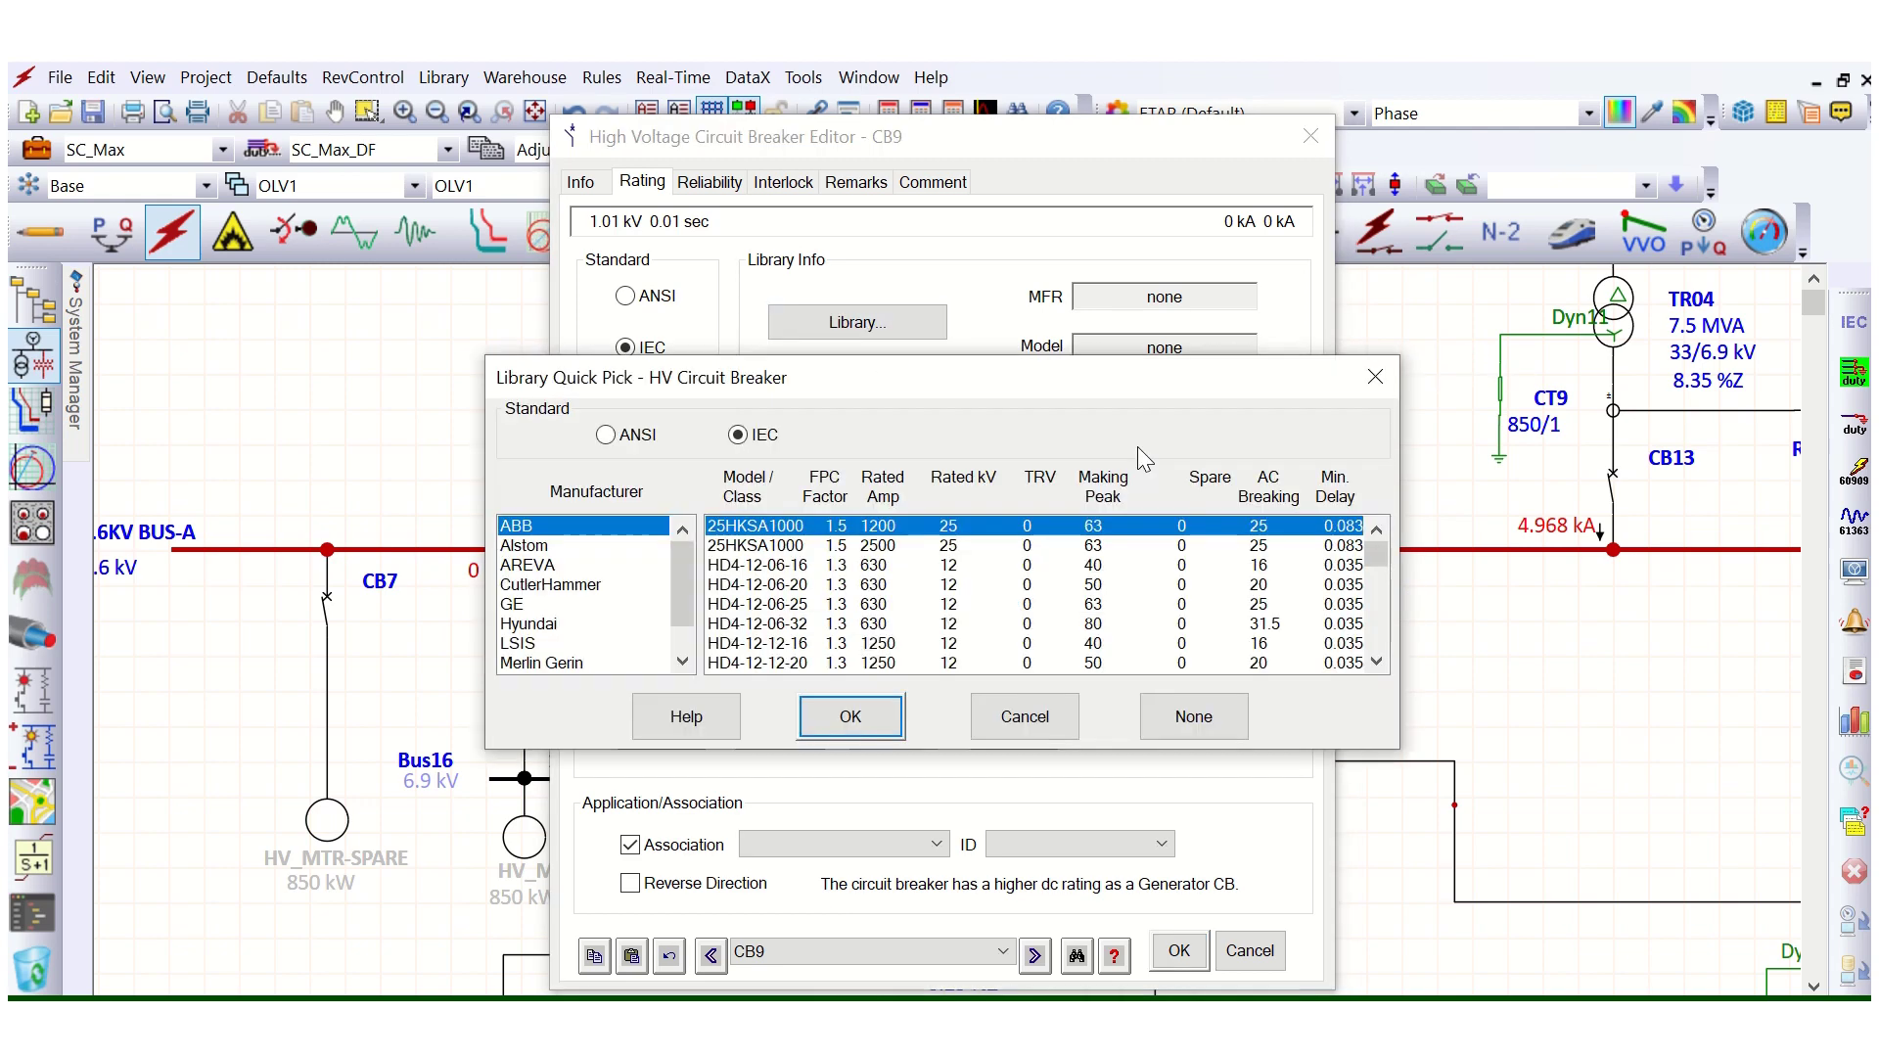
- Examine Alstom's breaker models for CB9, comparing the ratings of the FX11, HMC 1172, HWX and OX entries
click(525, 545)
click(932, 548)
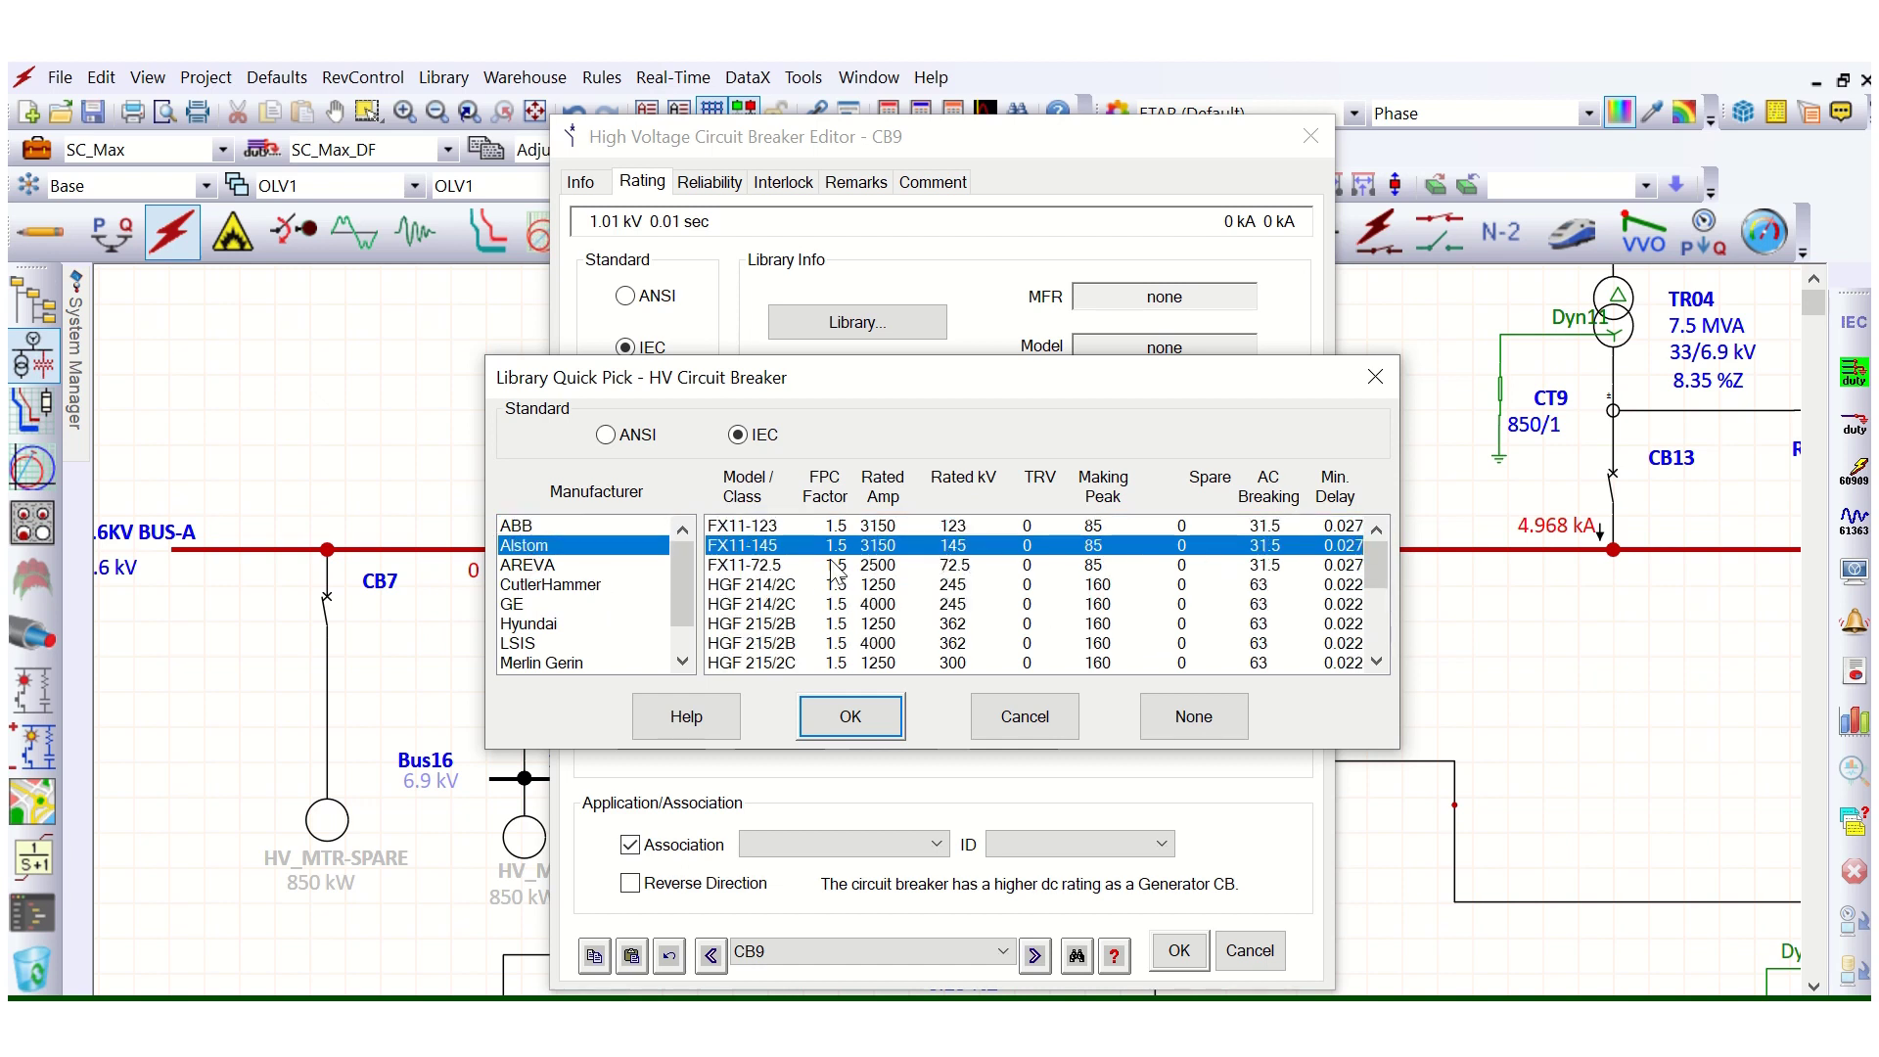
click(775, 565)
scroll(778, 577, down, 4)
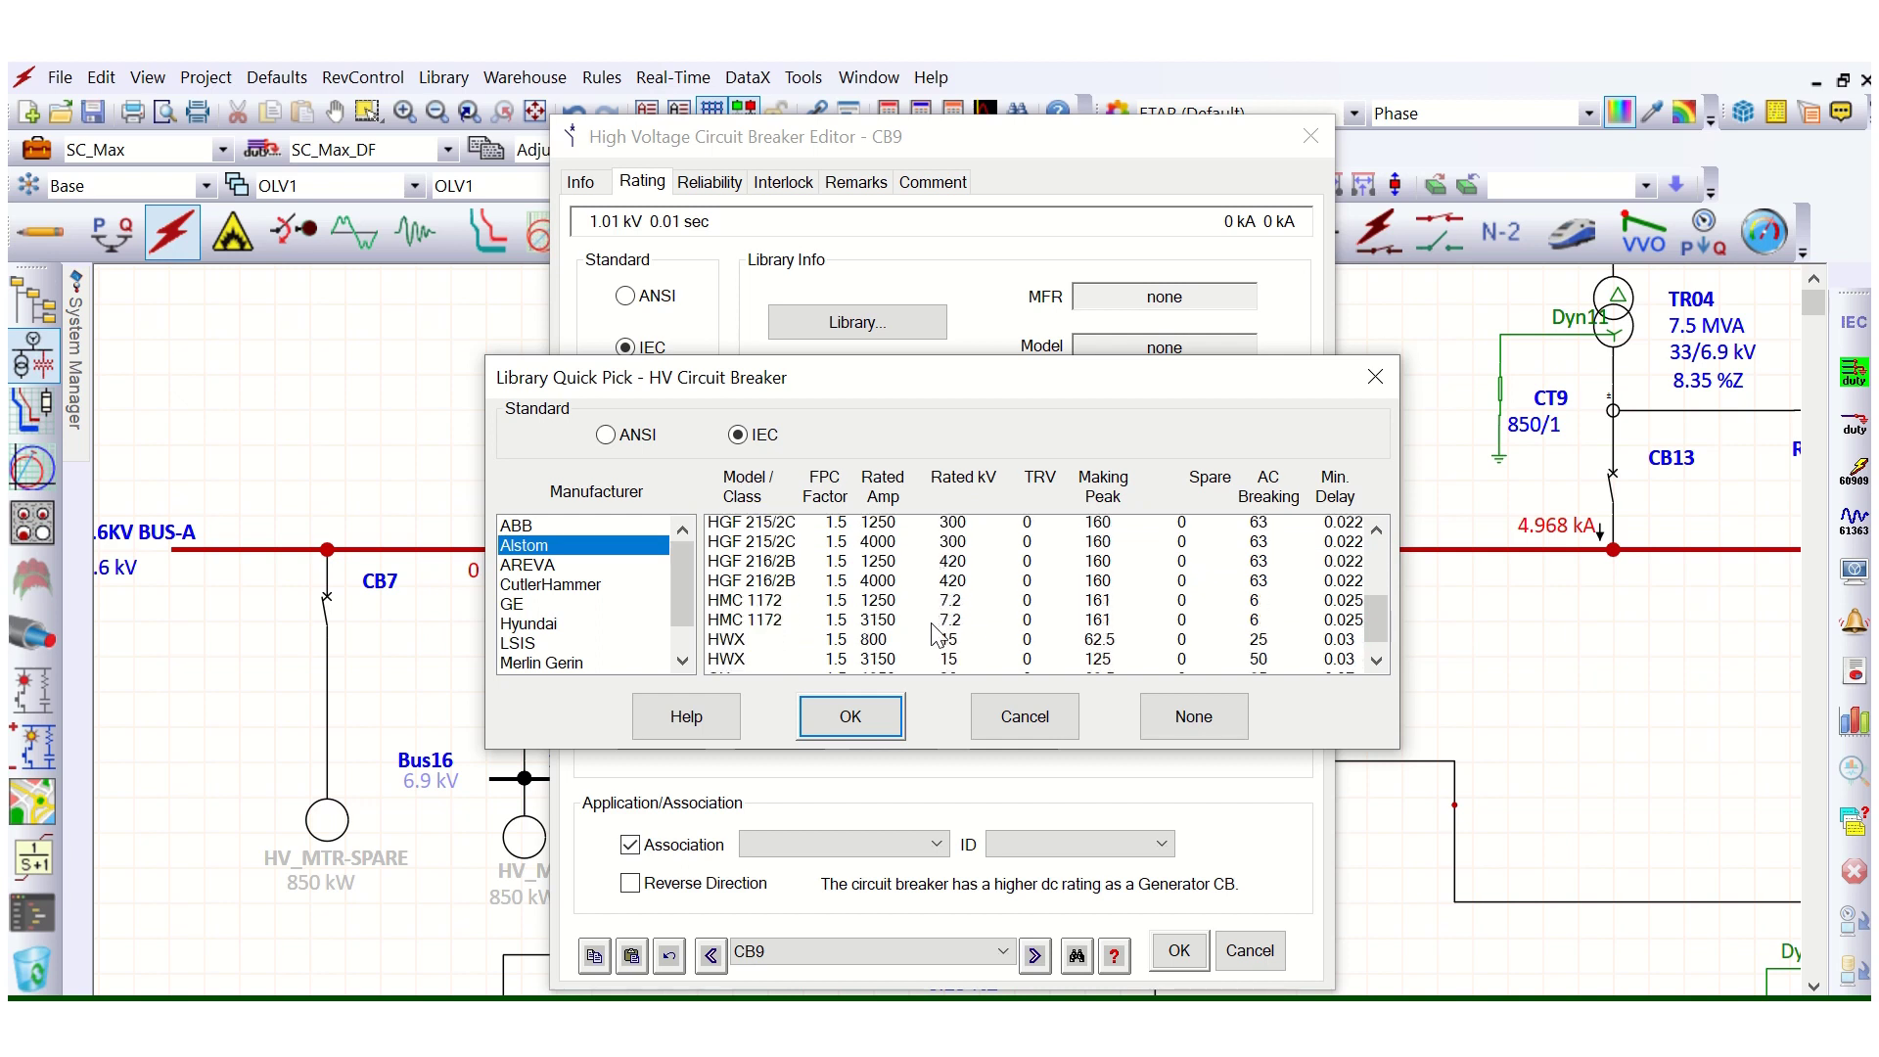
click(841, 605)
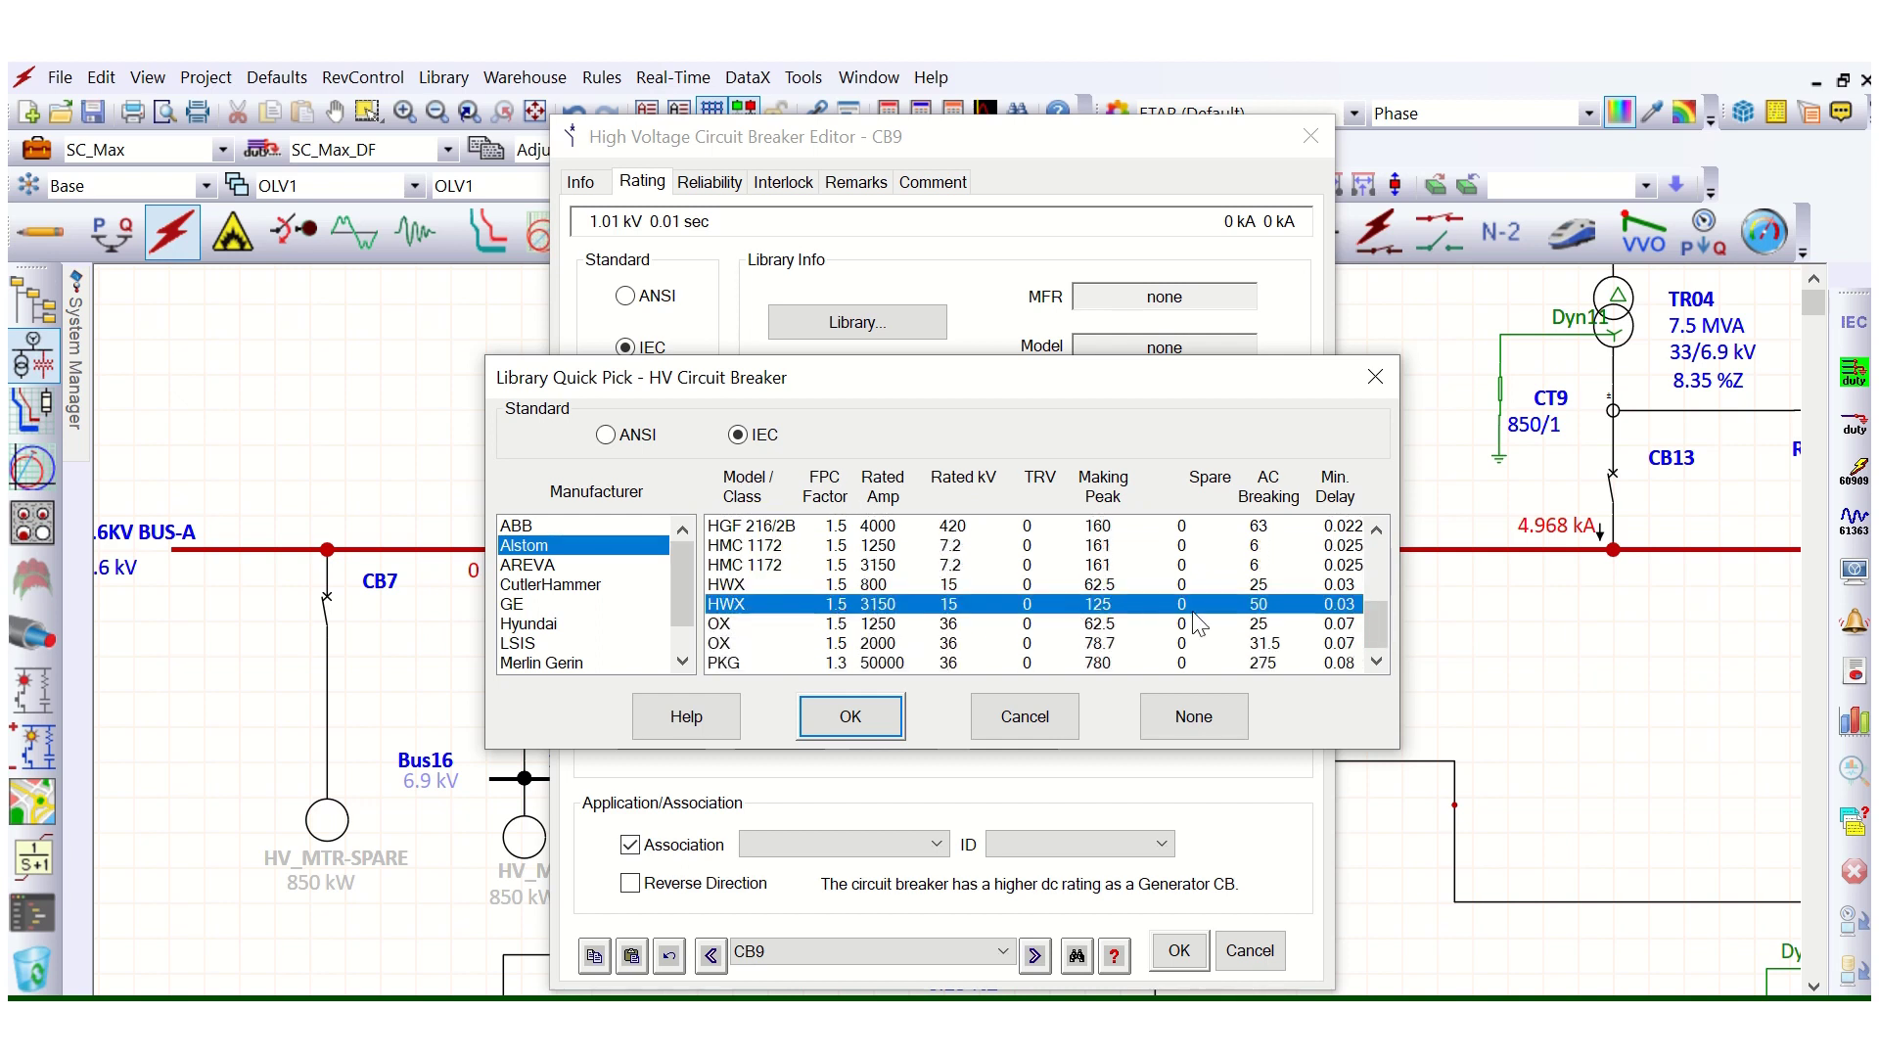
click(965, 569)
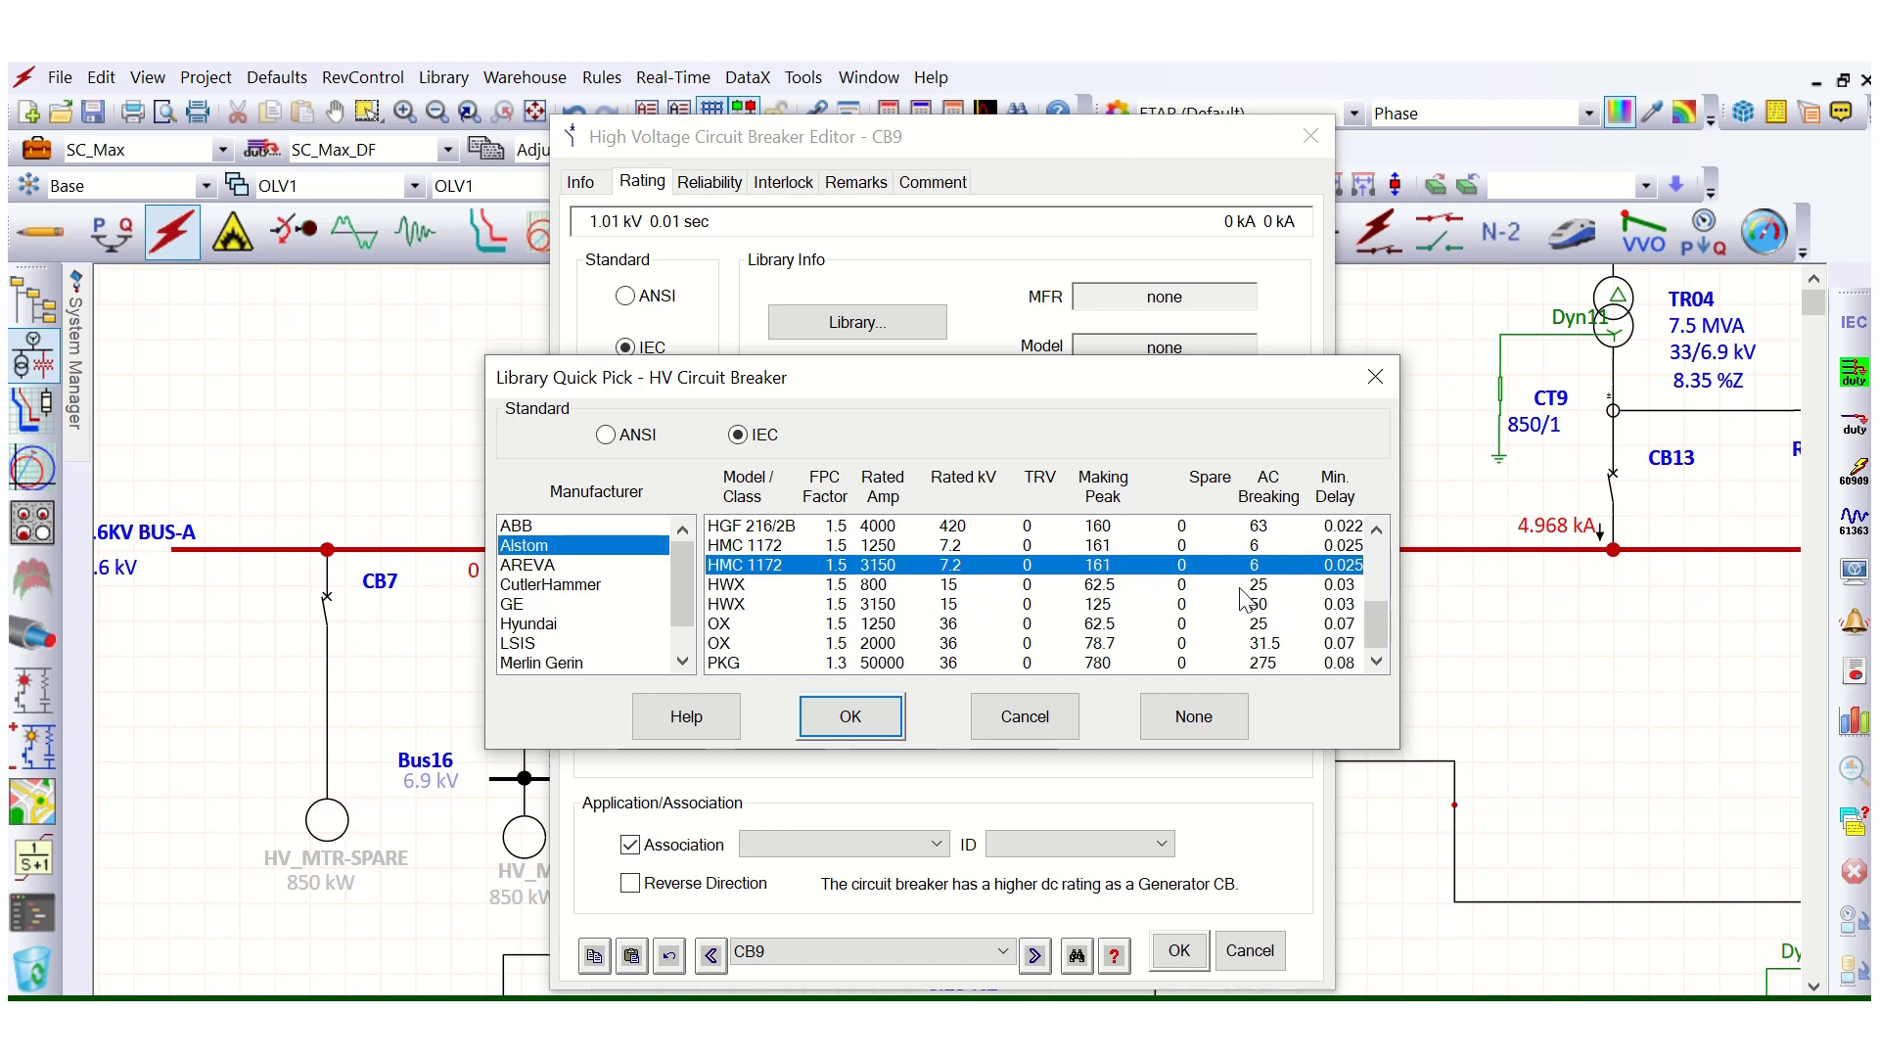
click(1360, 607)
click(1368, 626)
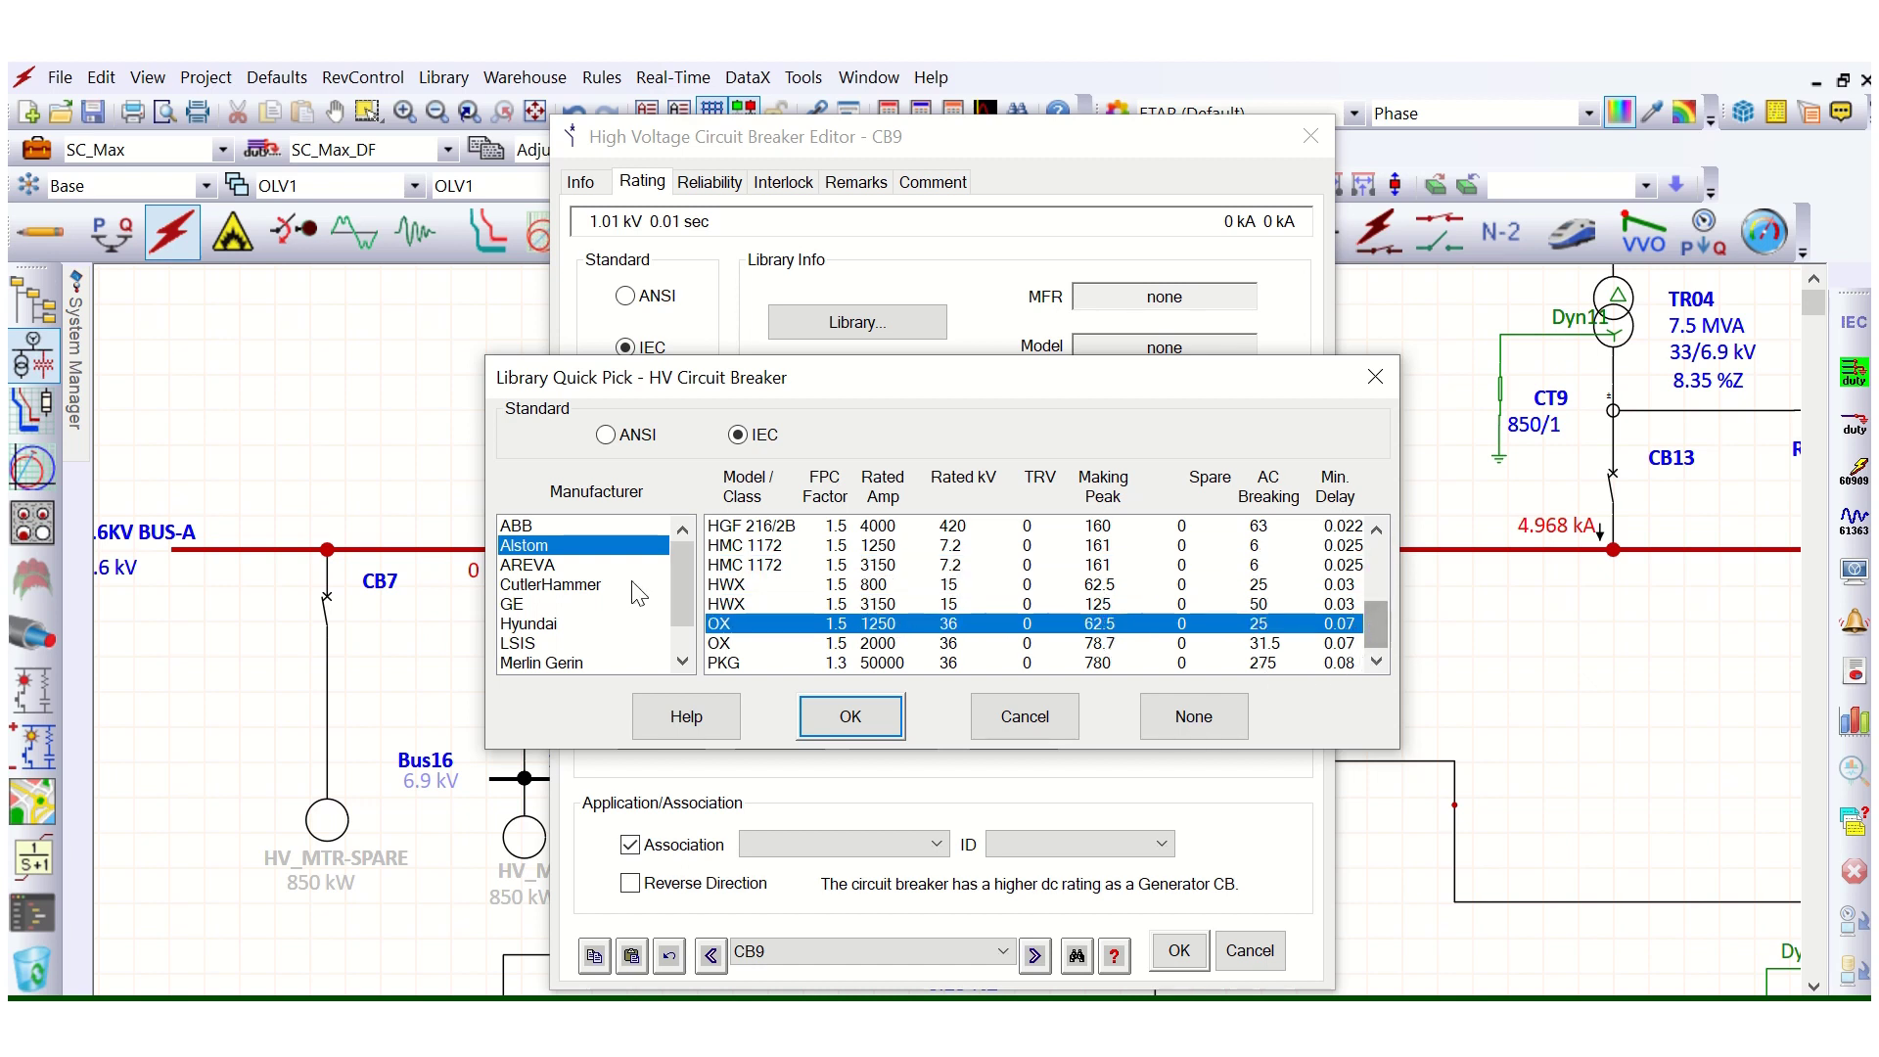
- Assign the AREVA FP1225D breaker model rated 12 kV, 1250 A to CB9 and save its ratings
click(558, 564)
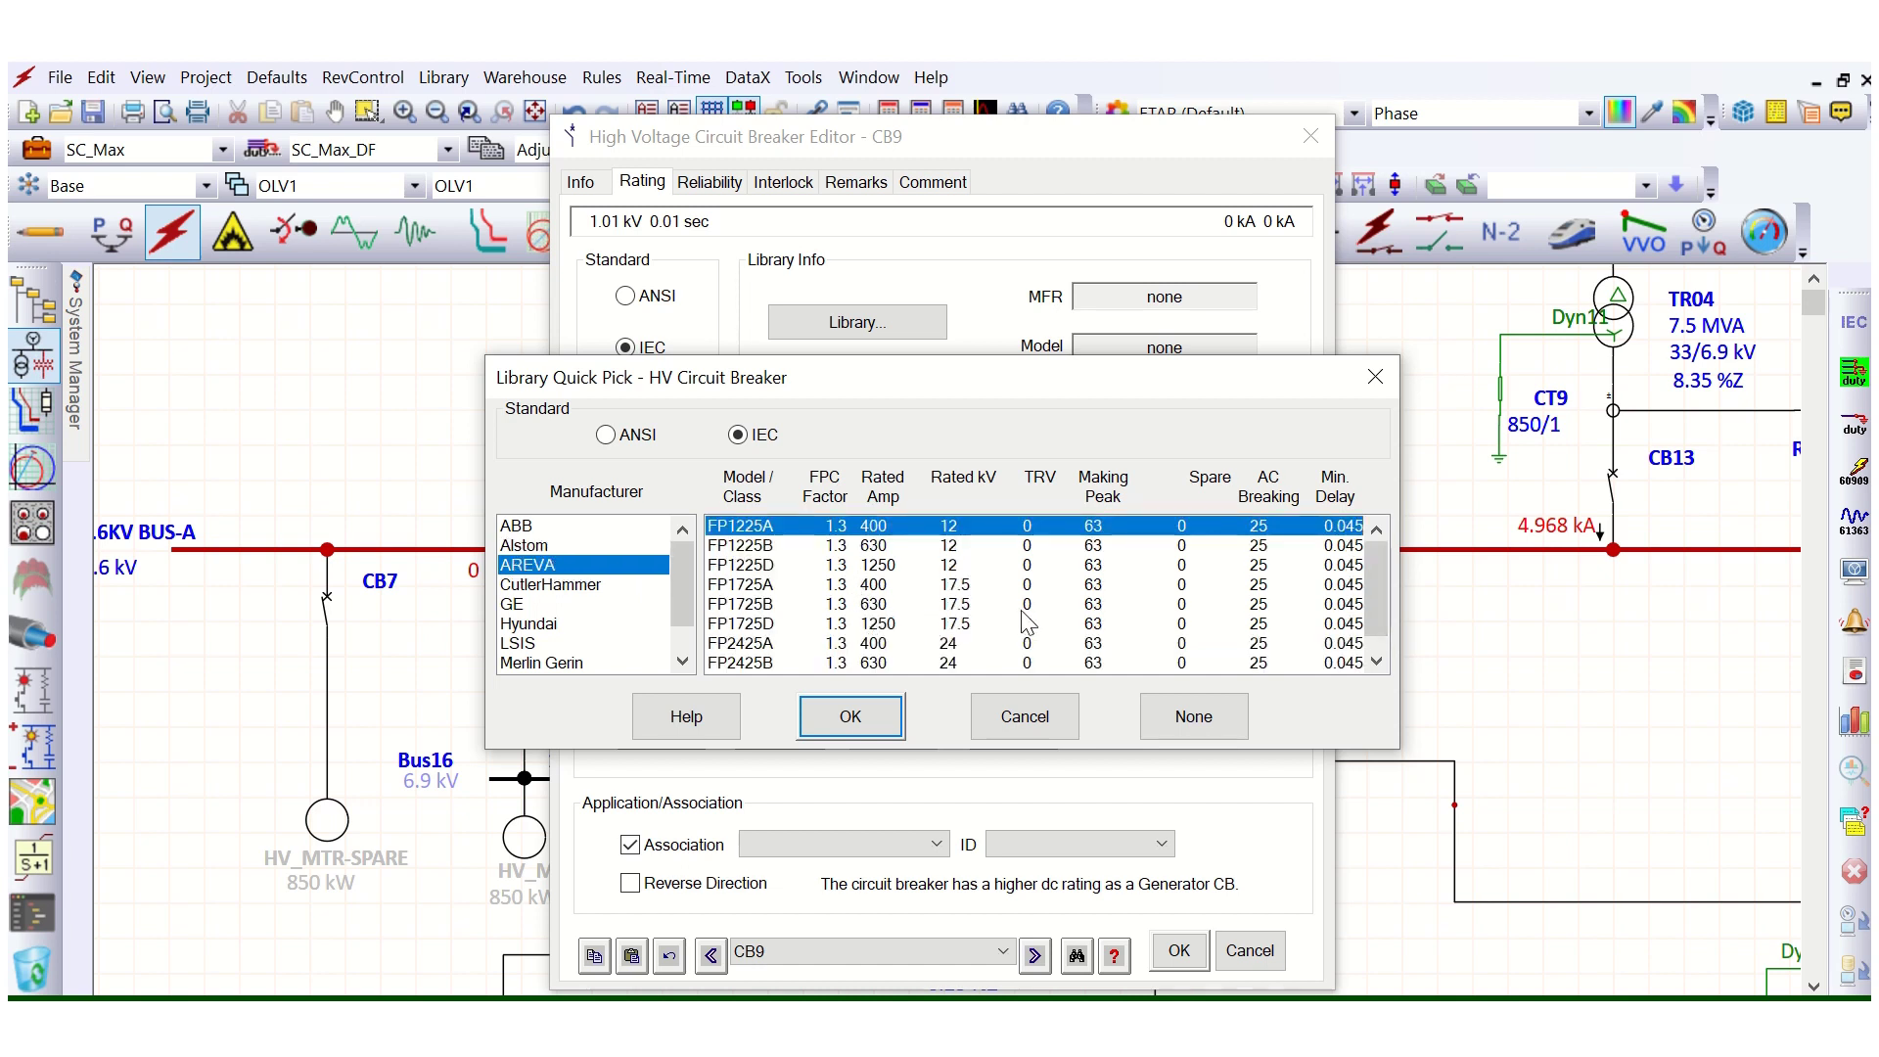
scroll(1023, 634, down, 1)
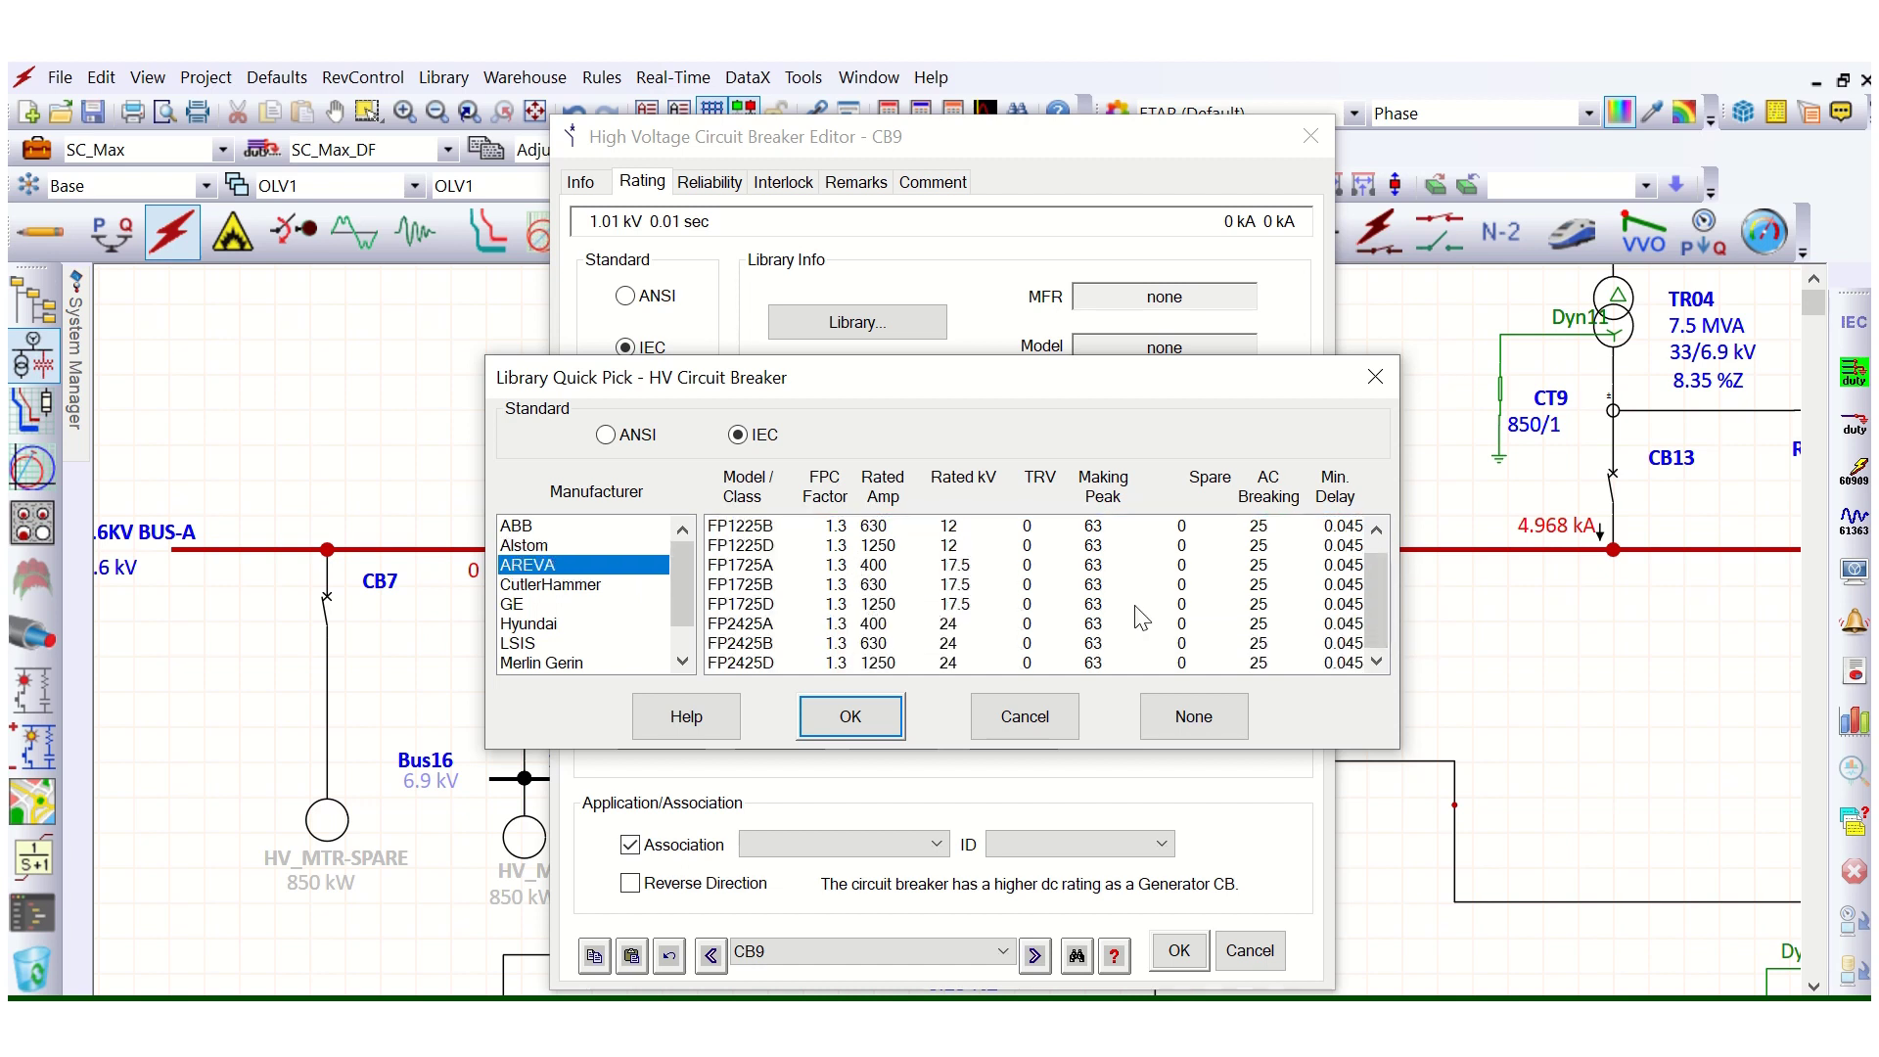
click(881, 602)
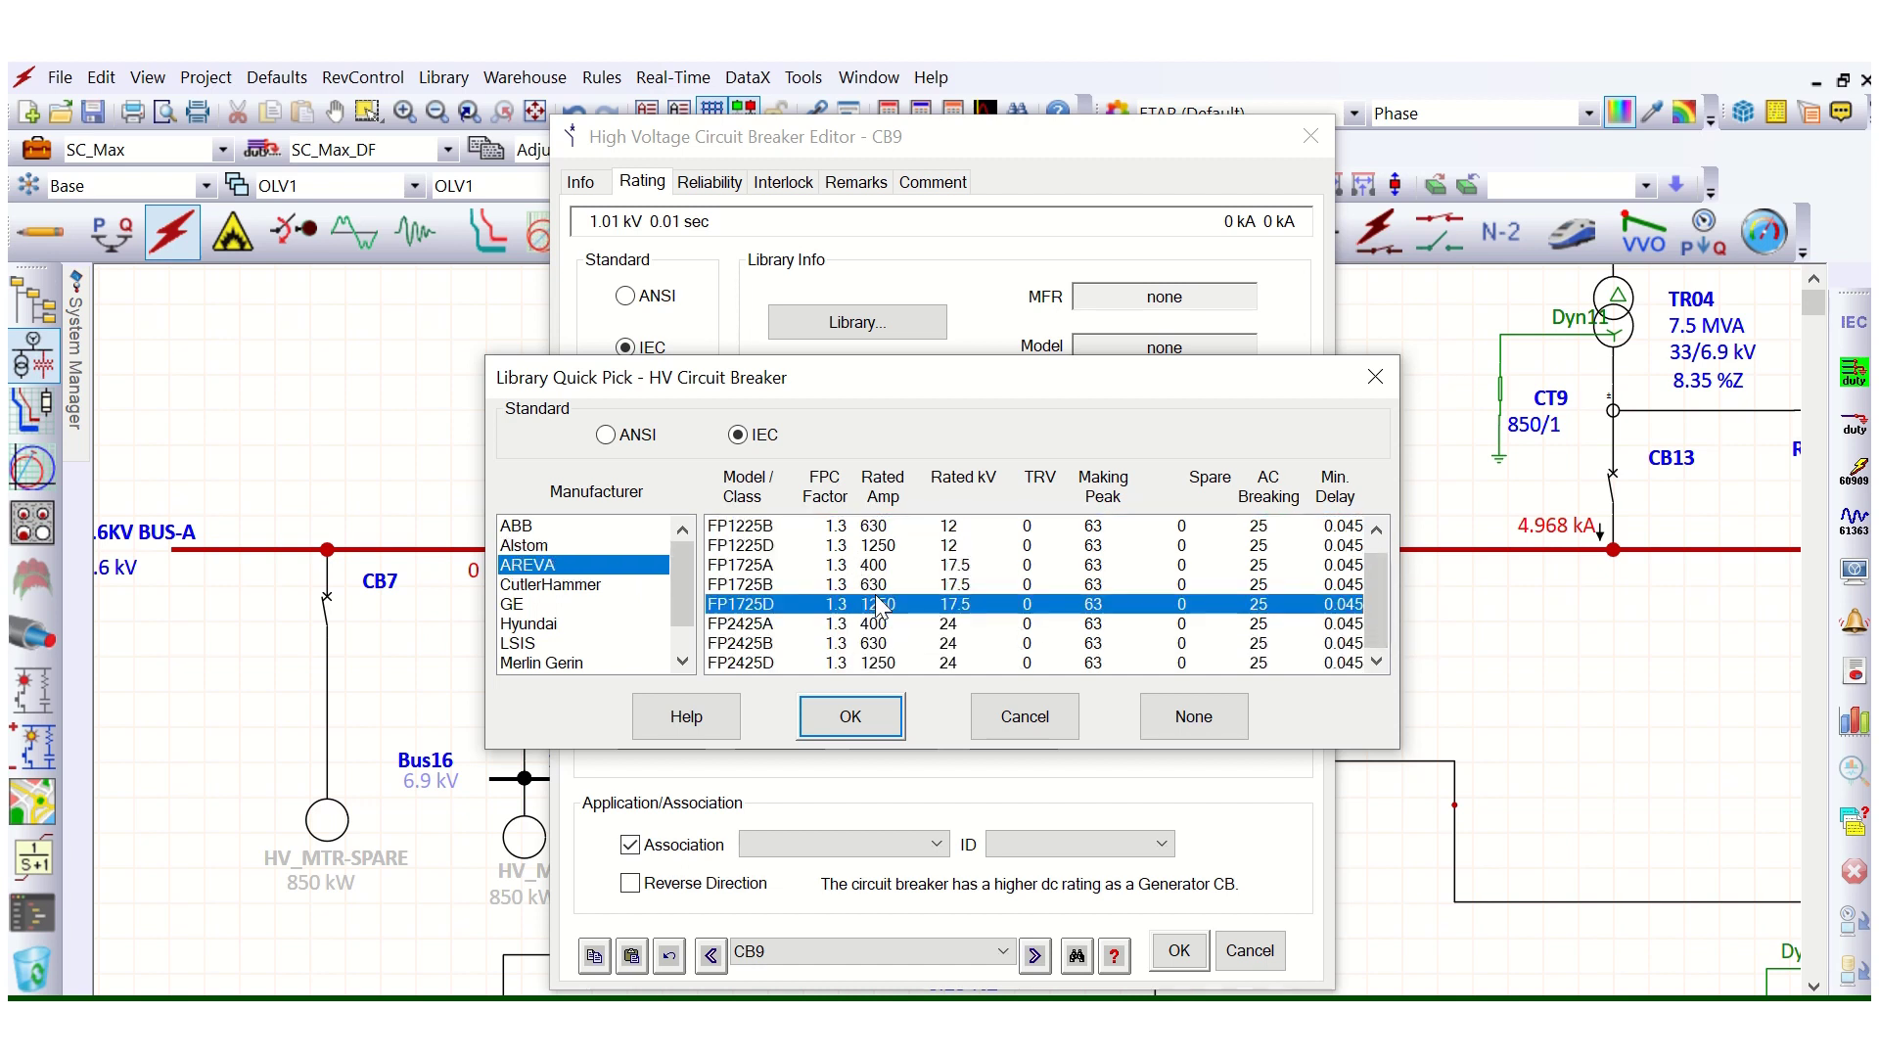
click(967, 548)
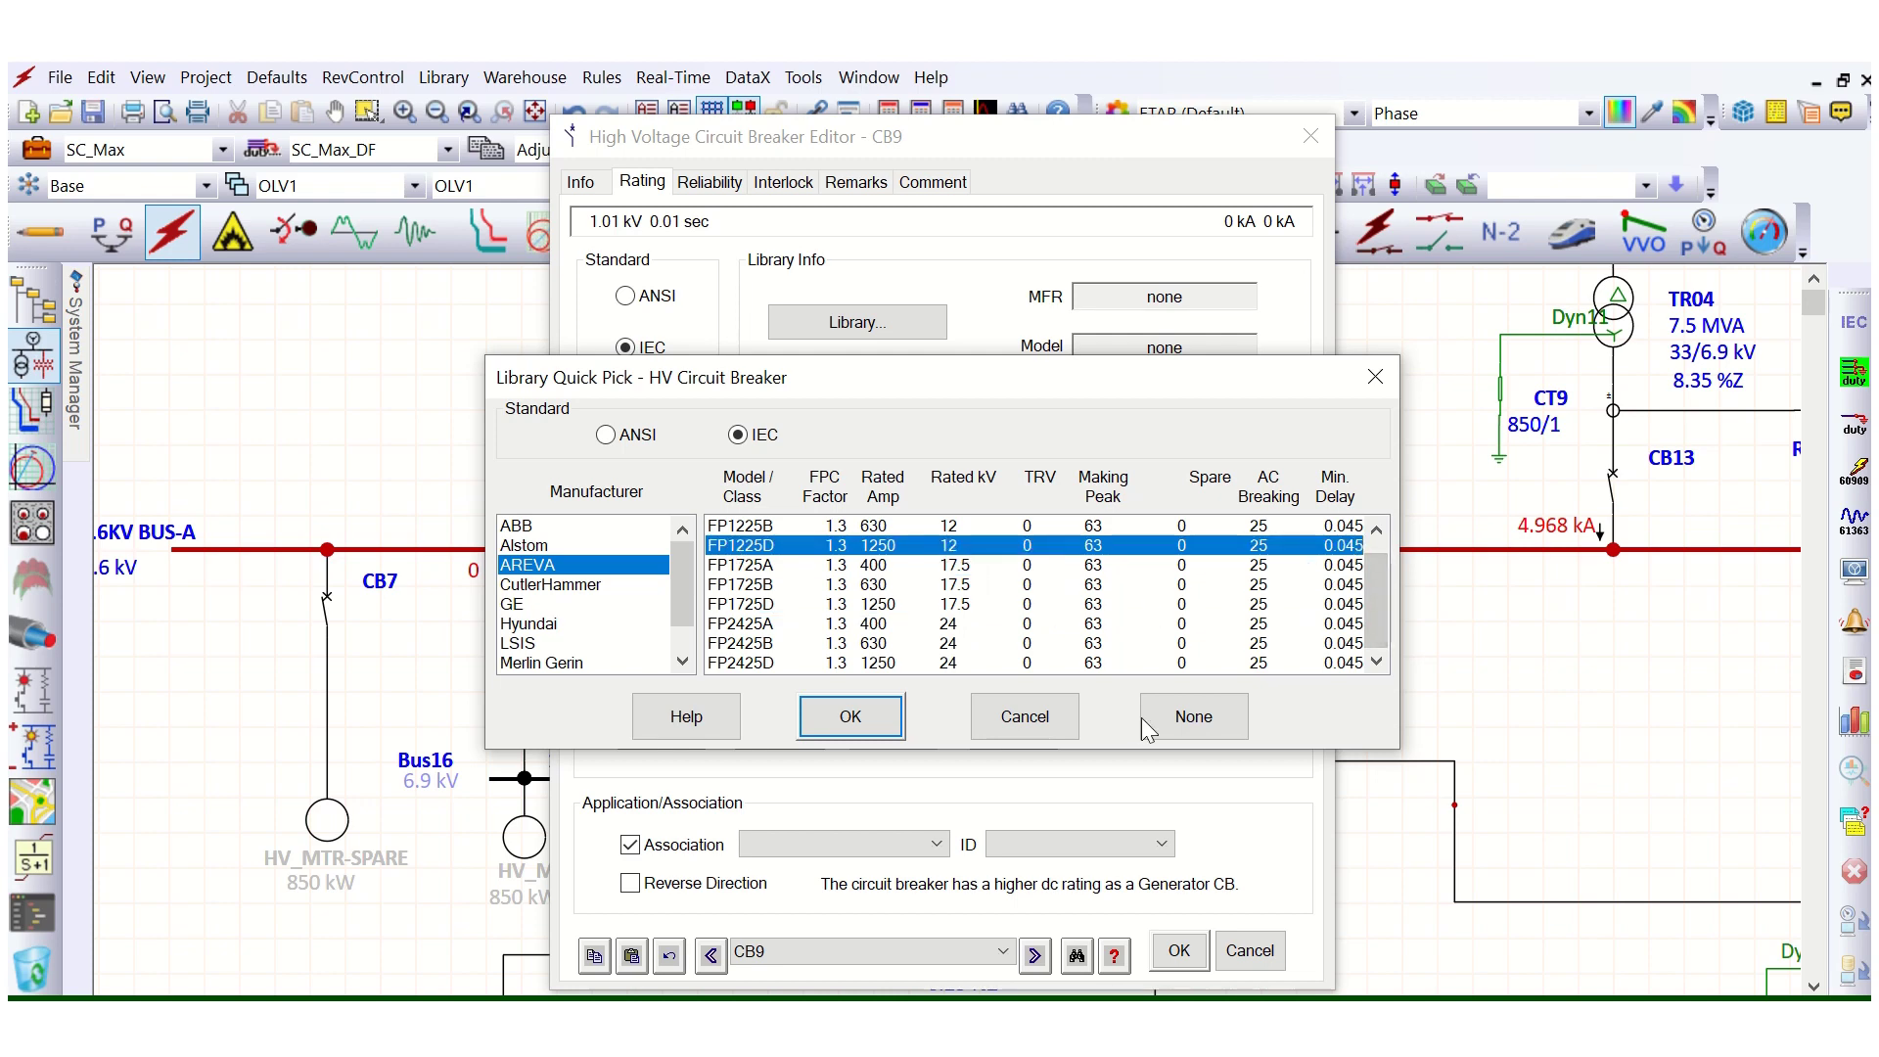
click(849, 717)
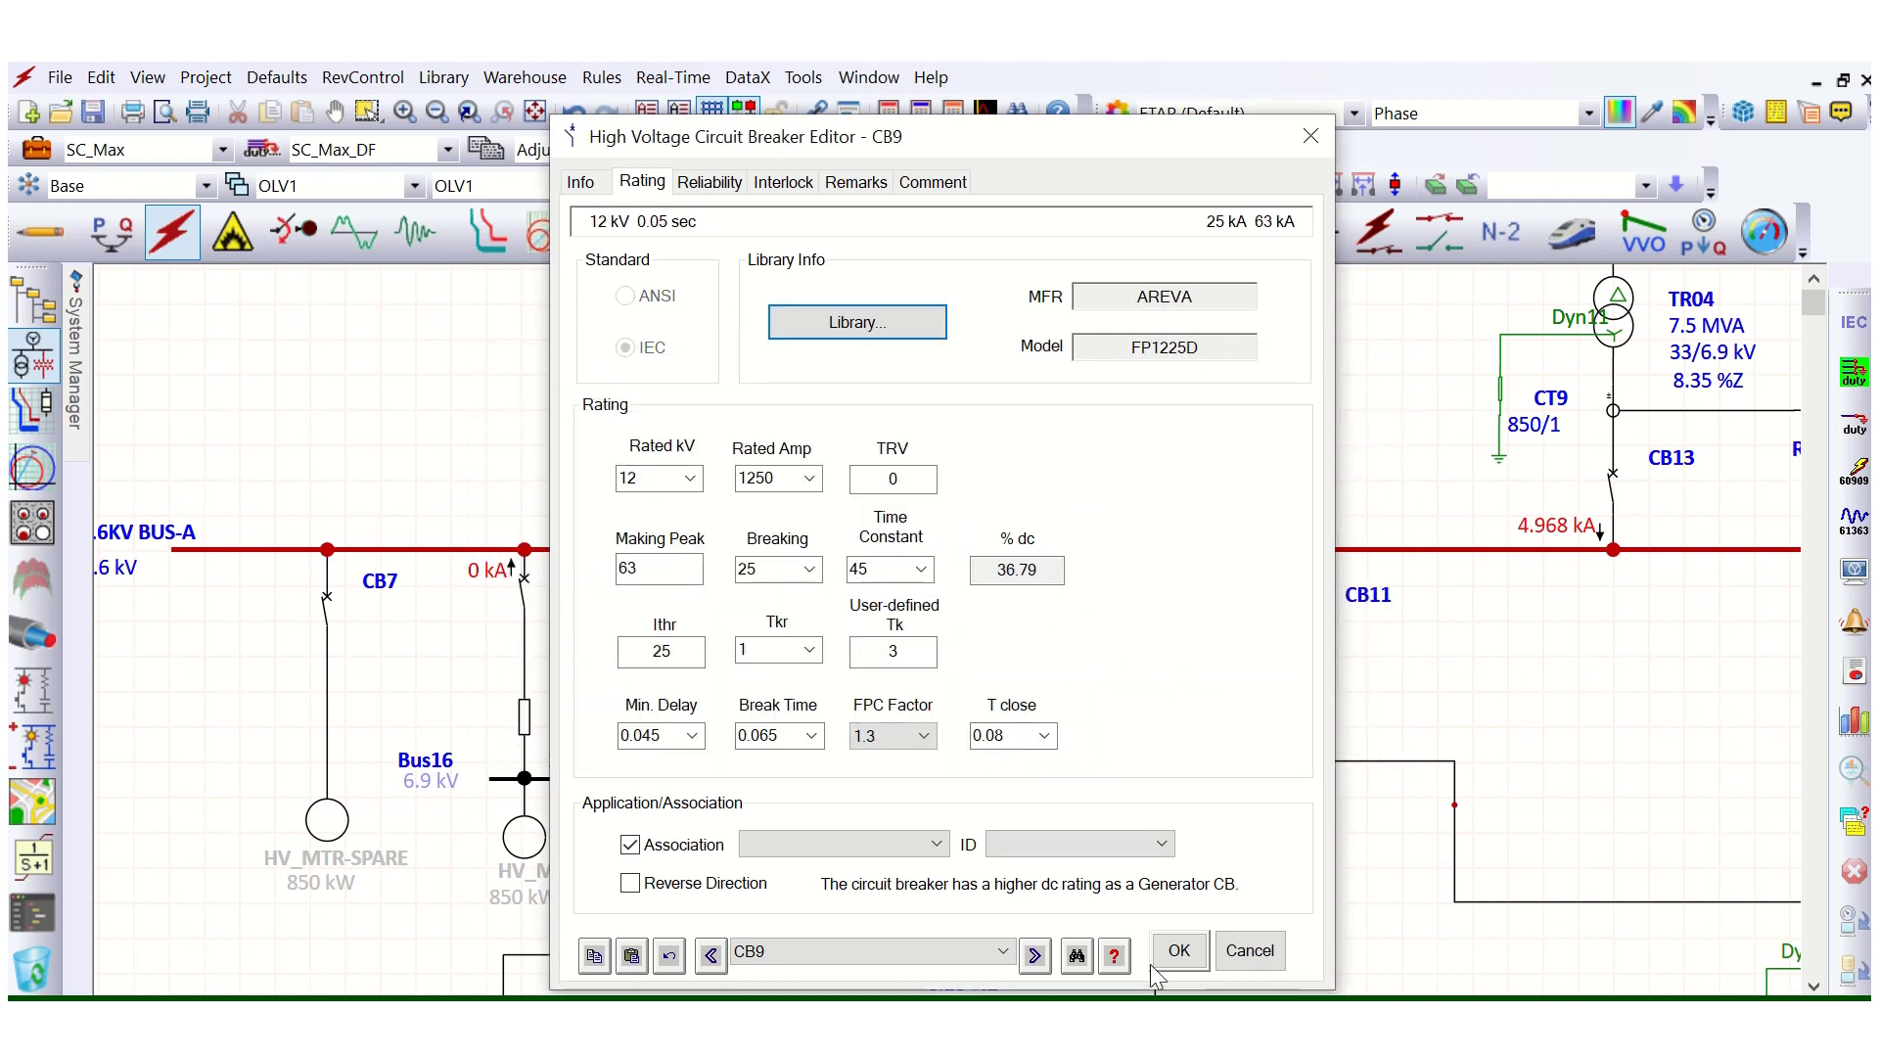
click(1179, 951)
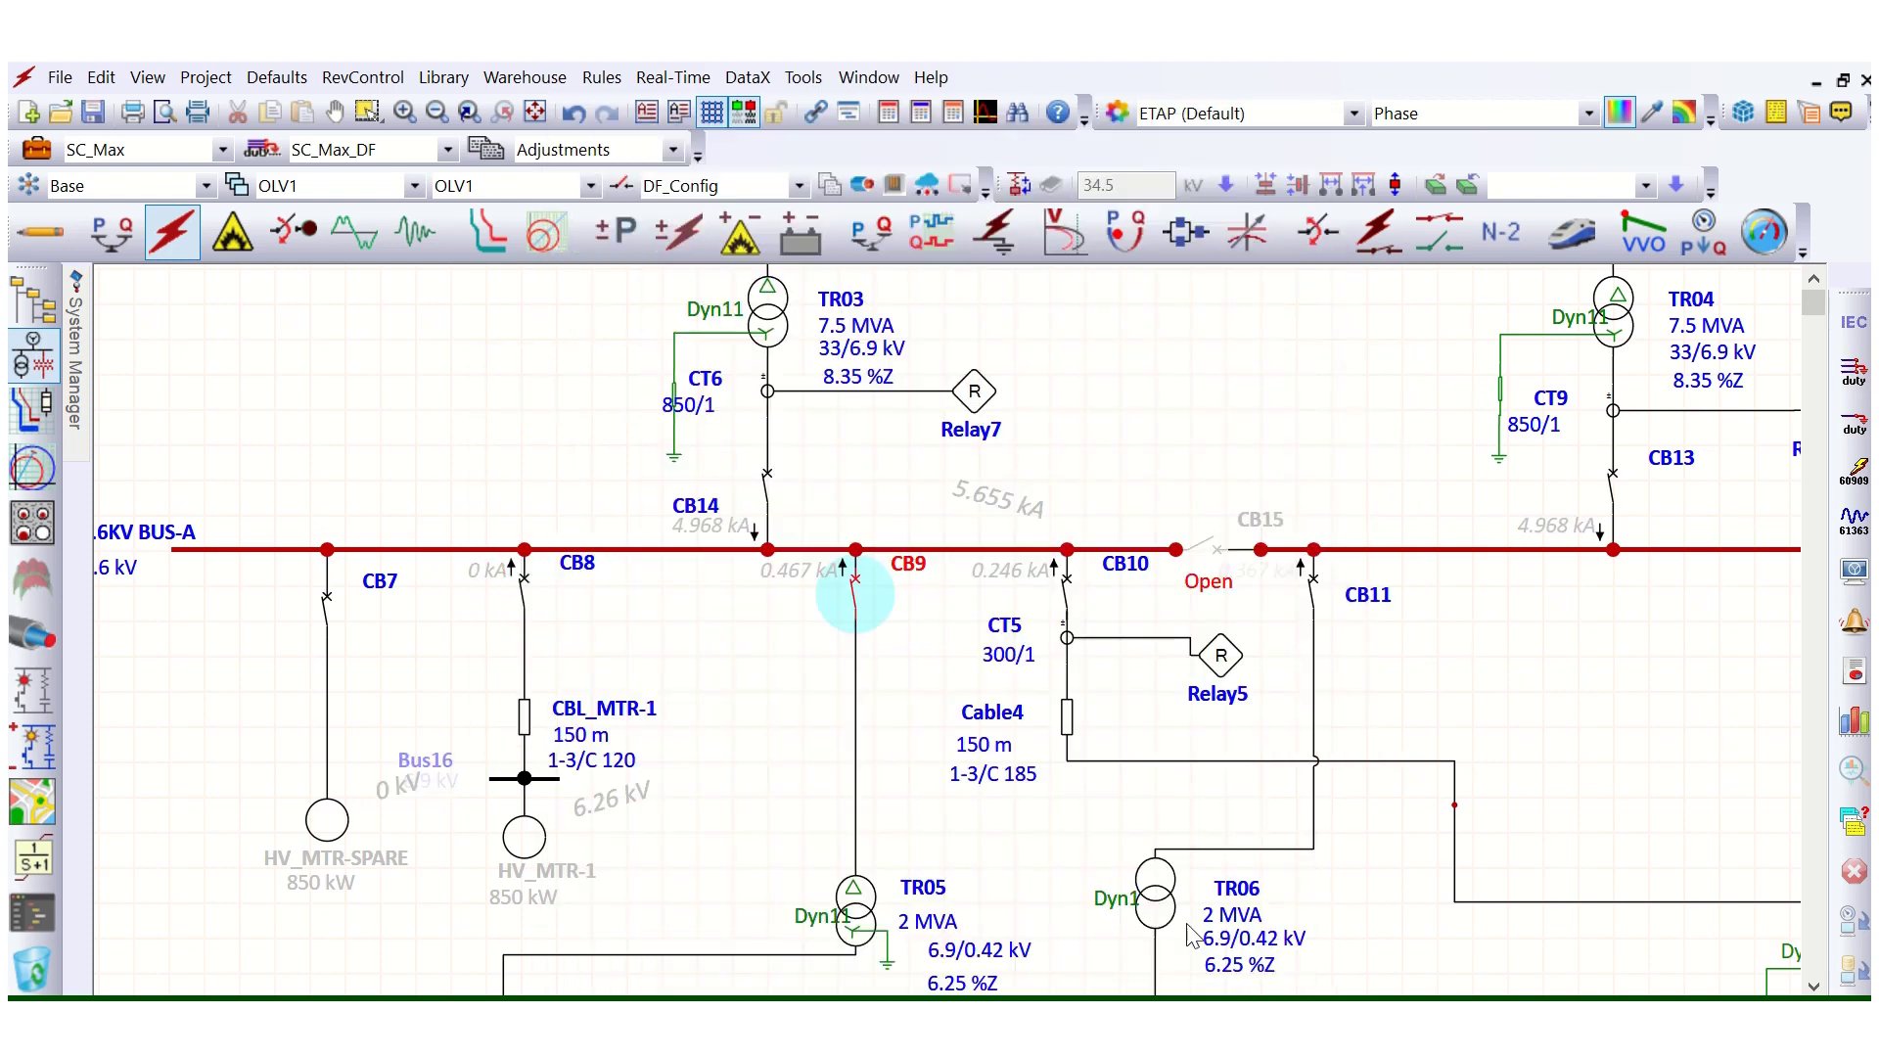
- Rerun the IEC three-phase device duty study and show only the HVCB results of the SC_Max_DF report in the Short Circuit Duty Analyzer
click(1850, 377)
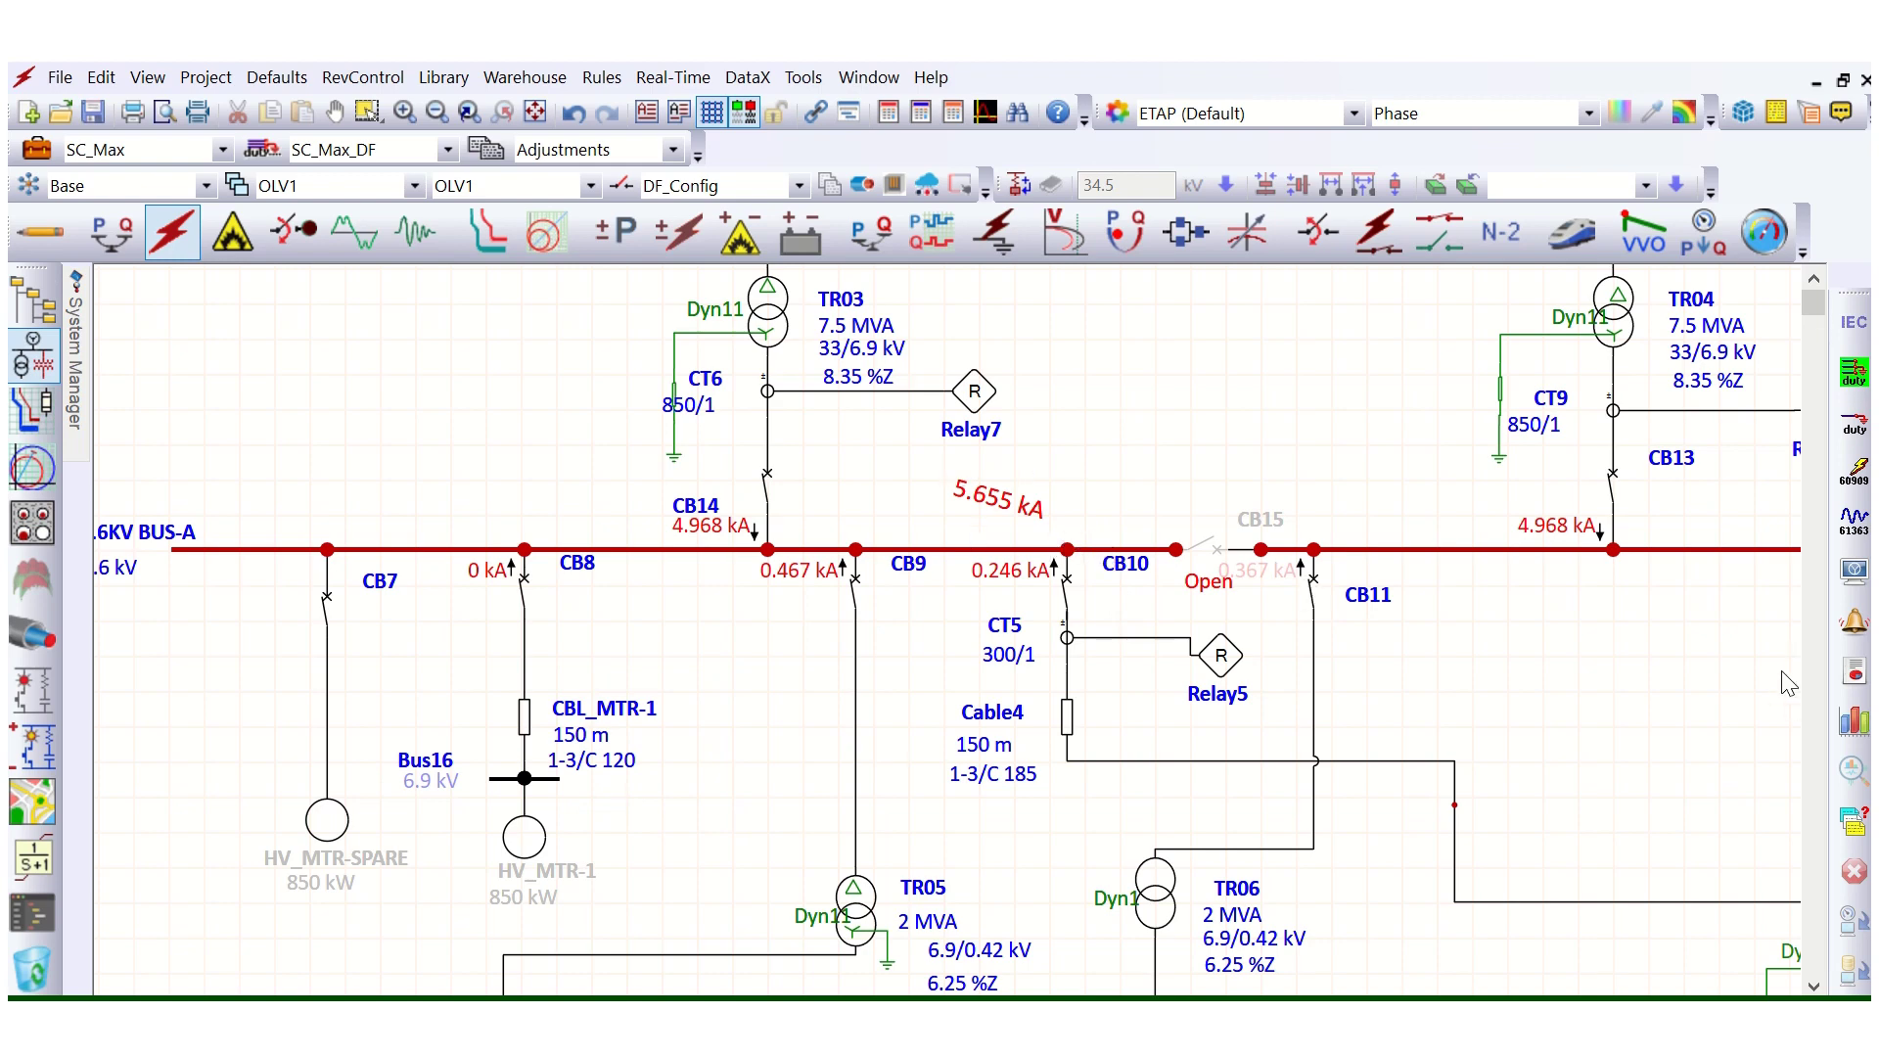
click(1850, 823)
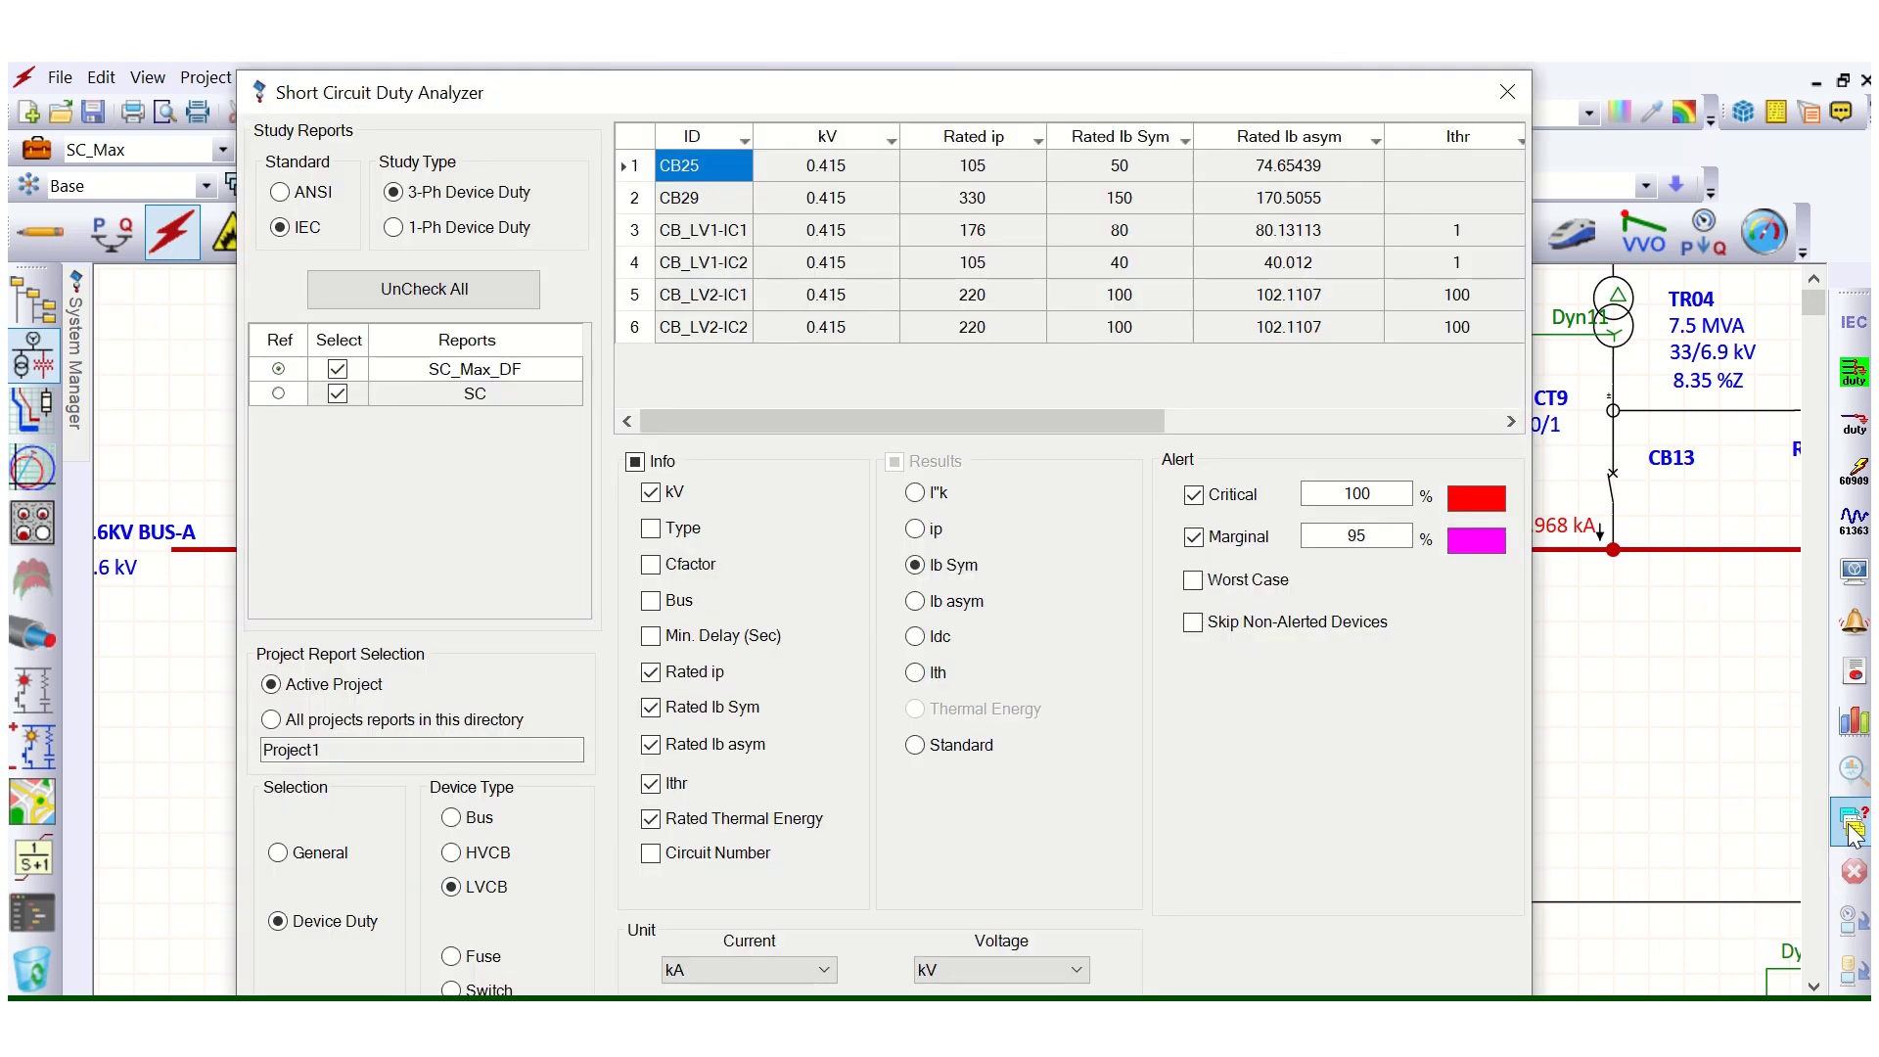
click(338, 394)
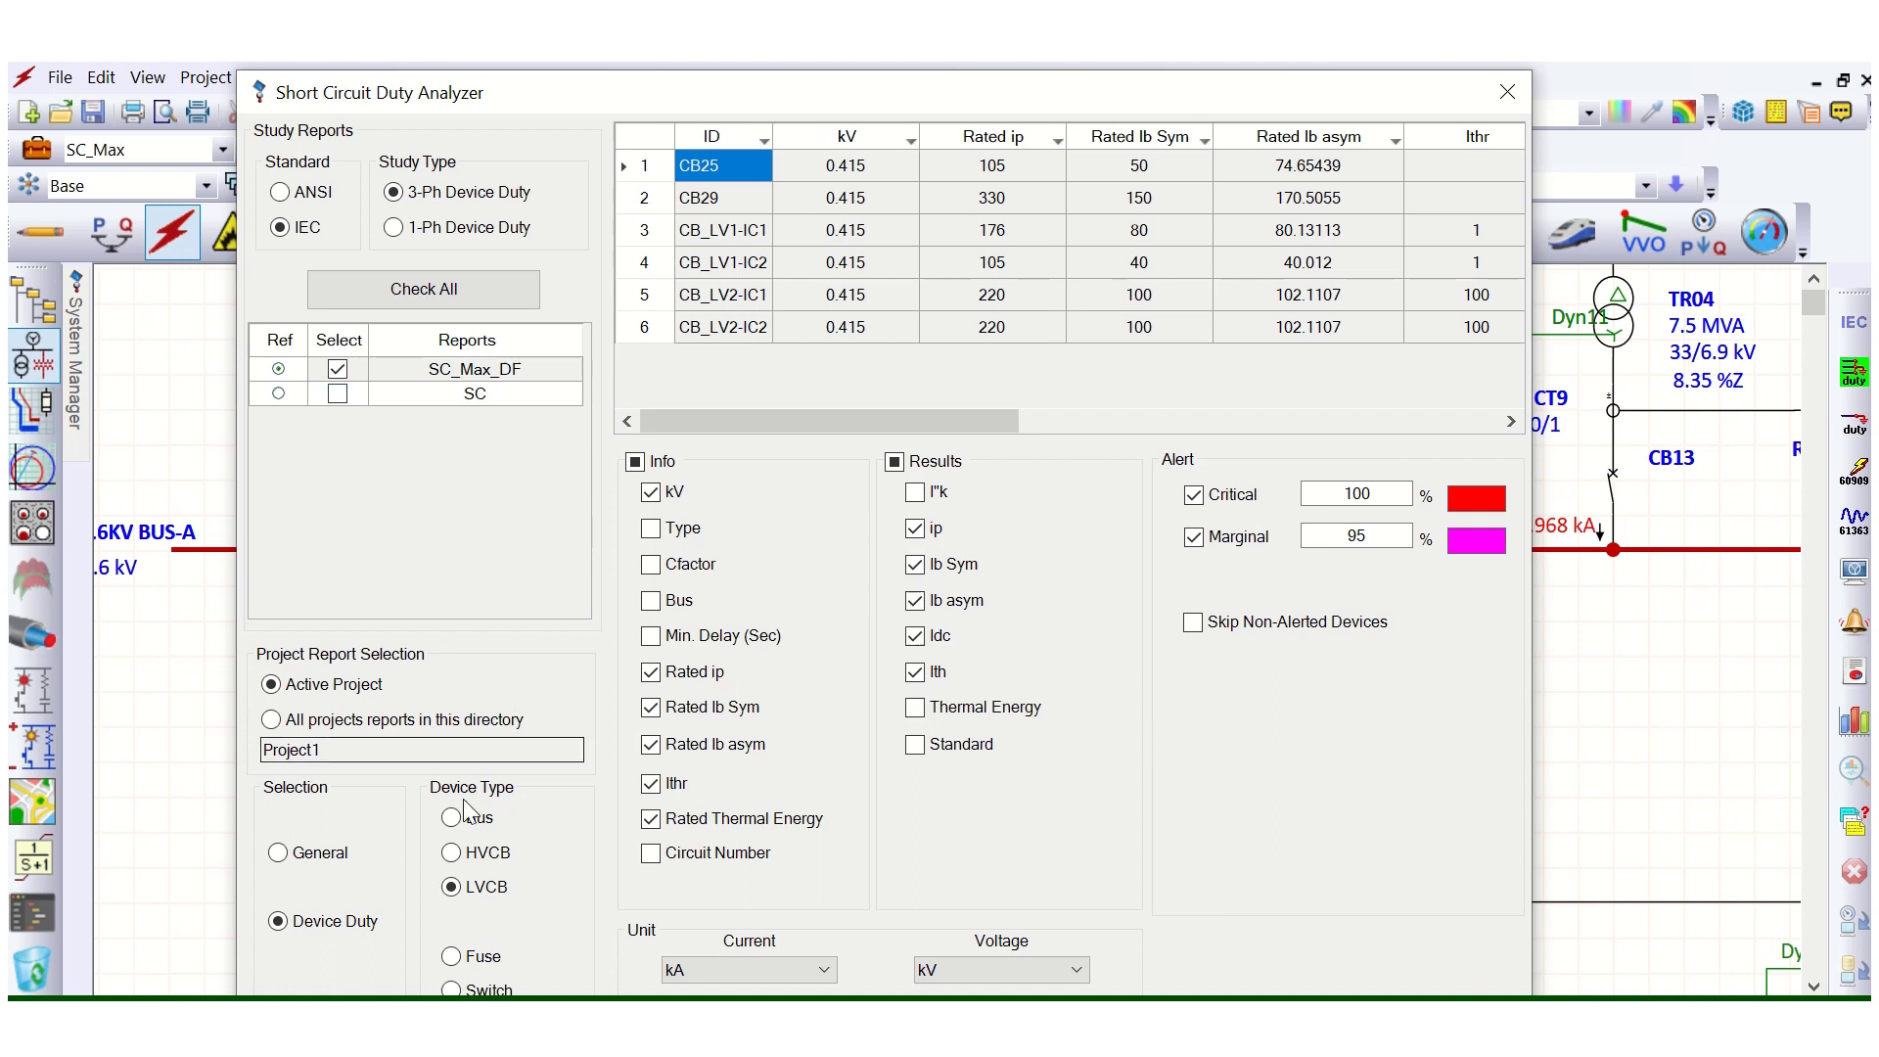
click(450, 854)
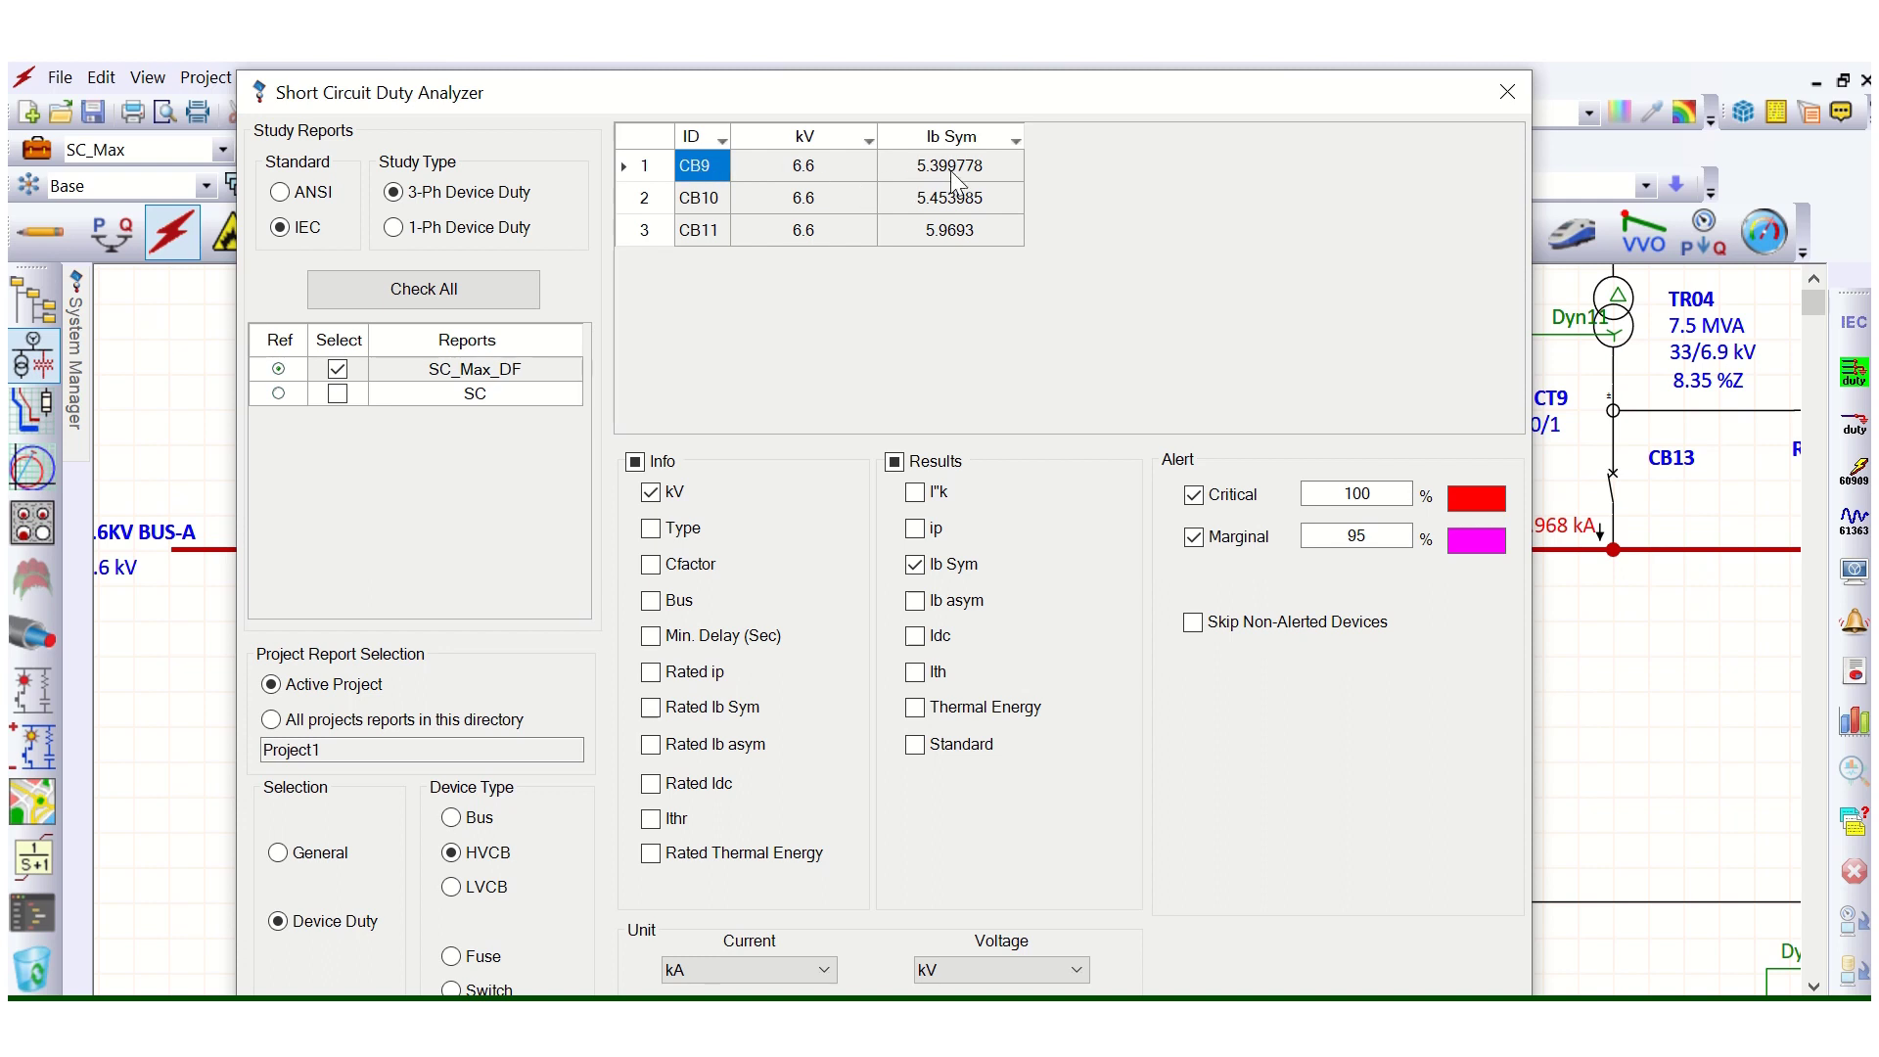
- Add the ip, Ib asym, Idc and Ith results to the HVCB table and review them for each breaker
click(916, 529)
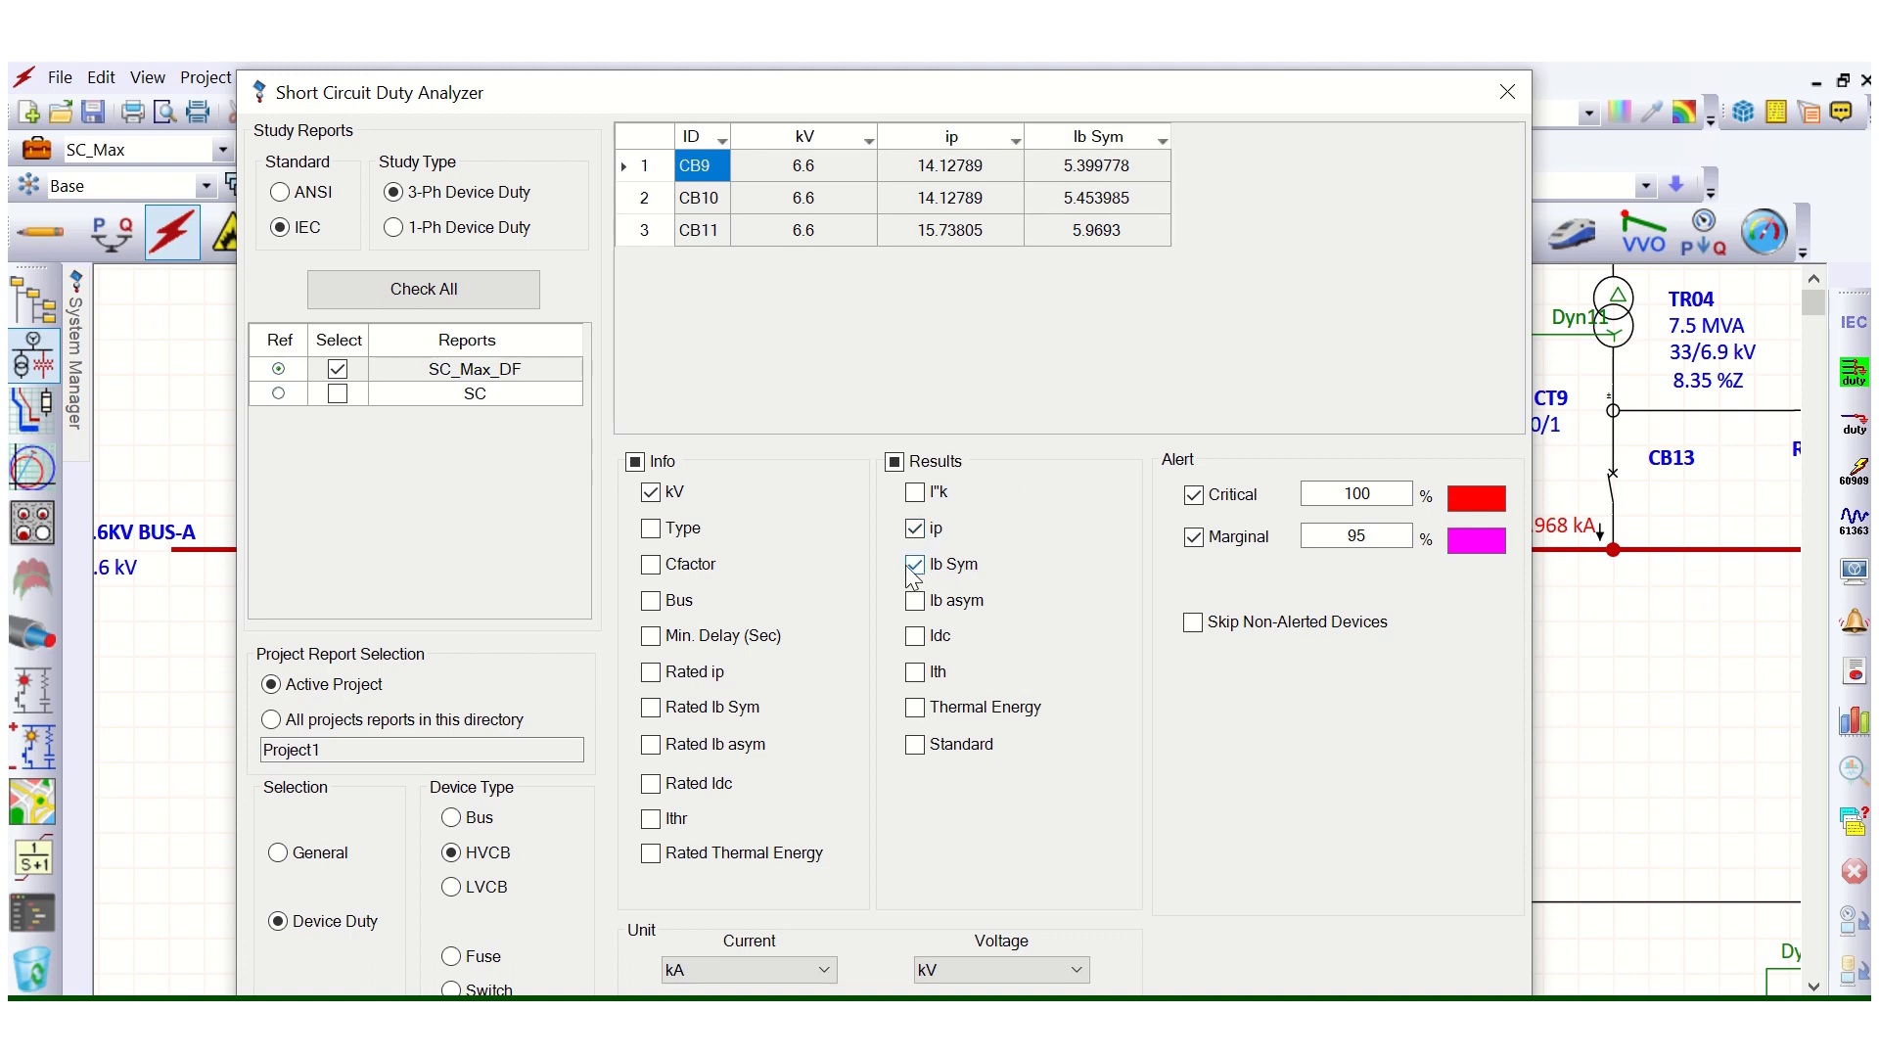
click(916, 601)
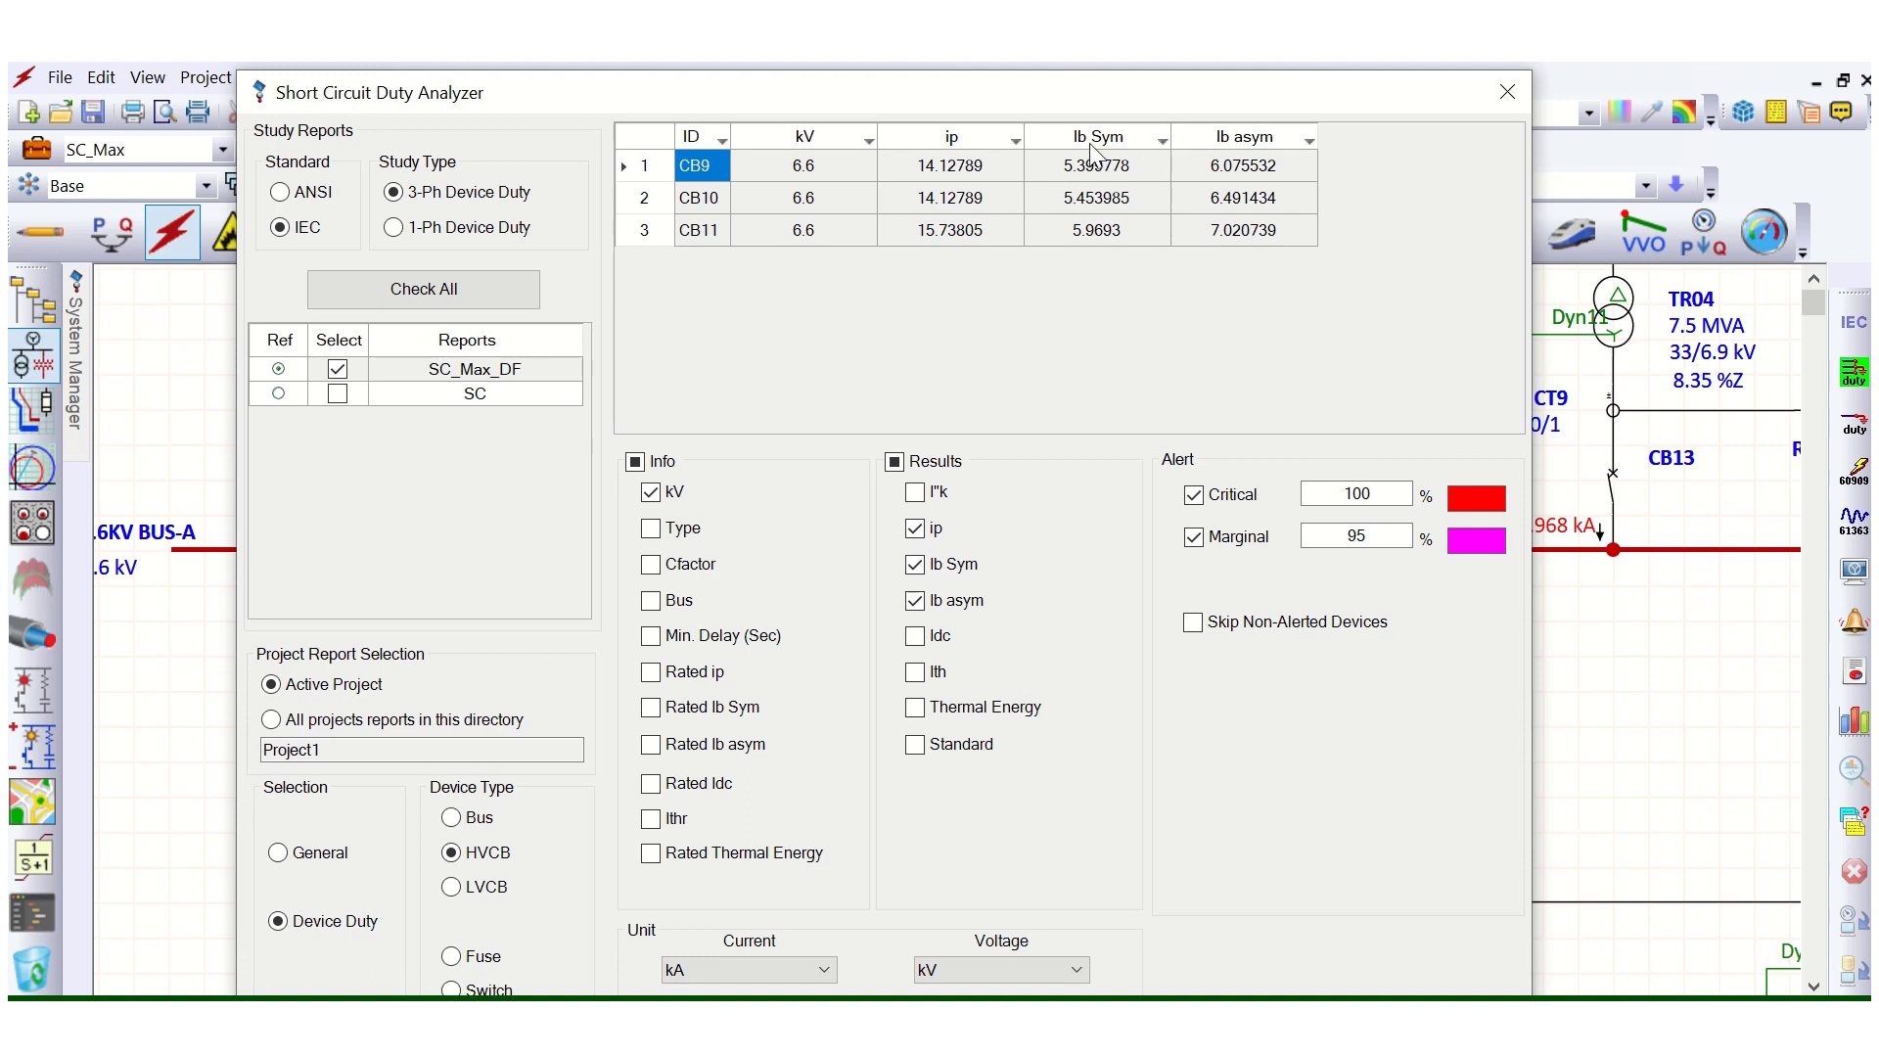
click(916, 636)
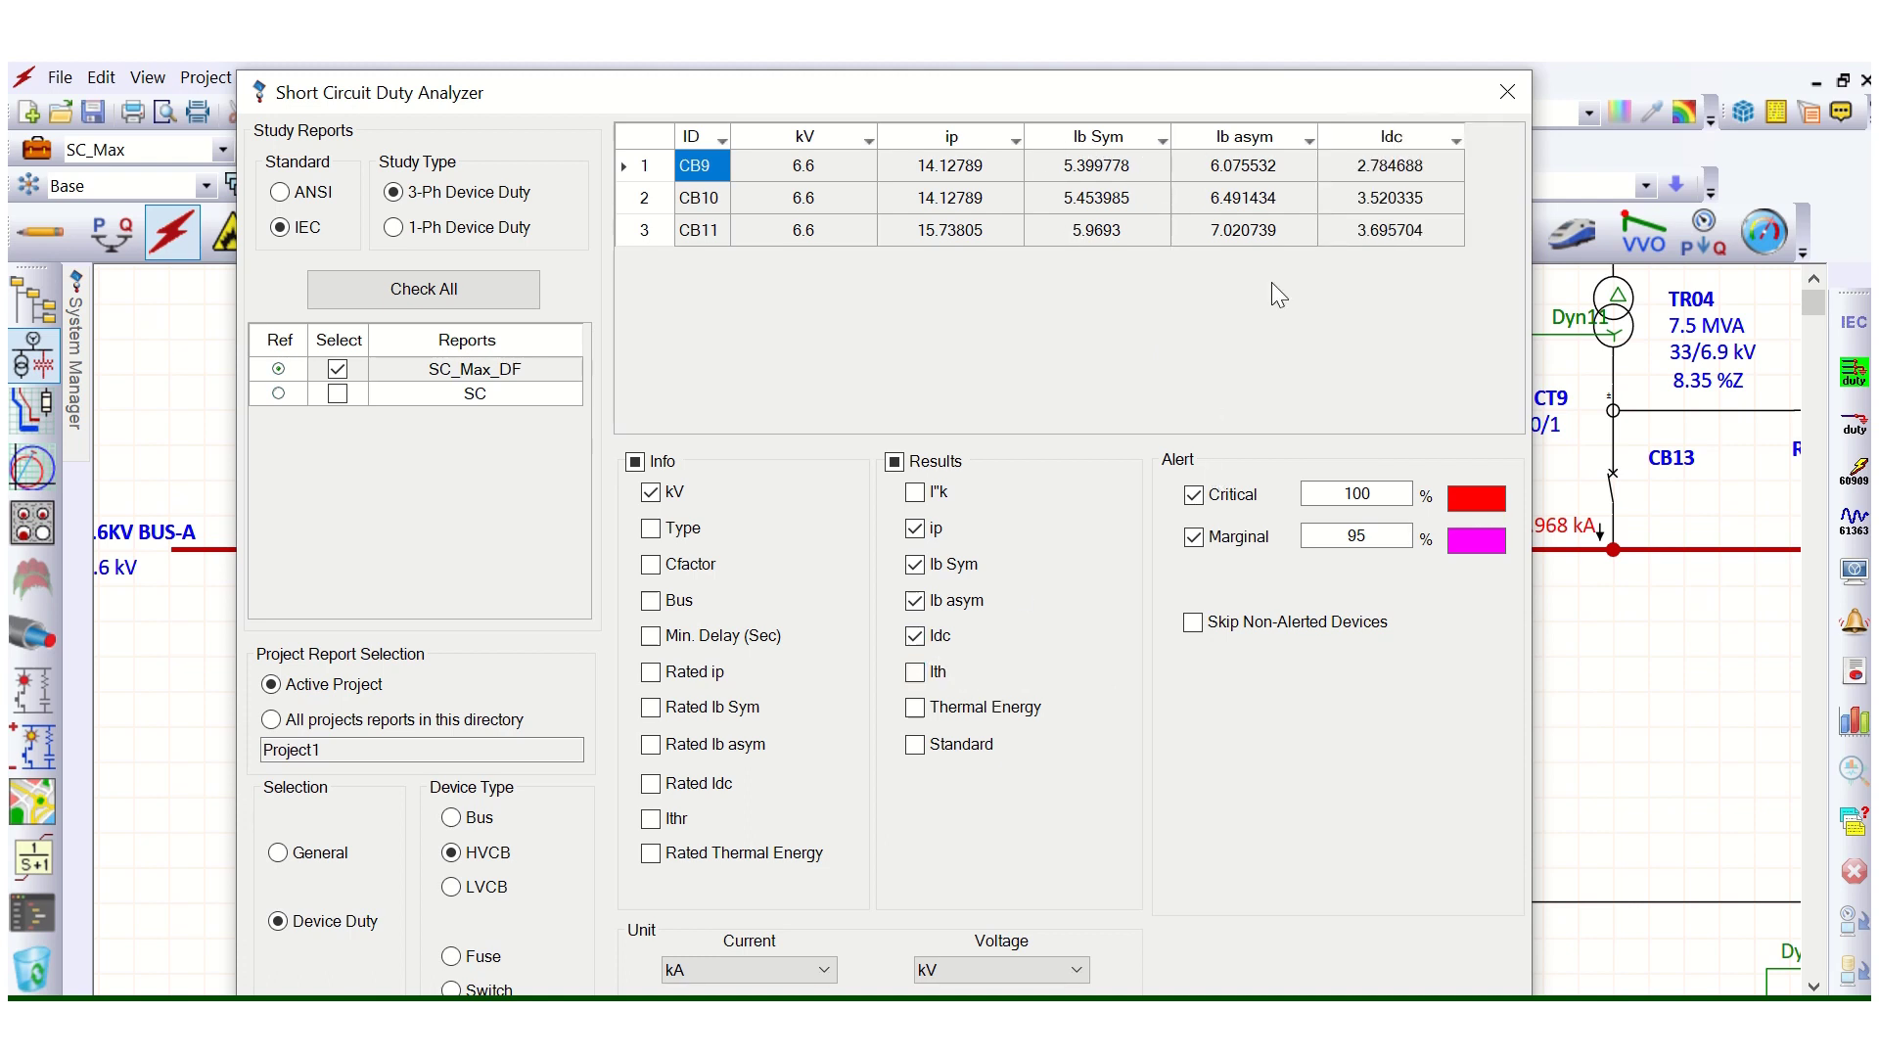
click(916, 672)
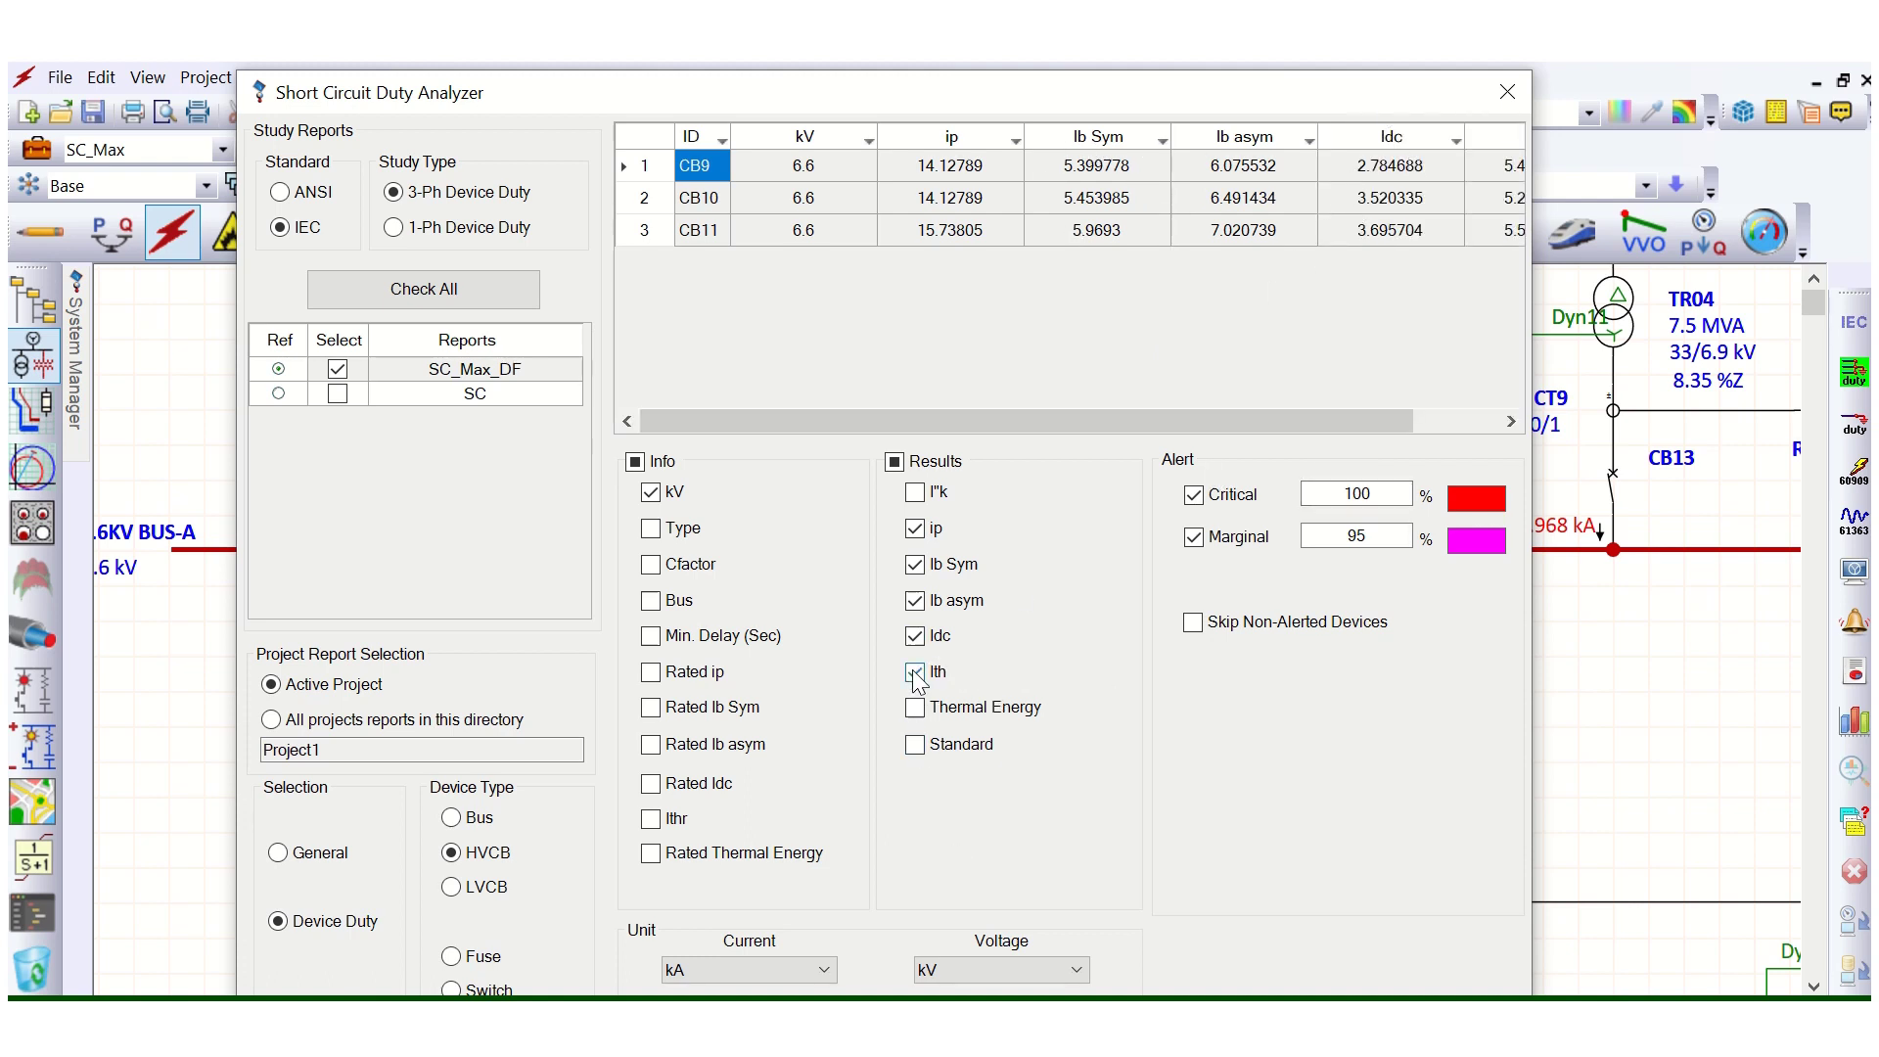
drag(1089, 429, 1204, 395)
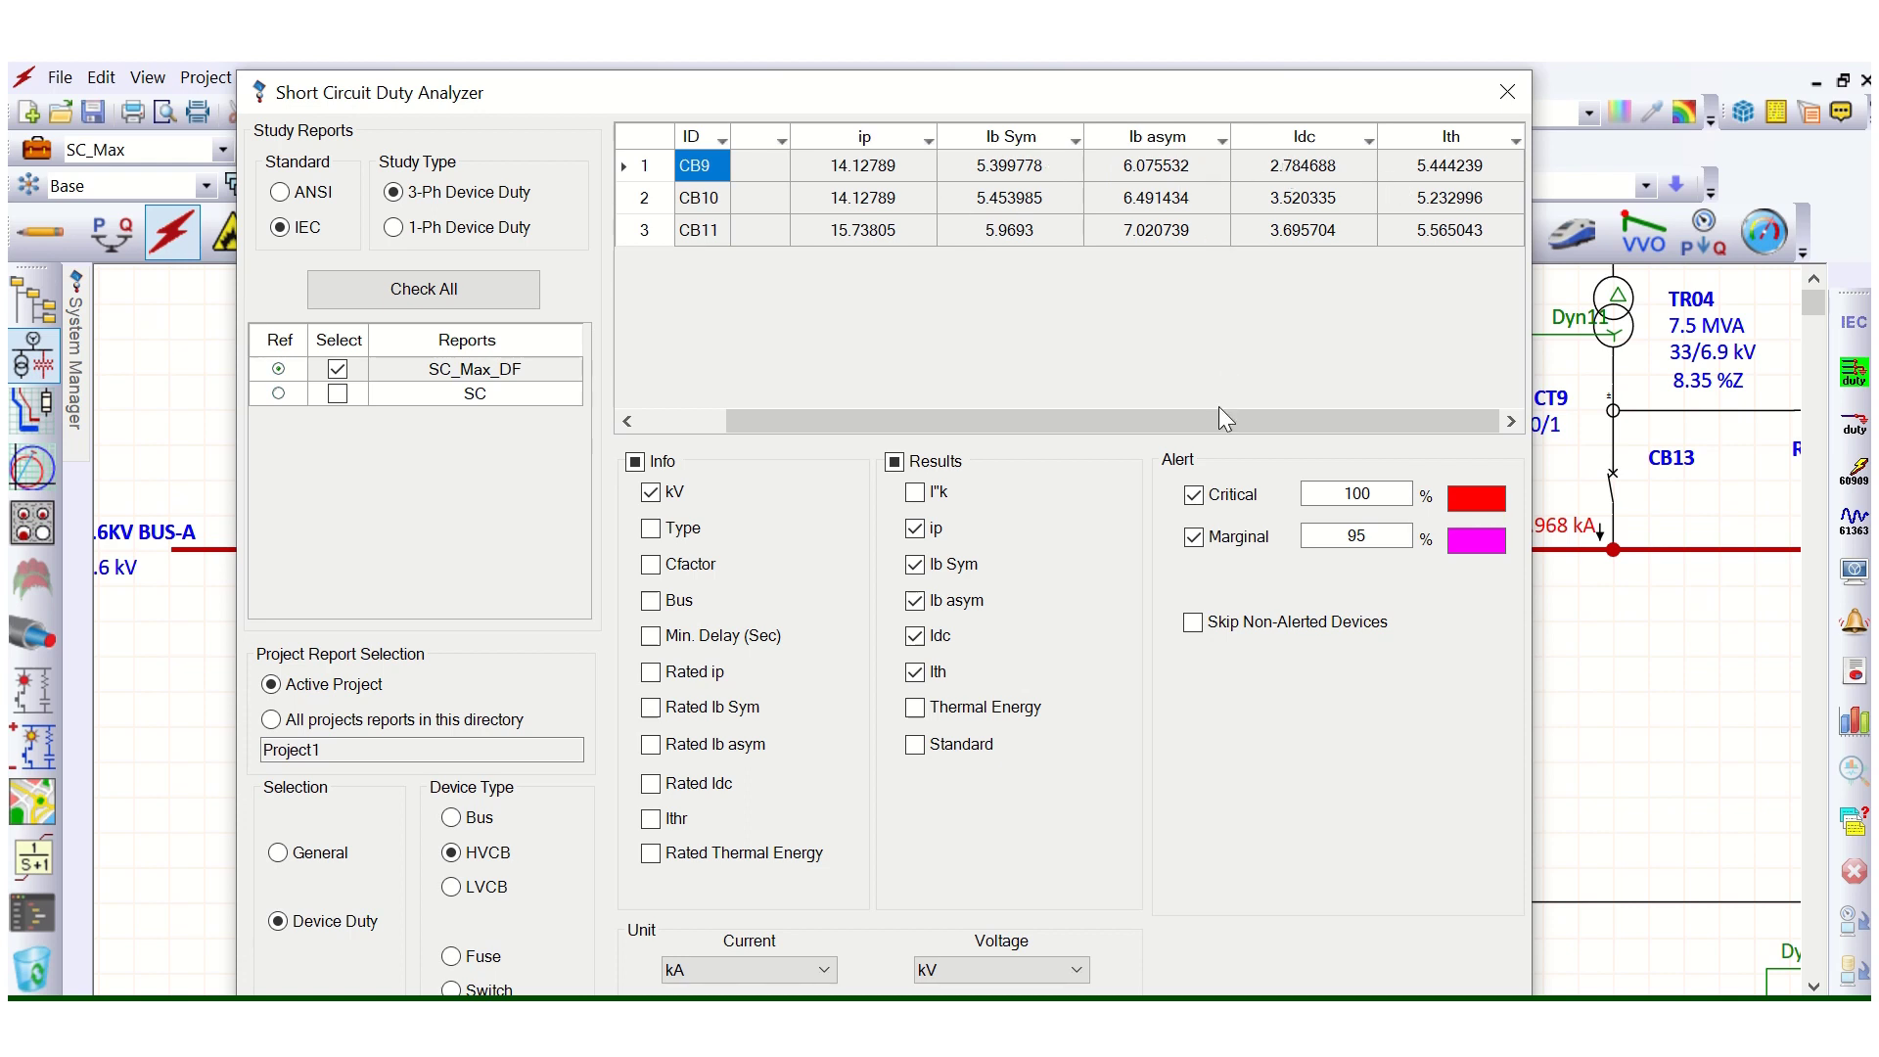
mouse_move(1196, 424)
mouse_down()
mouse_move(1079, 432)
mouse_move(1207, 419)
mouse_move(1082, 436)
mouse_move(1178, 438)
mouse_up()
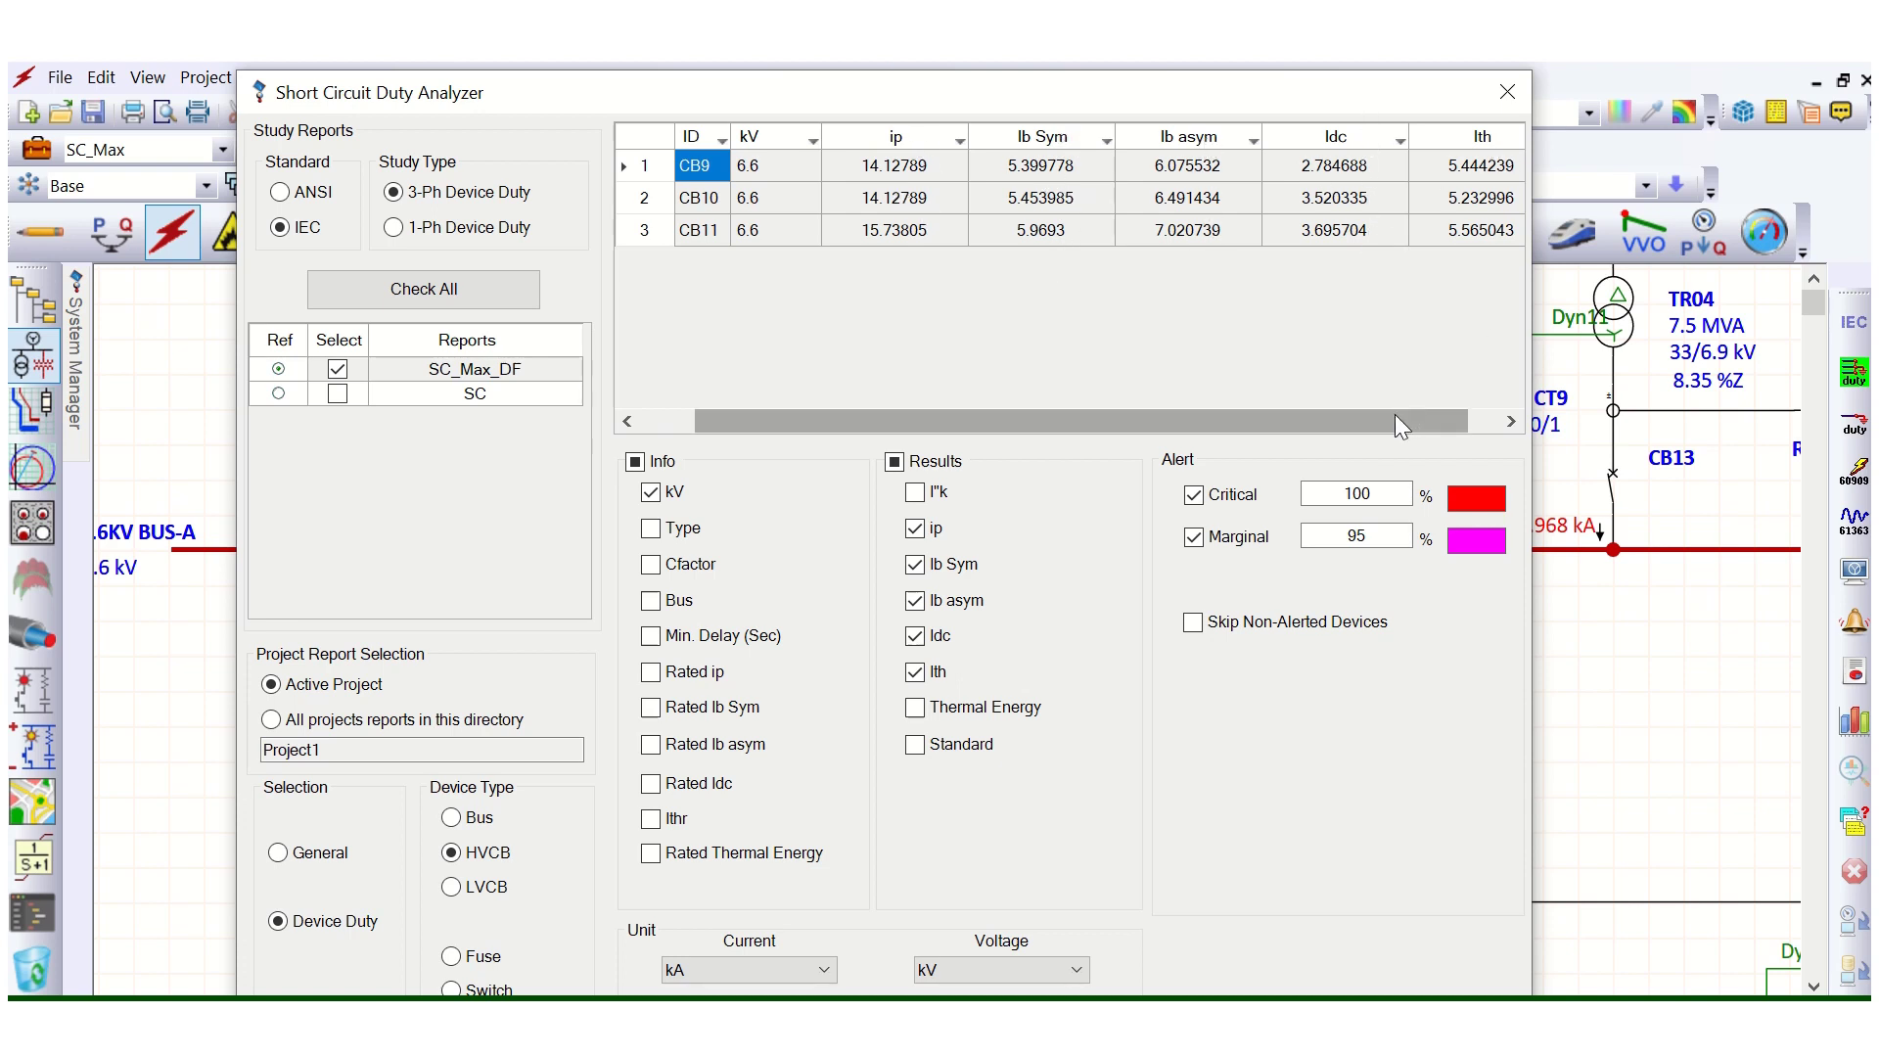
drag(1395, 414, 1318, 423)
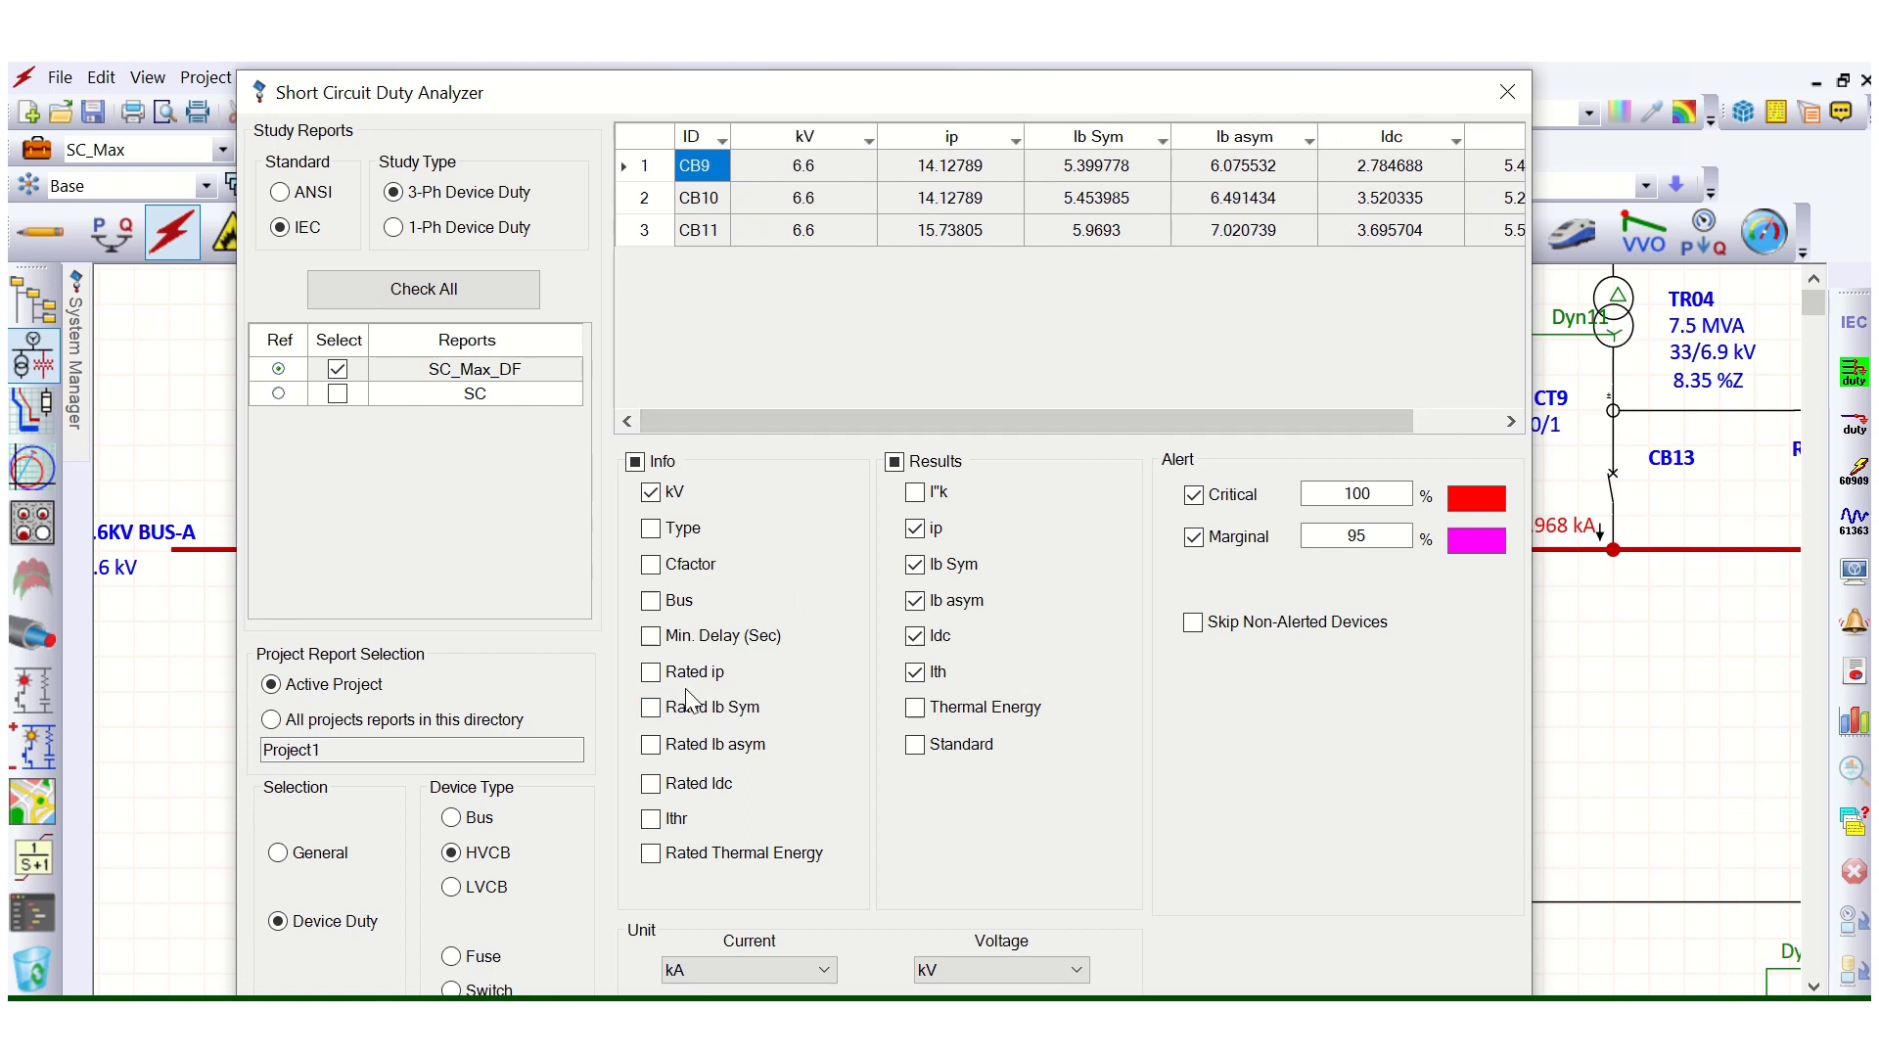
- Add the Rated ip, Rated Ib Sym, Rated Ib asym, Rated Idc and Ithr columns to the HVCB table
click(651, 675)
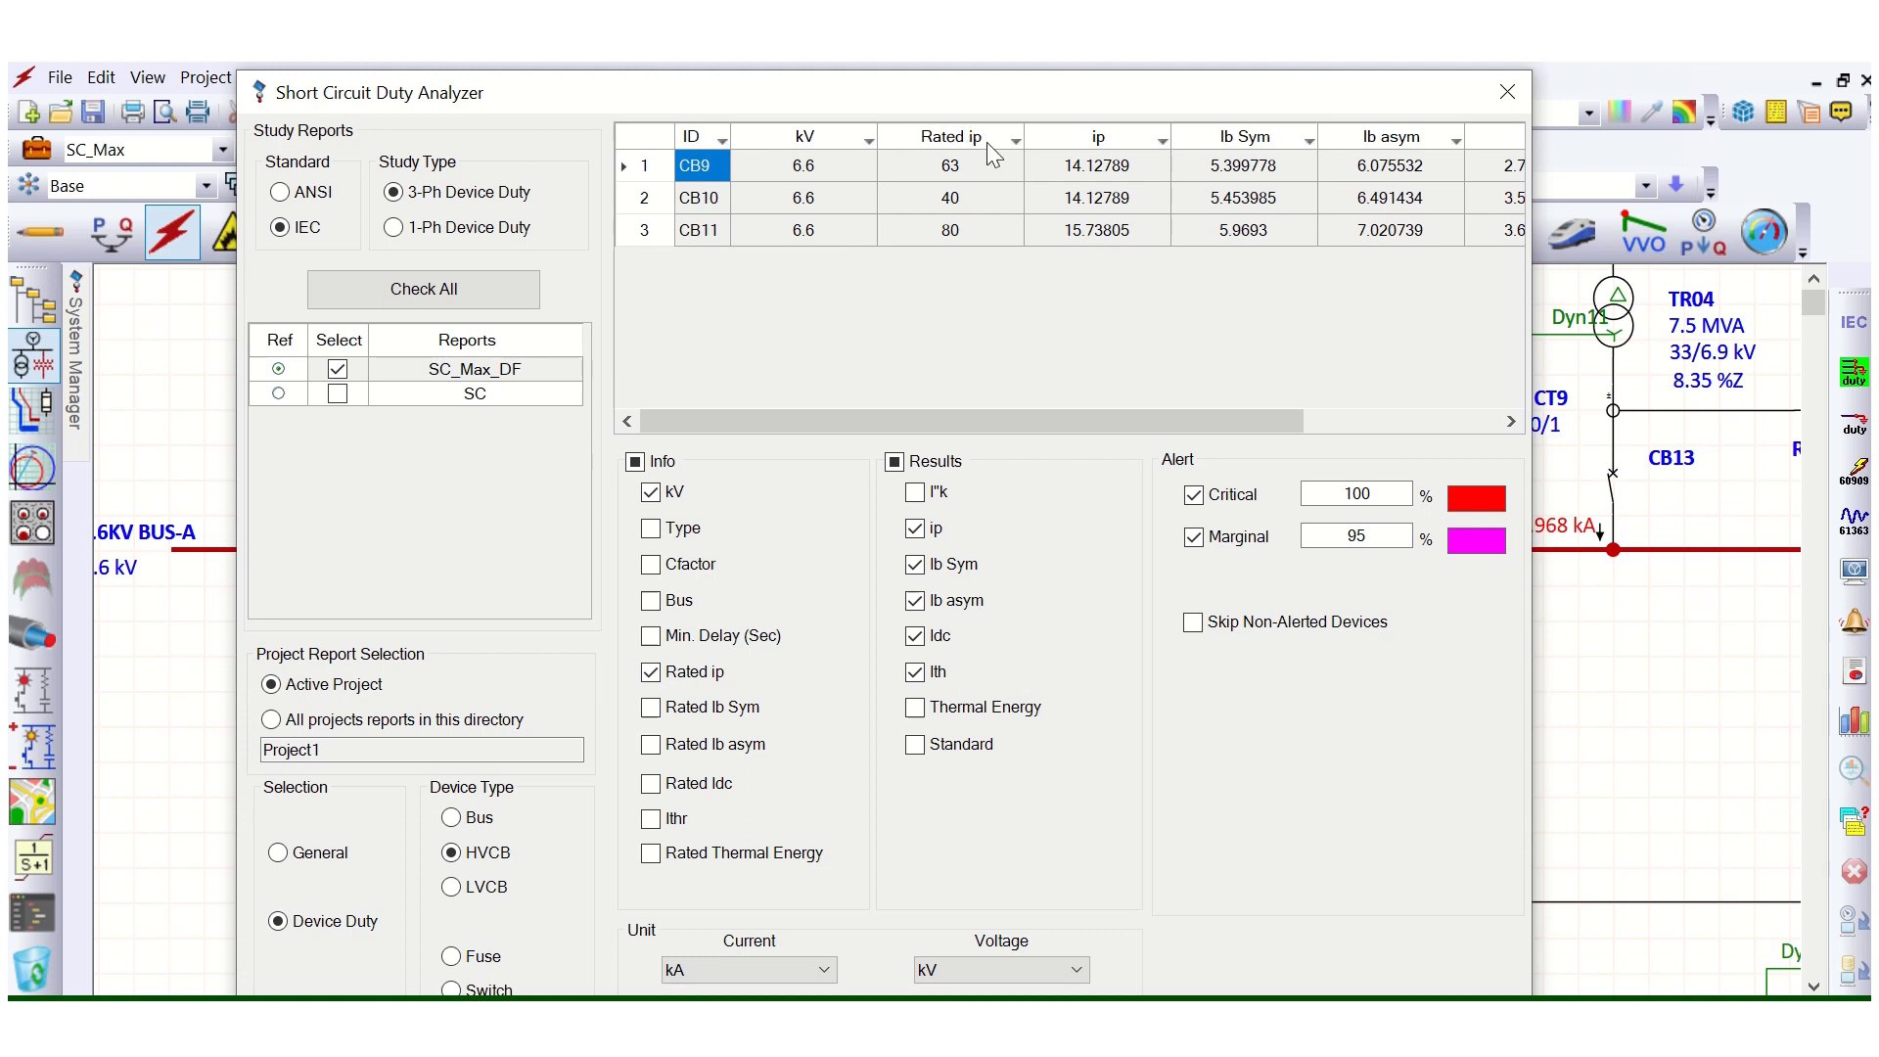
click(650, 707)
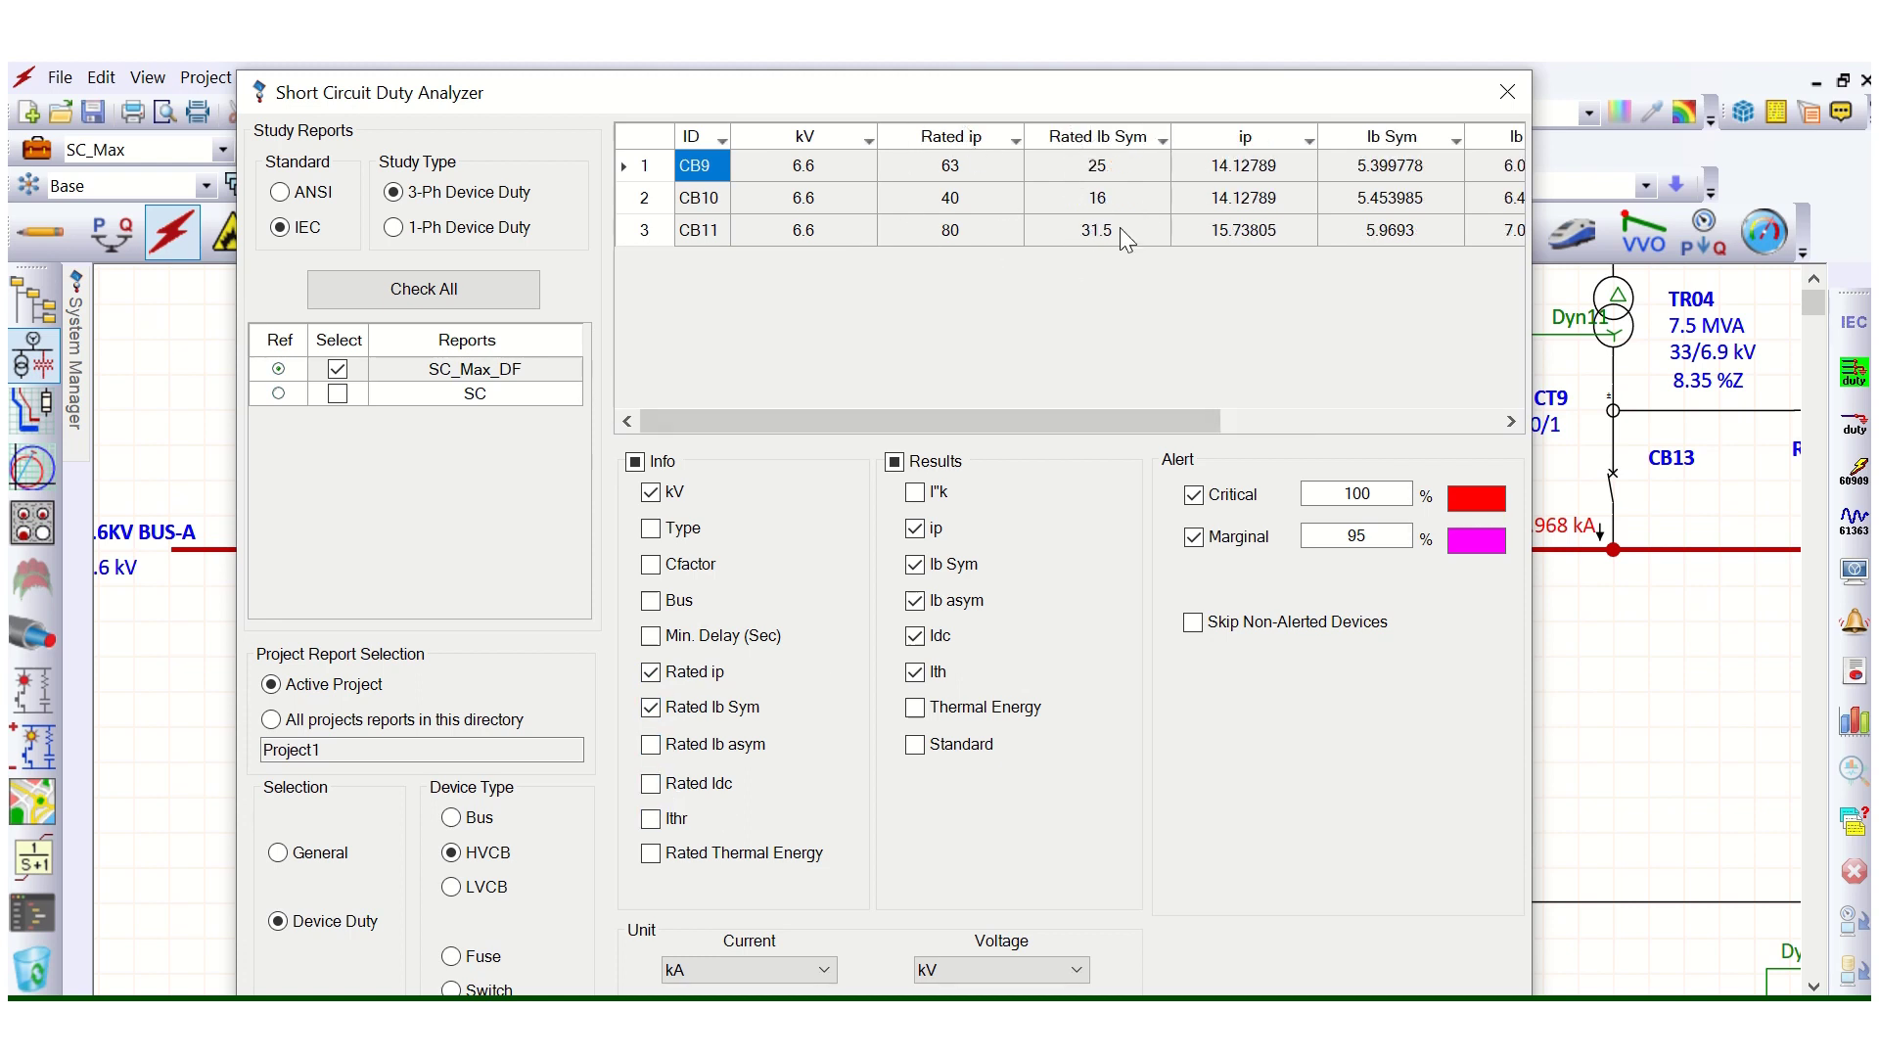
click(652, 745)
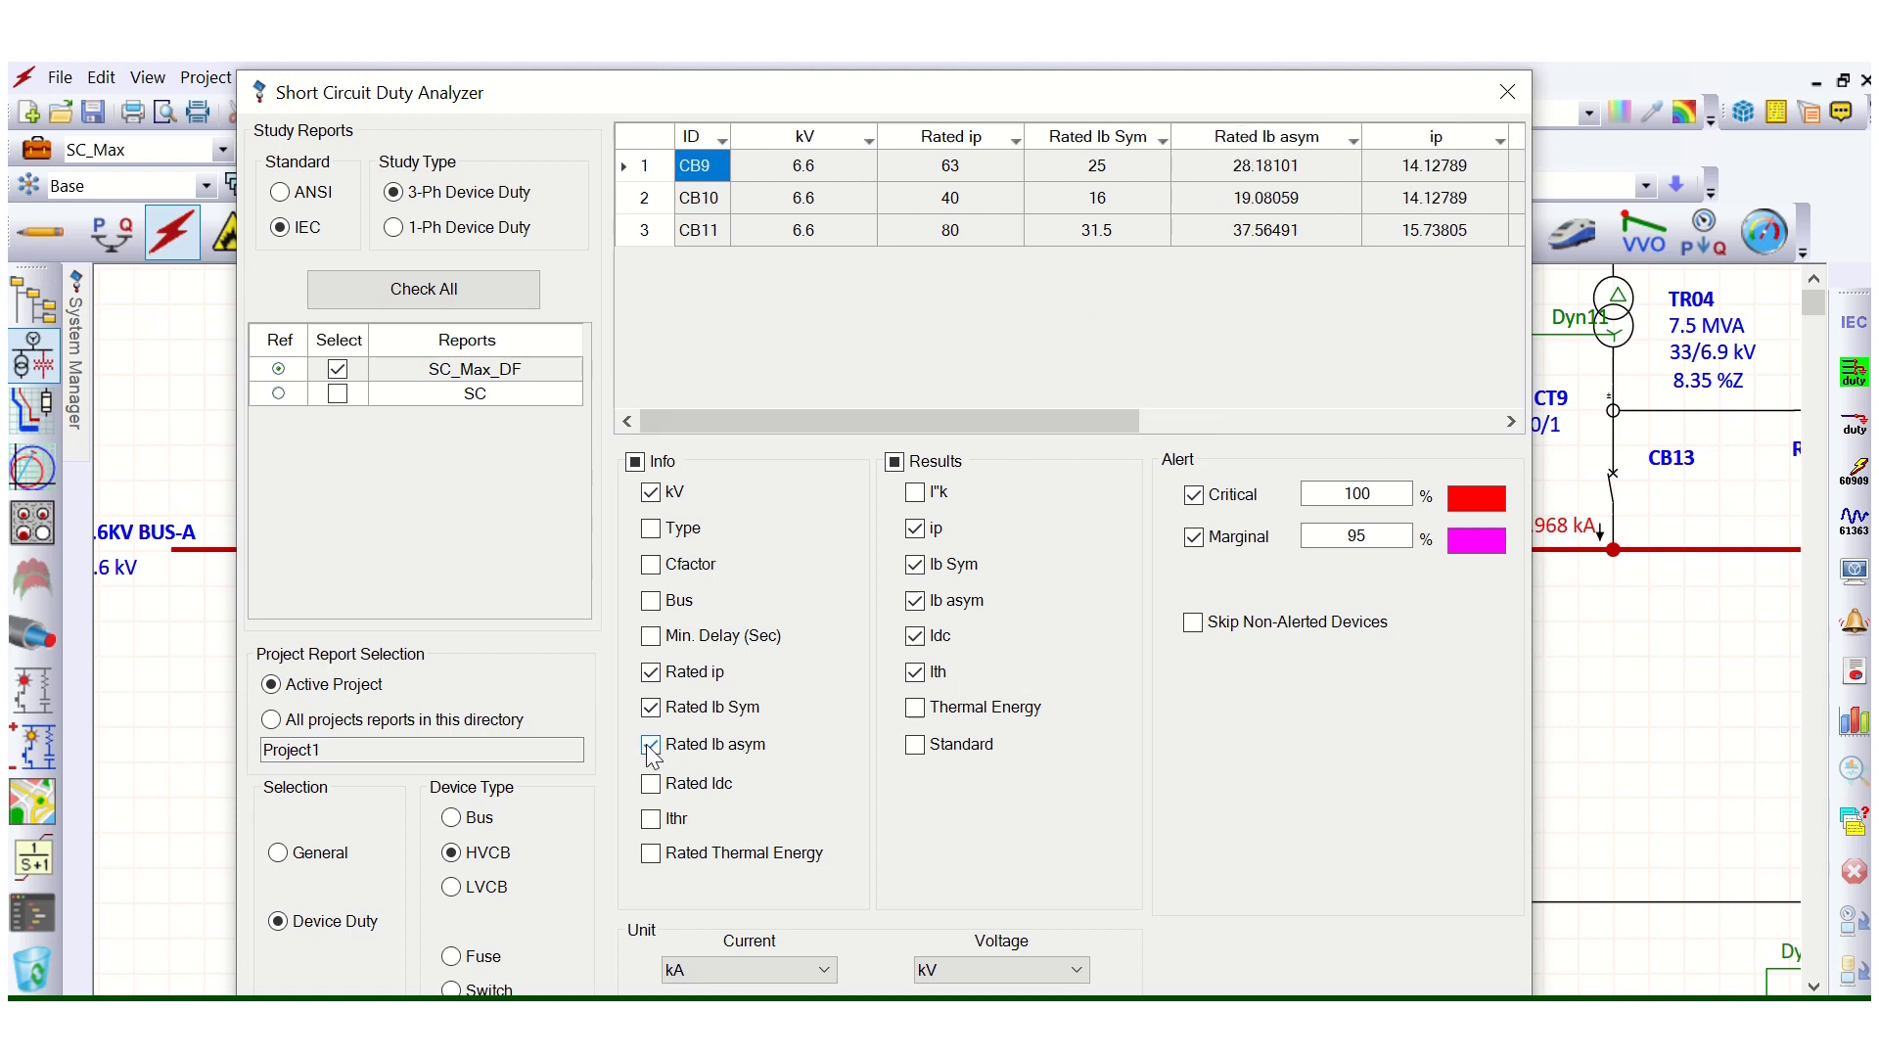
click(651, 783)
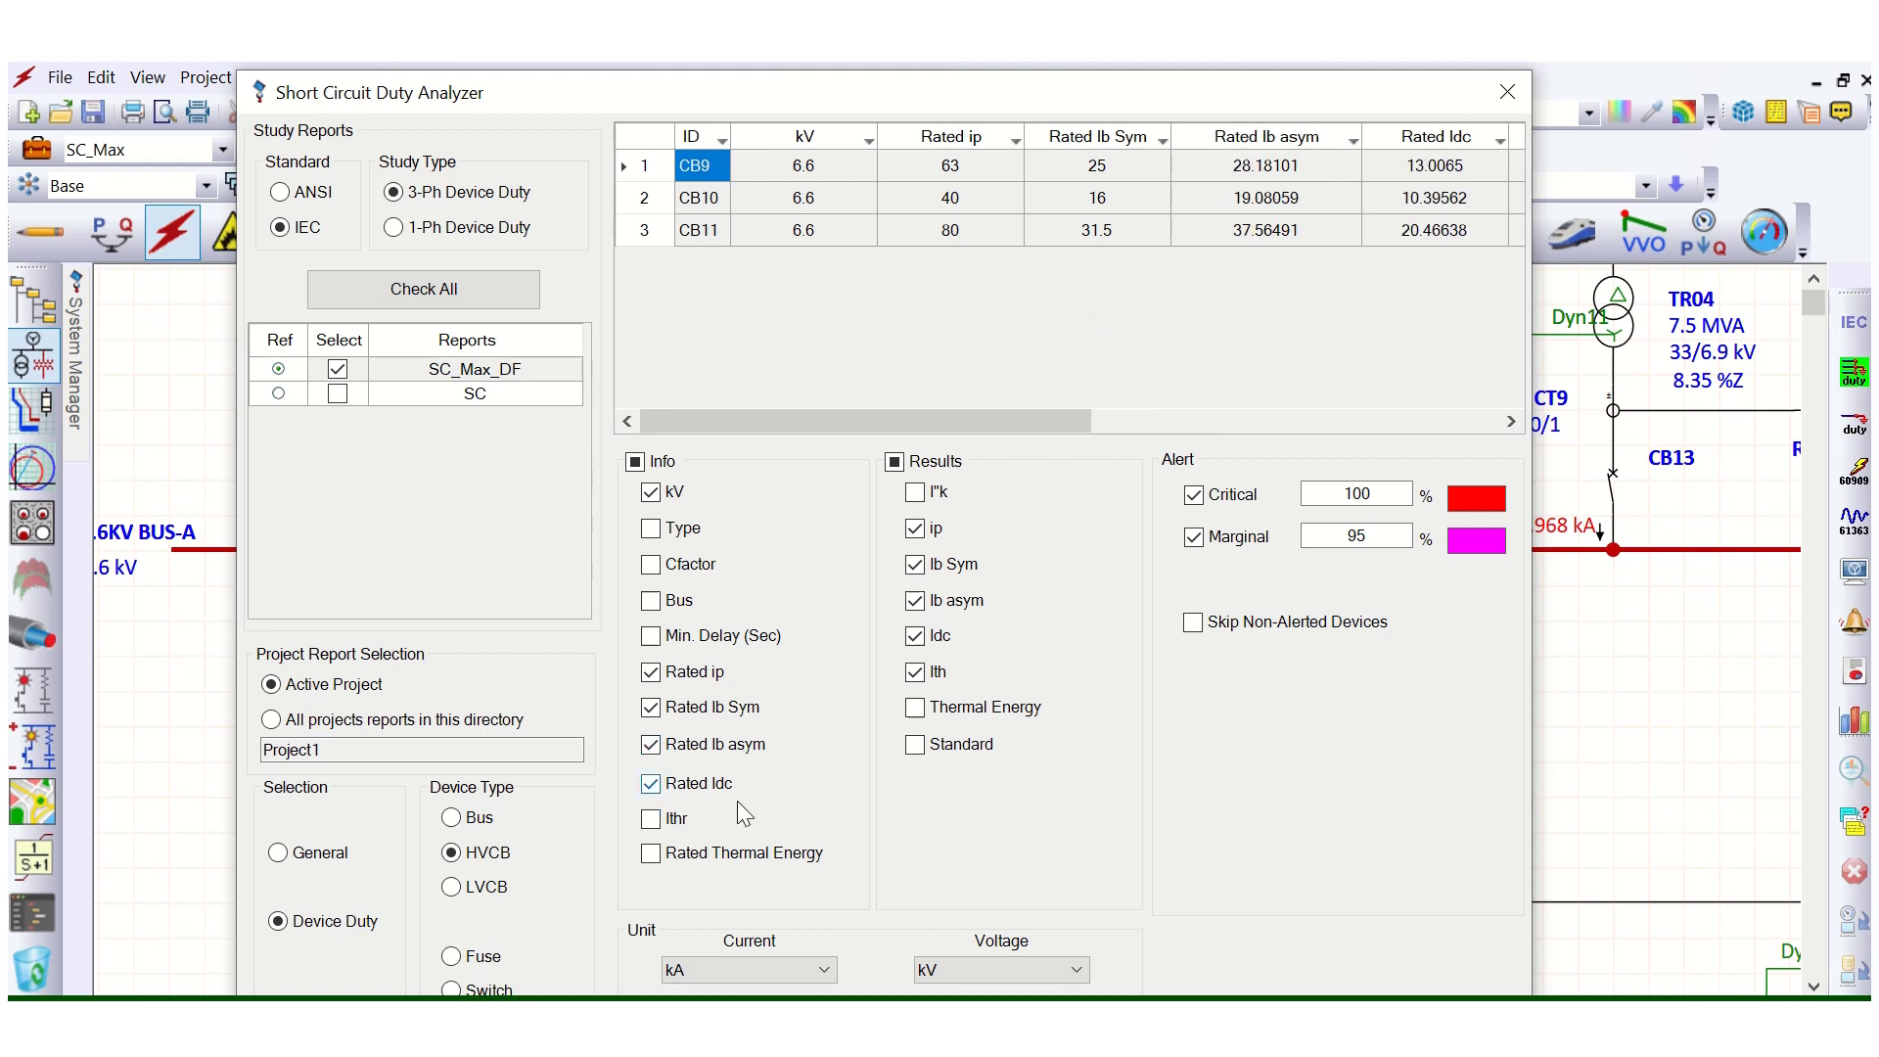
click(651, 818)
drag(1000, 423, 1170, 423)
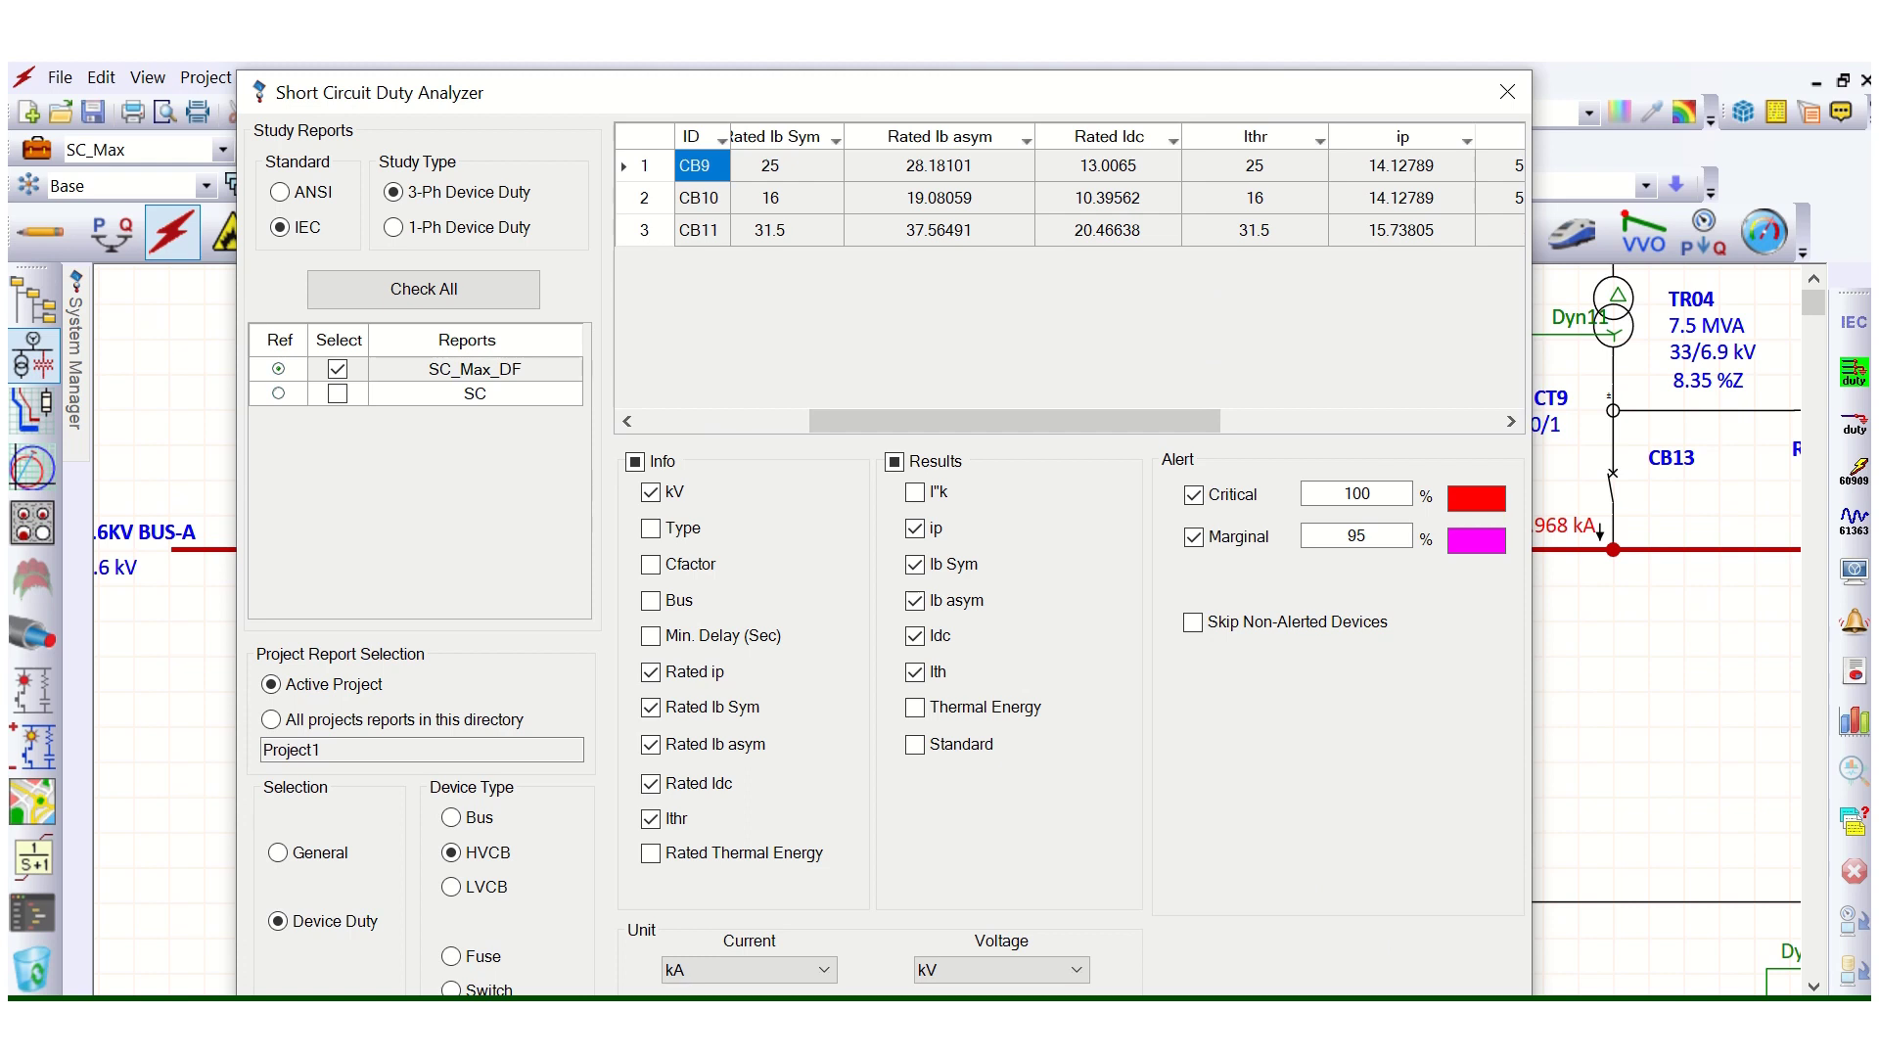
- Widen and reposition the analyzer window, and compare the rated values of CB9, CB10 and CB11 with their calculated fault duties
drag(1532, 1023, 1825, 973)
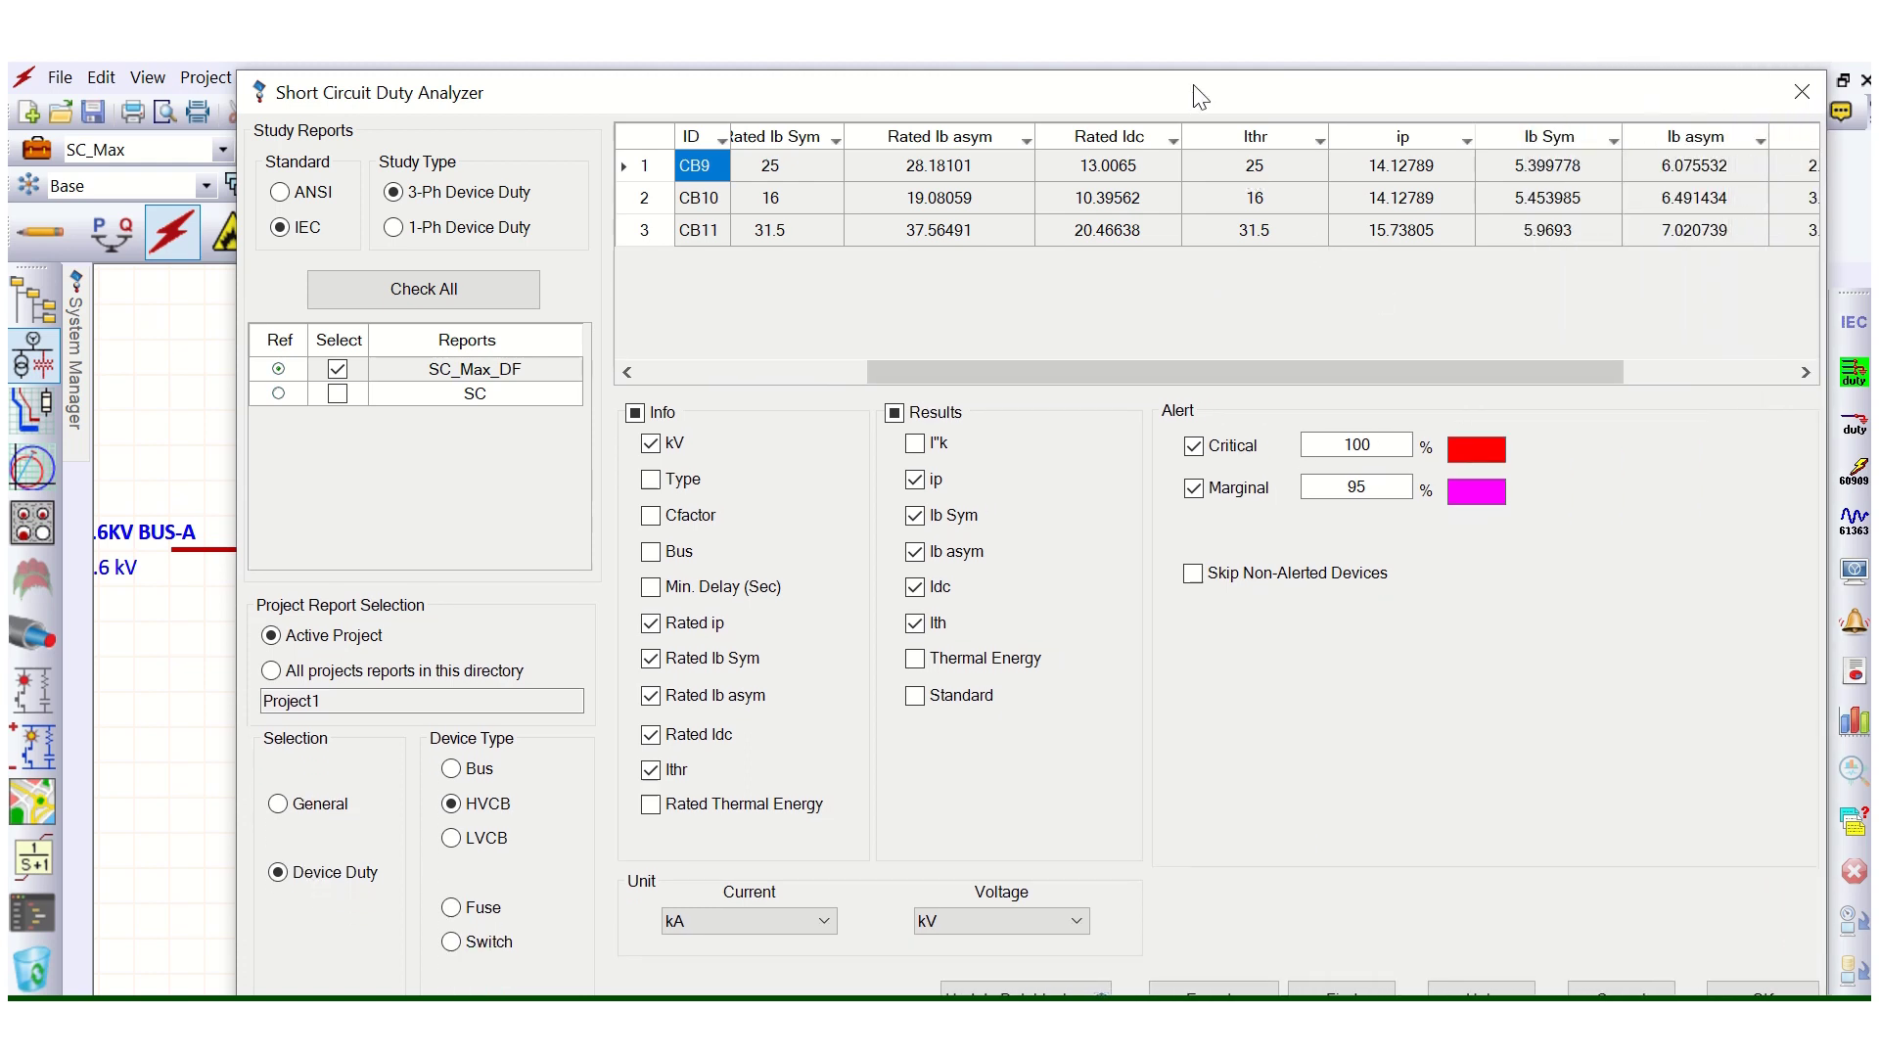
drag(1185, 98, 1041, 102)
drag(1171, 369, 1400, 384)
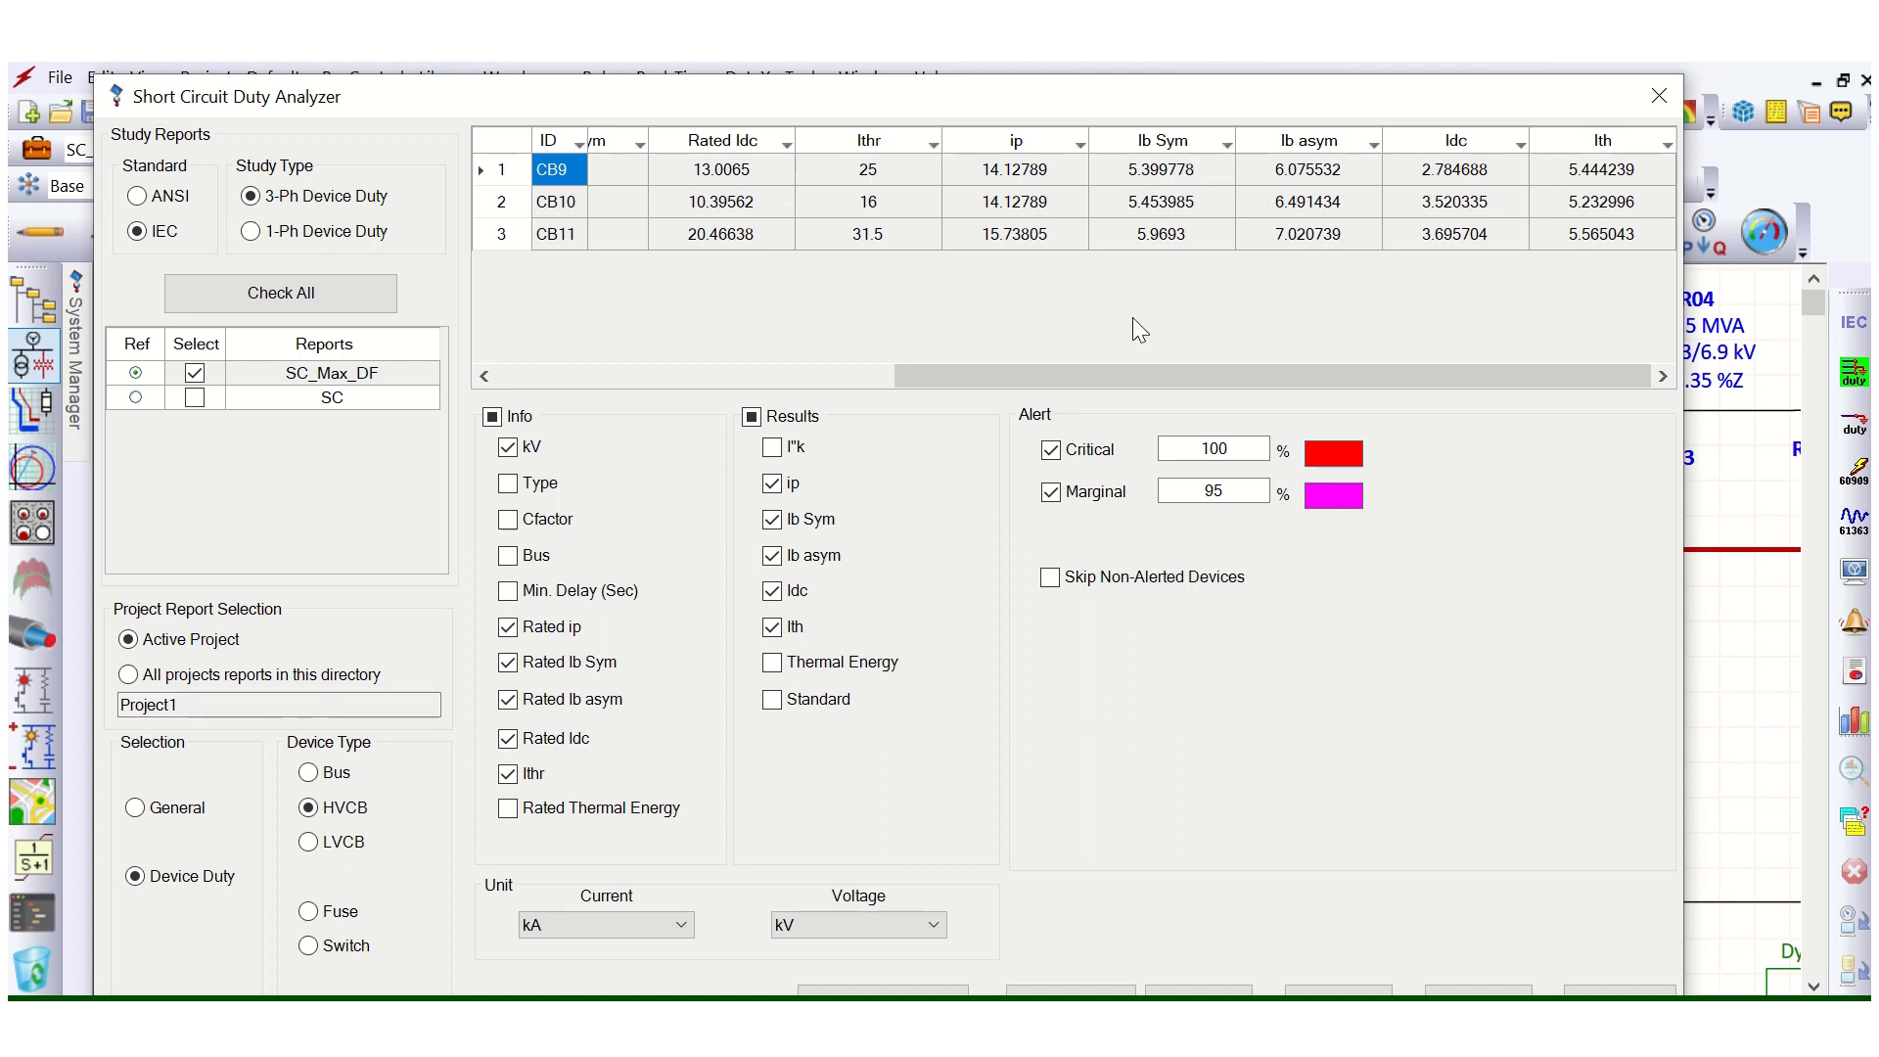
drag(1061, 379, 835, 384)
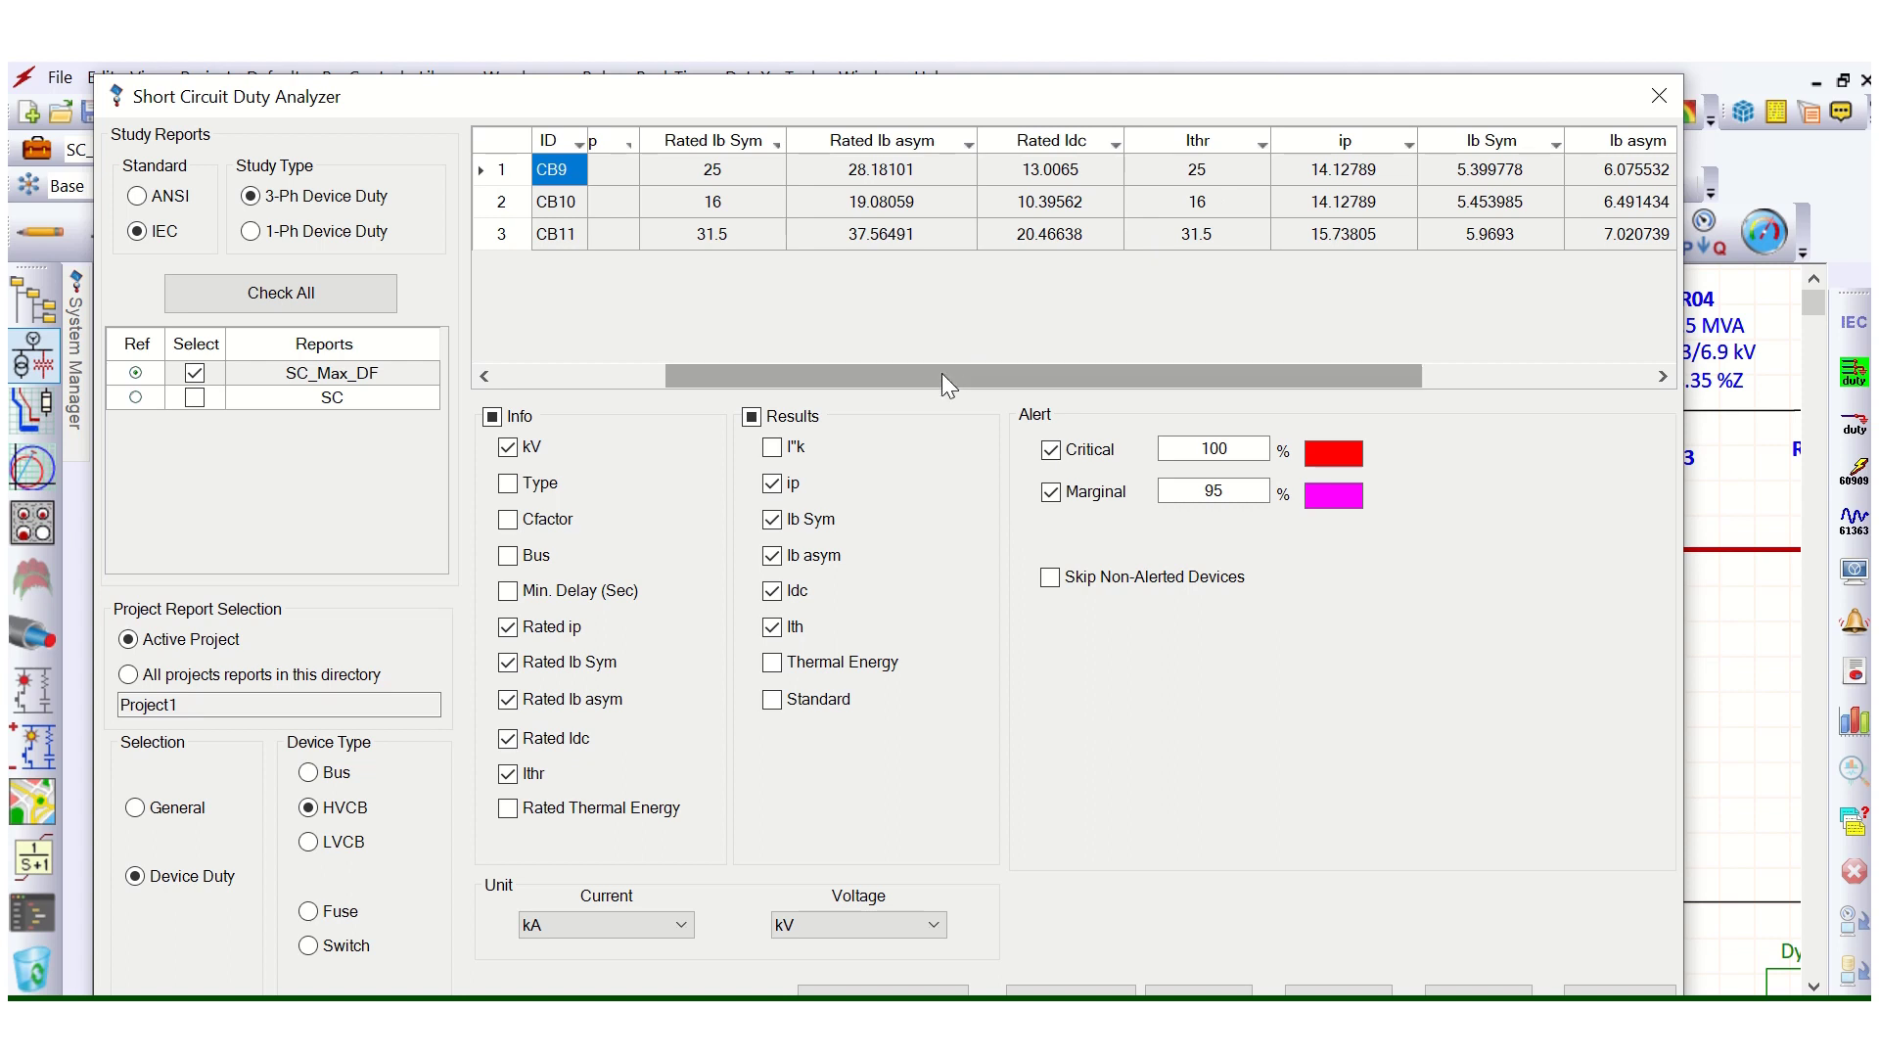
- Compare the rated and calculated ip and Ib values of the high-voltage breakers, and check the marginal alert limit
drag(942, 373, 889, 359)
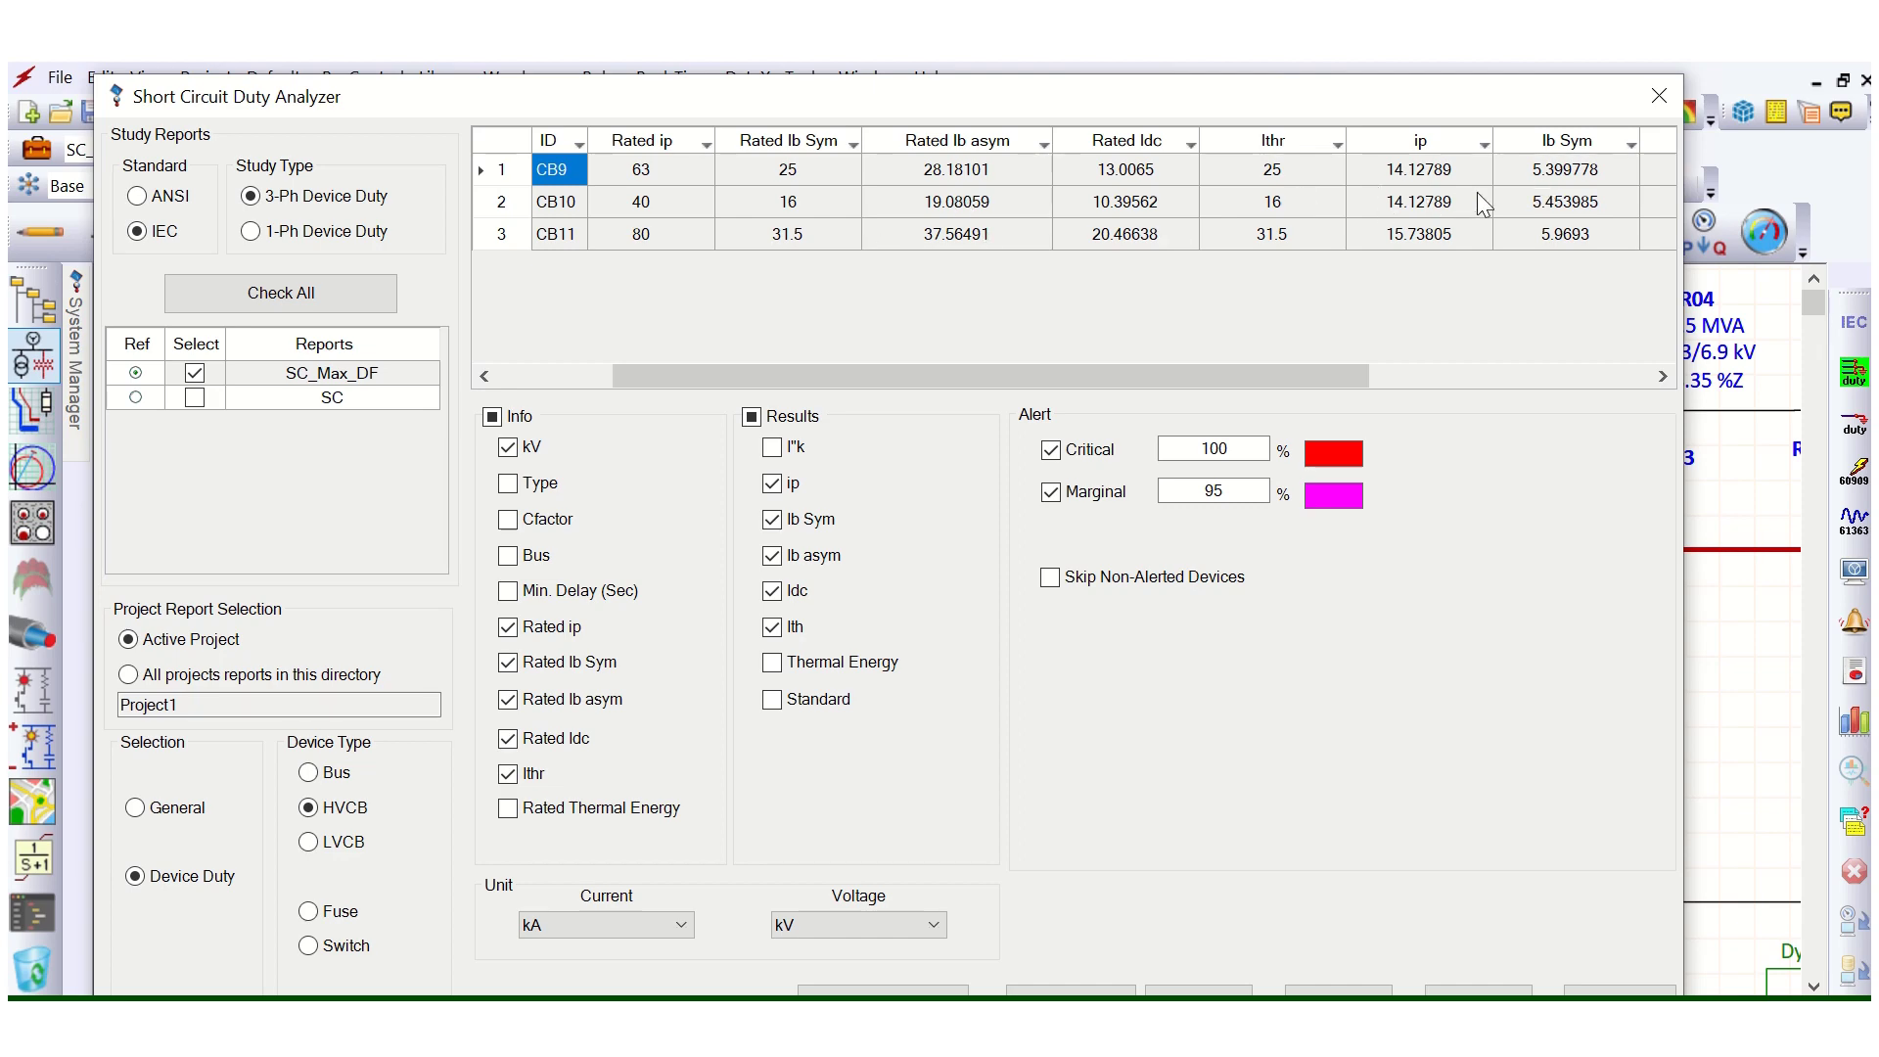
mouse_move(1507, 112)
mouse_down()
mouse_move(1558, 233)
mouse_move(1554, 279)
mouse_move(1558, 102)
mouse_move(1536, 62)
mouse_move(1520, 110)
mouse_up()
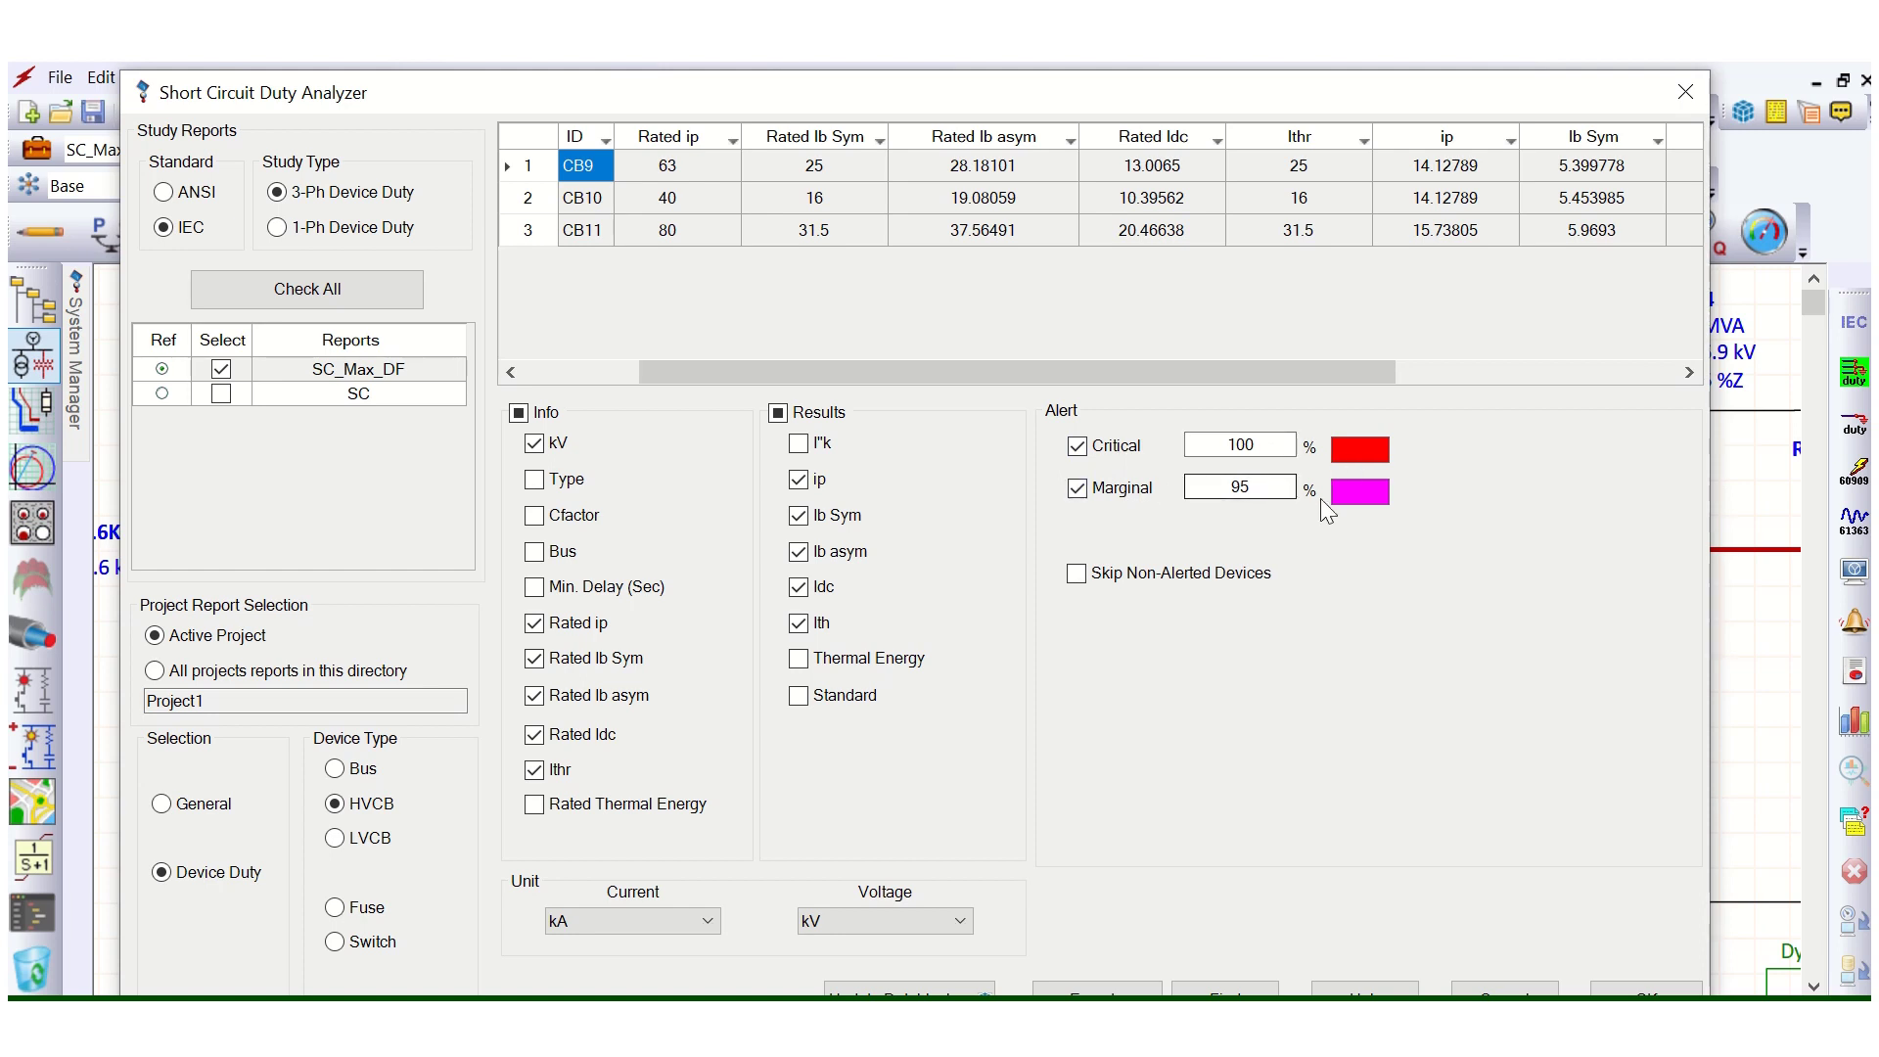
double_click(1211, 488)
drag(848, 382, 569, 392)
- Show the LVCB duty results, remove the Rated Thermal Energy column, and reposition the analyzer window to review the table
click(369, 842)
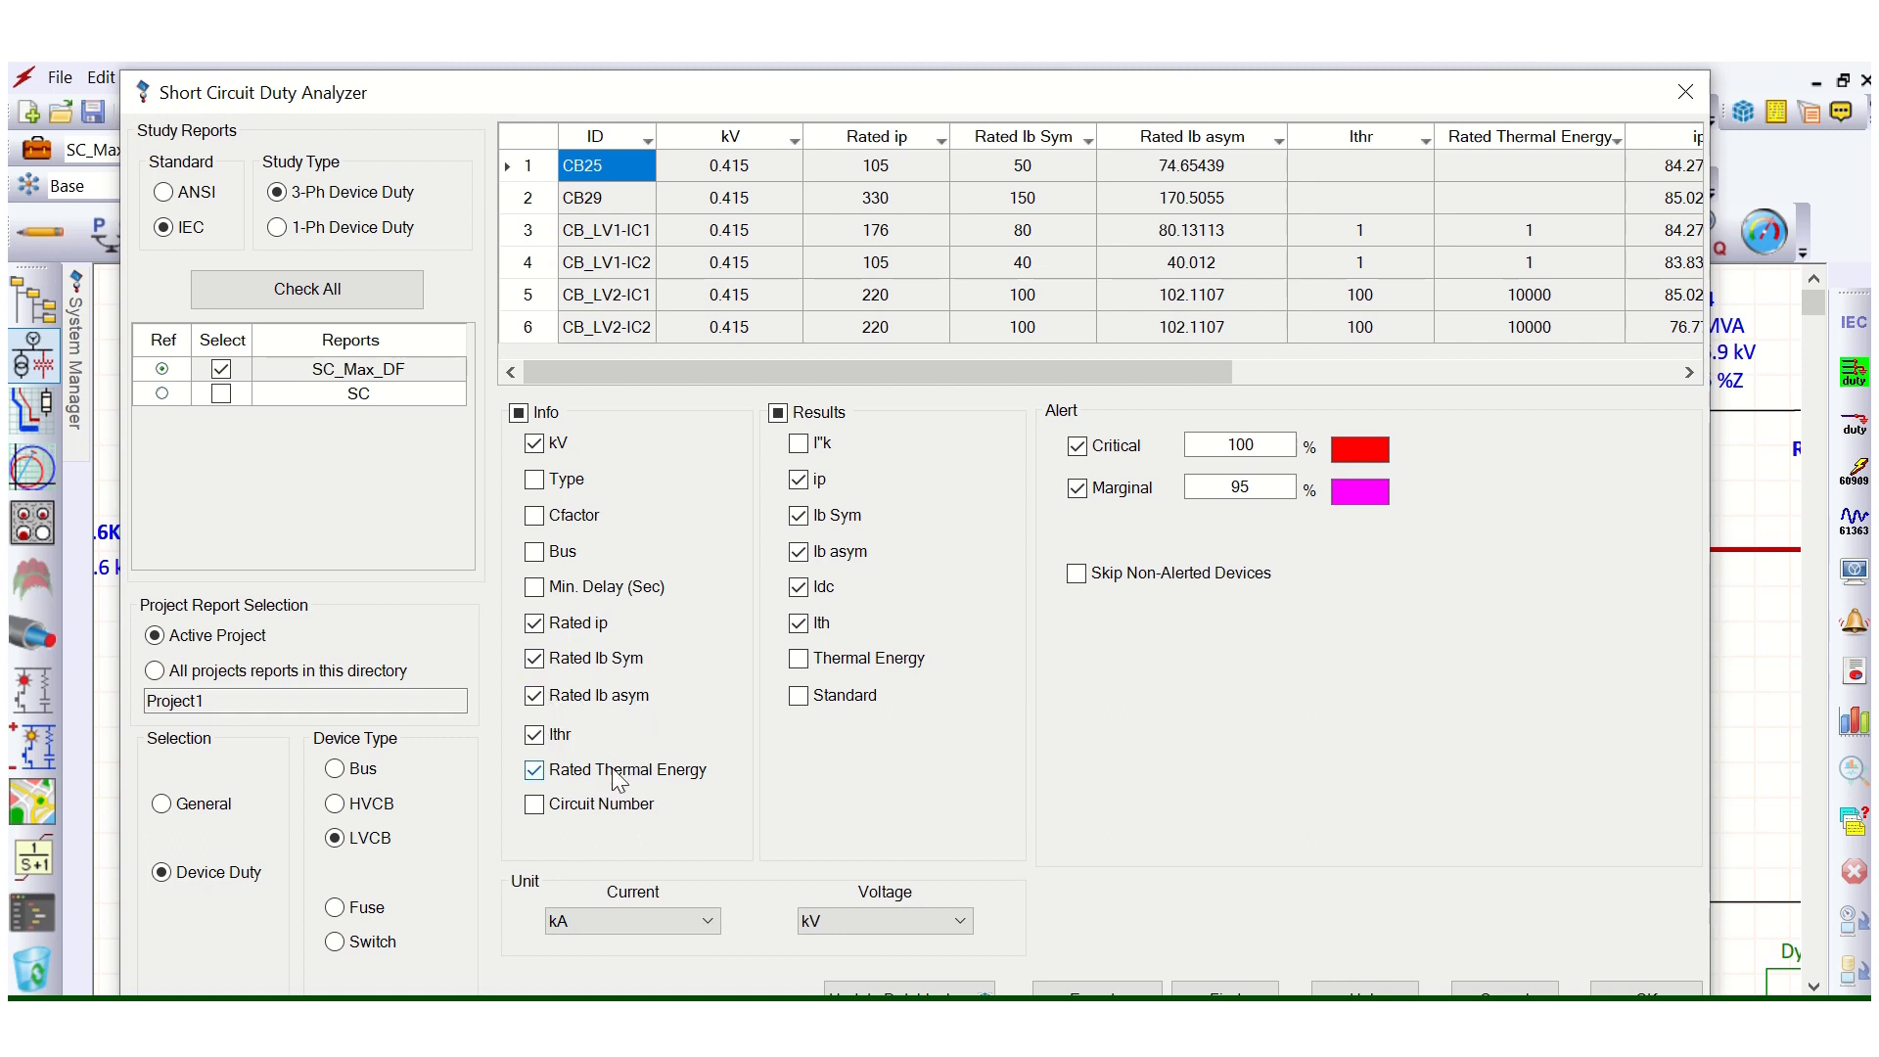
click(536, 773)
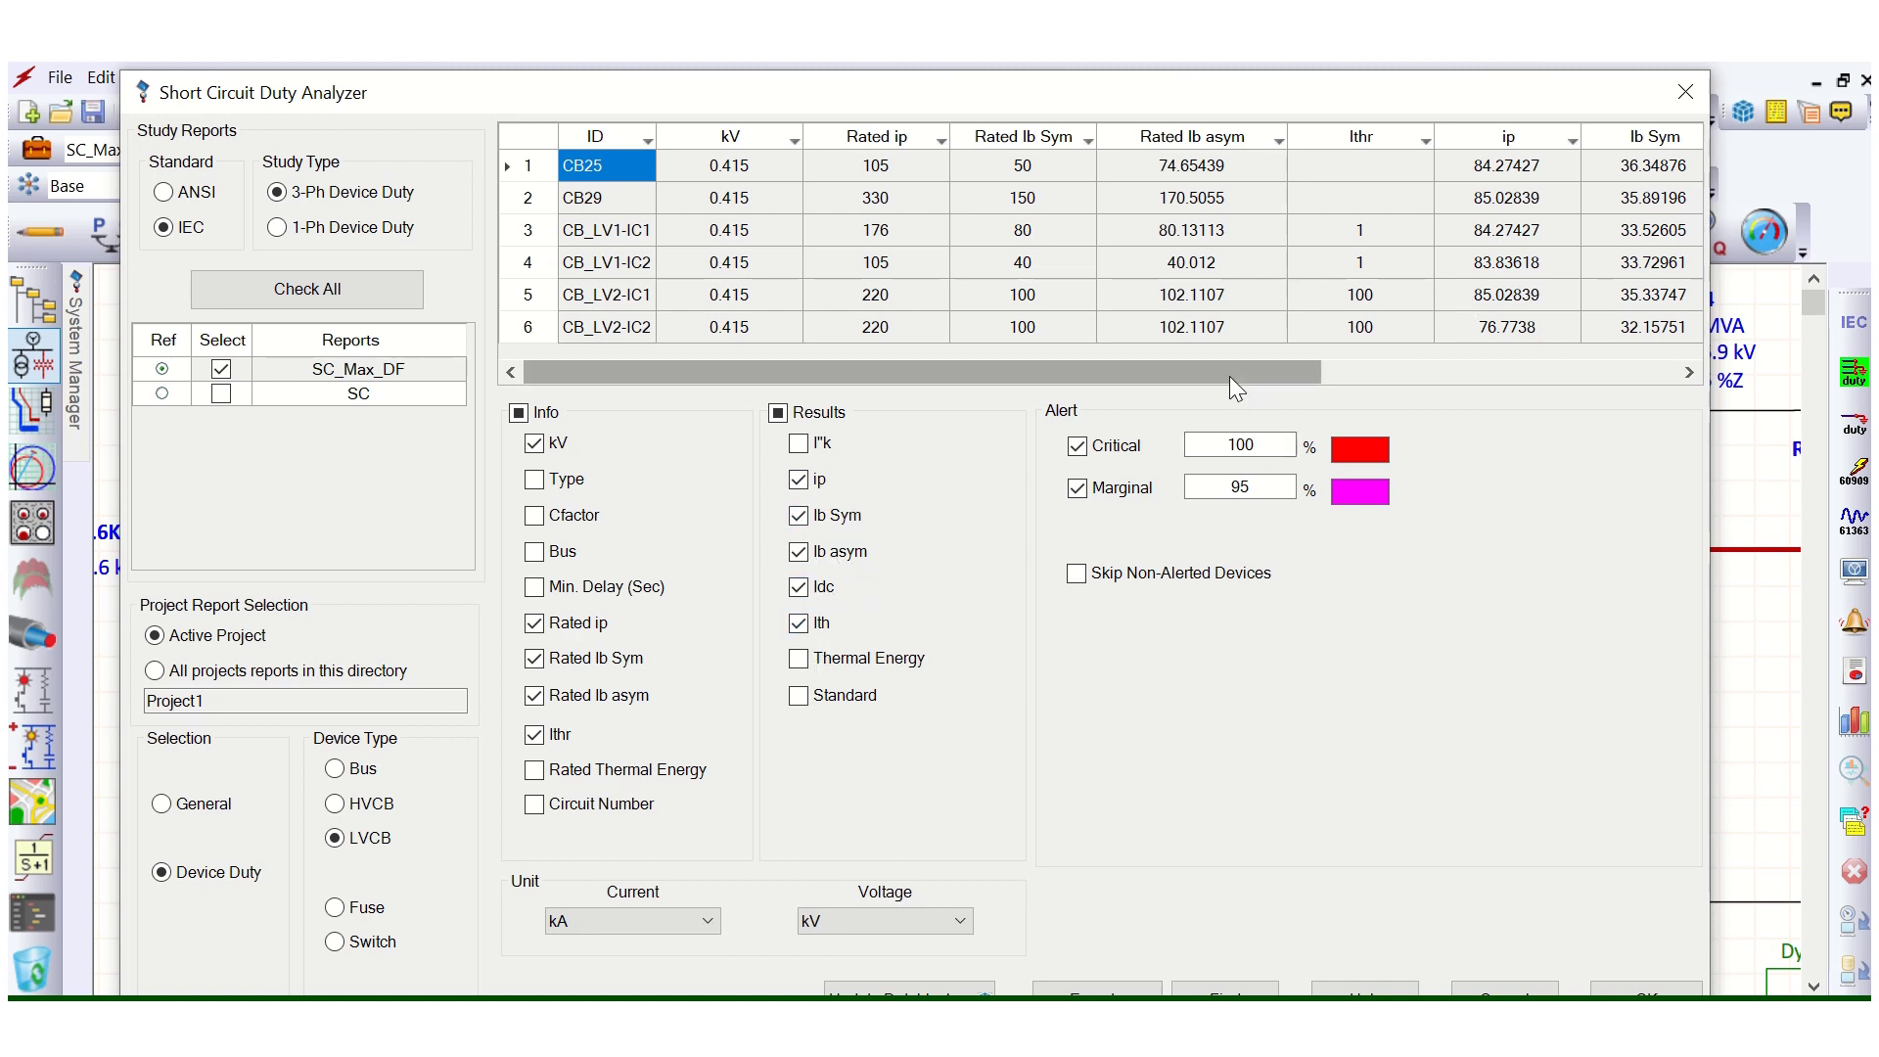
drag(1230, 376, 1088, 372)
drag(1012, 96, 984, 73)
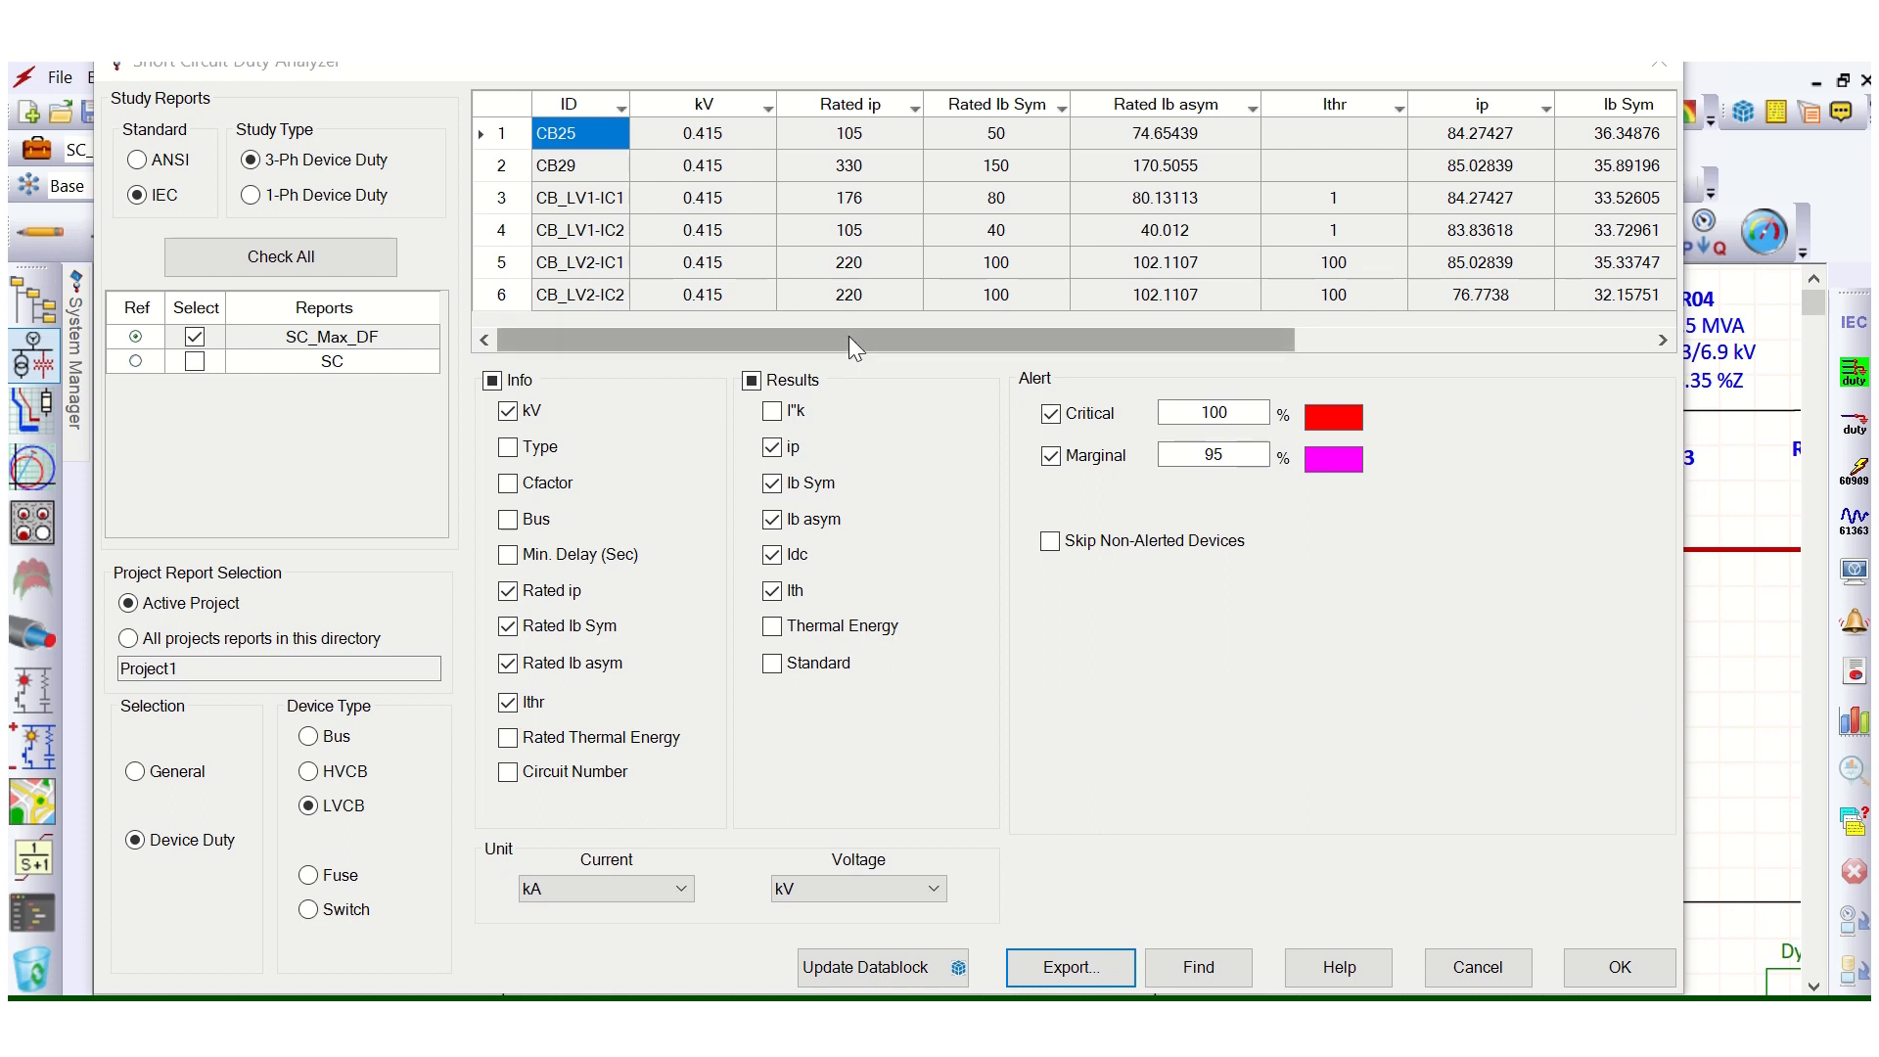
- Show the bus duty results and add the Rated ip and I"k columns to the table
click(311, 773)
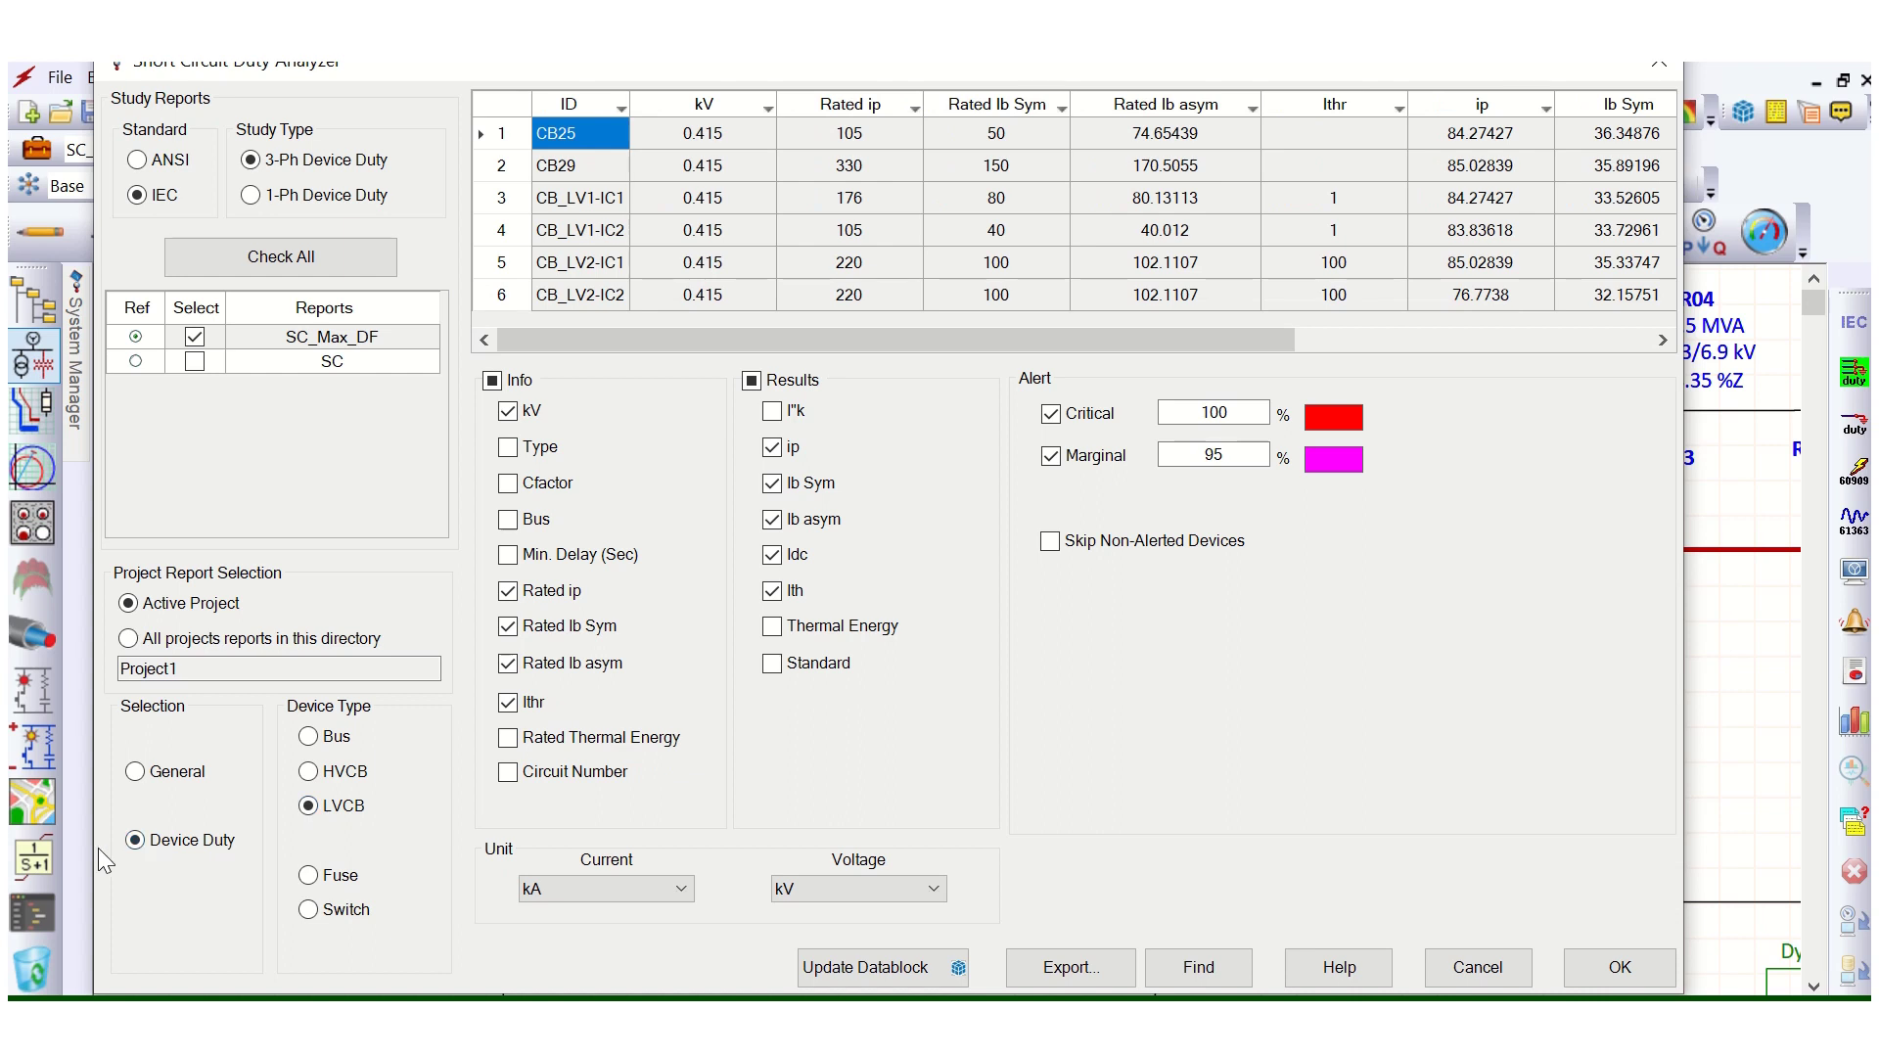
click(311, 737)
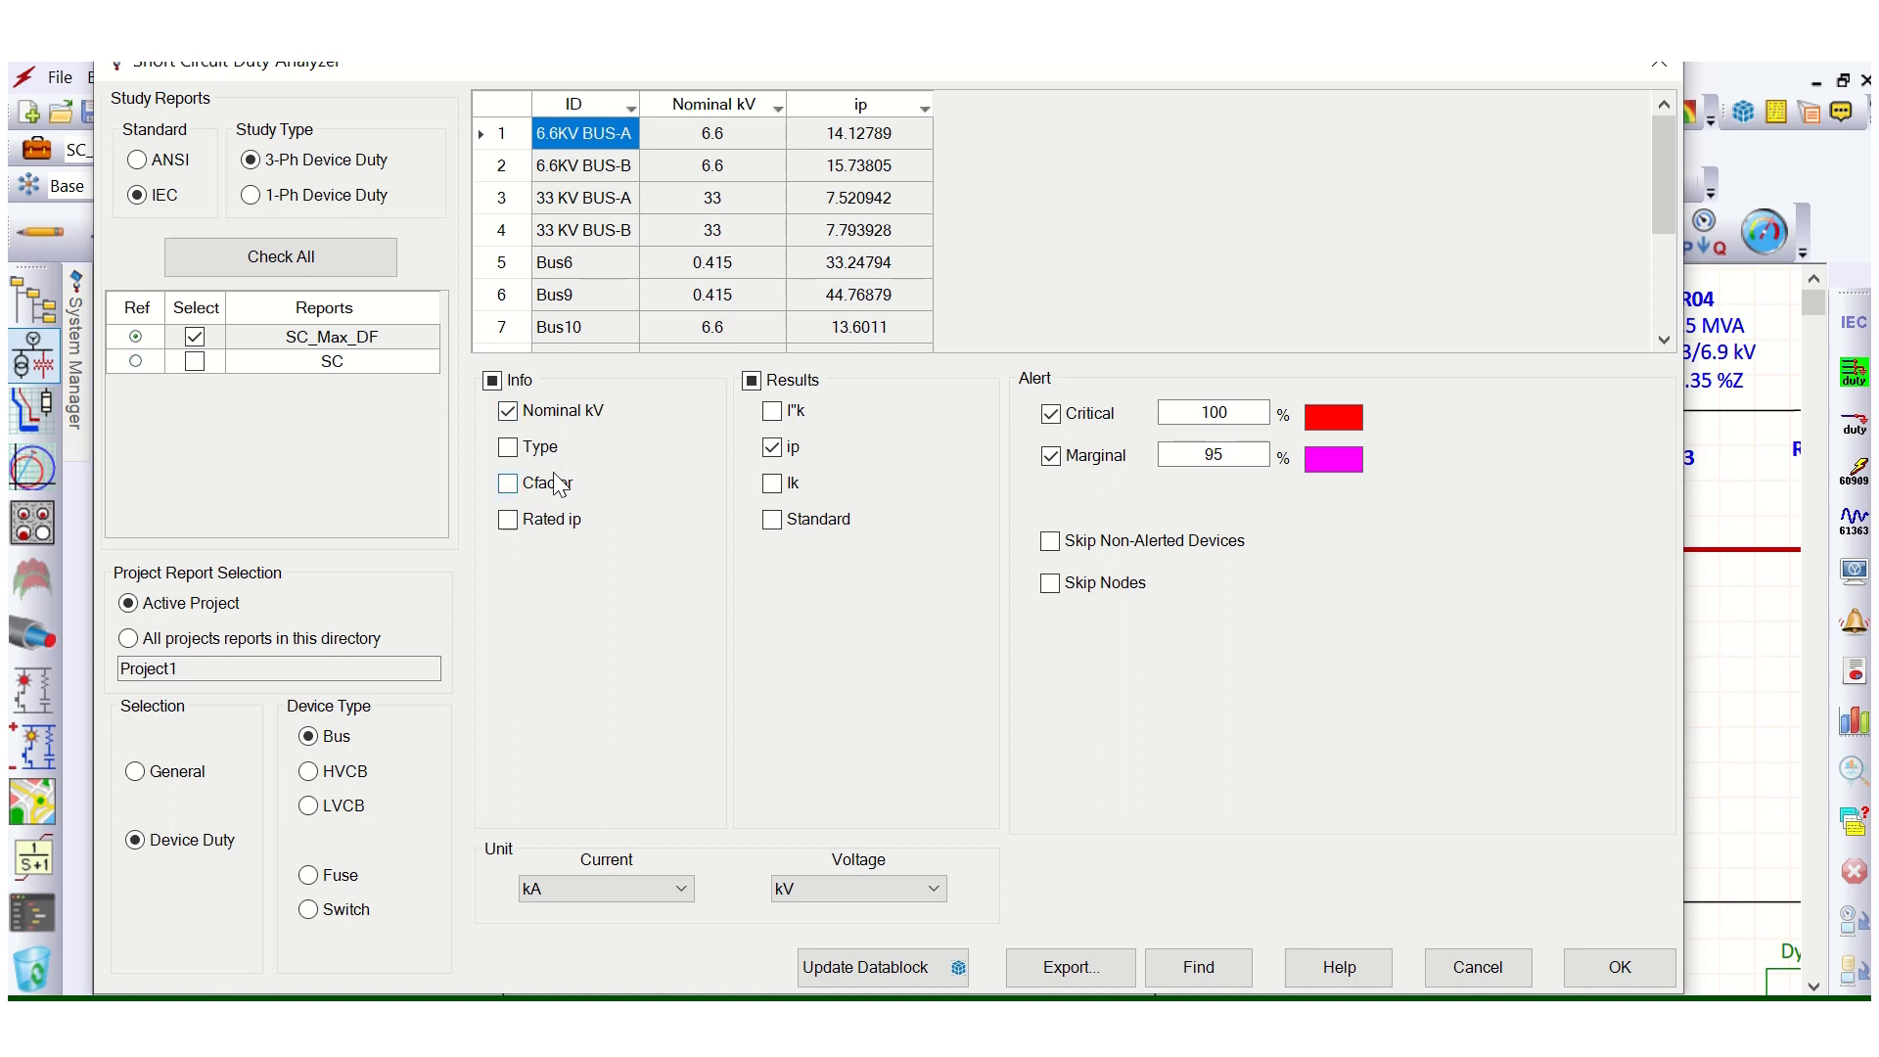
click(509, 520)
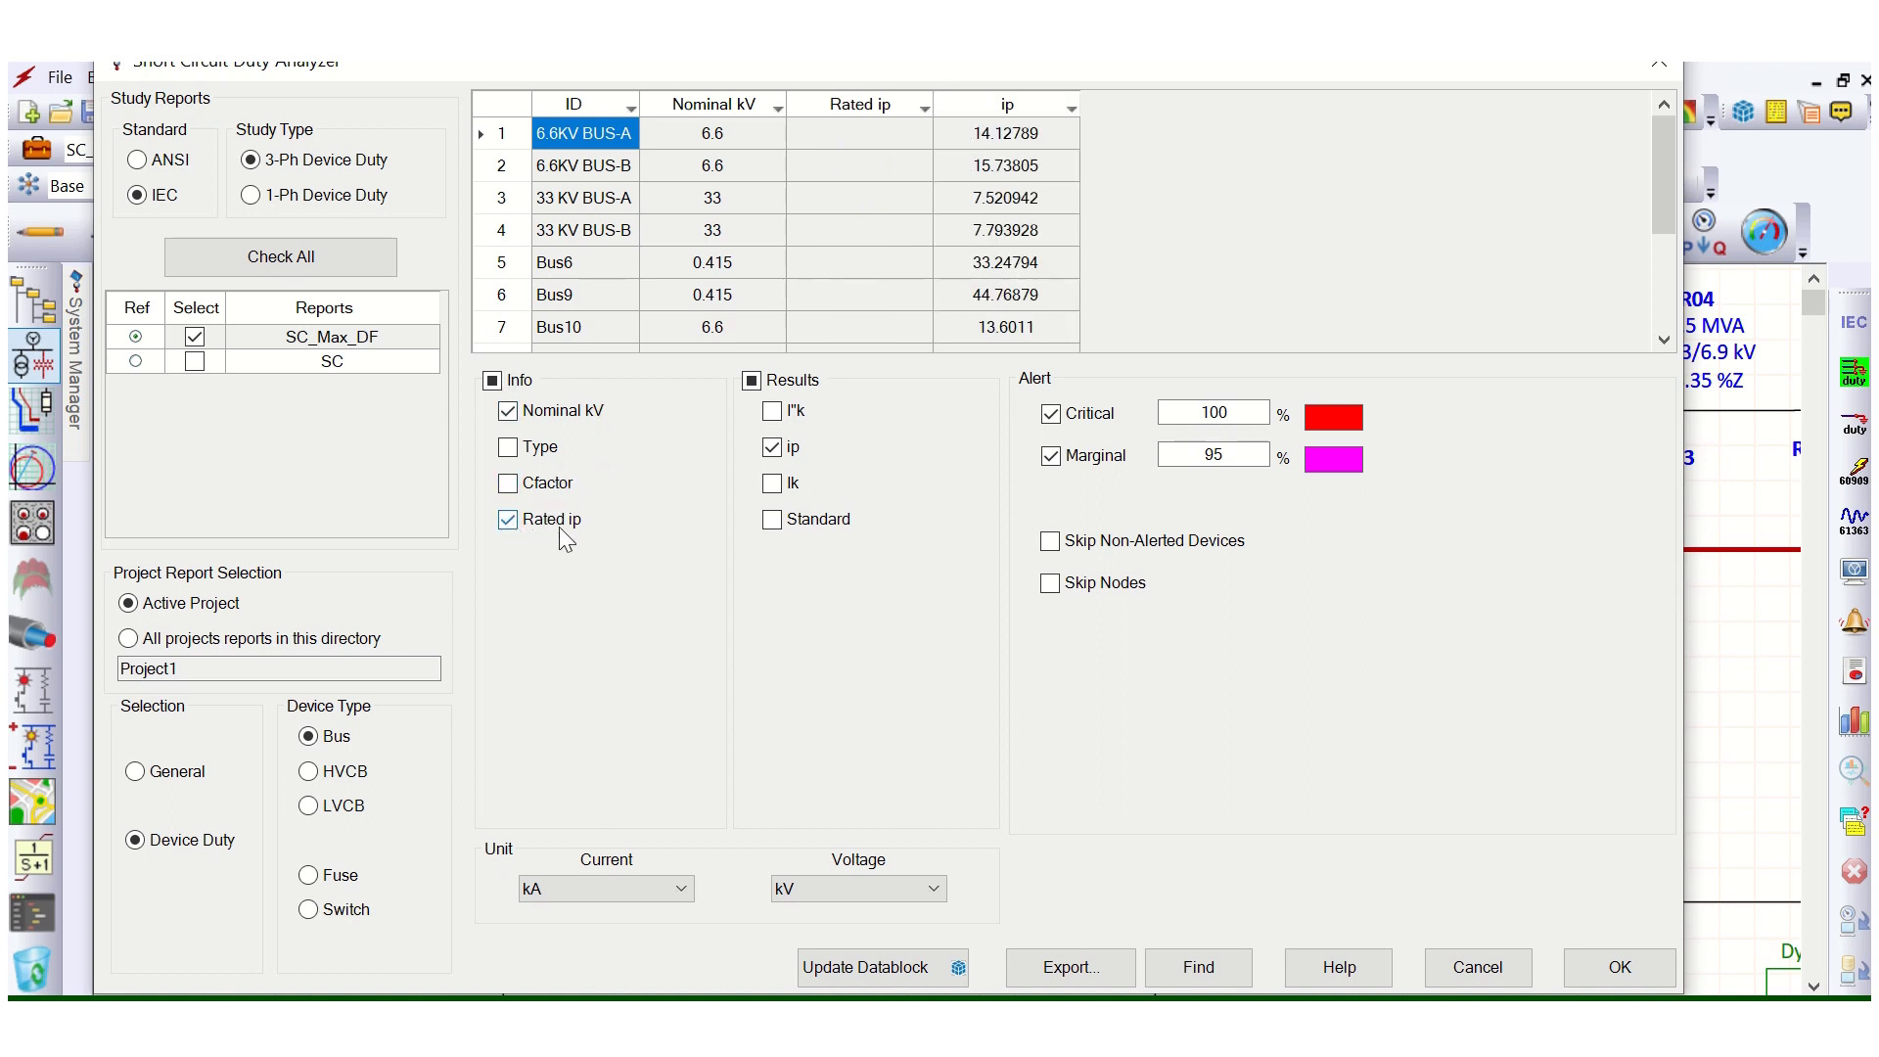
click(773, 411)
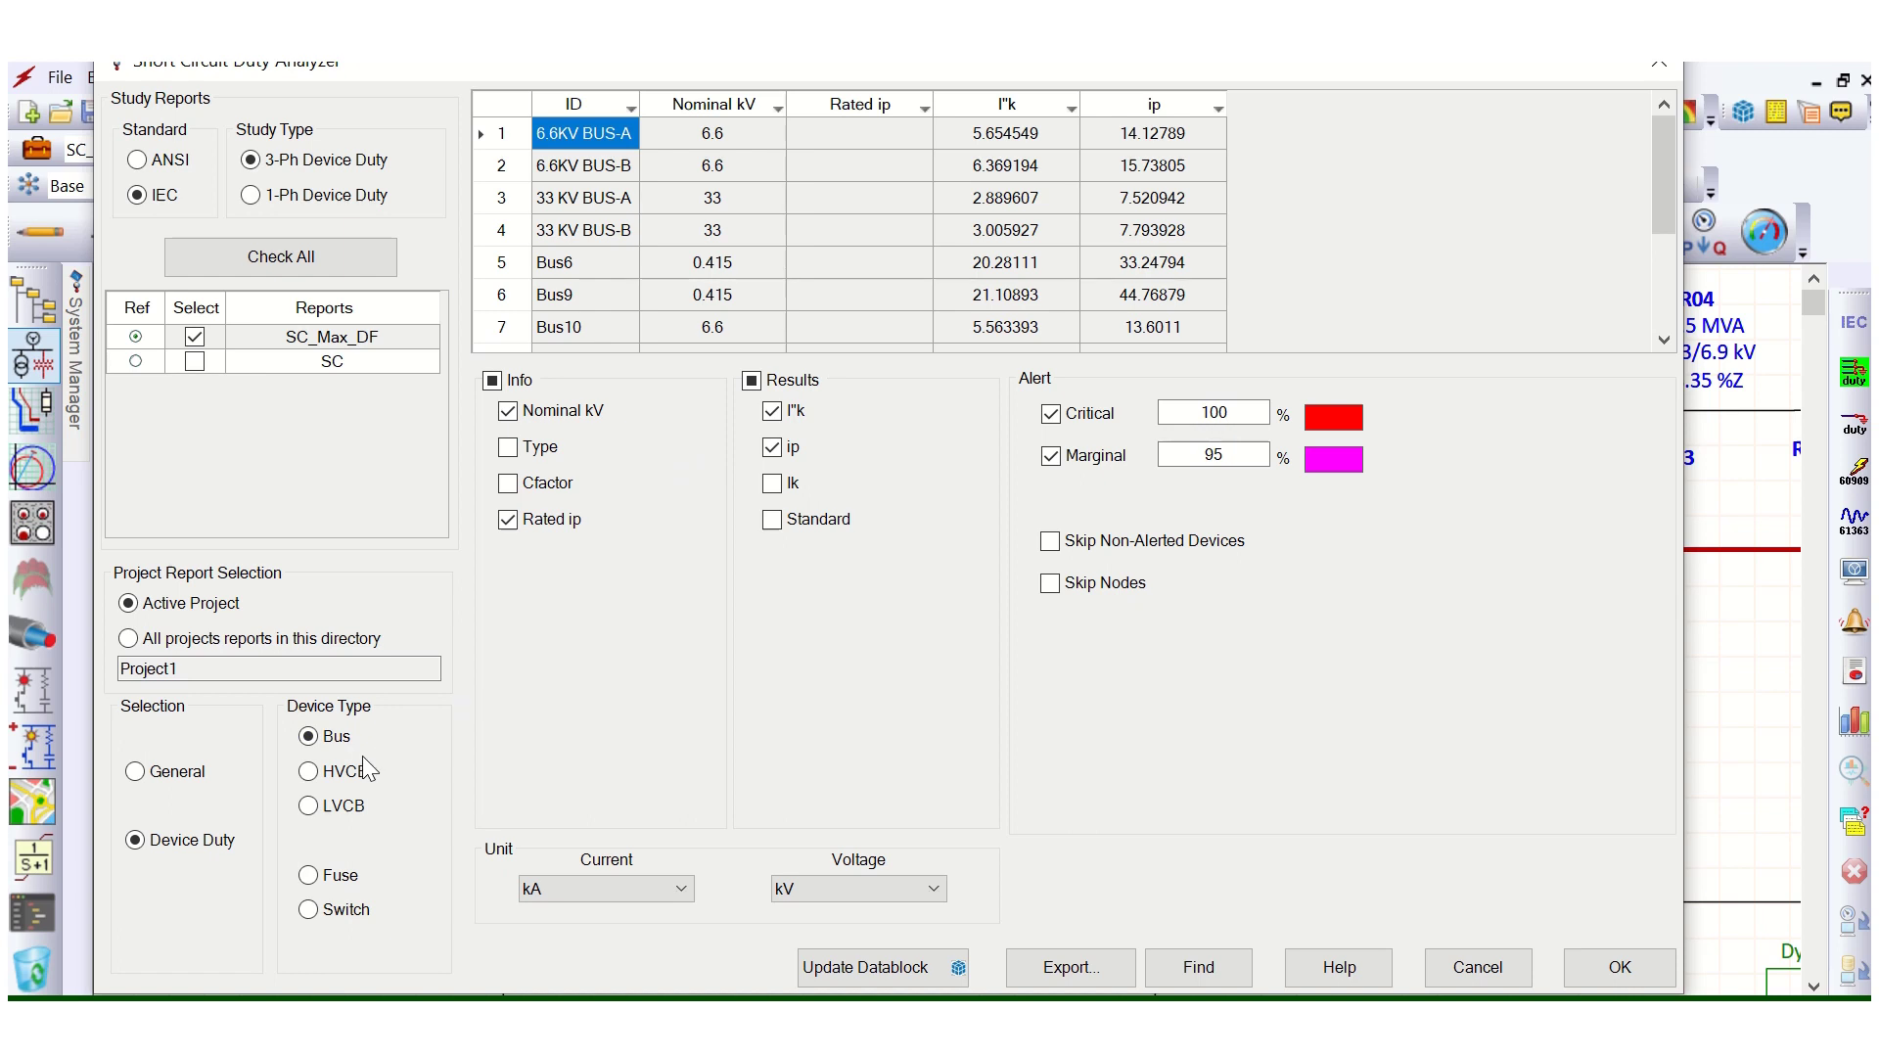
- Review the HVCB duty table again, and return to the LVCB duty results
click(311, 773)
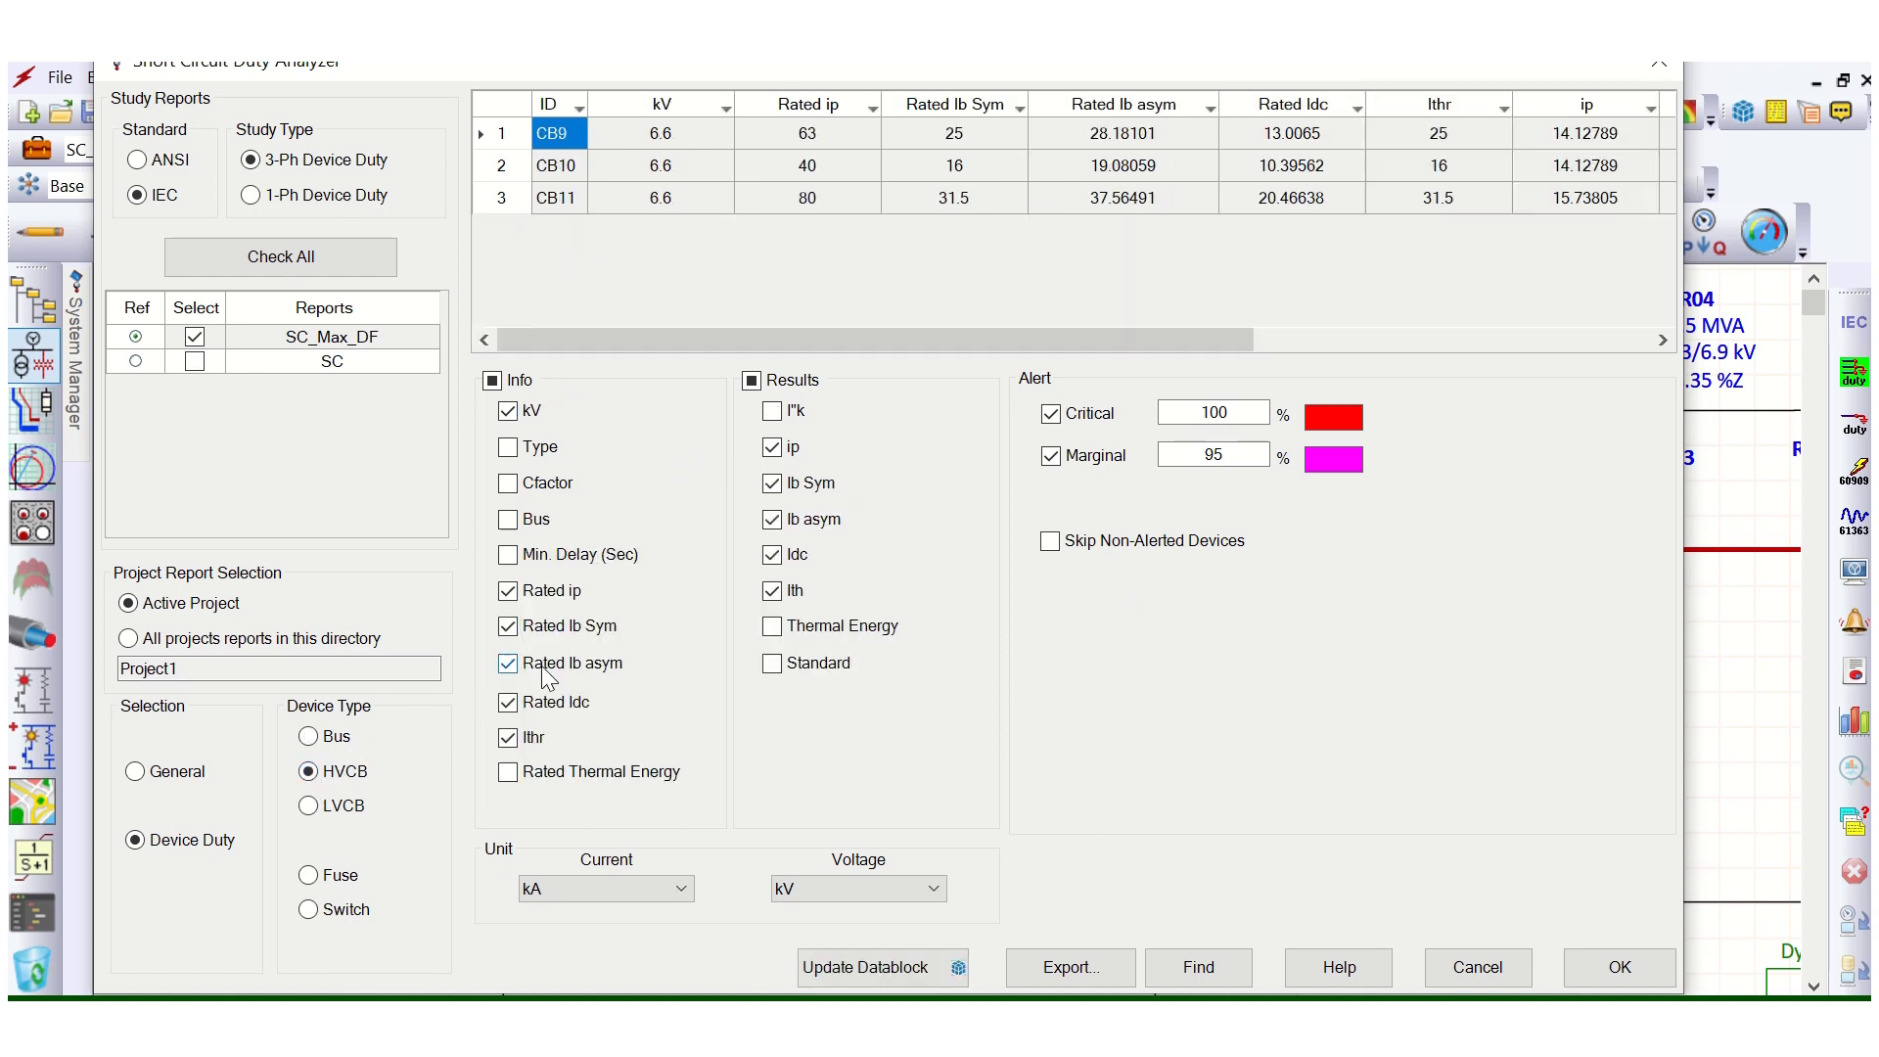
click(306, 808)
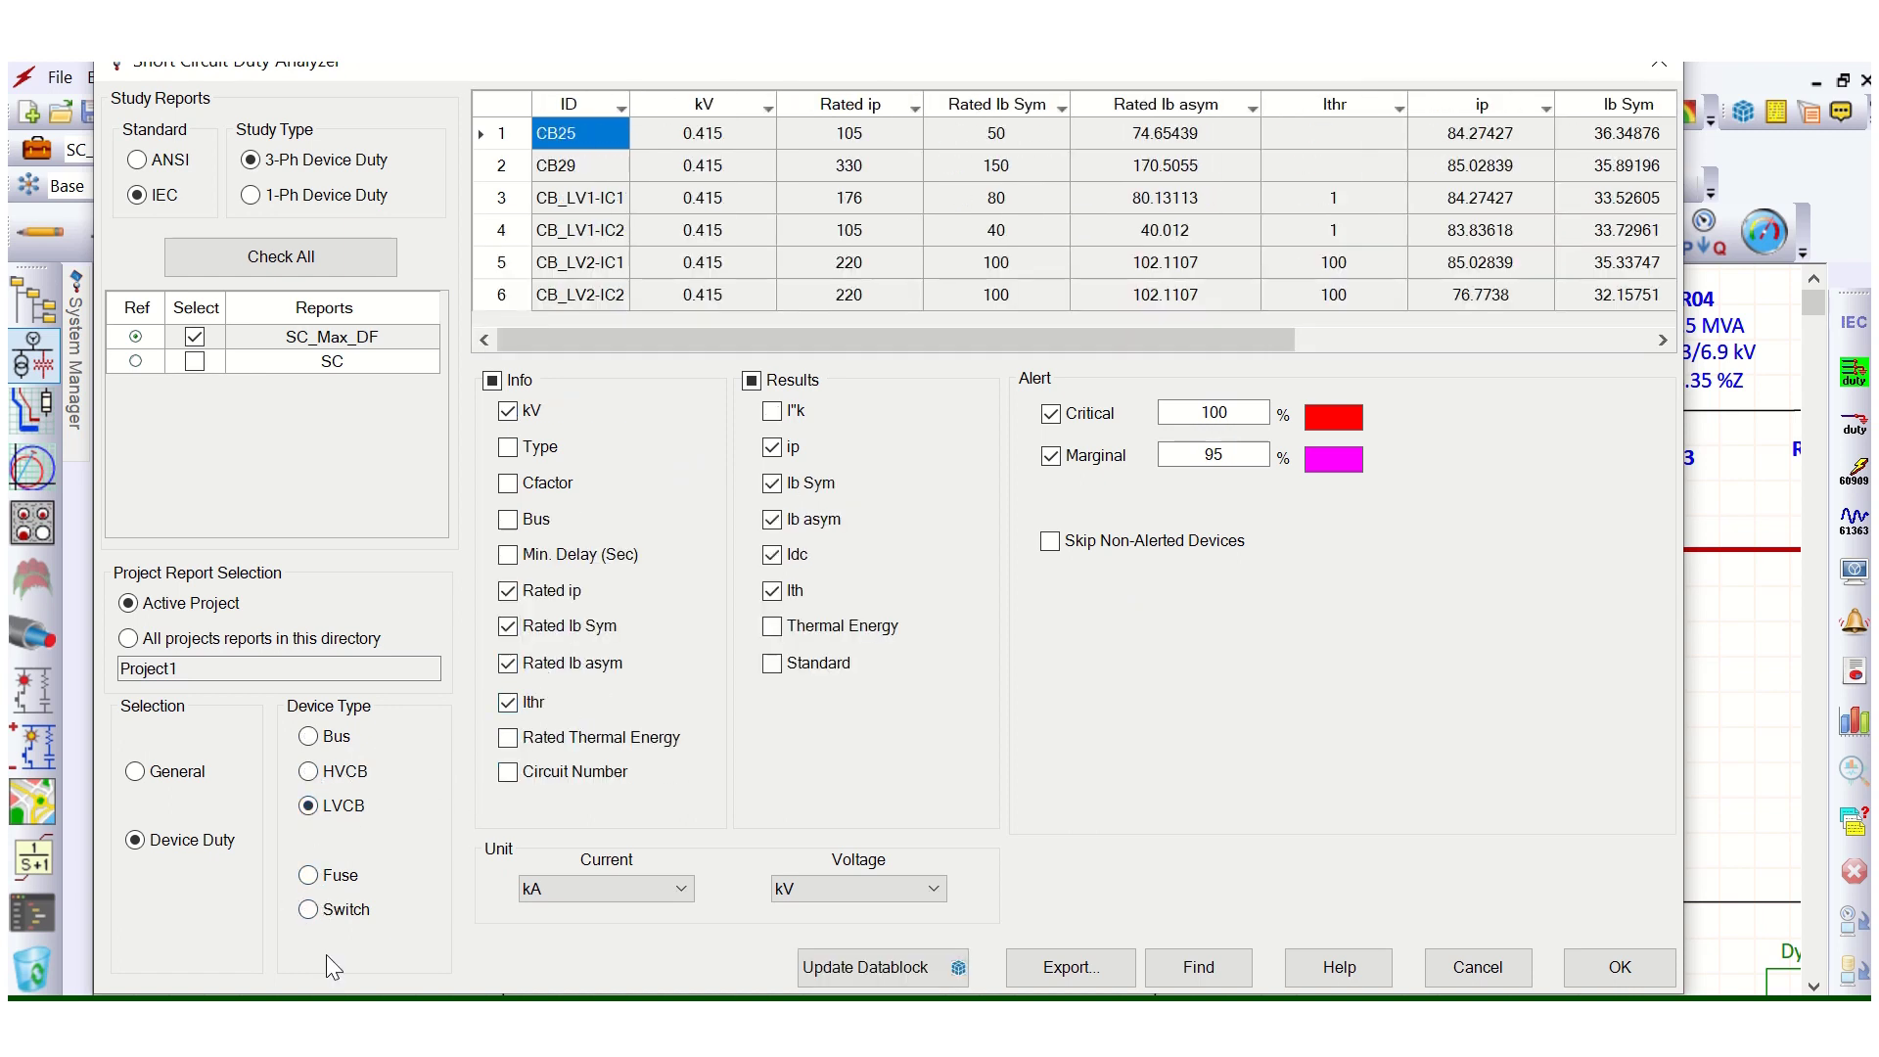